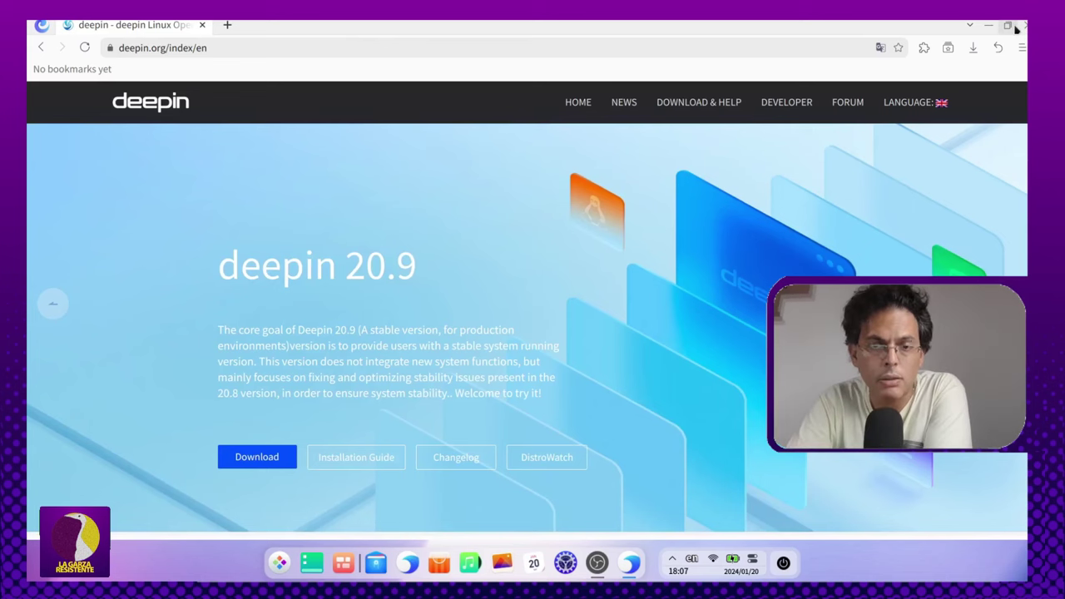
Step: Close the deepin.org browser window to reveal the empty desktop
mouse_move(1015, 28)
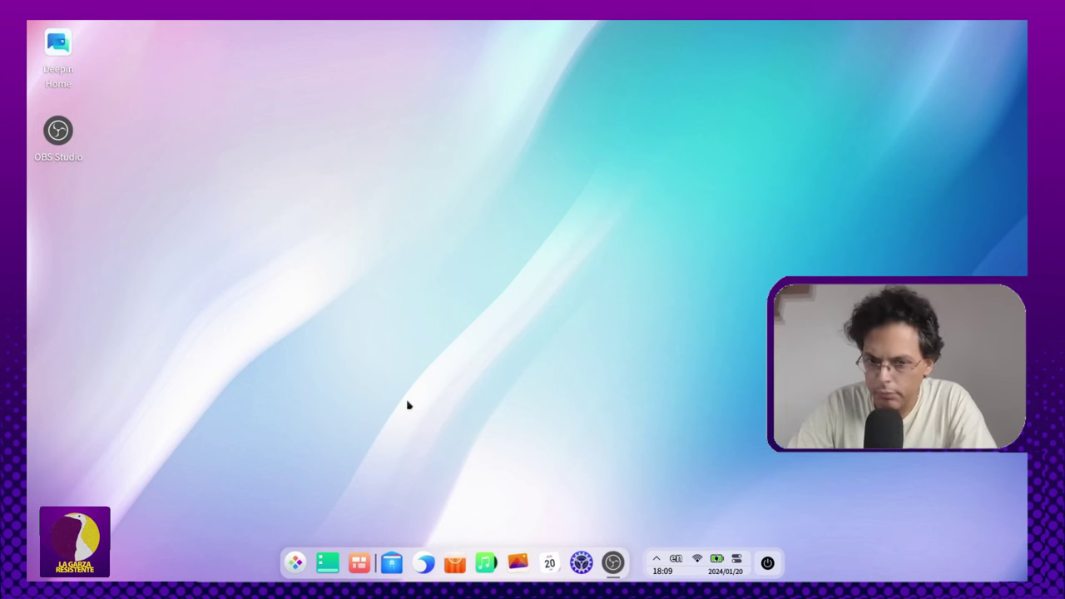
Step: Open the full-screen launcher and flip back and forth between its two app pages
left_click(296, 563)
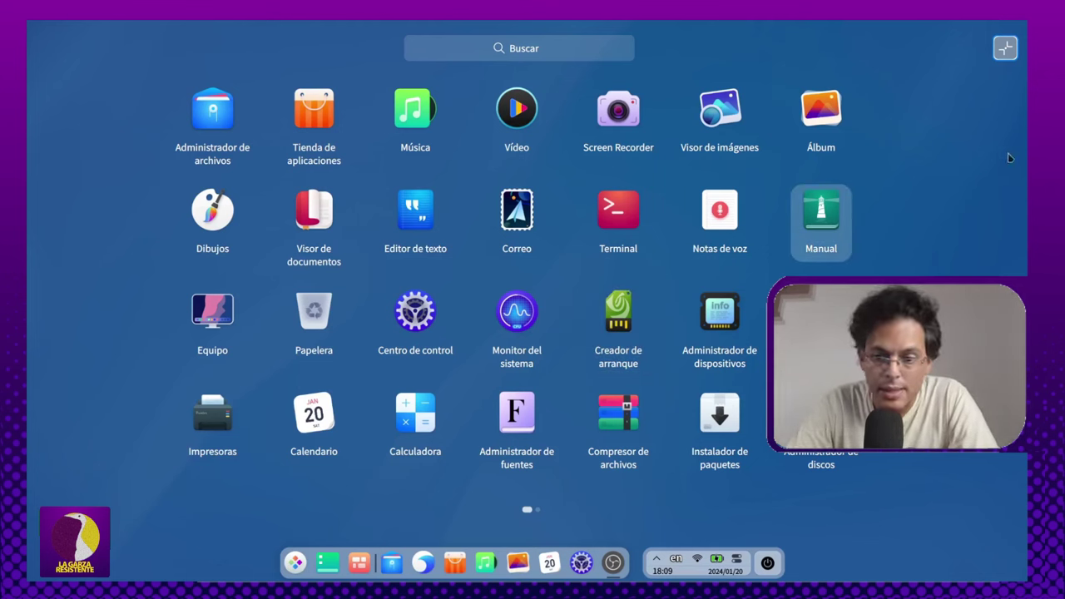
scroll(882, 241, "down", 1)
scroll(886, 251, "up", 1)
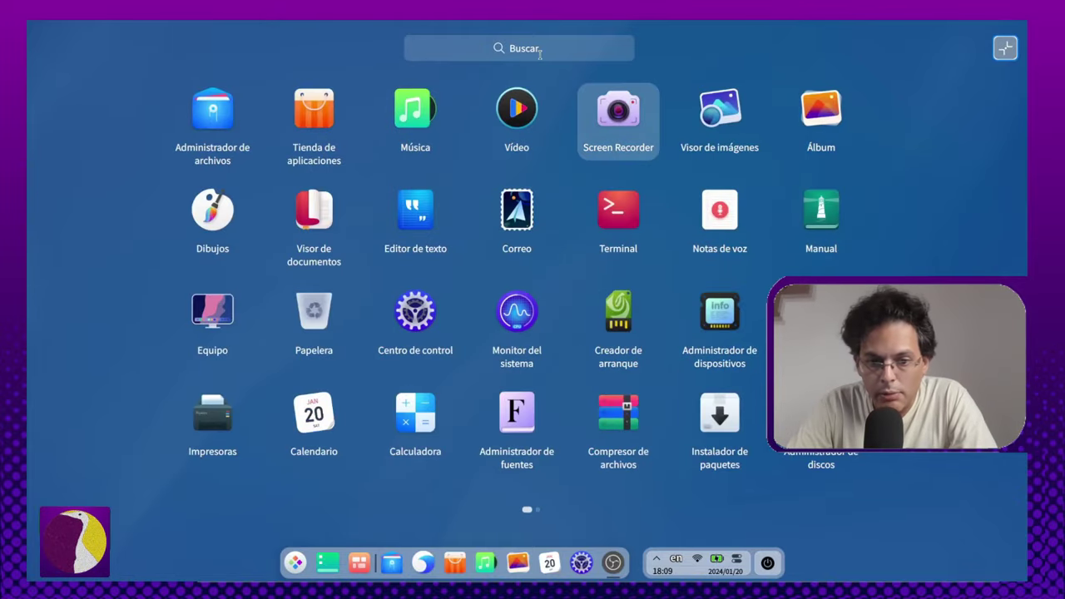
scroll(626, 123, "down", 1)
scroll(199, 225, "up", 1)
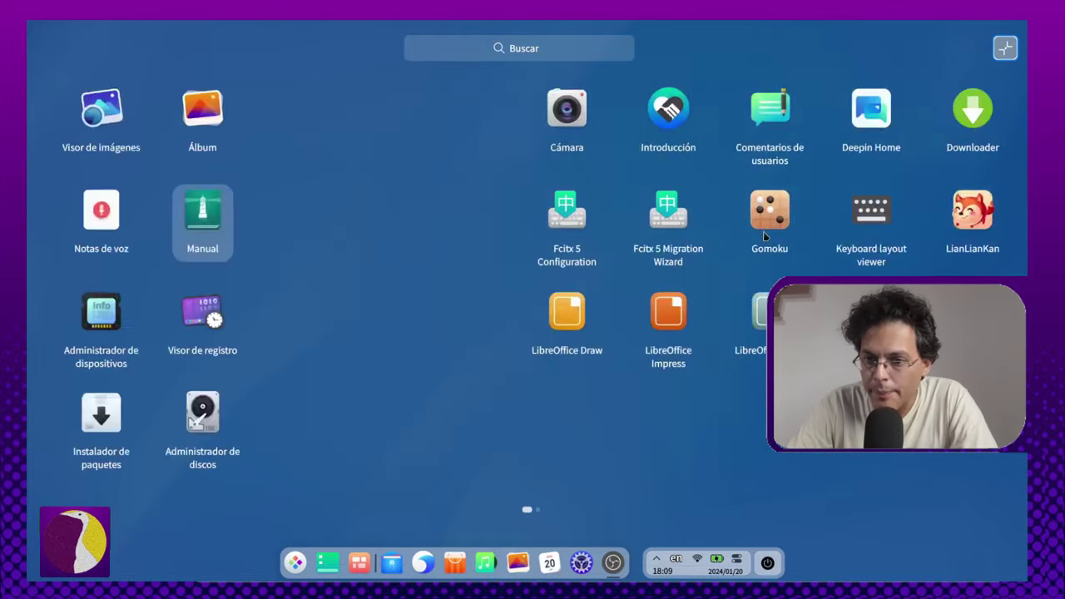
scroll(413, 269, "down", 1)
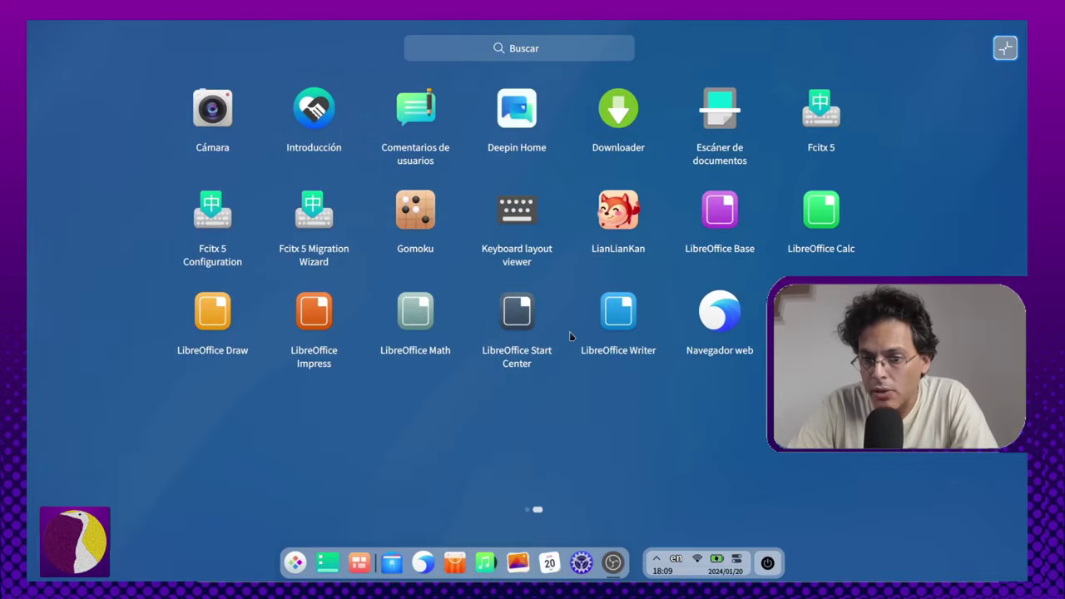
scroll(570, 337, "up", 1)
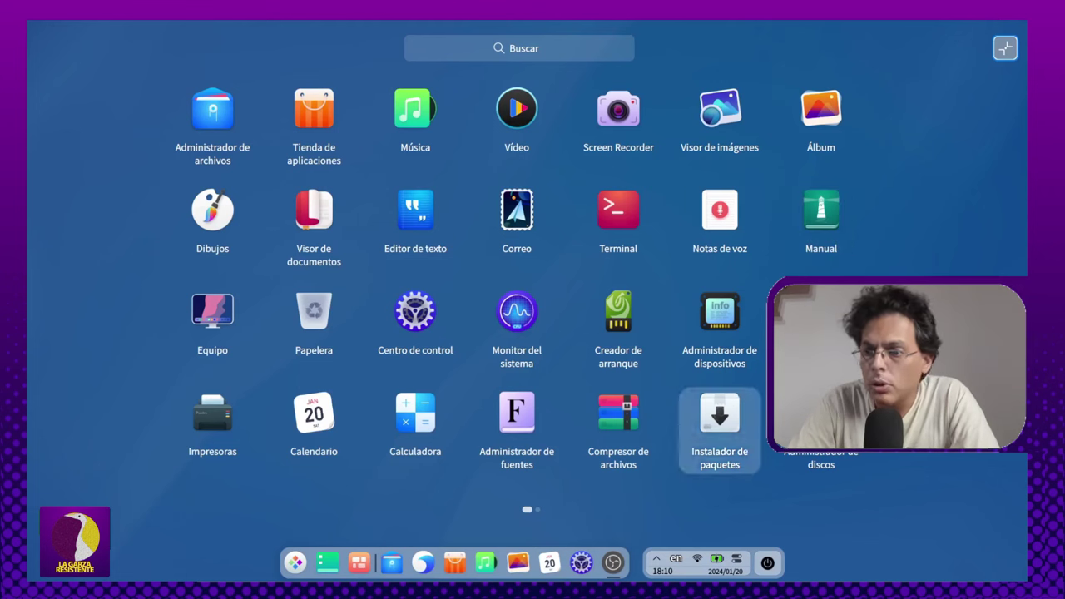
Step: Step through the launcher grid with the arrow keys up to Manual
key("Left")
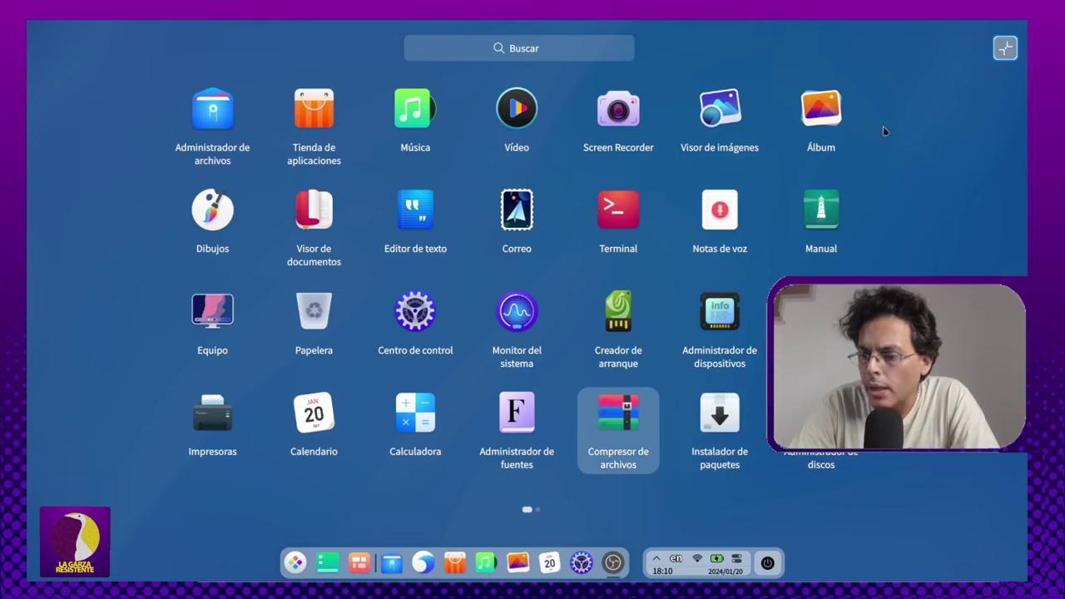
key("Up")
key("Up")
key("Right")
key("Right")
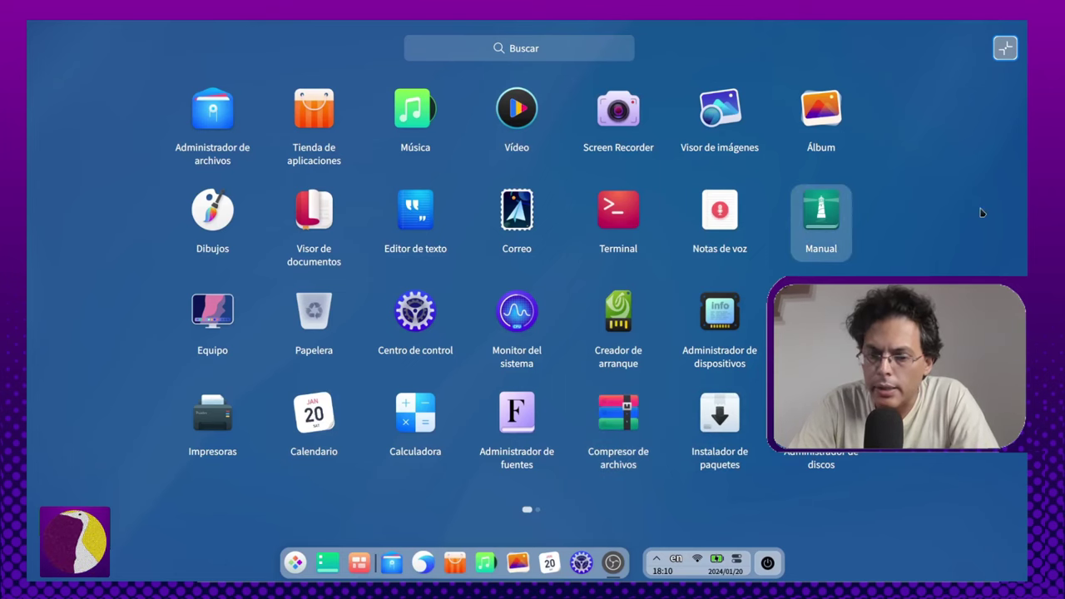
Step: Switch the launcher to compact windowed mode and browse the alphabetical app list
left_click(1009, 50)
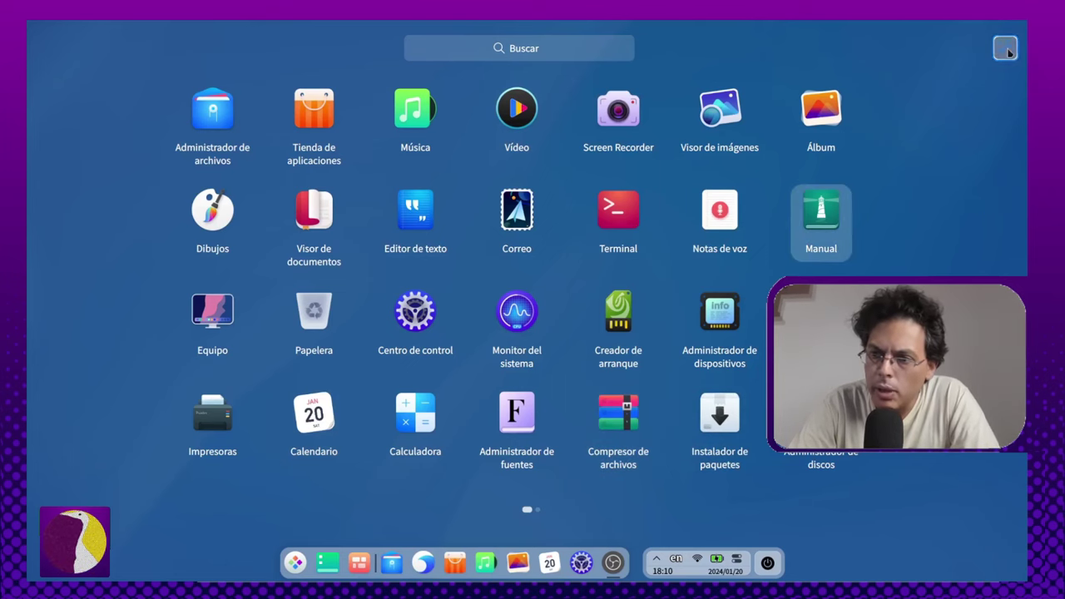
left_click(295, 564)
left_click(294, 563)
key("Up")
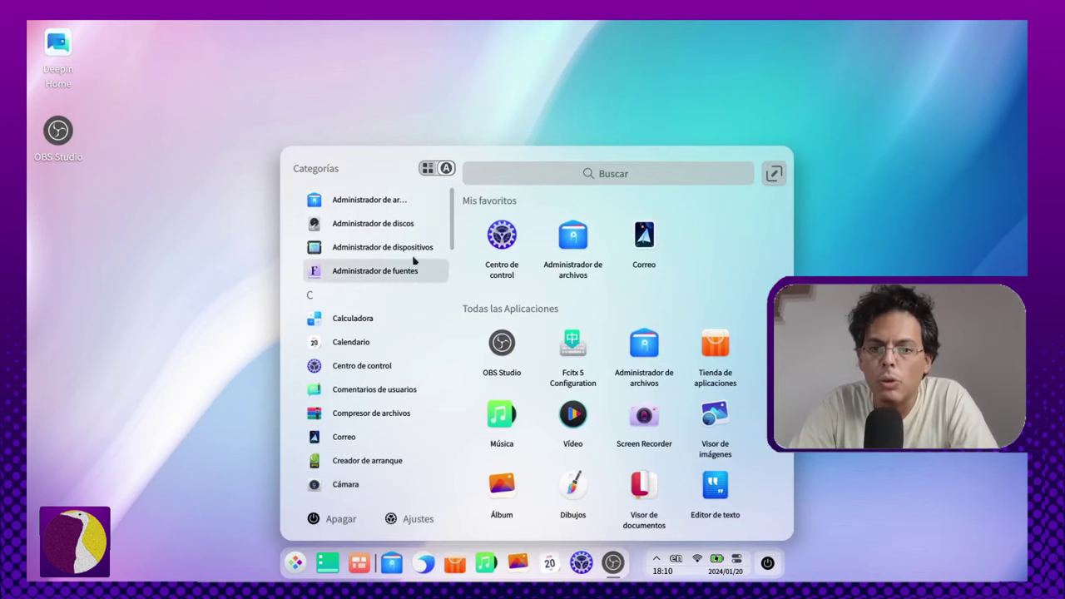
scroll(411, 261, "up", 1)
scroll(383, 371, "down", 4)
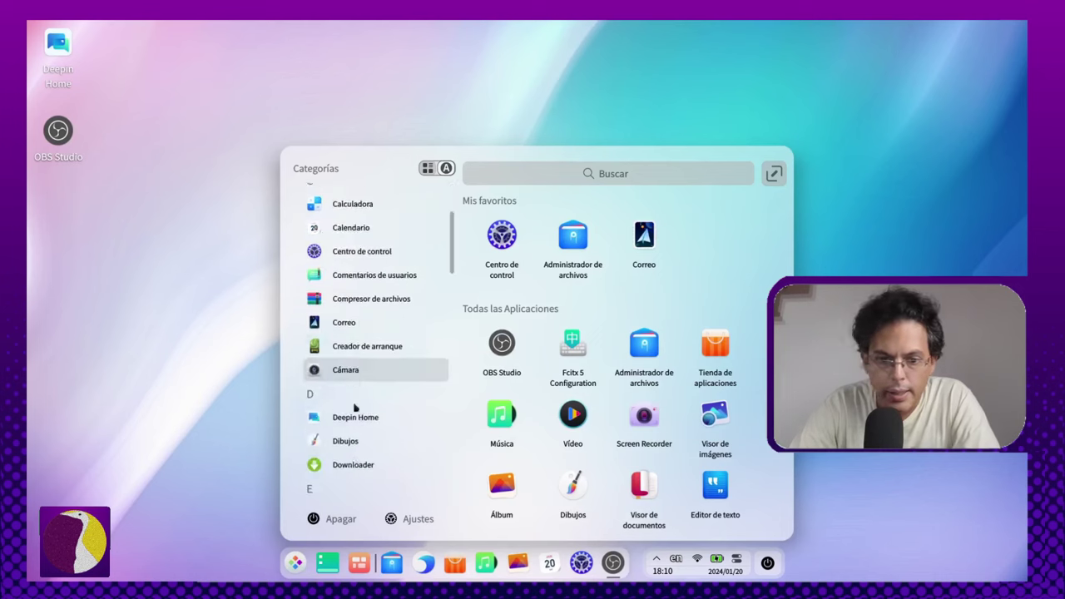
scroll(371, 308, "up", 4)
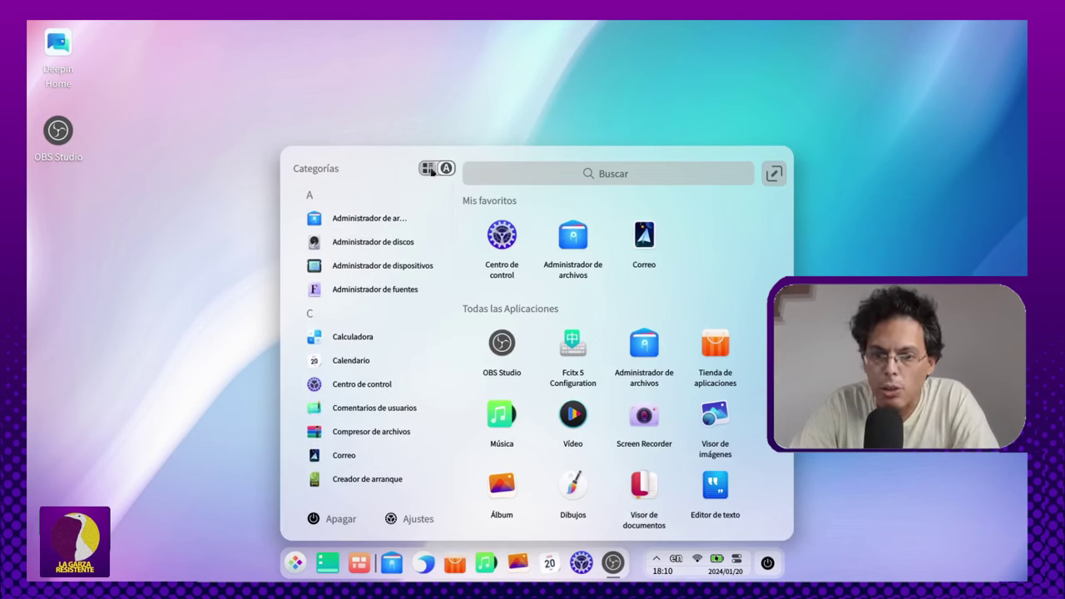
scroll(384, 391, "down", 5)
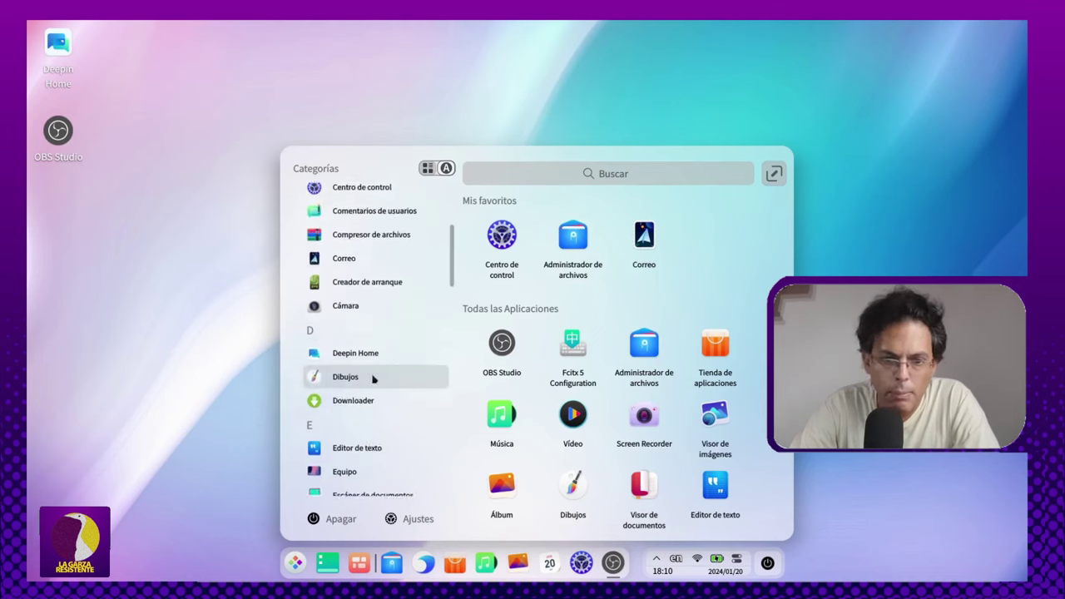
scroll(372, 378, "down", 2)
scroll(381, 361, "up", 5)
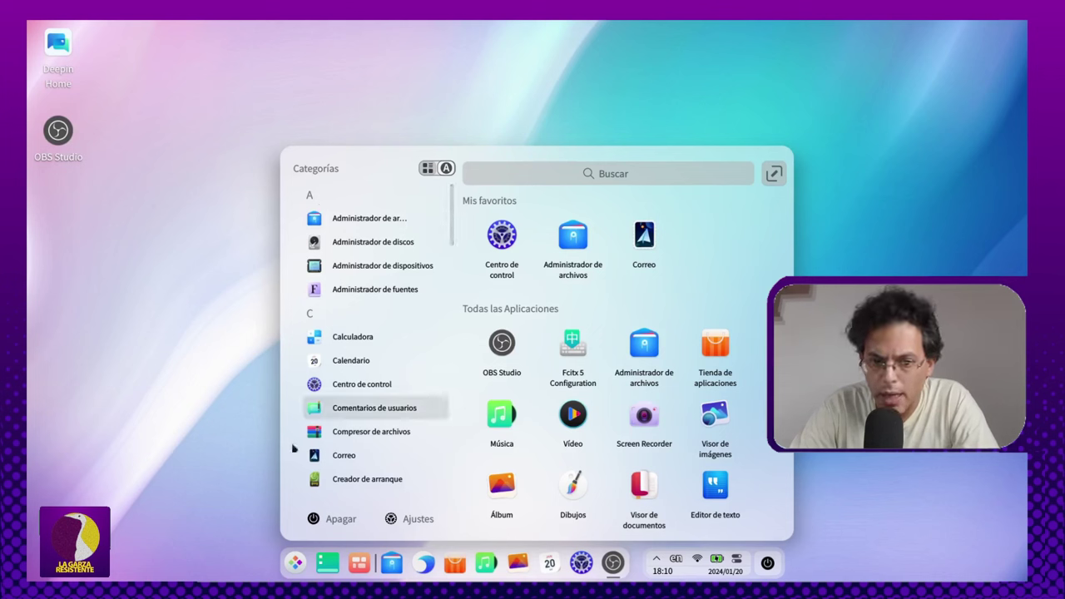
Step: Group the app list by category, browse it, and launch Ajustes (Control Center)
left_click(446, 169)
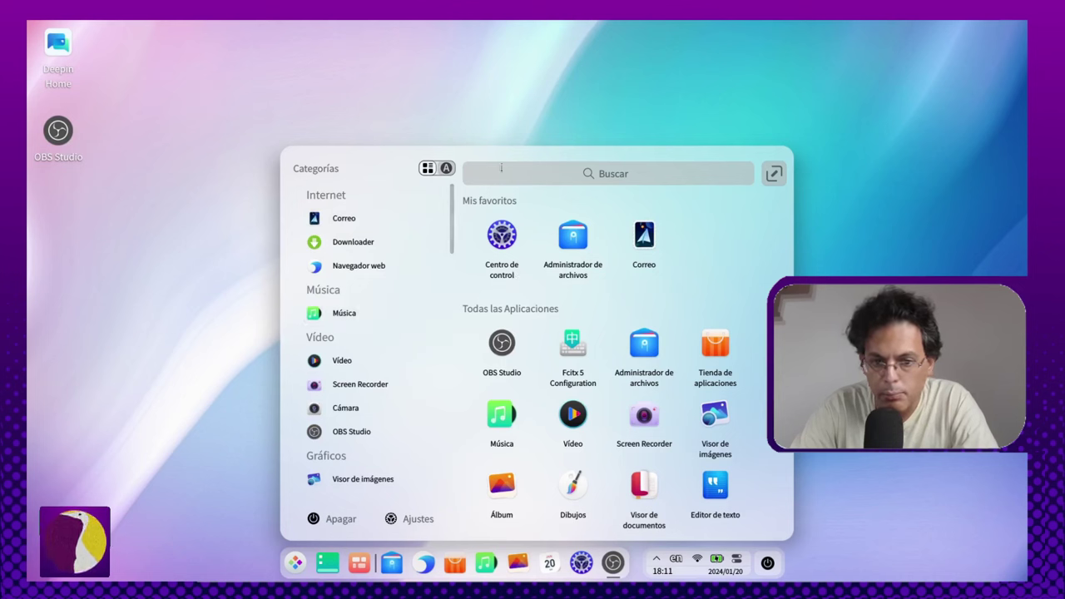
scroll(343, 343, "down", 5)
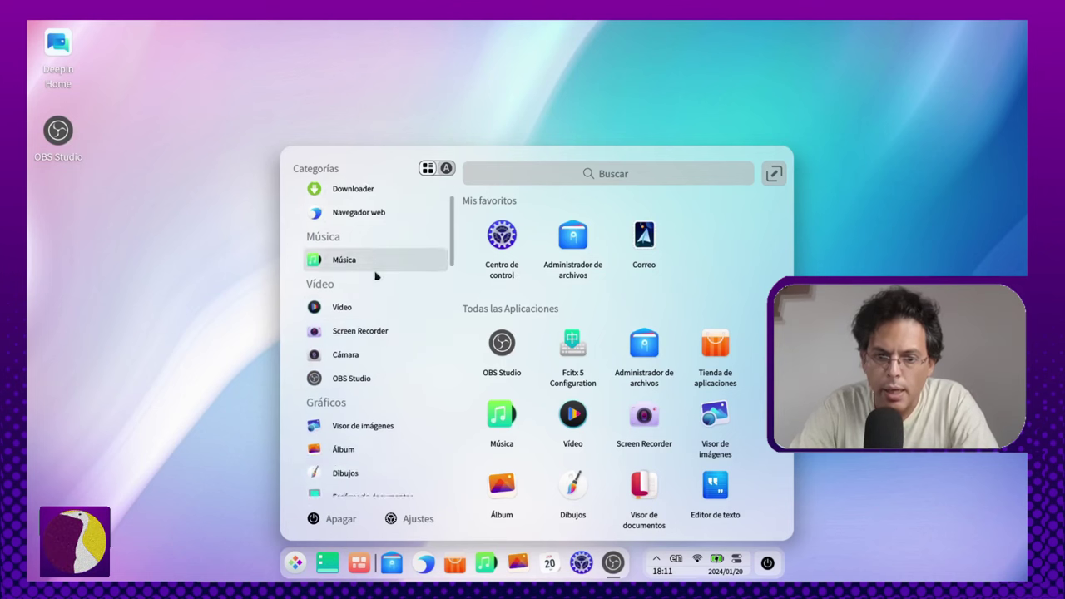
scroll(363, 312, "up", 4)
scroll(364, 306, "up", 1)
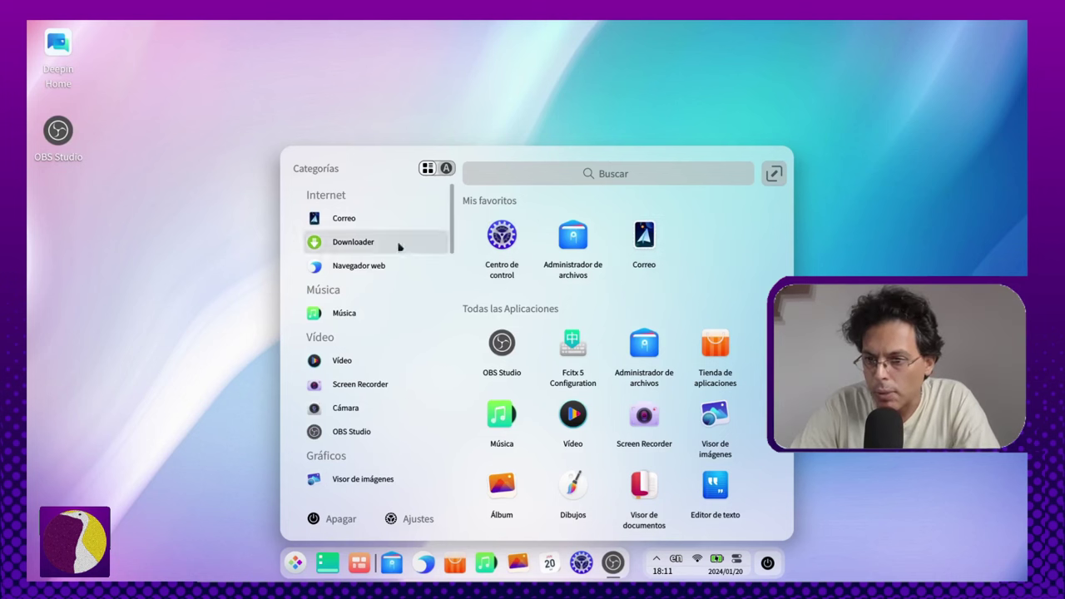
scroll(668, 391, "down", 10)
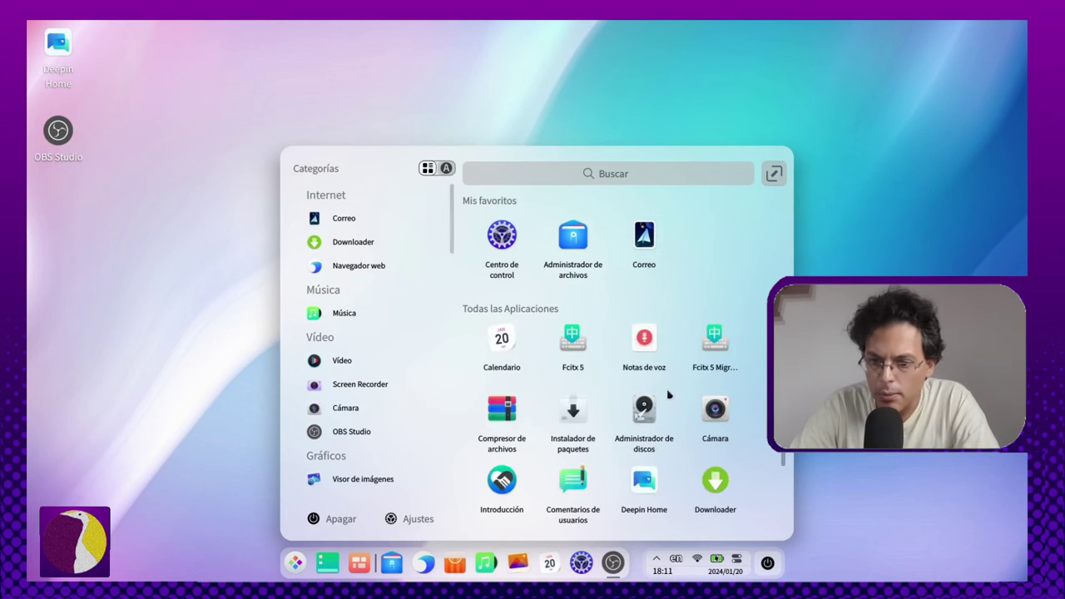
scroll(668, 405, "up", 10)
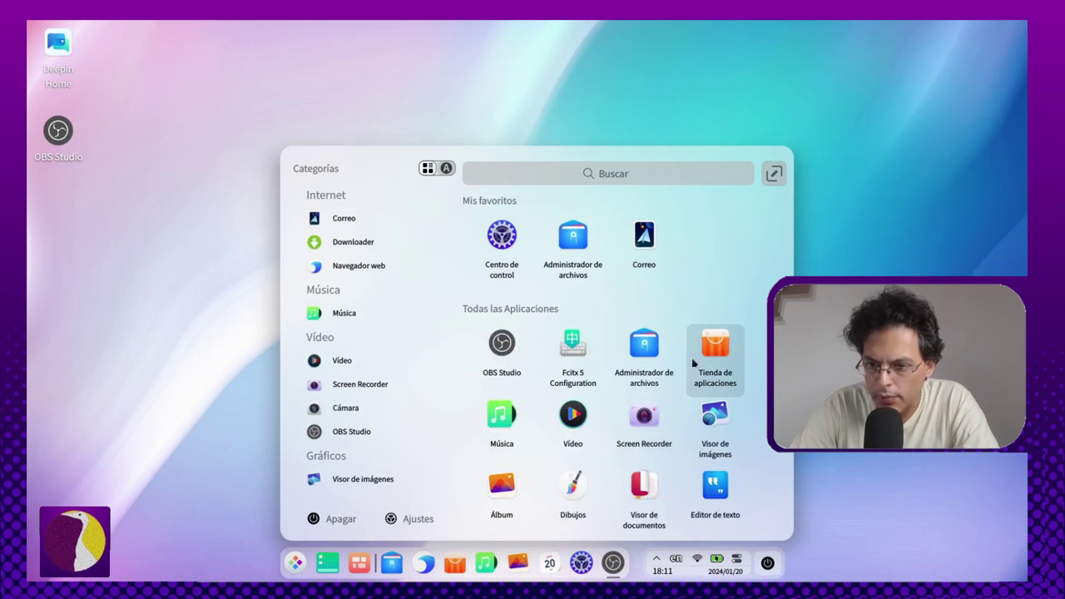
left_click(419, 518)
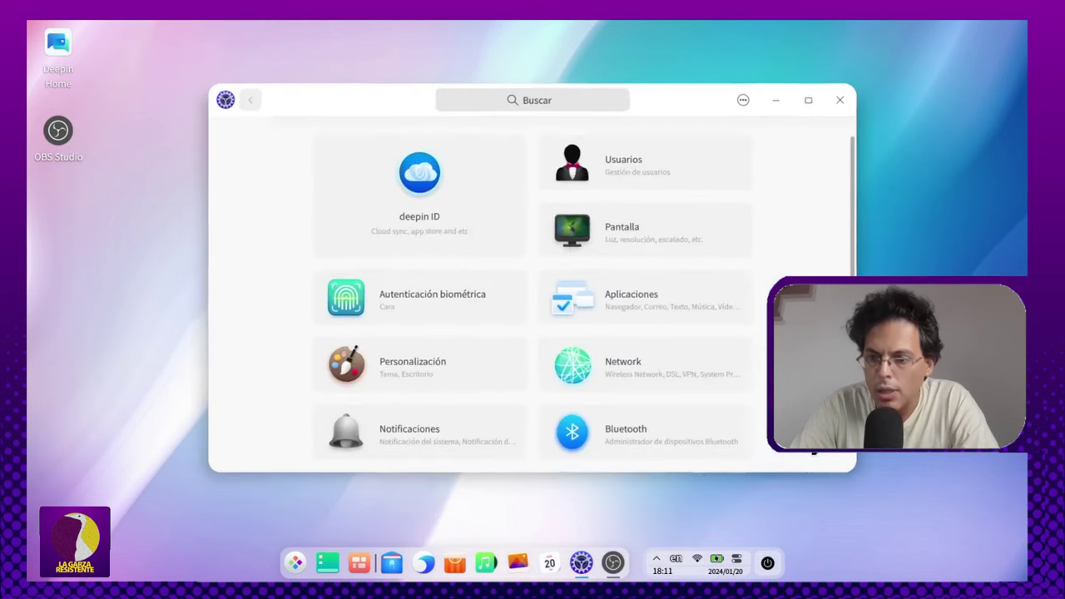
Step: Maximise Control Center and open the deepin ID cloud sync sign-in page
left_click(813, 97)
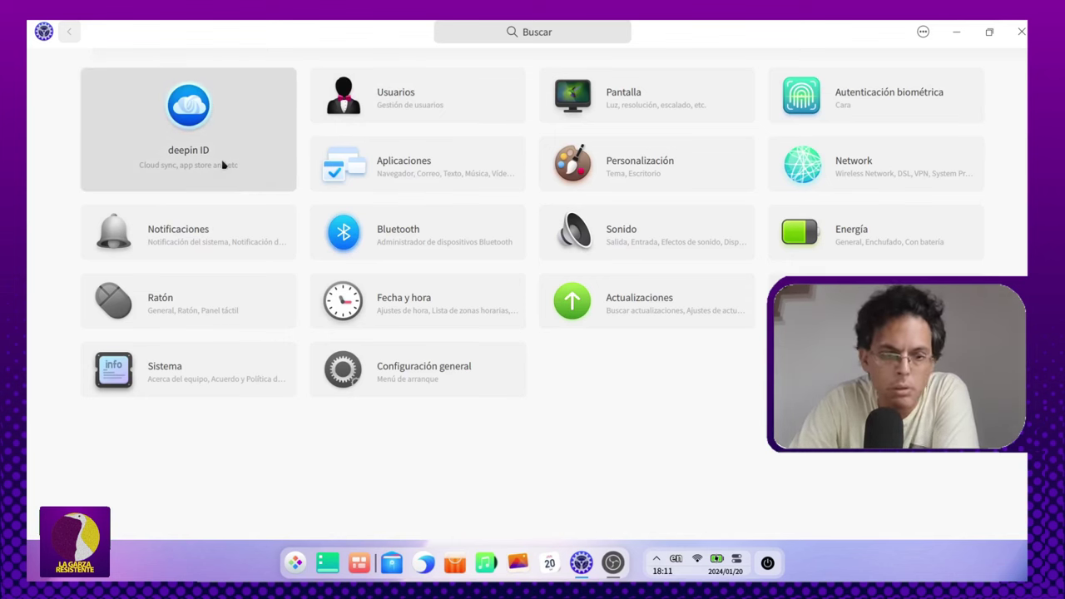
left_click(182, 173)
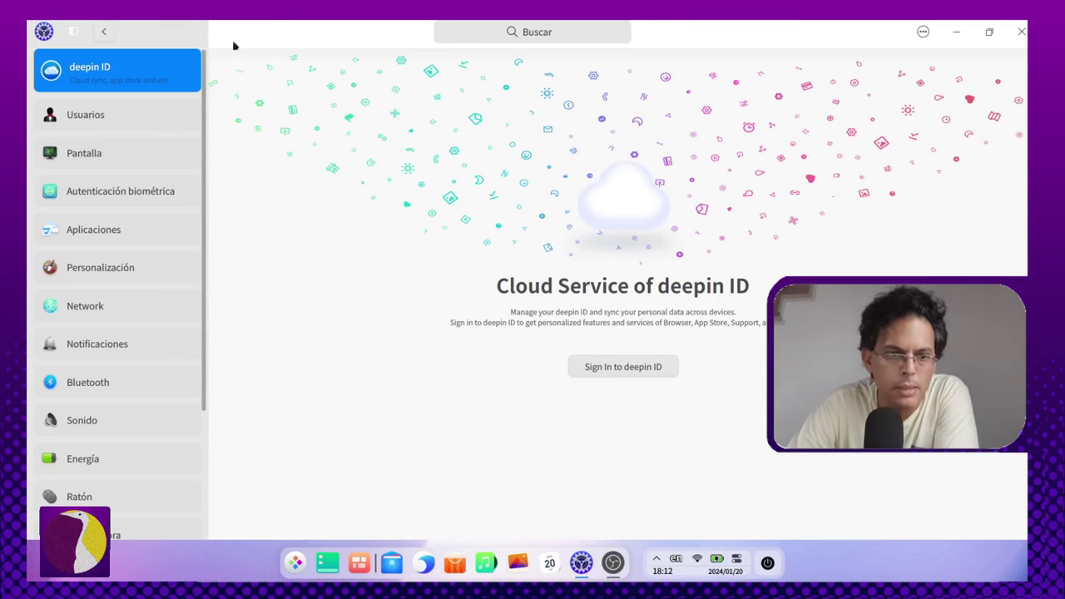
Step: View the Cara tab under Autenticación biométrica, then return to the category overview
left_click(91, 30)
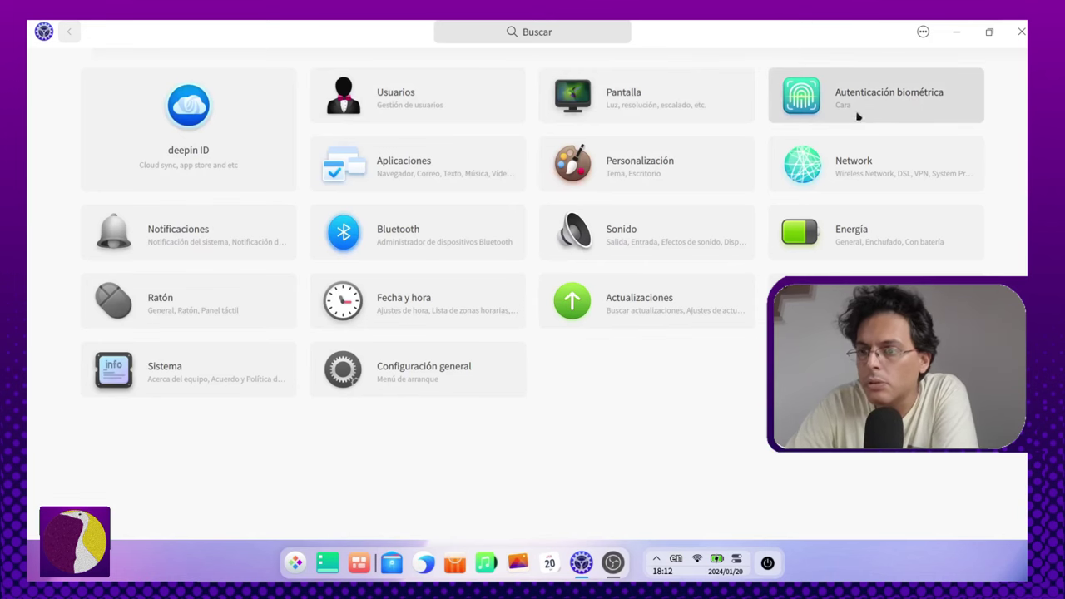
left_click(907, 114)
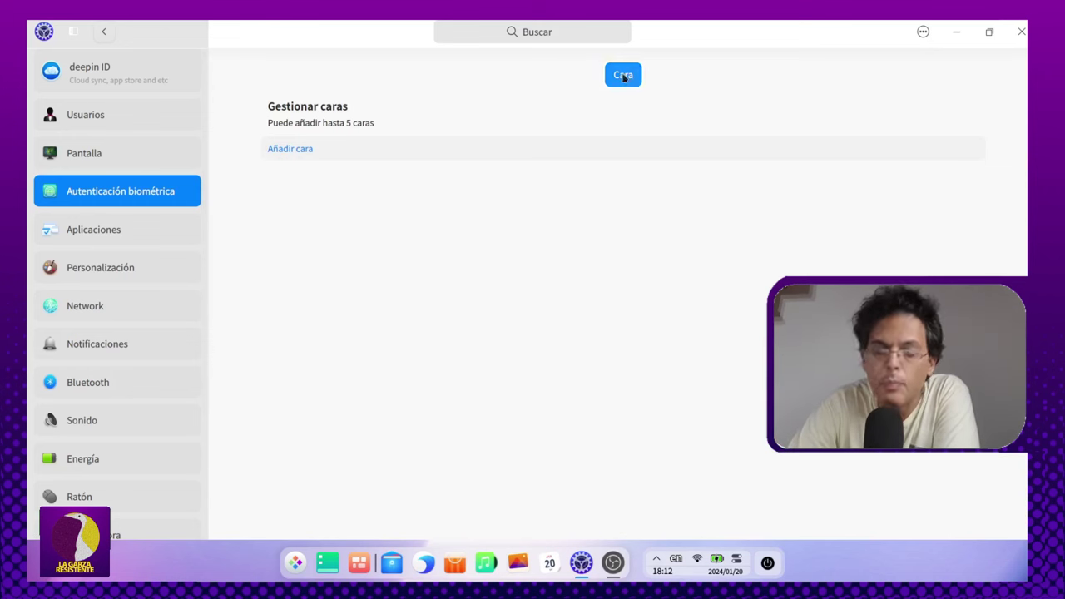
left_click(105, 31)
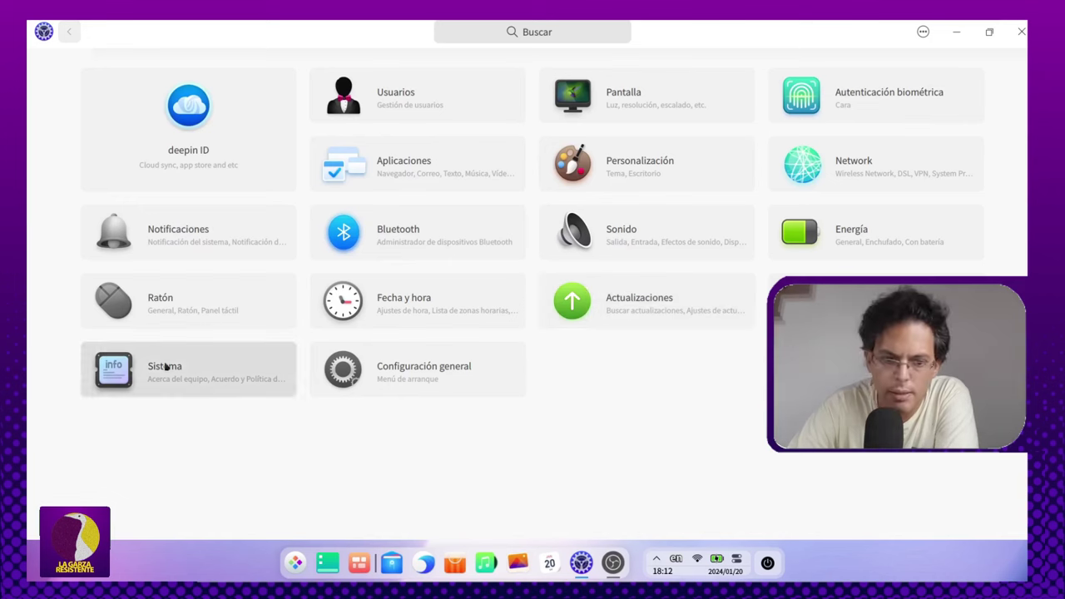
left_click(217, 376)
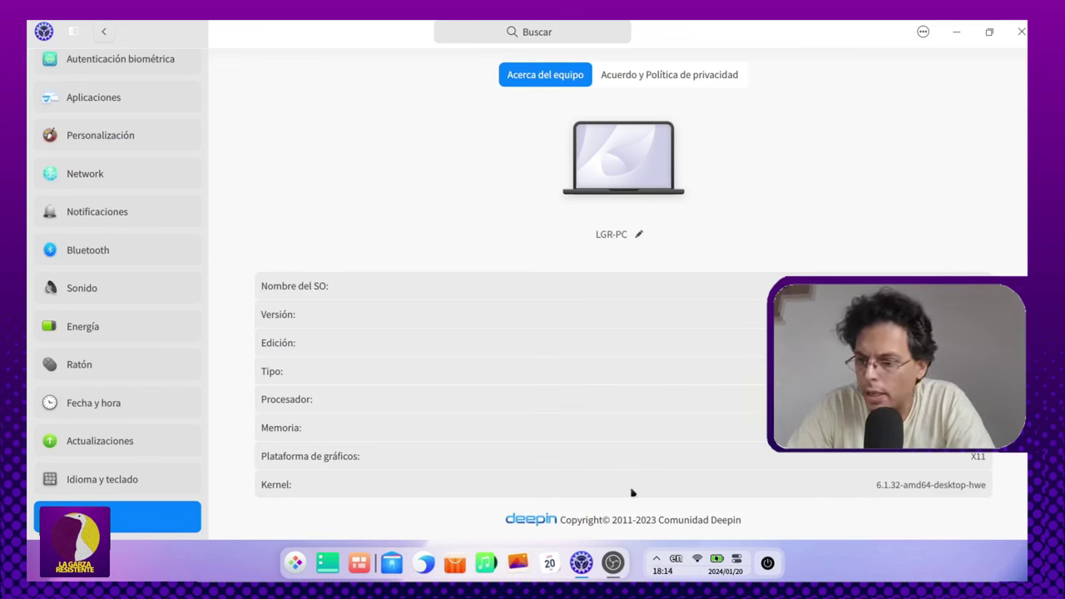
left_click(682, 76)
left_click(554, 73)
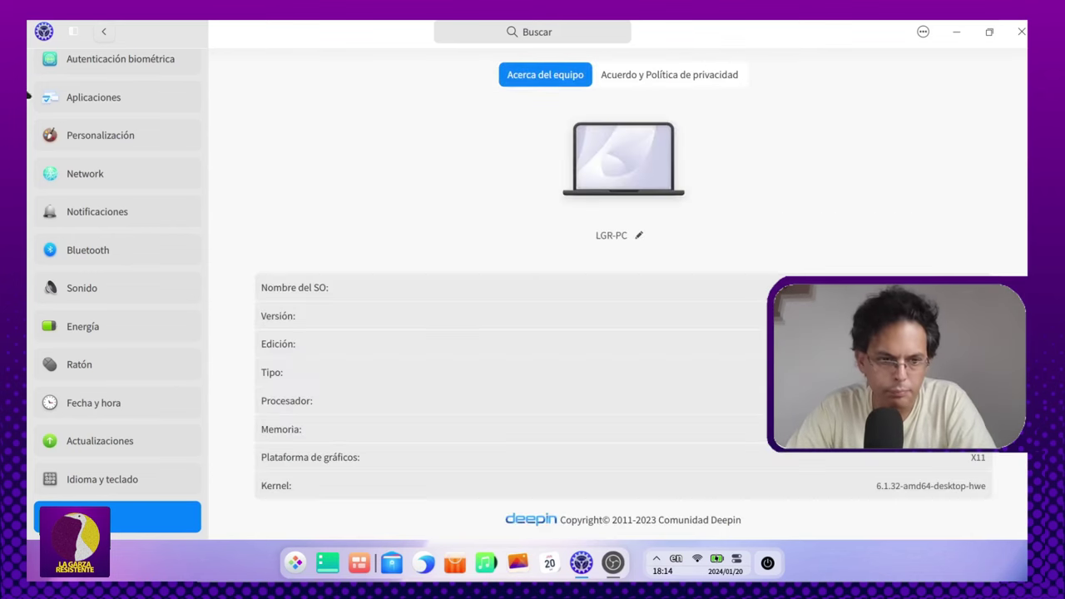
left_click(104, 31)
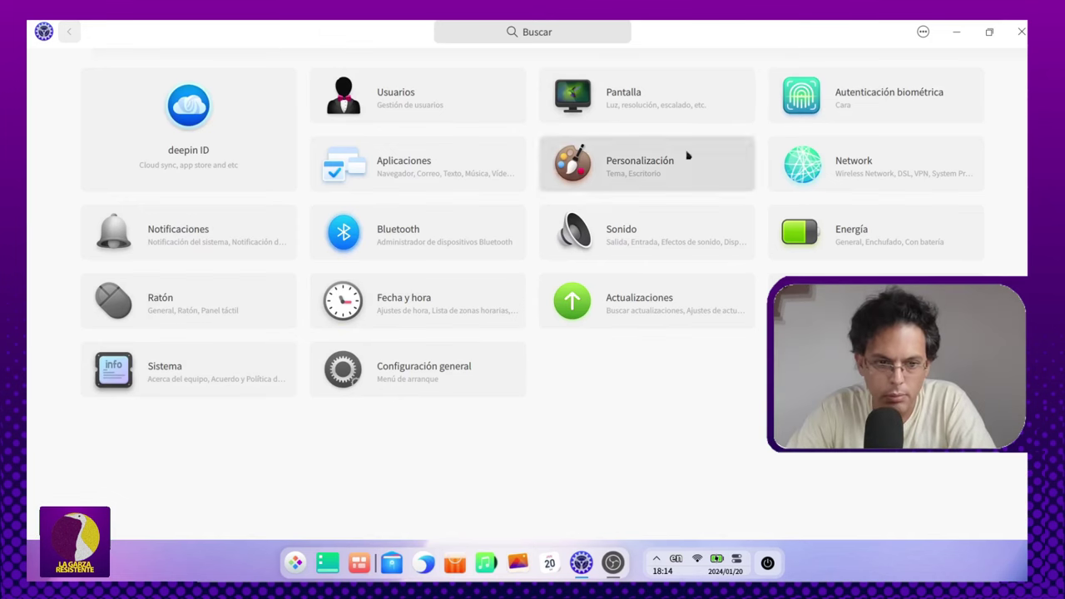
Step: Close Control Center to reveal the desktop
left_click(1023, 31)
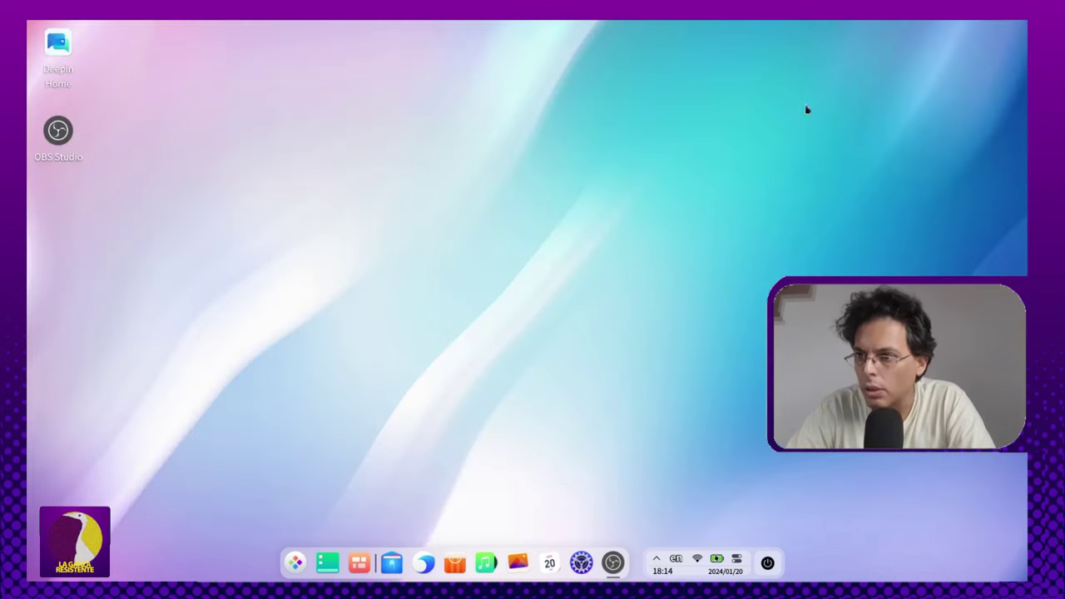
left_click(297, 563)
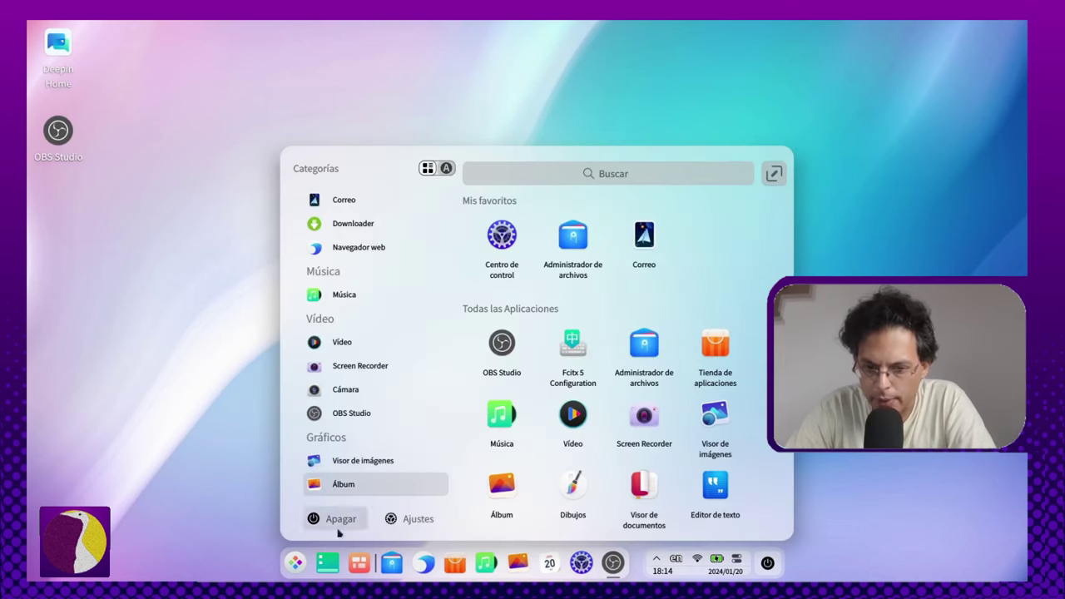
left_click(297, 565)
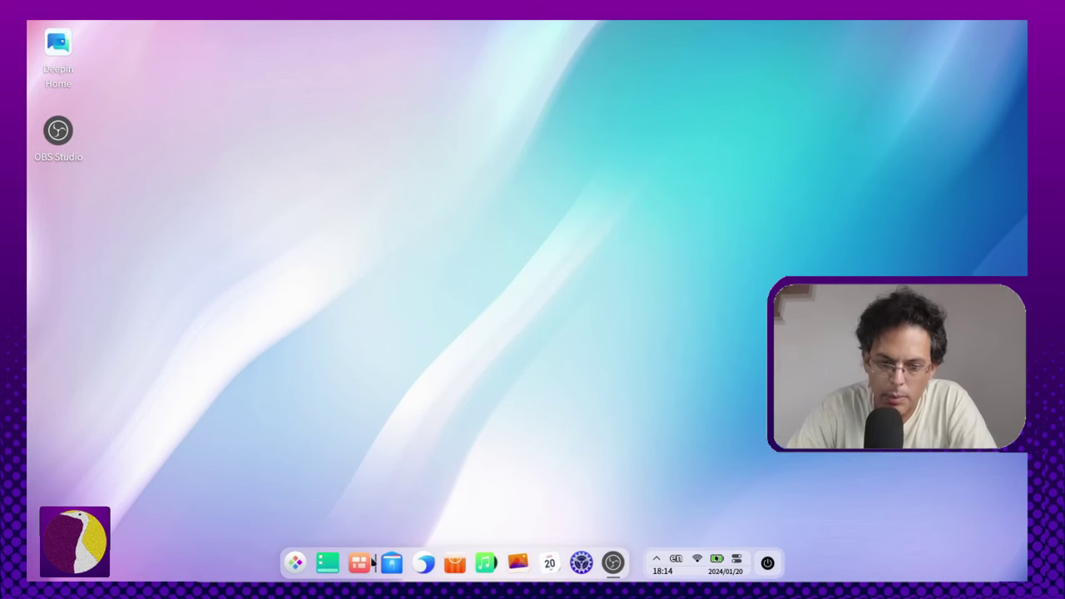
Step: In Multitasking View, add three workspaces with desert, sunset-dune and canyon wallpapers
left_click(358, 565)
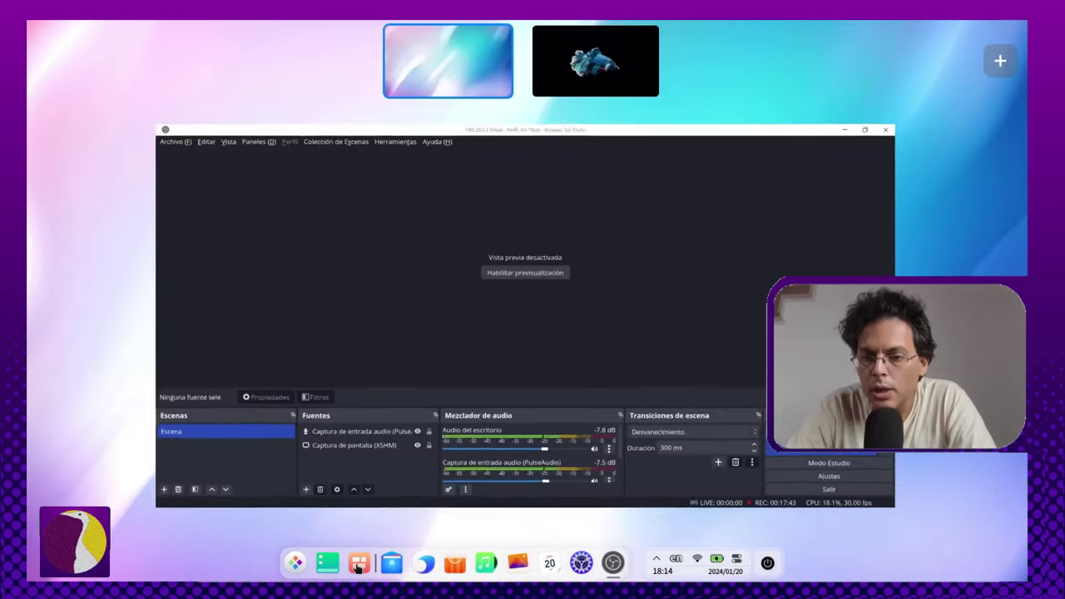
left_click(634, 46)
left_click(481, 64)
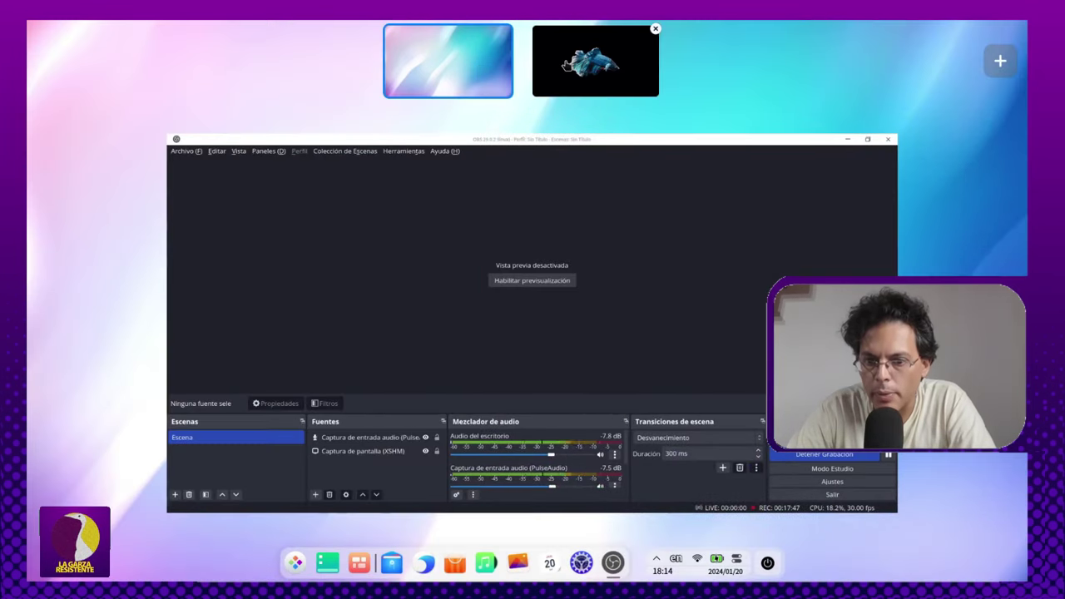
left_click(574, 67)
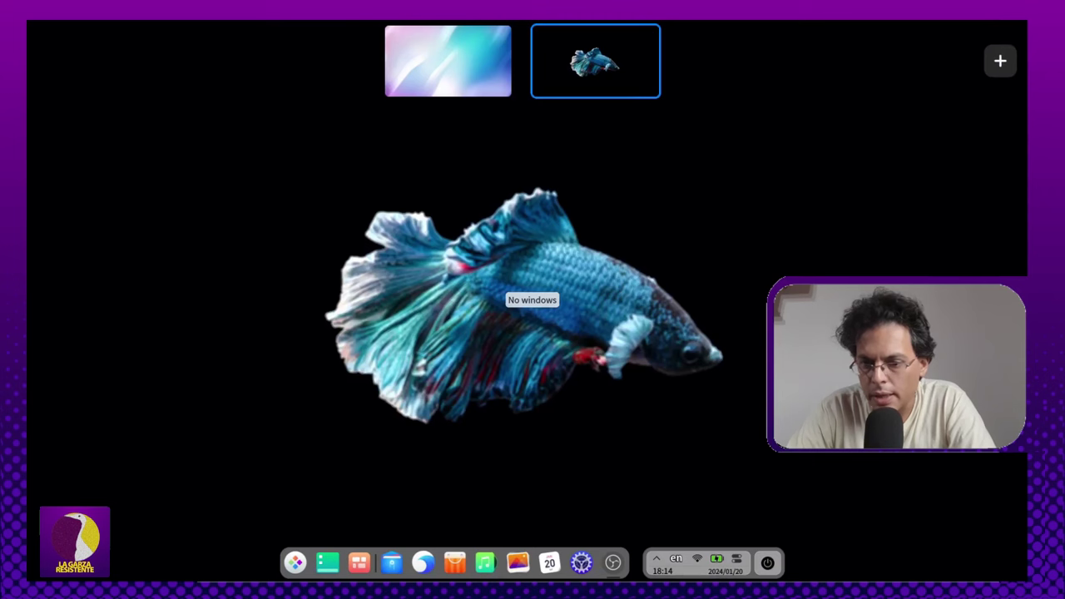
left_click(469, 55)
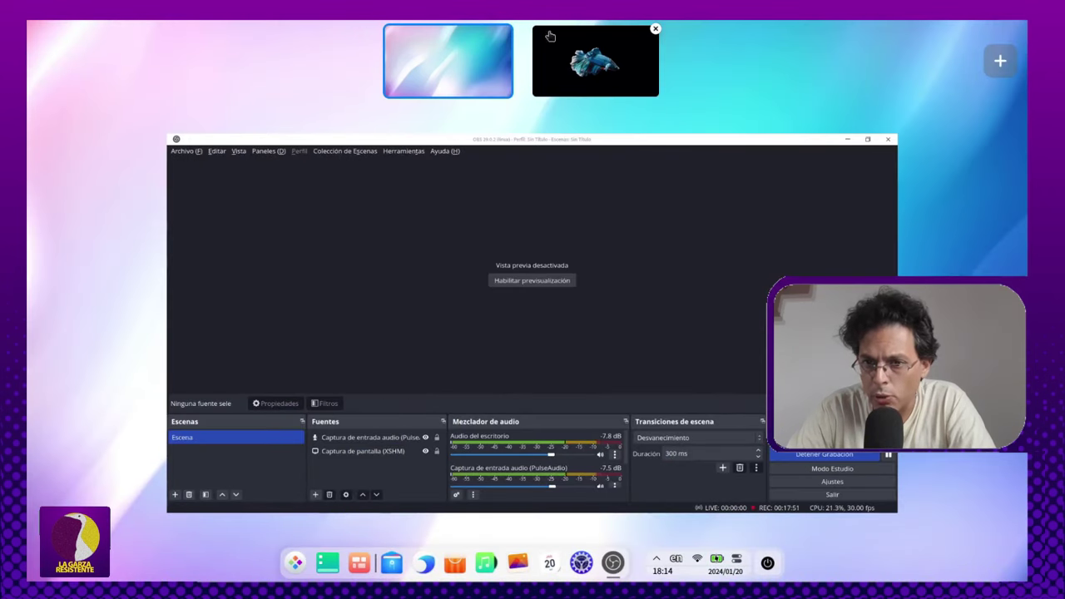
left_click(603, 63)
left_click(1000, 61)
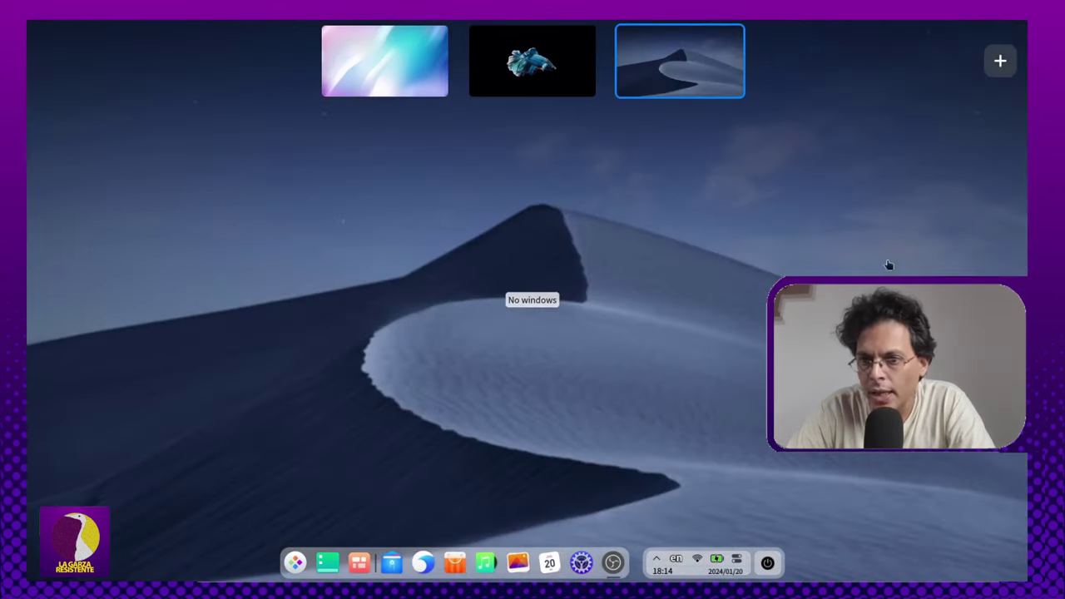
left_click(1000, 61)
left_click(1000, 61)
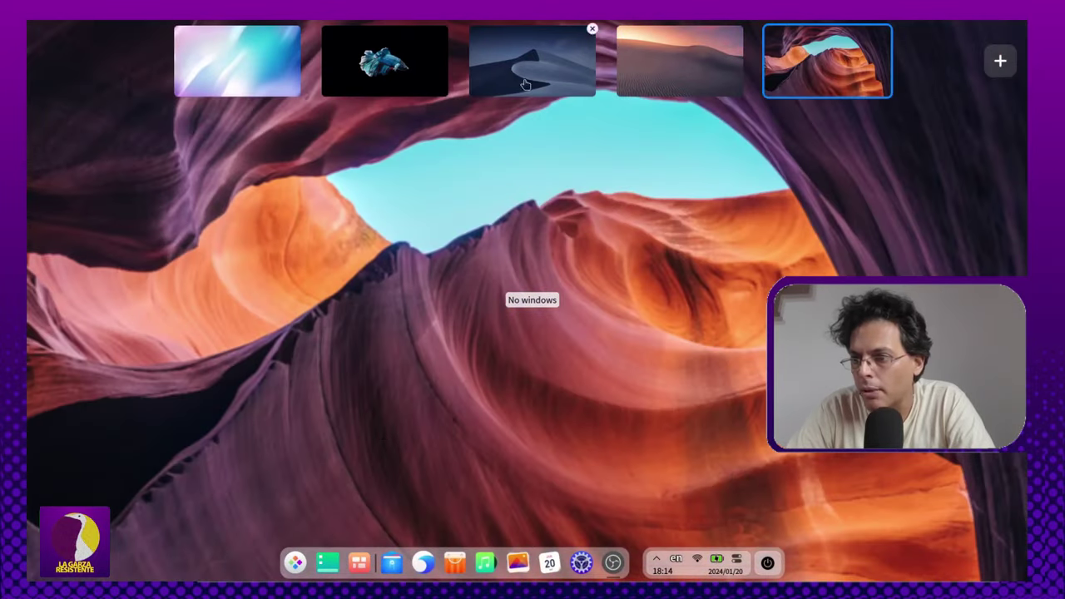
Step: Return to workspace 1 and hide OBS with Super+D to show the empty desktop
left_click(293, 31)
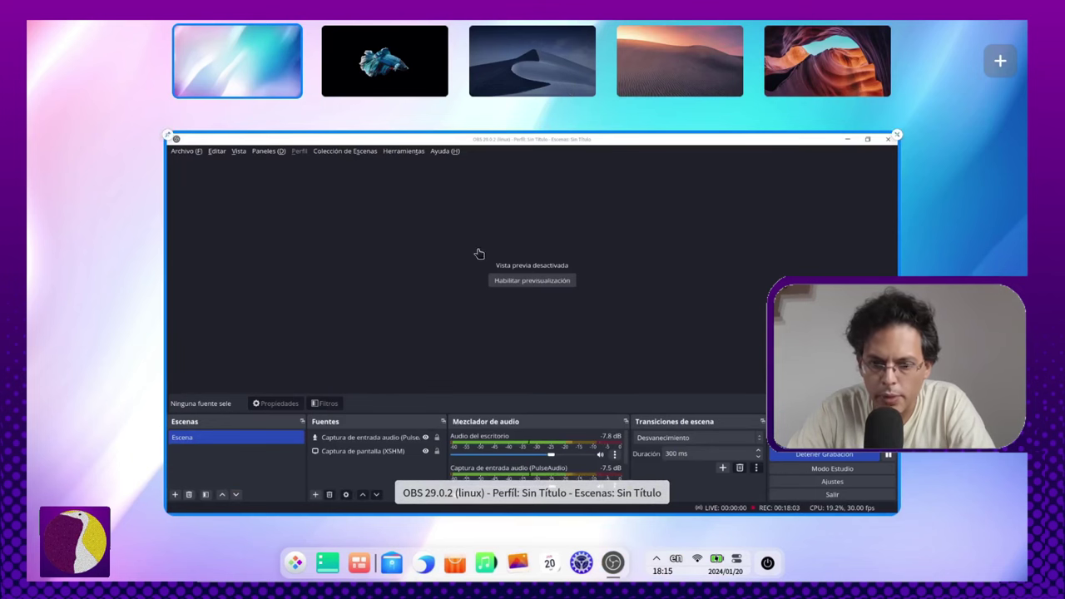
left_click(559, 269)
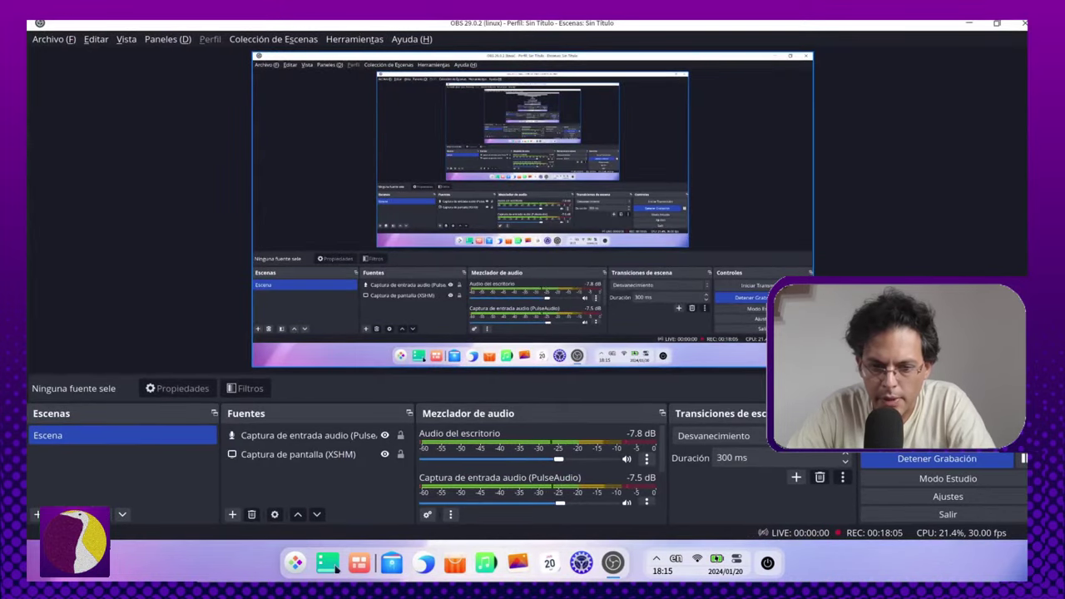
key("super+d")
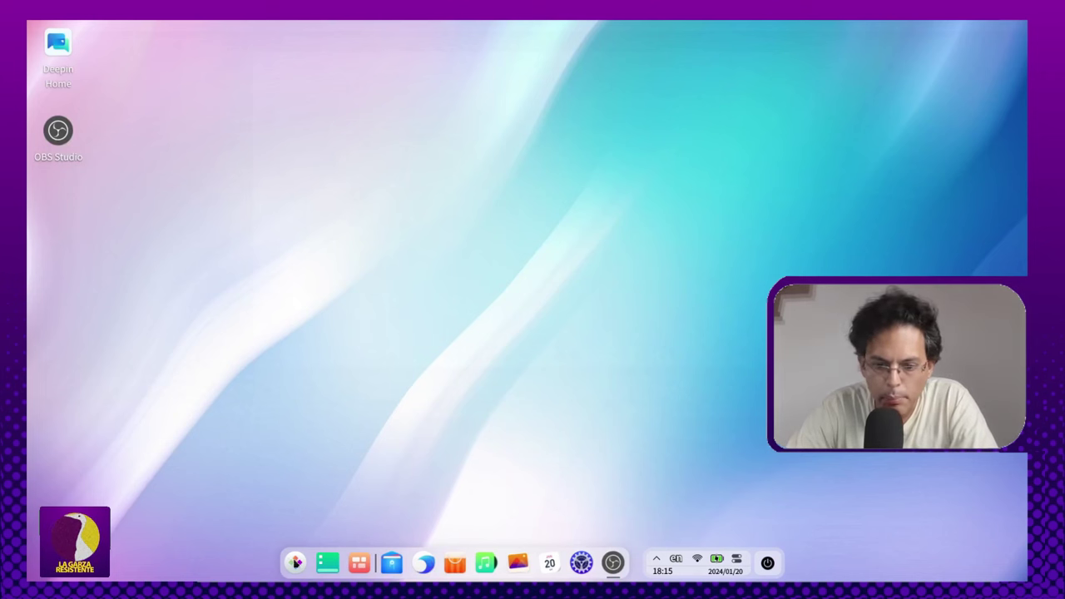
left_click(296, 562)
scroll(376, 208, "up", 1)
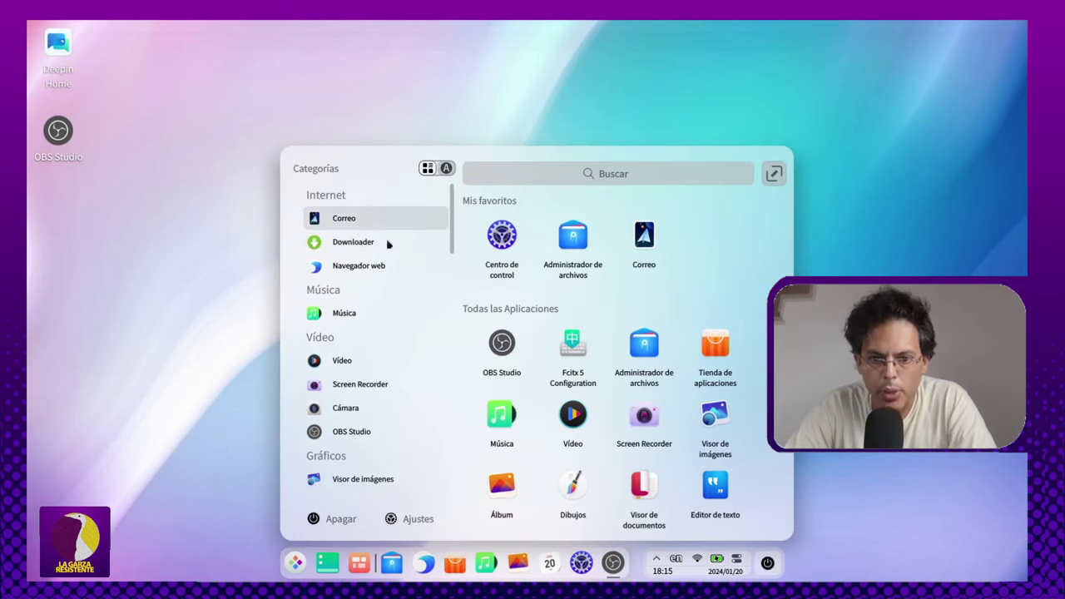
scroll(333, 483, "down", 1)
left_click(301, 566)
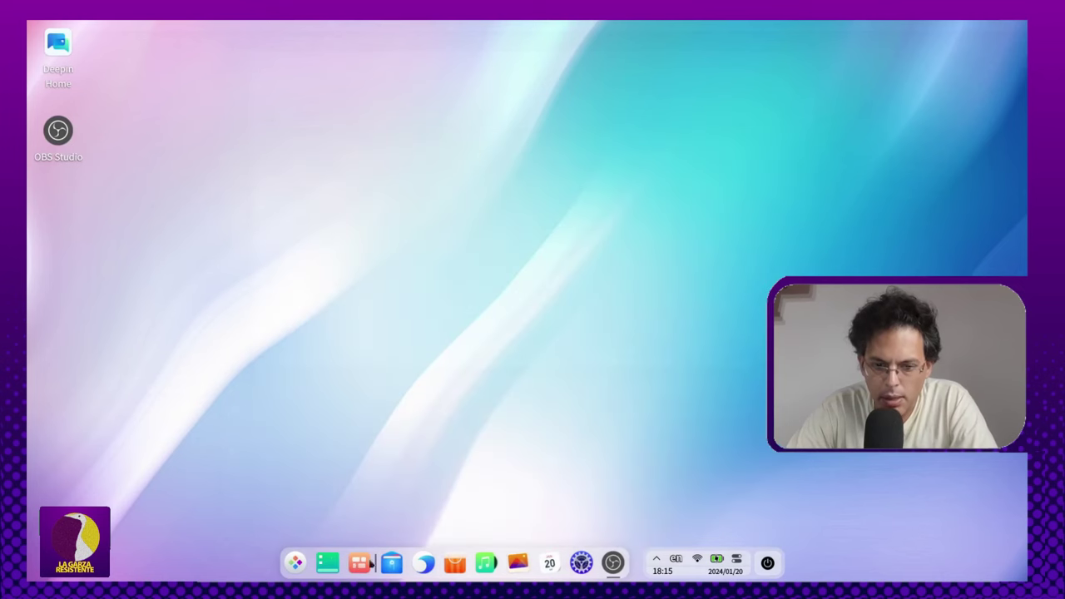
Step: Open File Manager on Equipo, showing personal folders and three disks including Volumen 137.4 GB
left_click(392, 563)
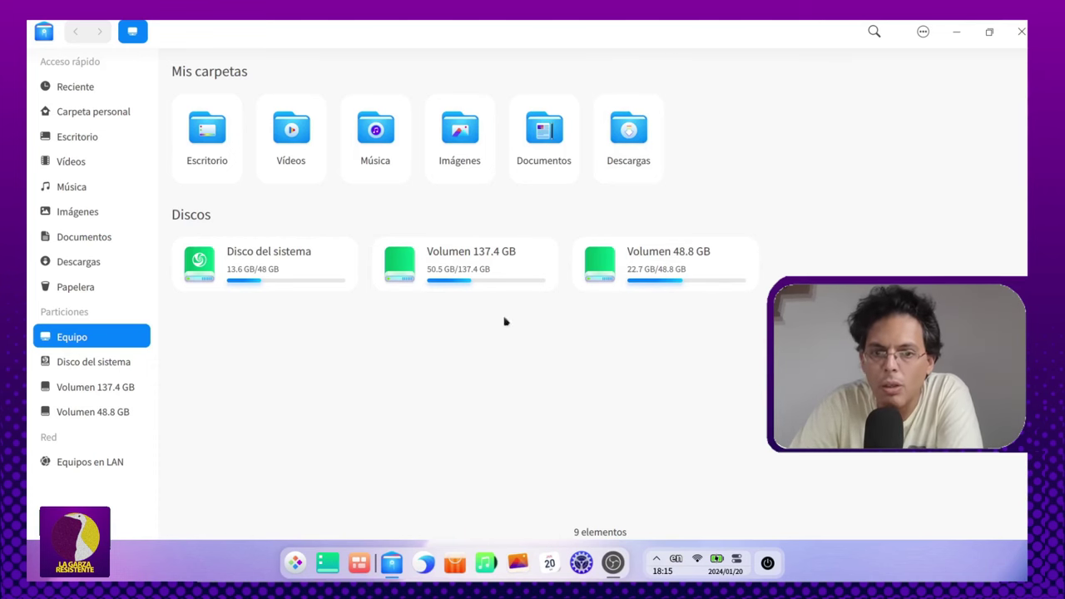
left_click(923, 31)
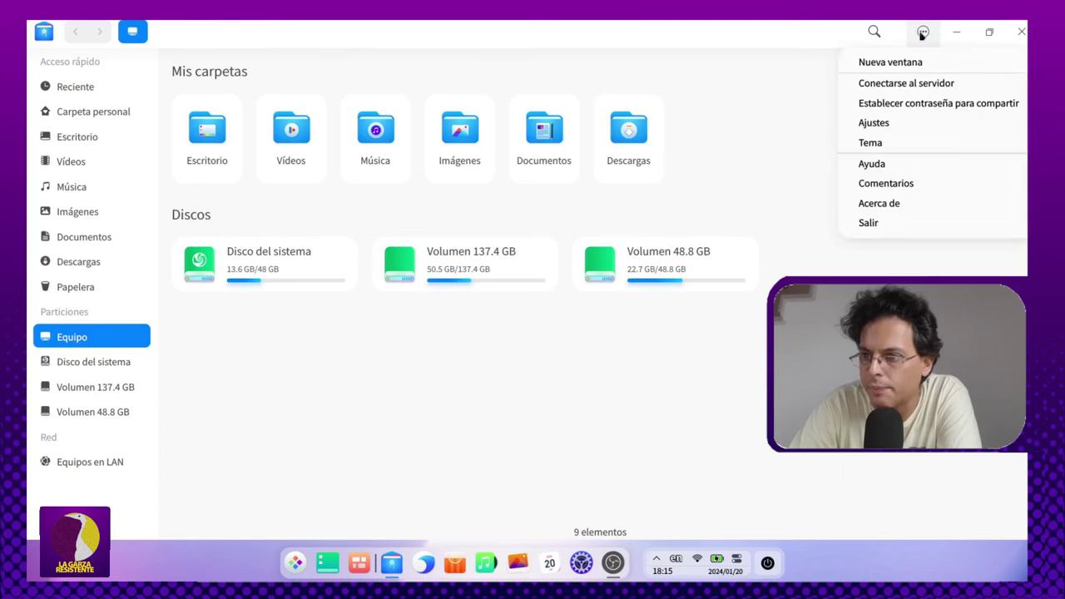
left_click(905, 123)
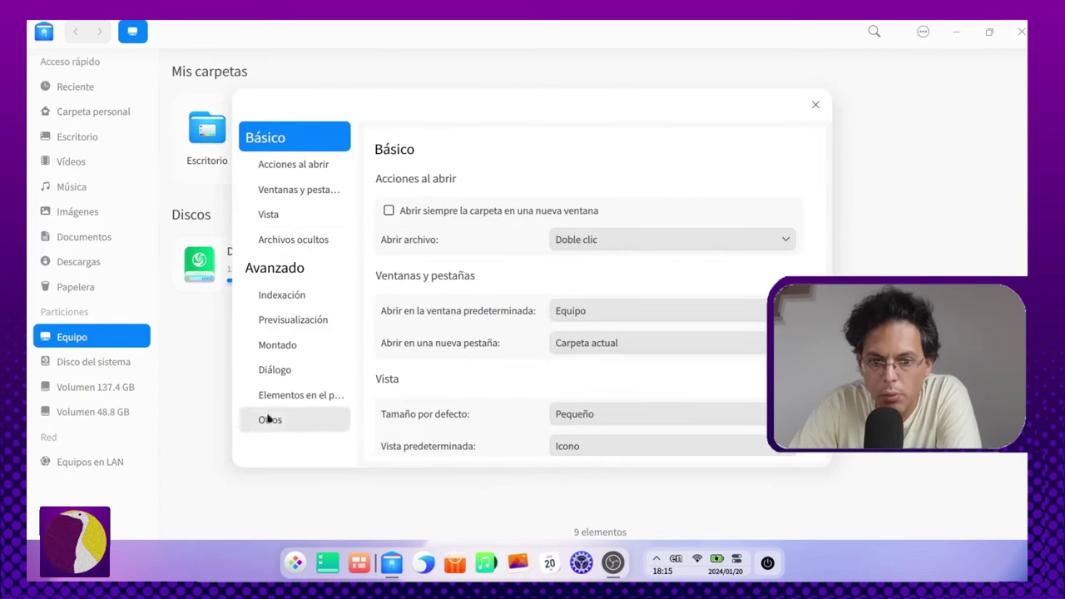
left_click(332, 294)
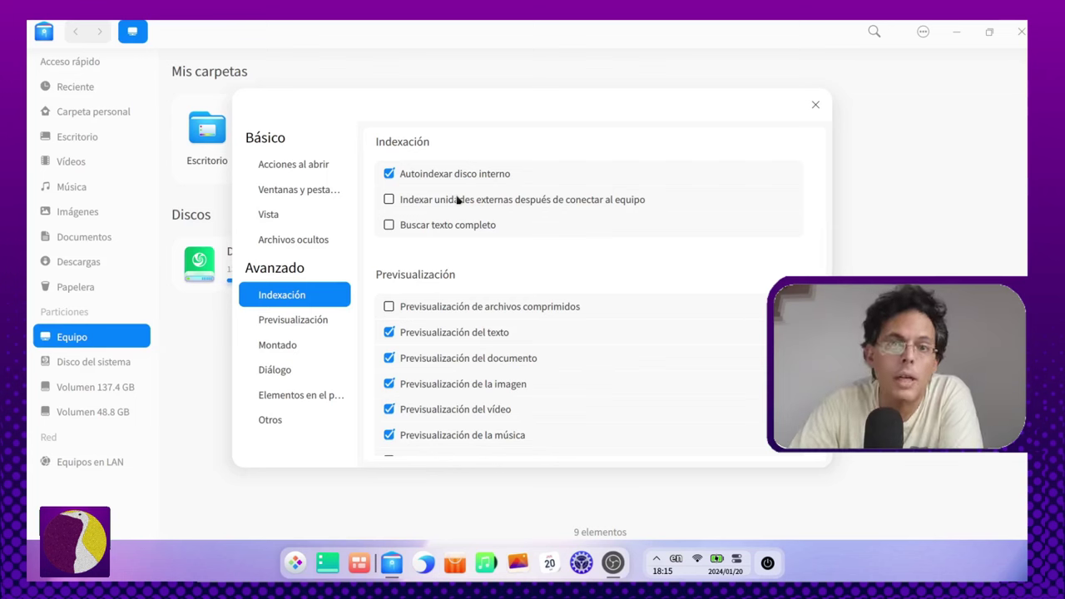
left_click(325, 328)
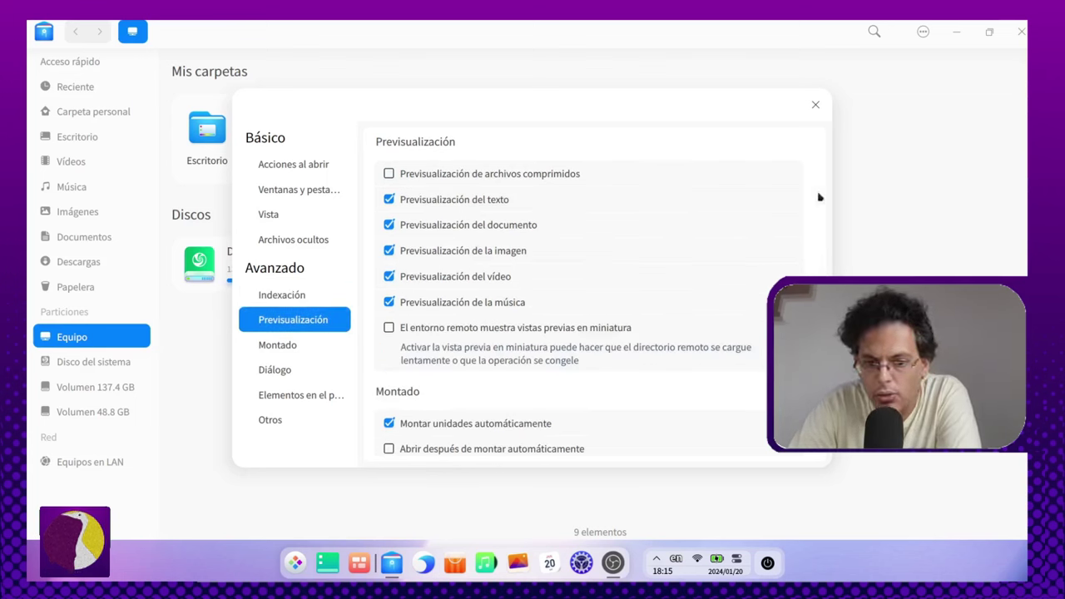
left_click(815, 107)
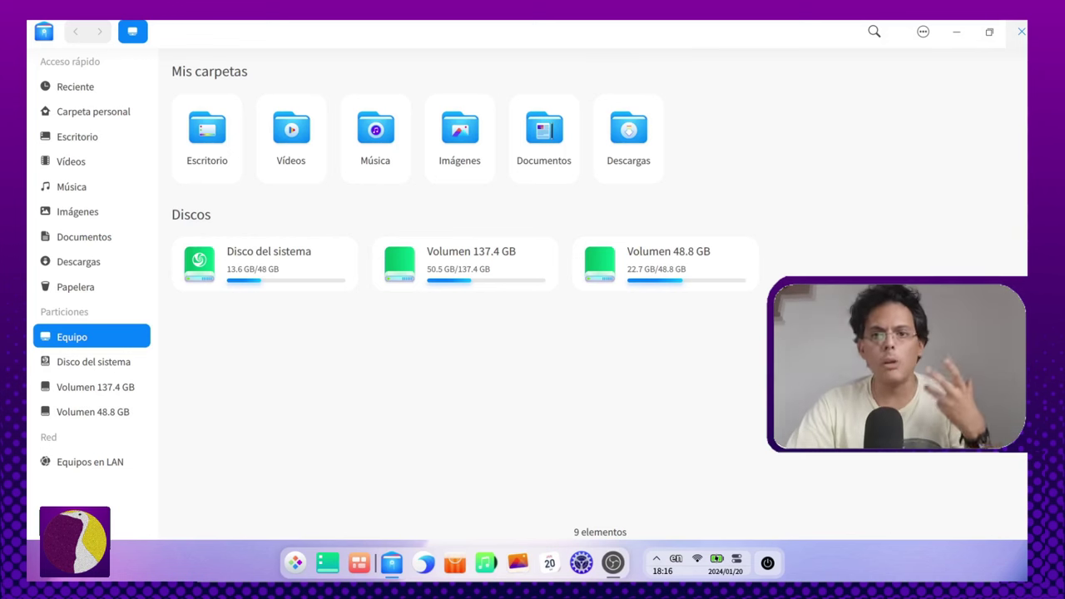
Step: Close File Manager and open Control Center maximised
left_click(1021, 31)
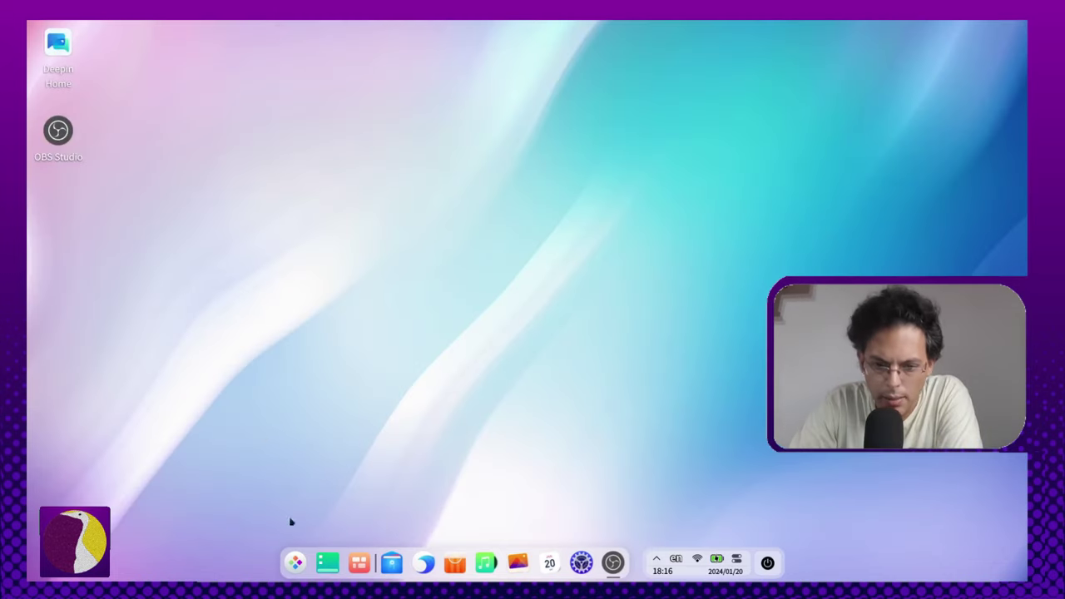
left_click(581, 563)
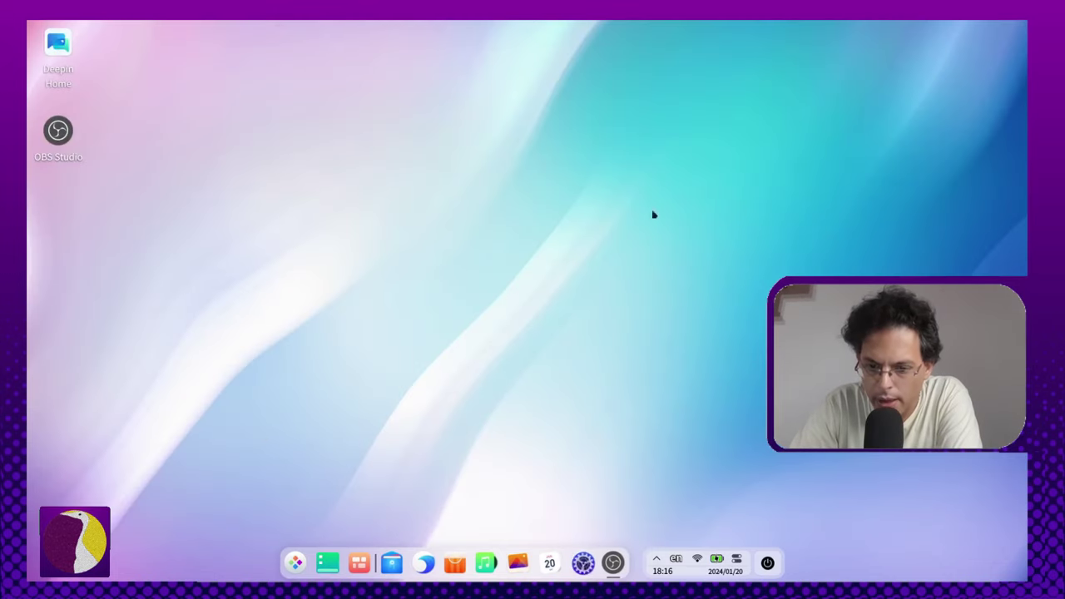
left_click(637, 32)
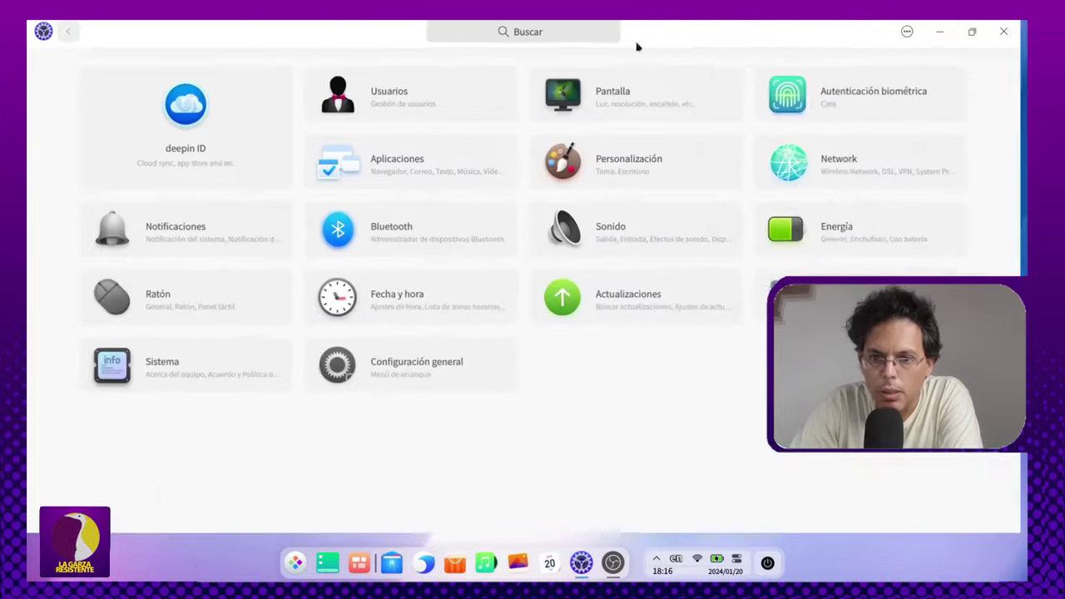
Step: Open Personalización, glance at the Escritorio tab, and return to the Tema gallery
left_click(641, 163)
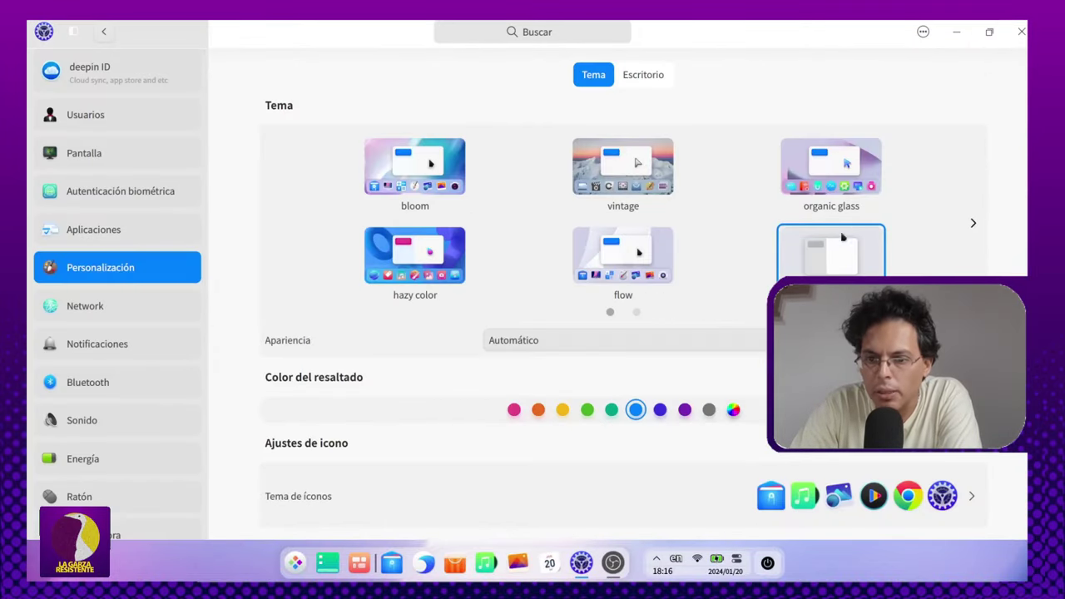
scroll(828, 228, "down", 1)
scroll(823, 229, "up", 1)
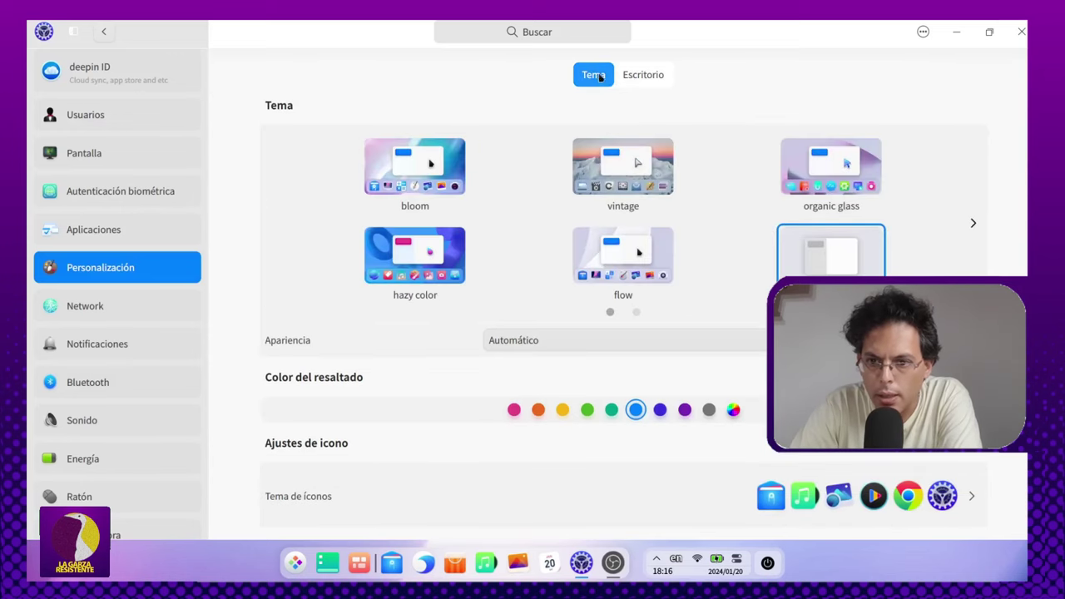
left_click(646, 74)
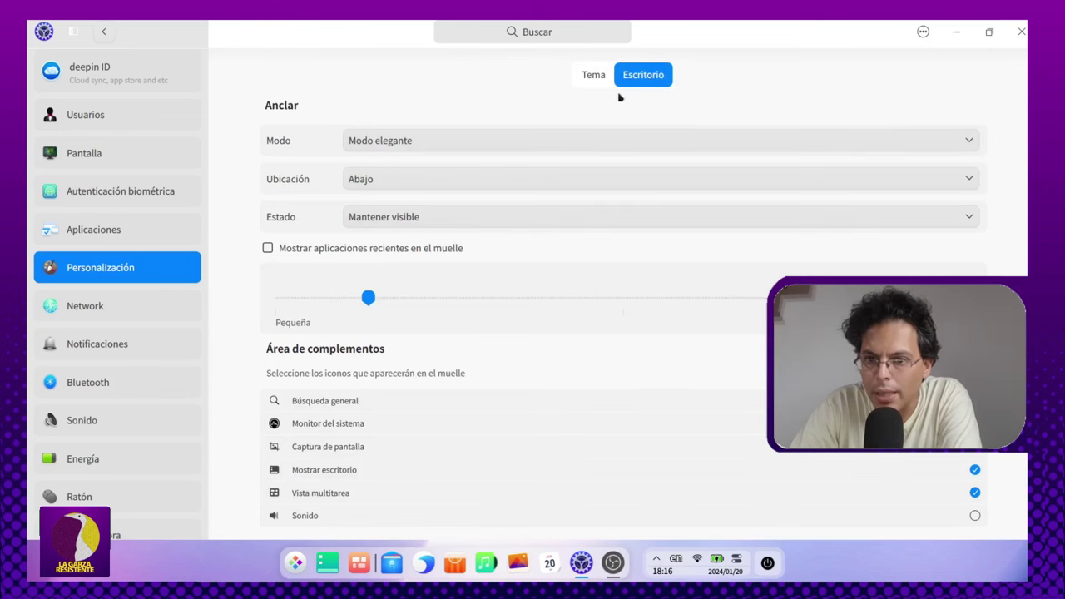
left_click(593, 75)
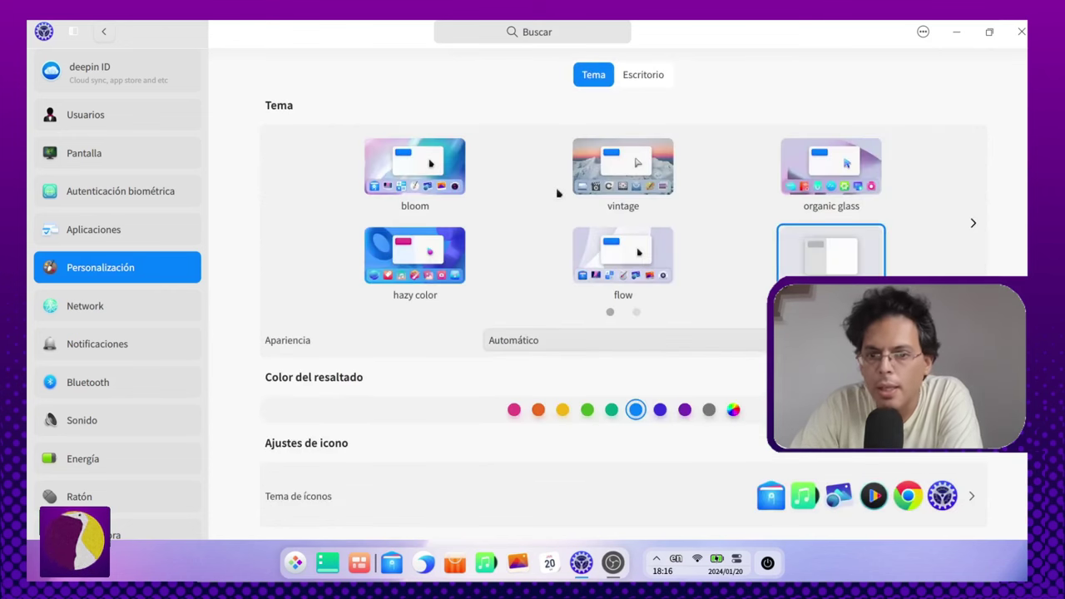
Step: Switch back and forth between the bloom and vintage themes several times
left_click(457, 177)
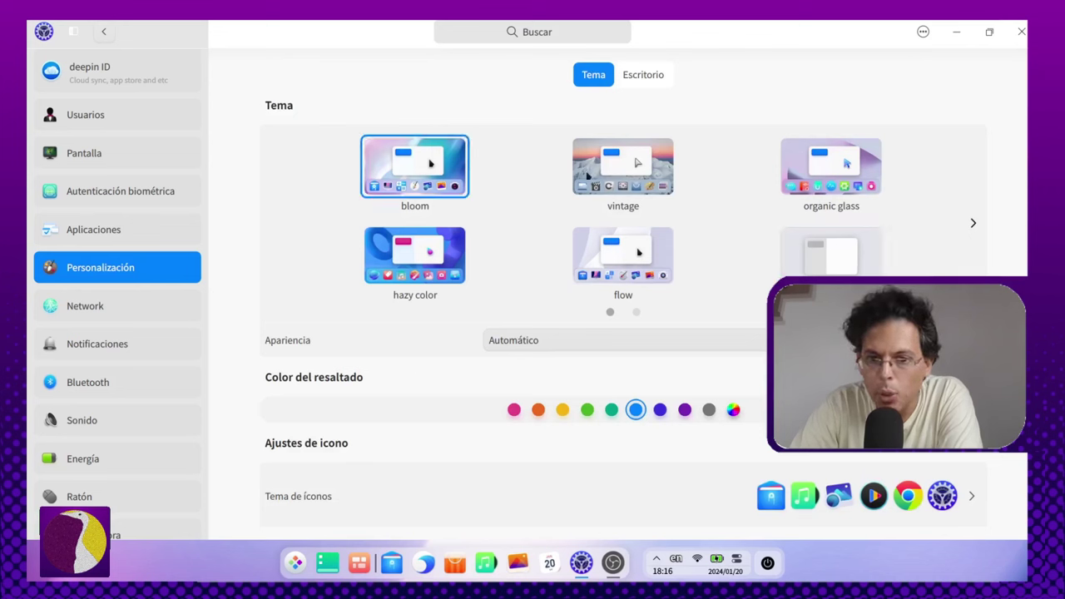
left_click(639, 169)
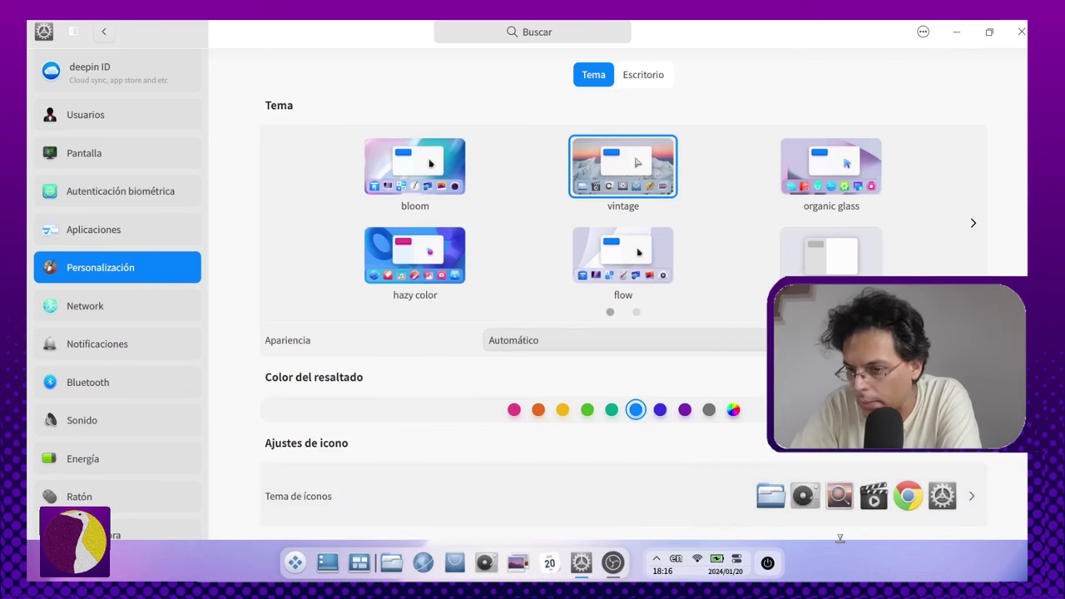
left_click(434, 177)
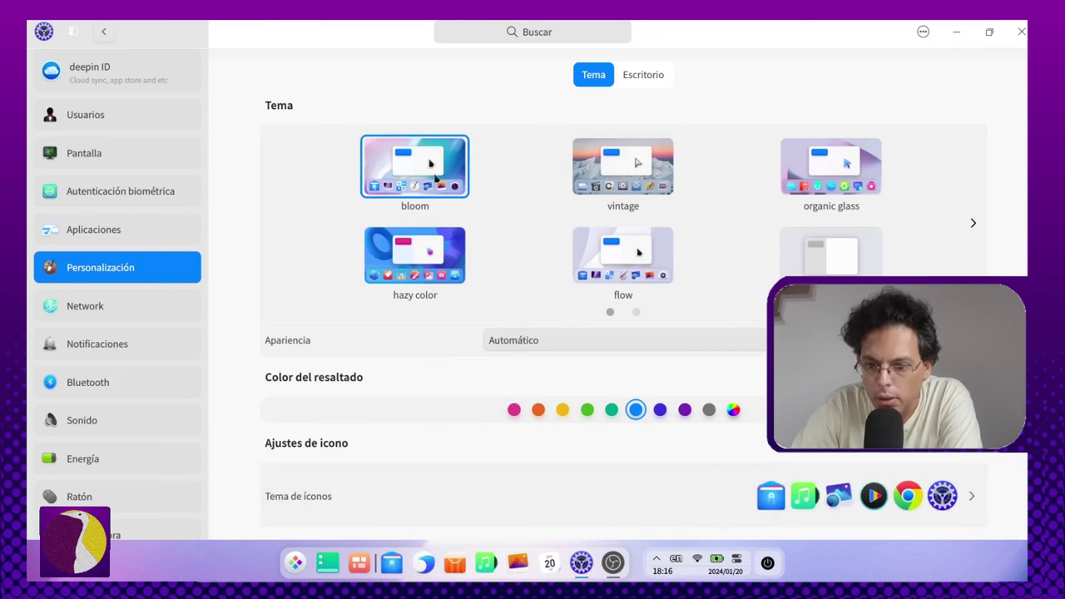
left_click(639, 169)
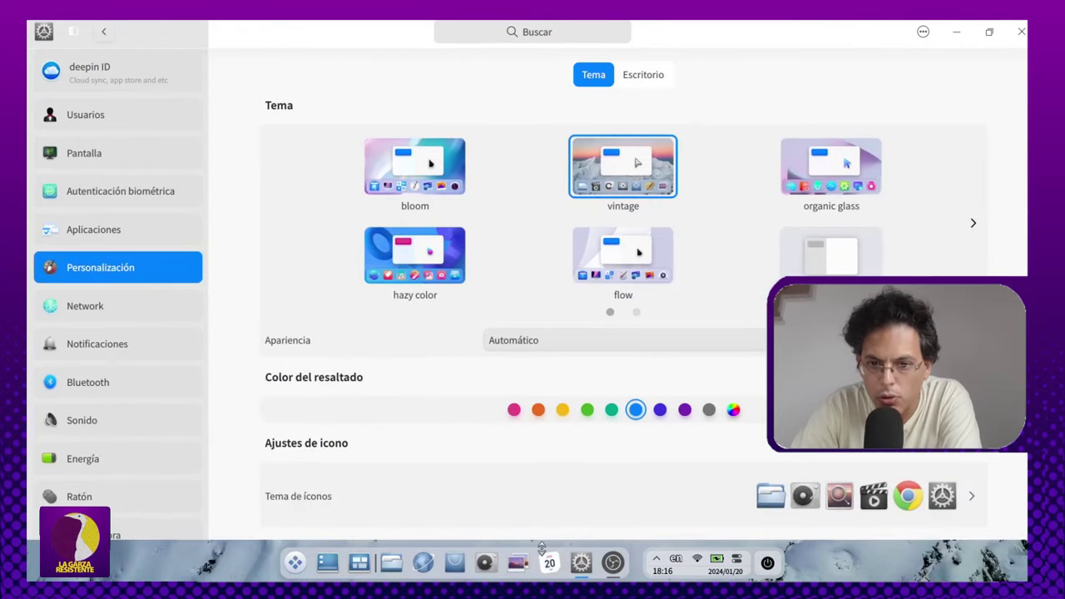
left_click(415, 167)
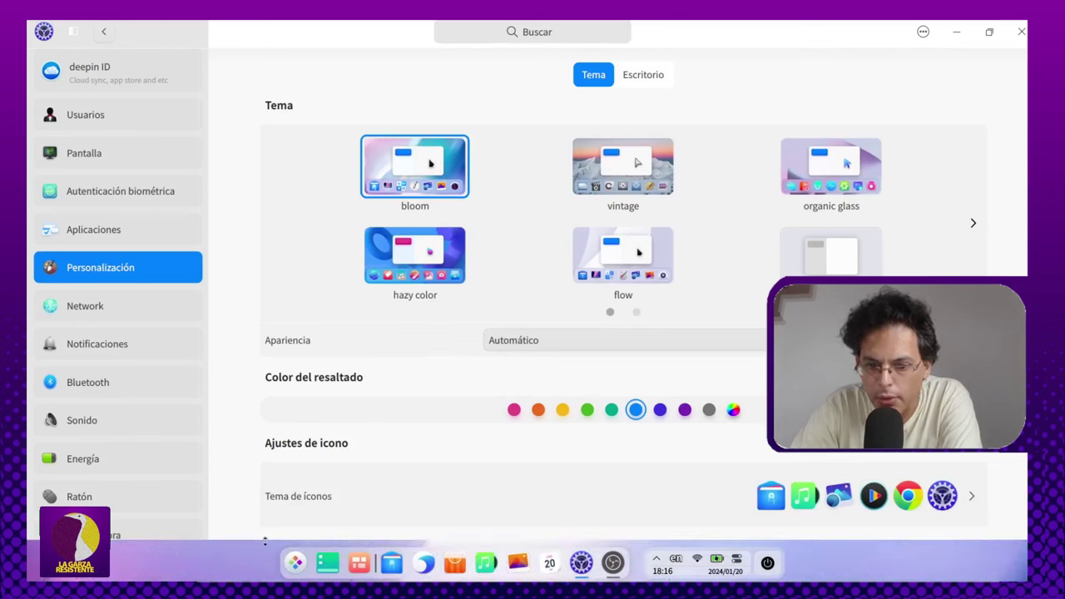
left_click(638, 174)
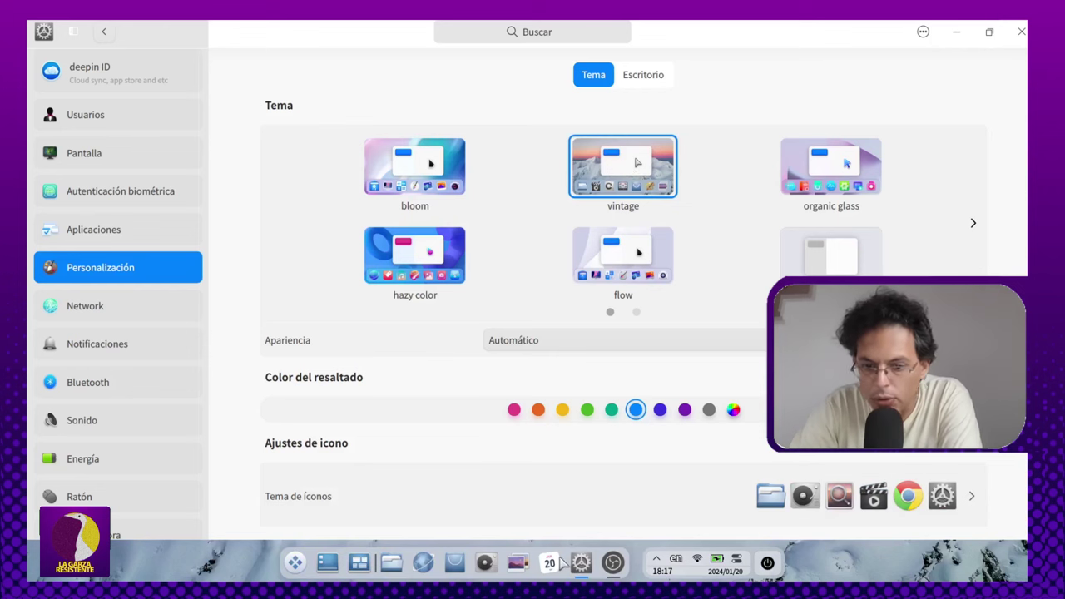
Step: Apply organic glass, hazy color and flow in turn, ending with the sixth theme
left_click(865, 159)
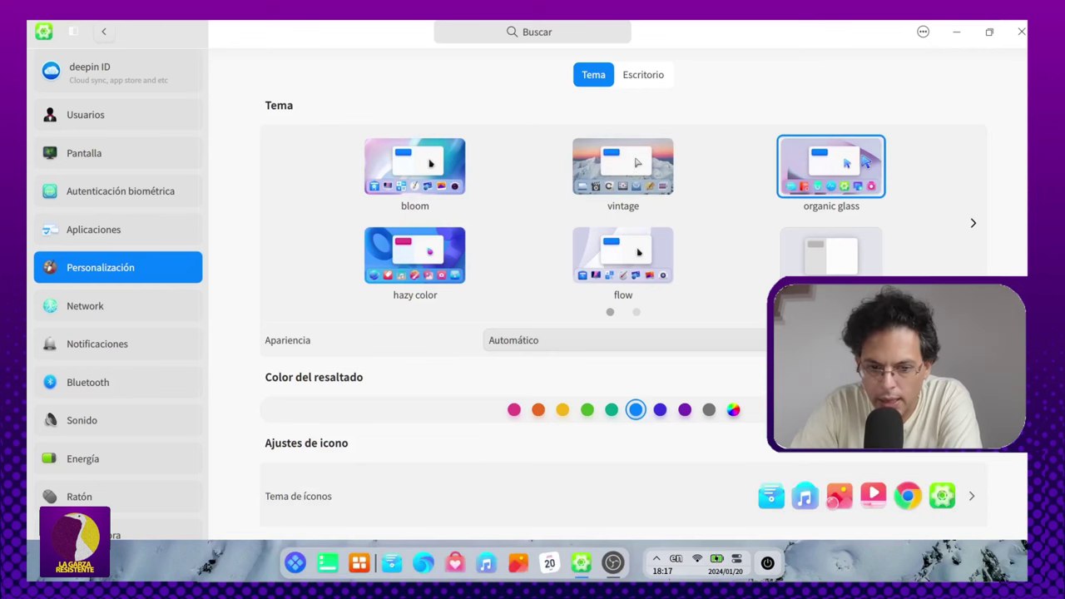
left_click(440, 264)
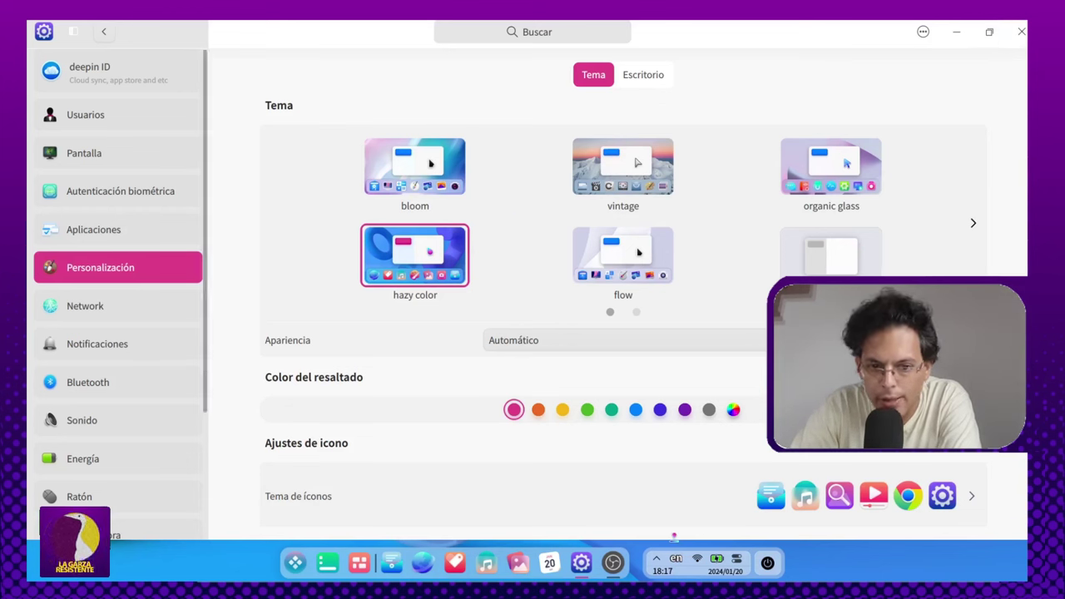
left_click(635, 263)
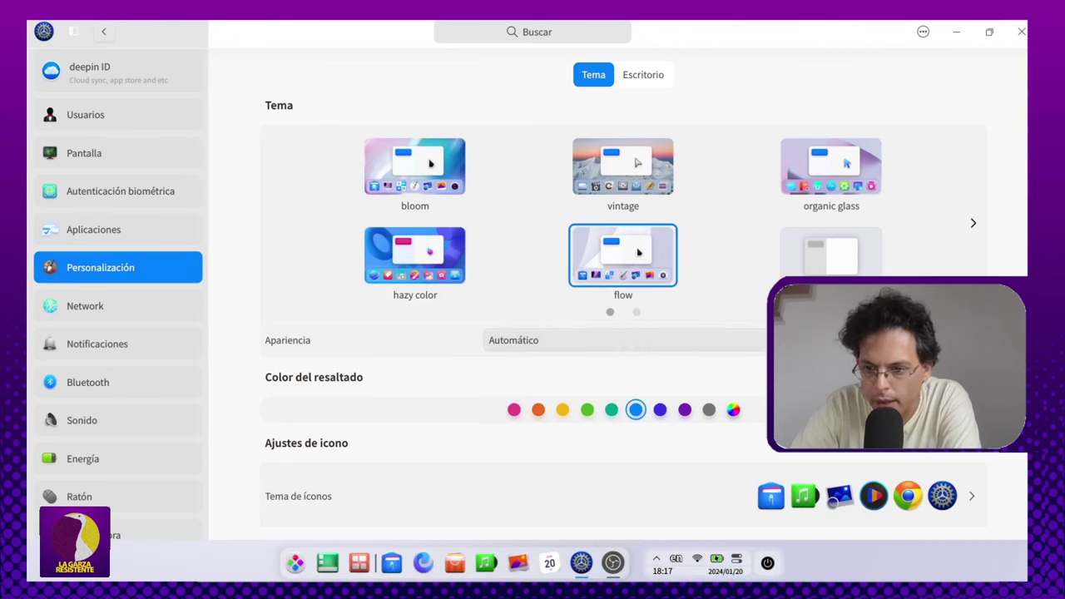
left_click(831, 254)
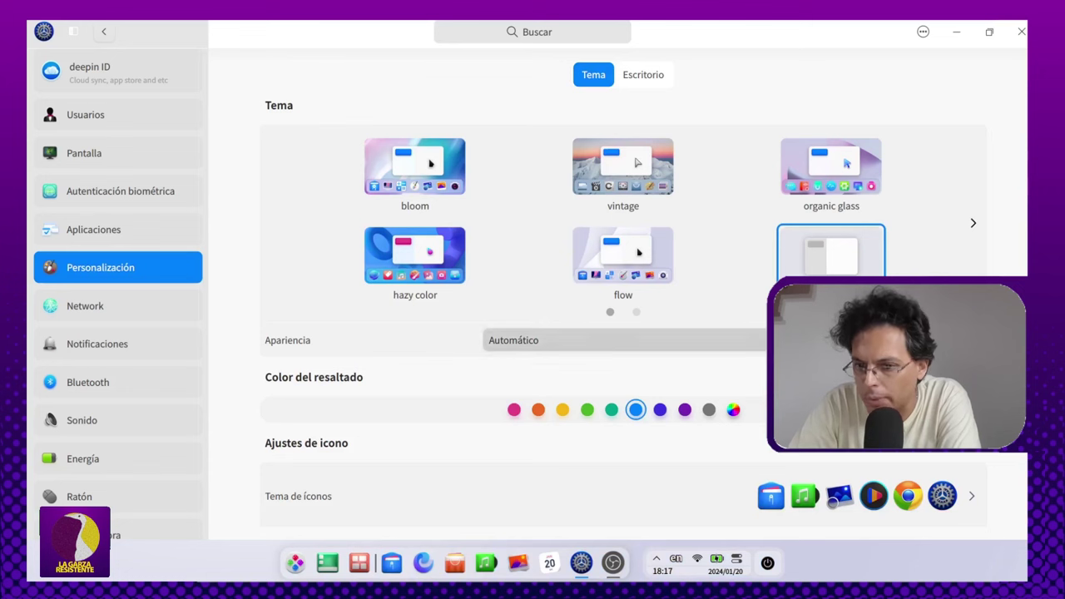
left_click(624, 339)
Step: Preview square and macaron, reapply vintage, and show the Apariencia light/automatic/dark choices
left_click(972, 223)
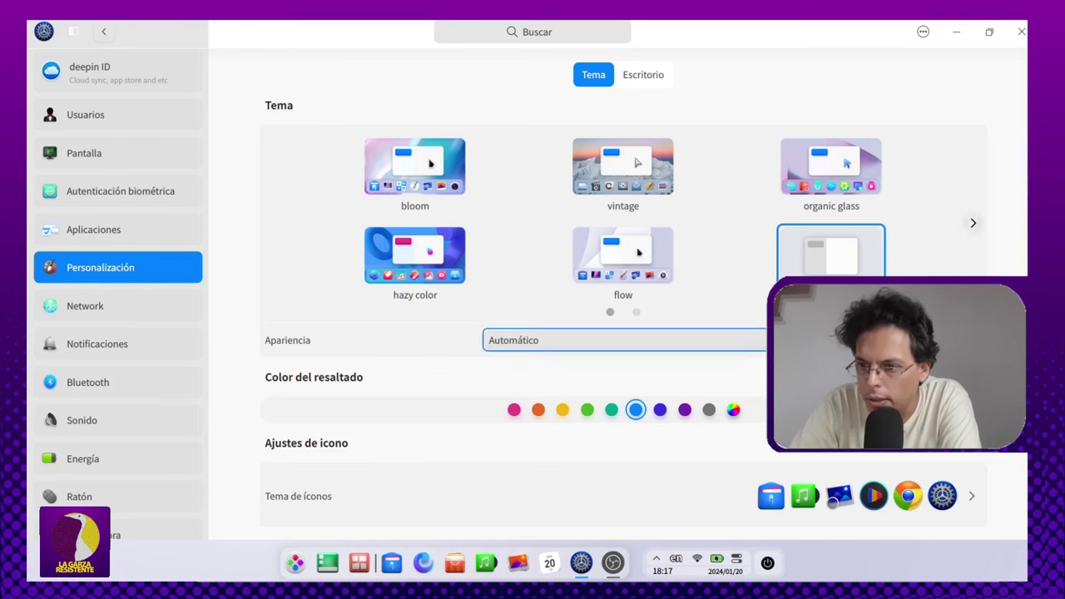
left_click(972, 222)
left_click(414, 167)
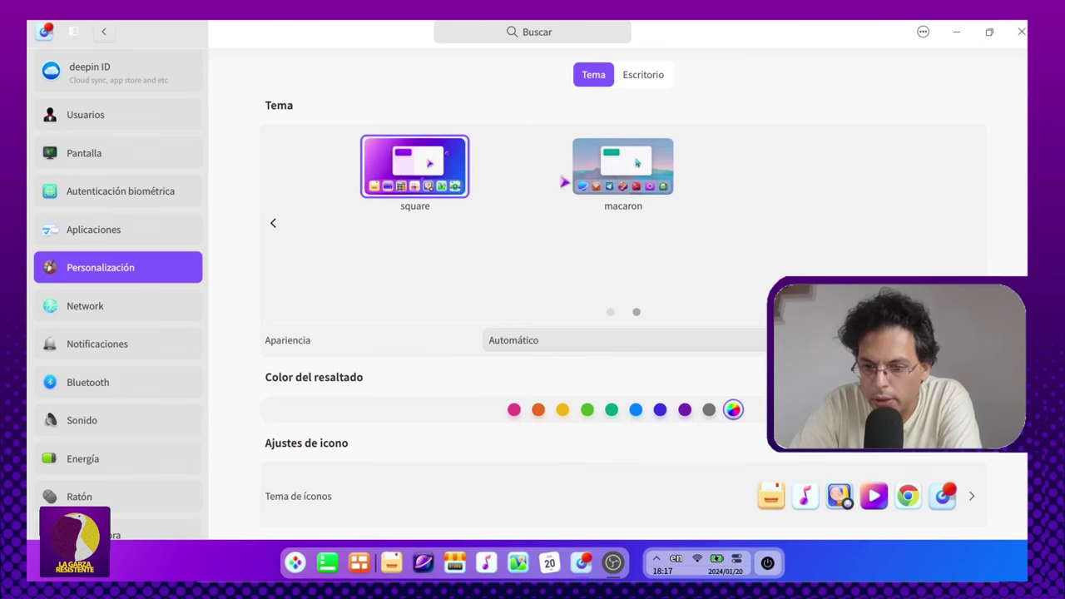
left_click(638, 198)
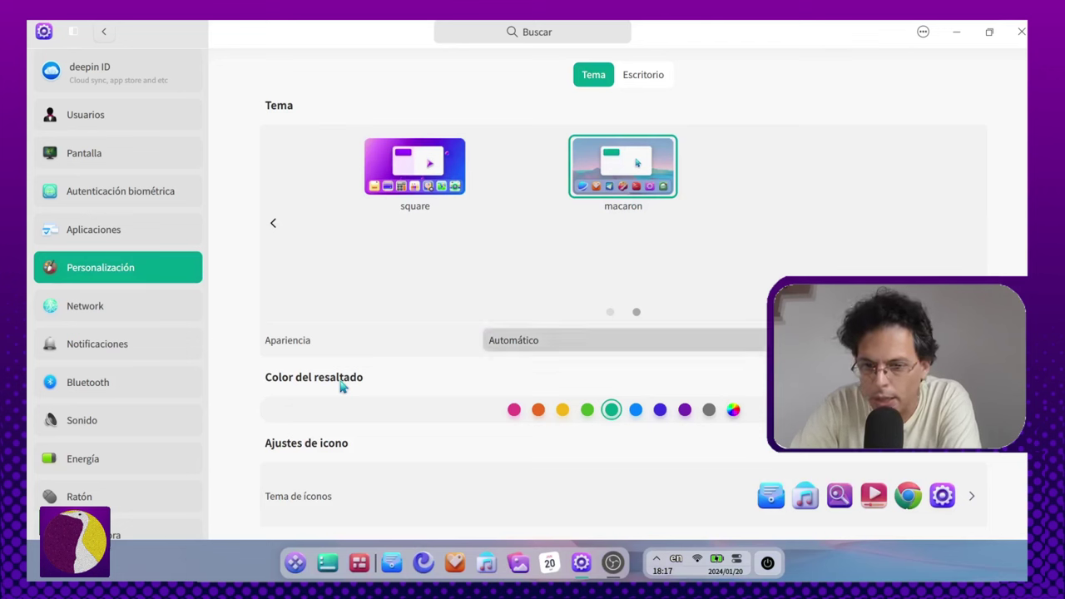
left_click(415, 167)
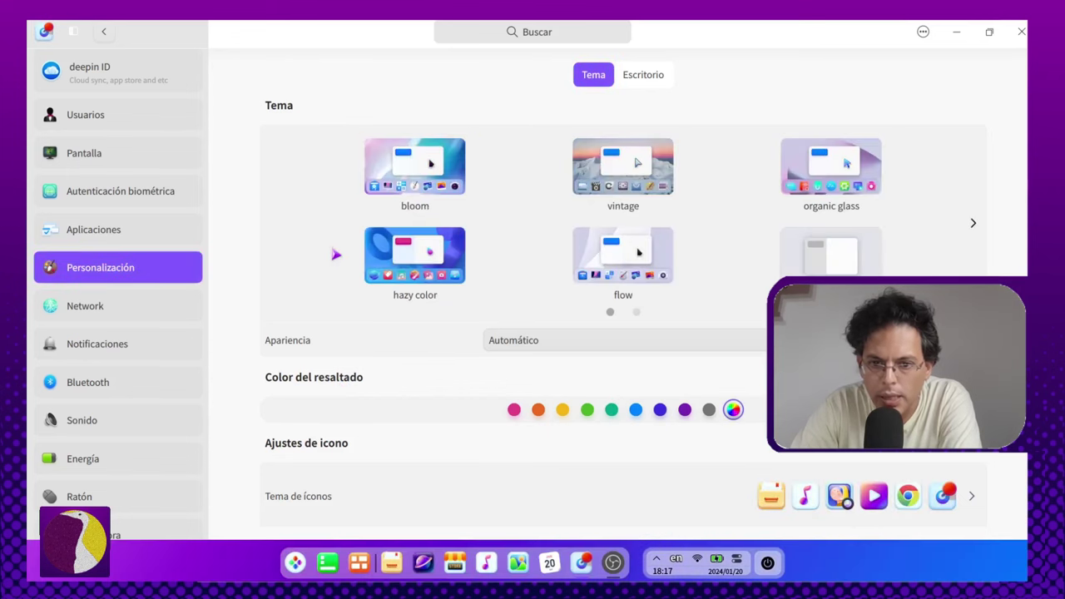
left_click(622, 167)
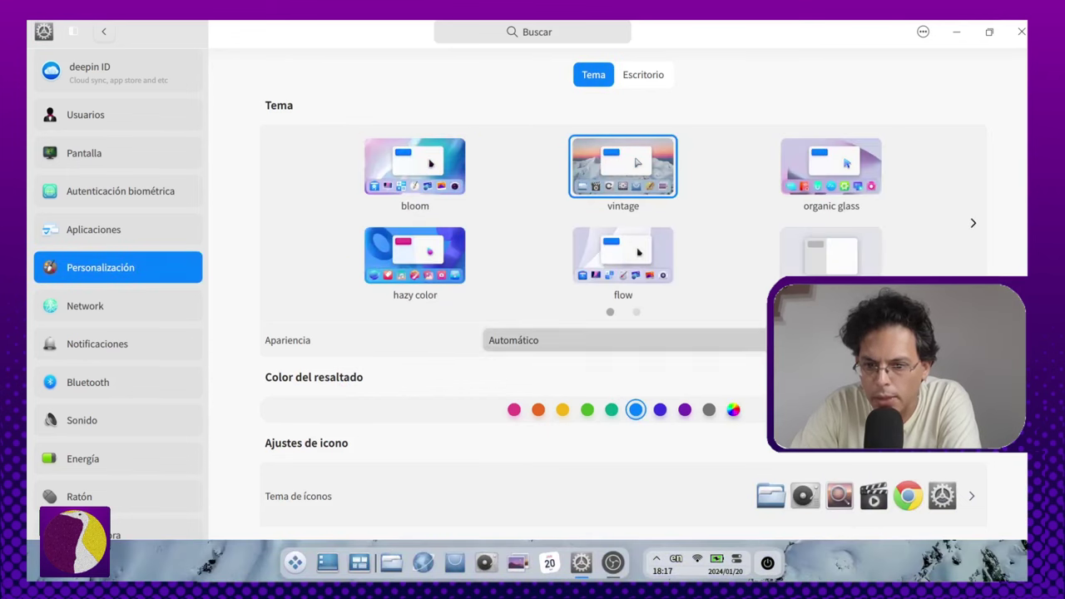
left_click(582, 340)
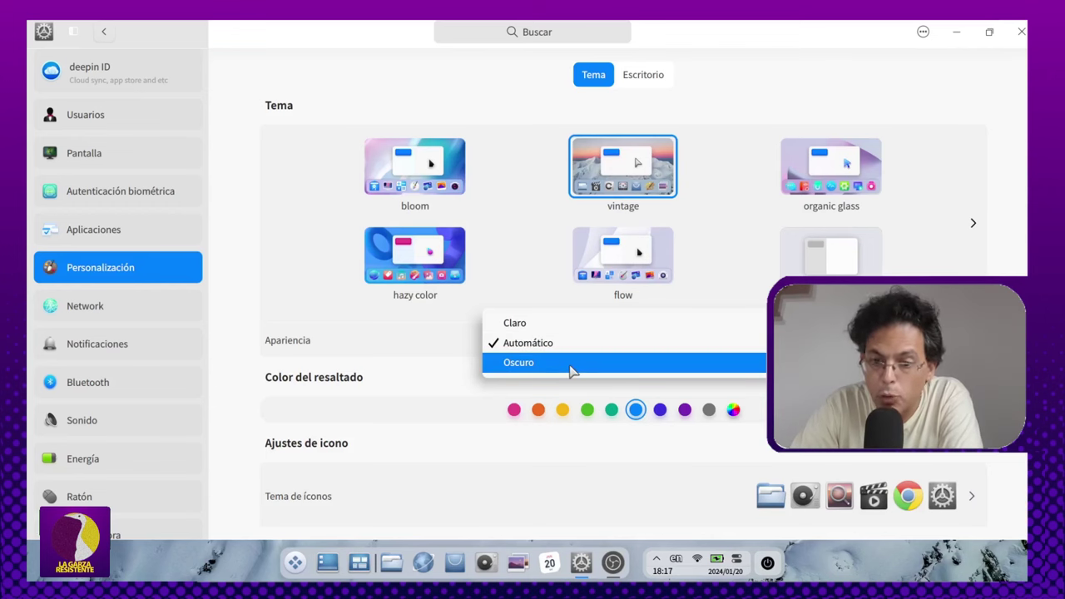
Step: Switch the appearance to Oscuro and set the Ajustes de Texto font size to 12
left_click(572, 370)
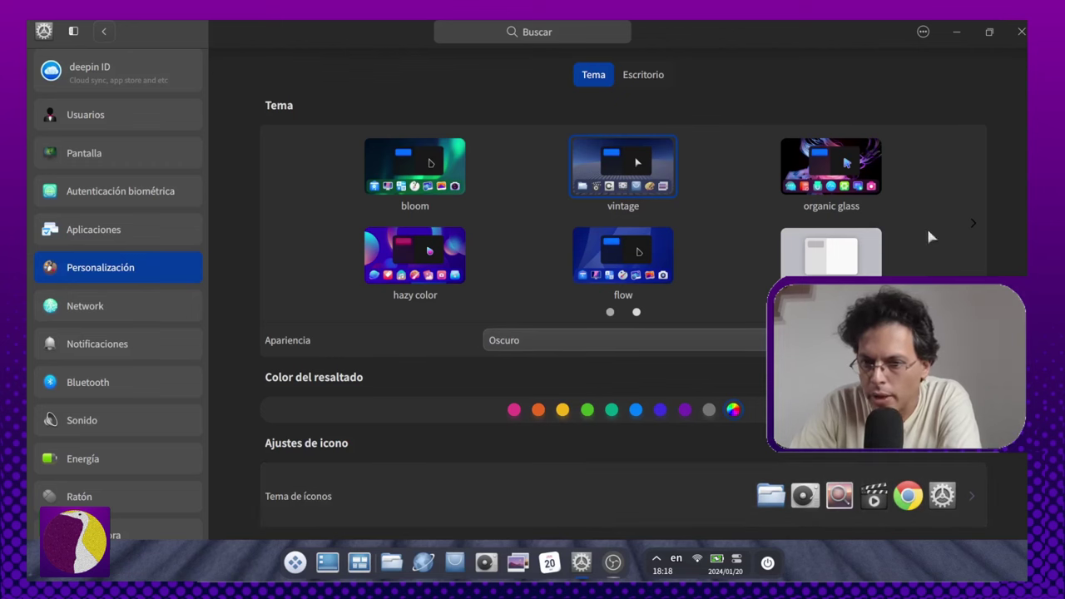
scroll(638, 172, "down", 3)
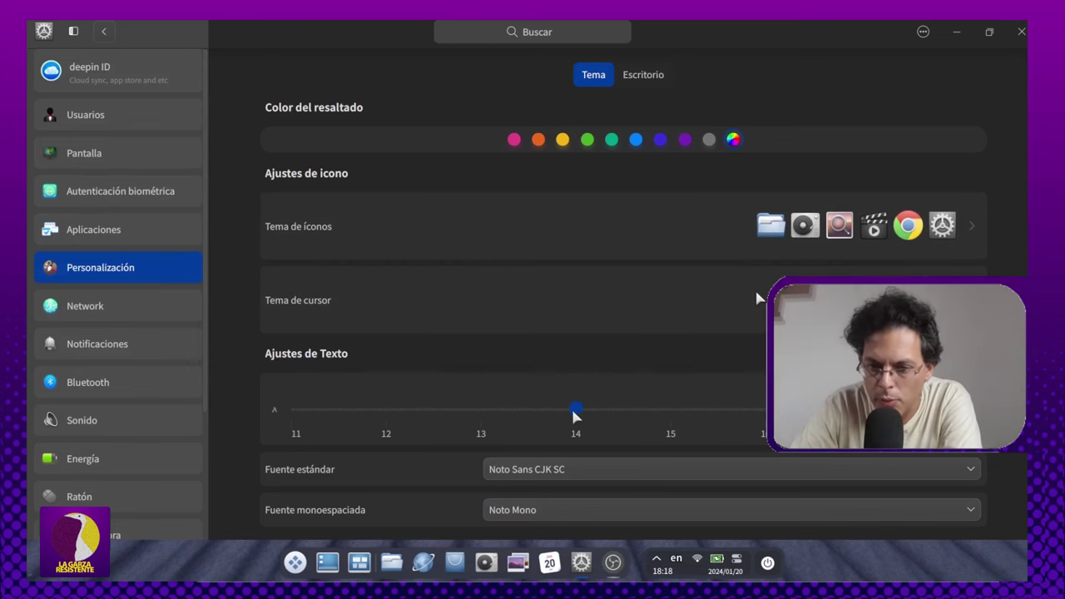
left_click_drag(574, 411, 505, 416)
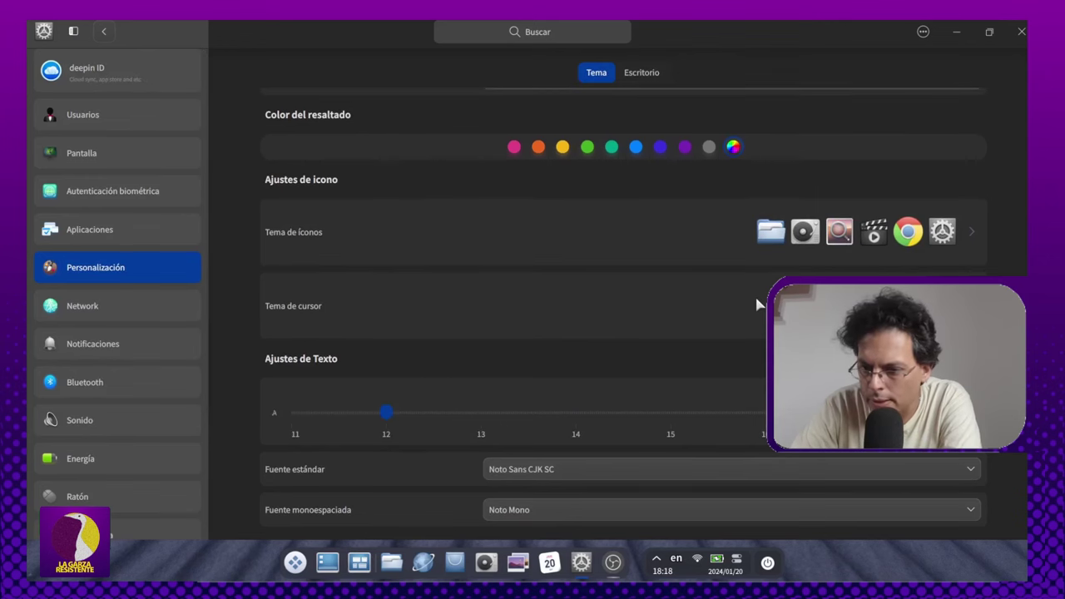
scroll(757, 305, "up", 2)
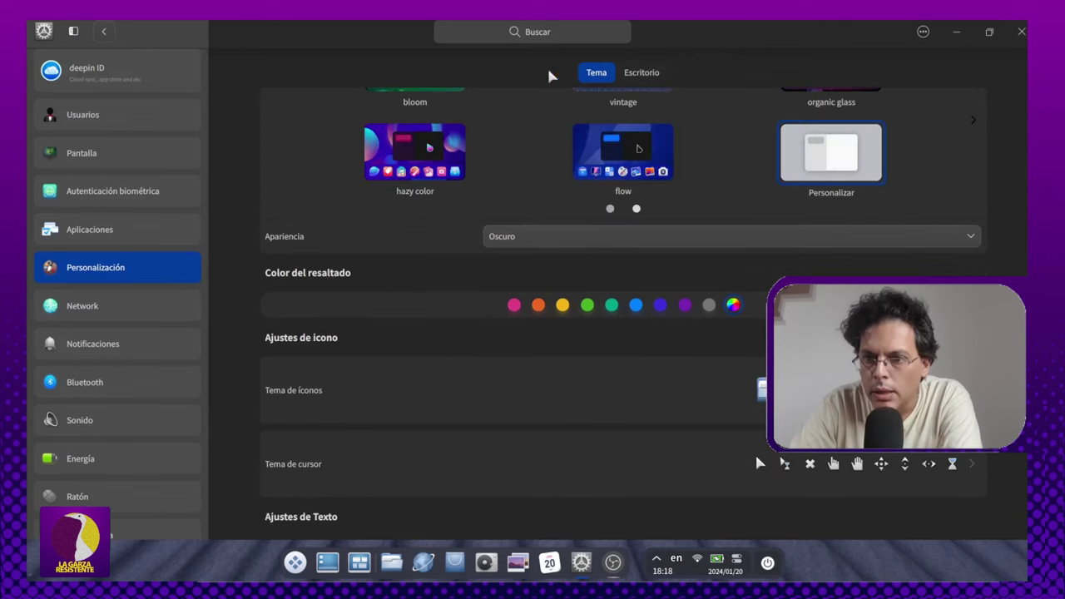
Step: In Escritorio settings, switch the dock to Modo eficiente and make it taller with larger icons
left_click(625, 77)
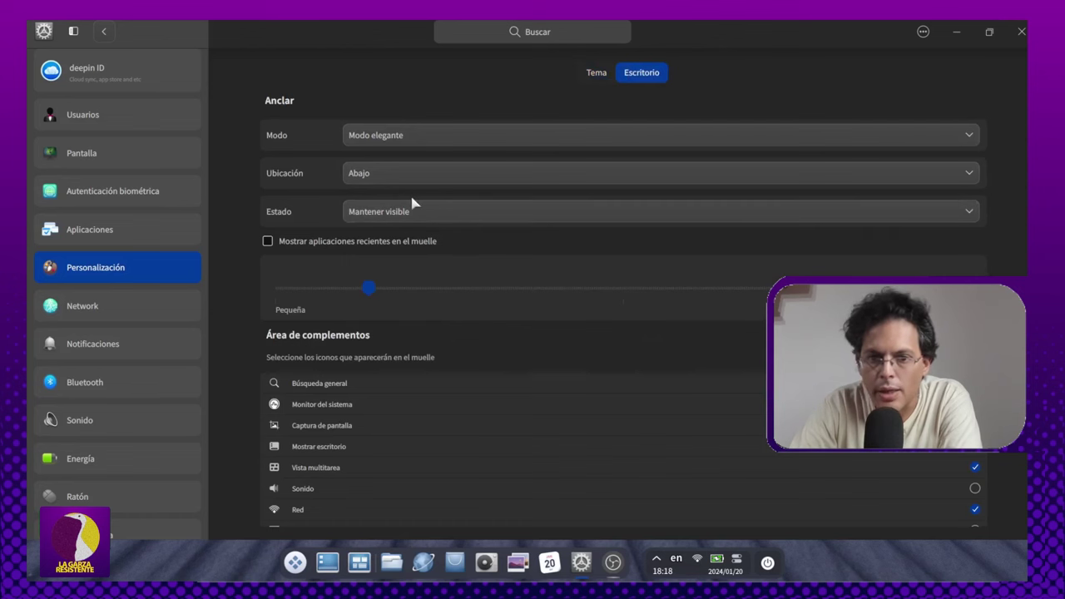
left_click(546, 140)
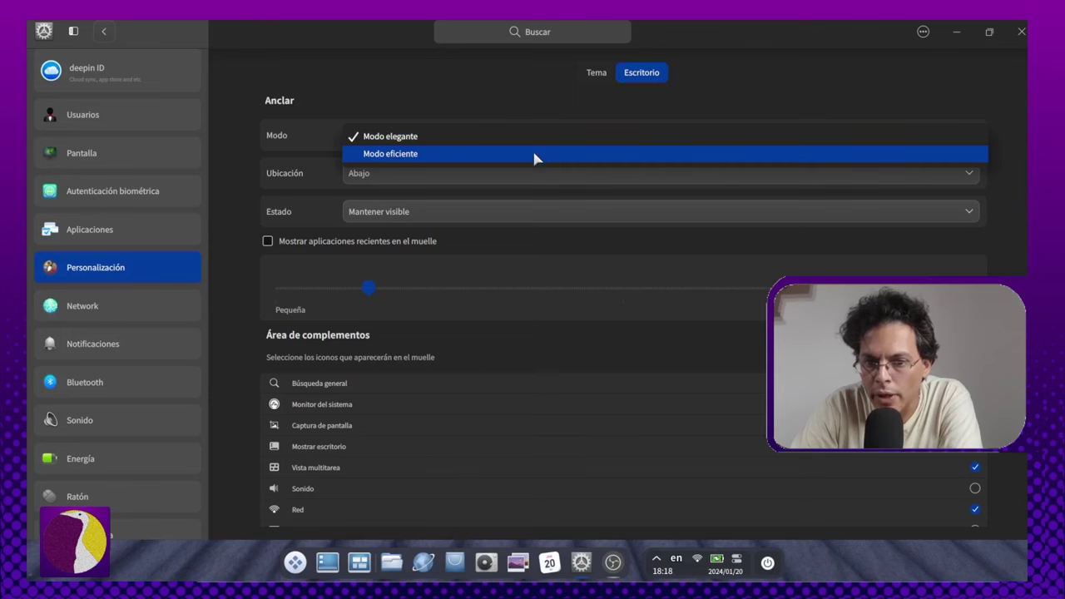
left_click(534, 155)
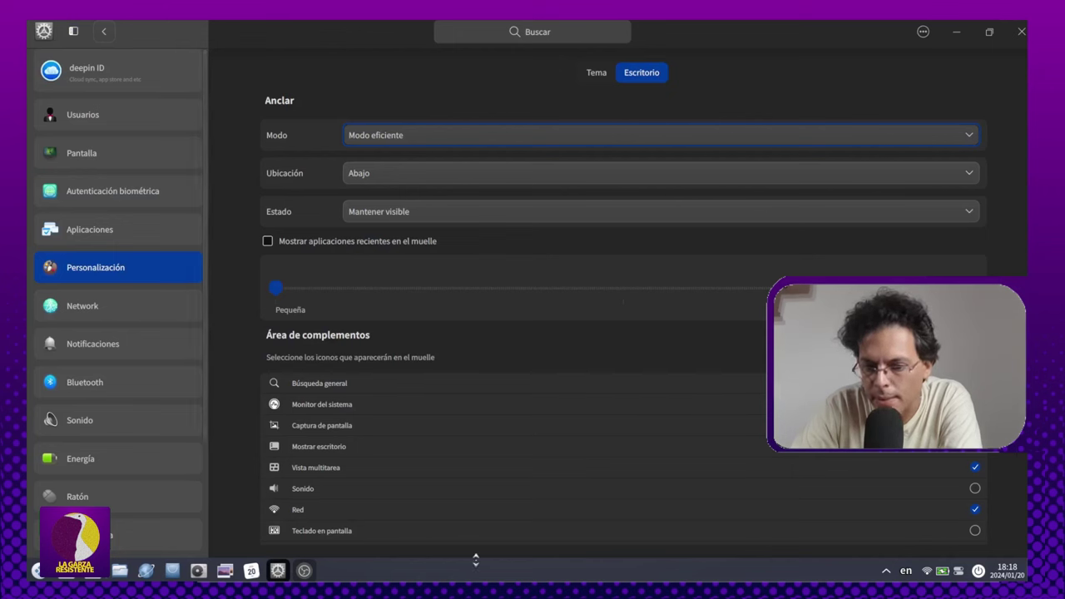
left_click_drag(477, 562, 455, 579)
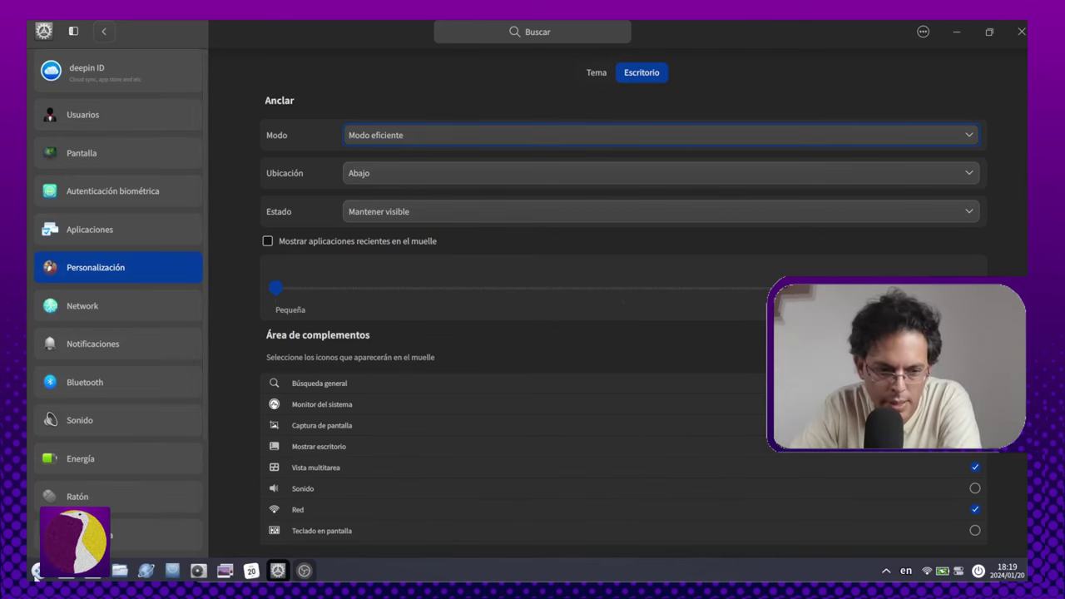
Step: Open and close the launcher twice, then set the dock back to Modo elegante
left_click(37, 571)
left_click(37, 571)
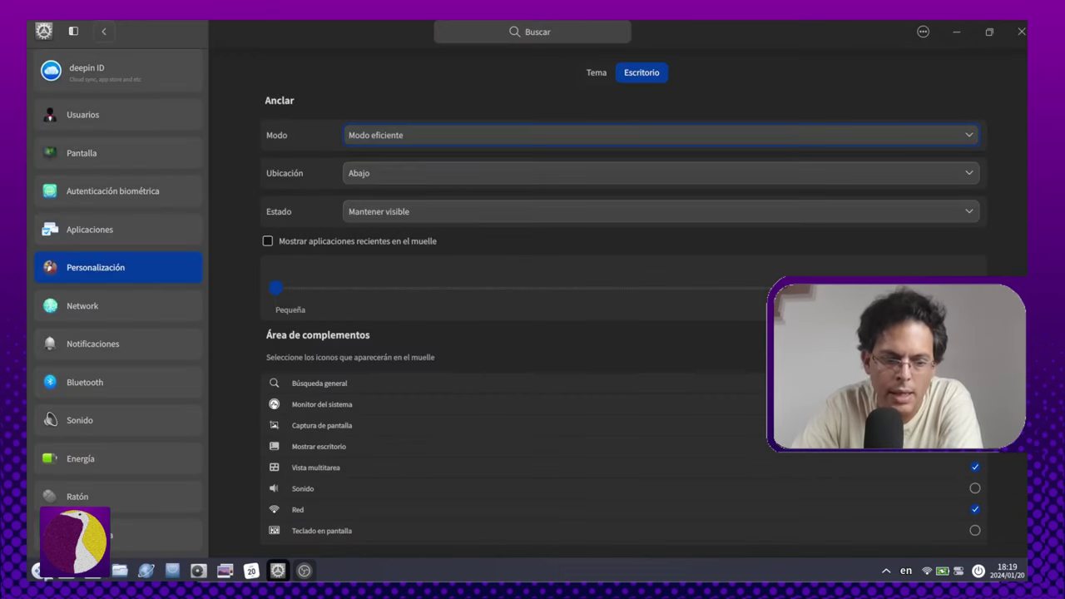
left_click(37, 570)
left_click(36, 571)
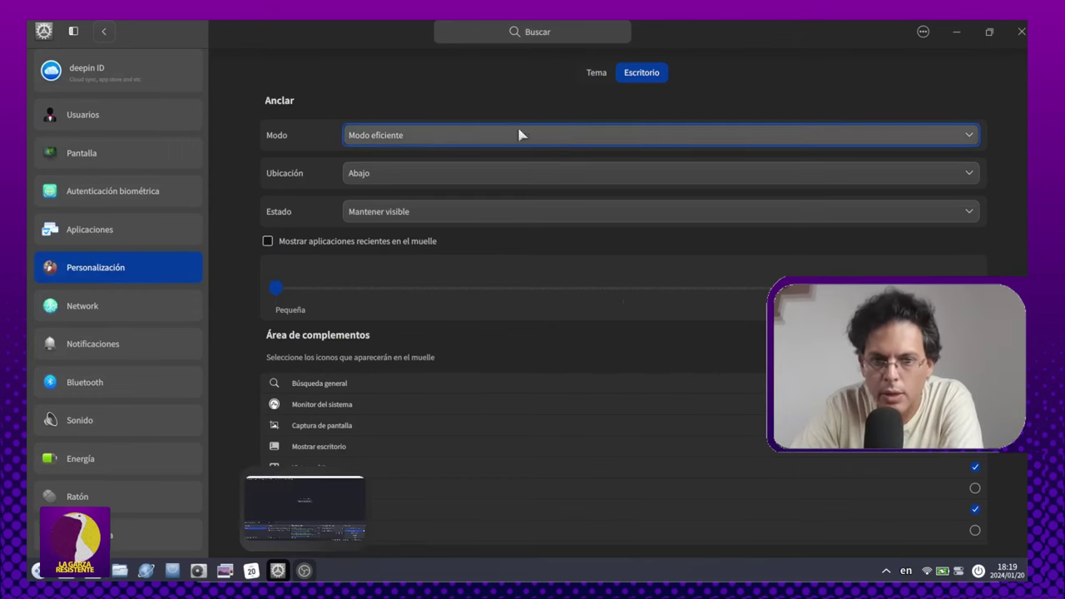
left_click(404, 137)
left_click(415, 119)
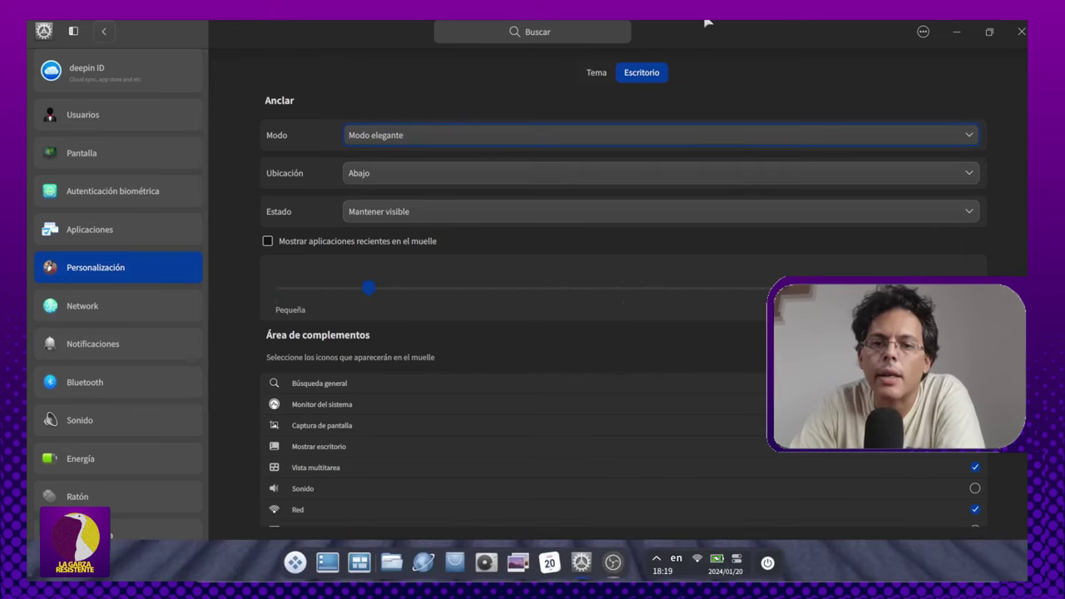
Step: Keep the dock positioned Abajo and set it to hide intelligently
left_click(376, 173)
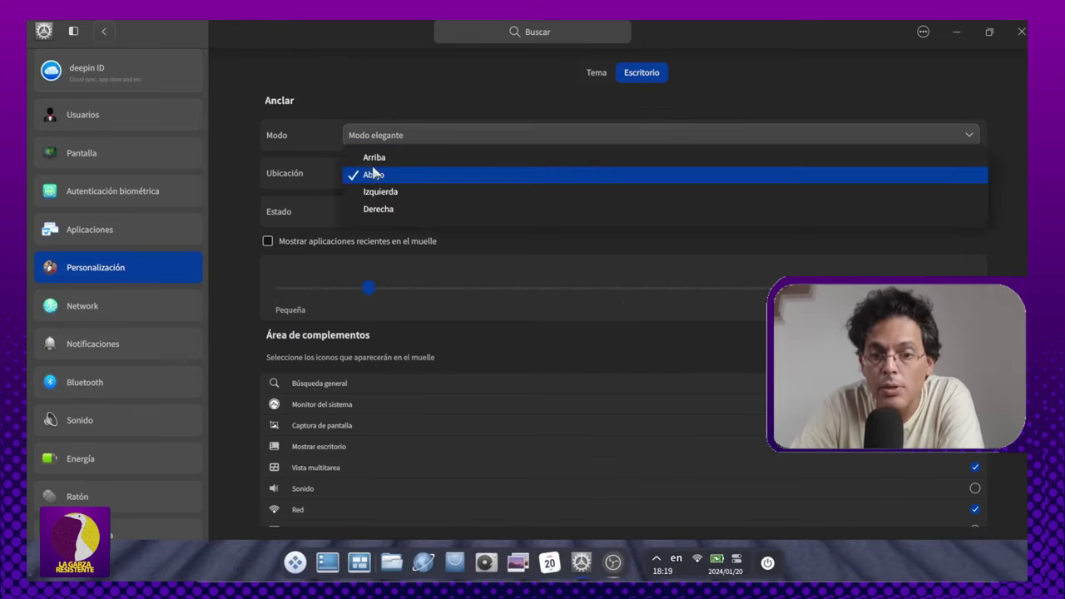
left_click(372, 174)
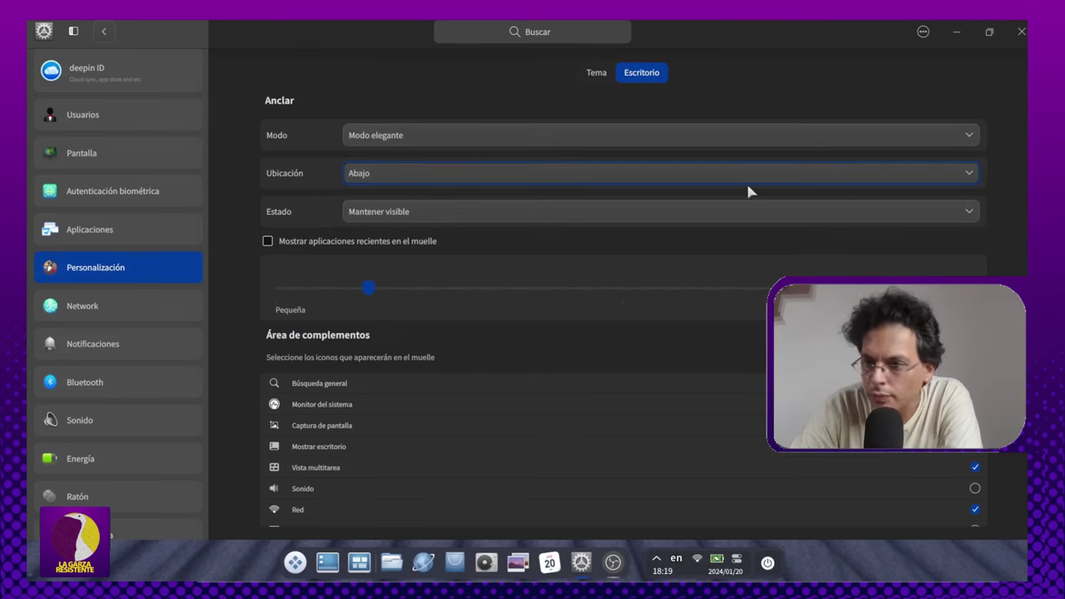
left_click(691, 211)
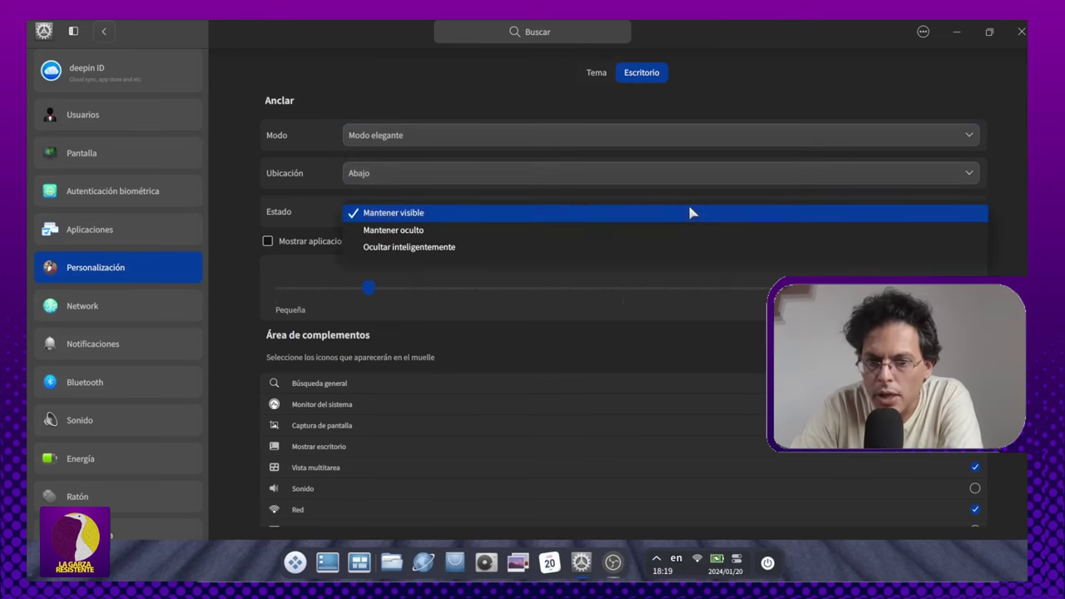
left_click(451, 247)
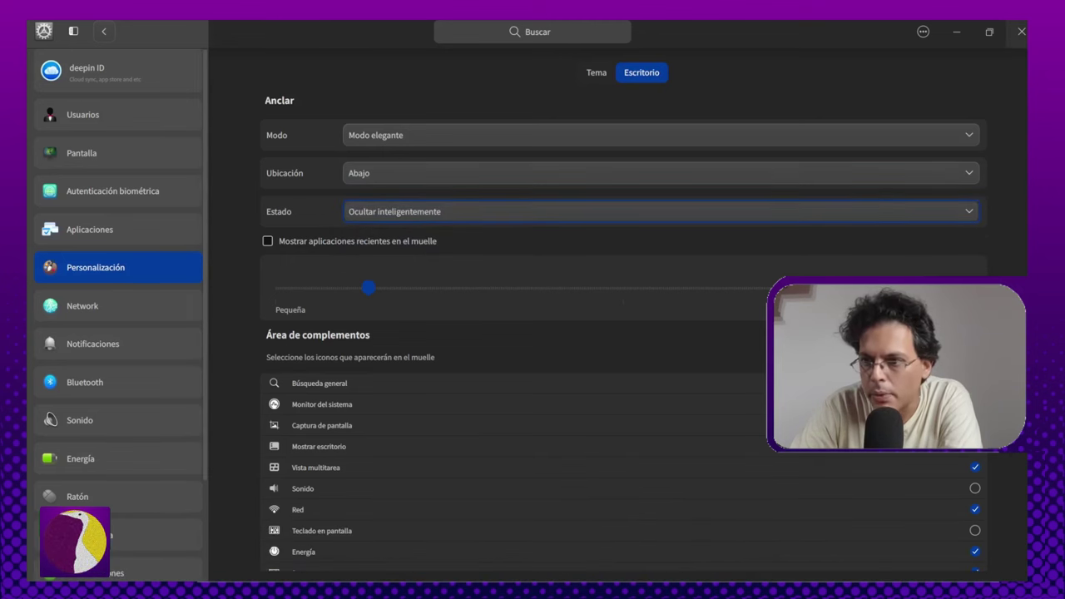
Step: Restore the Settings window, set the dock to Mantener visible, and drag its size to Pequeña
left_click(989, 30)
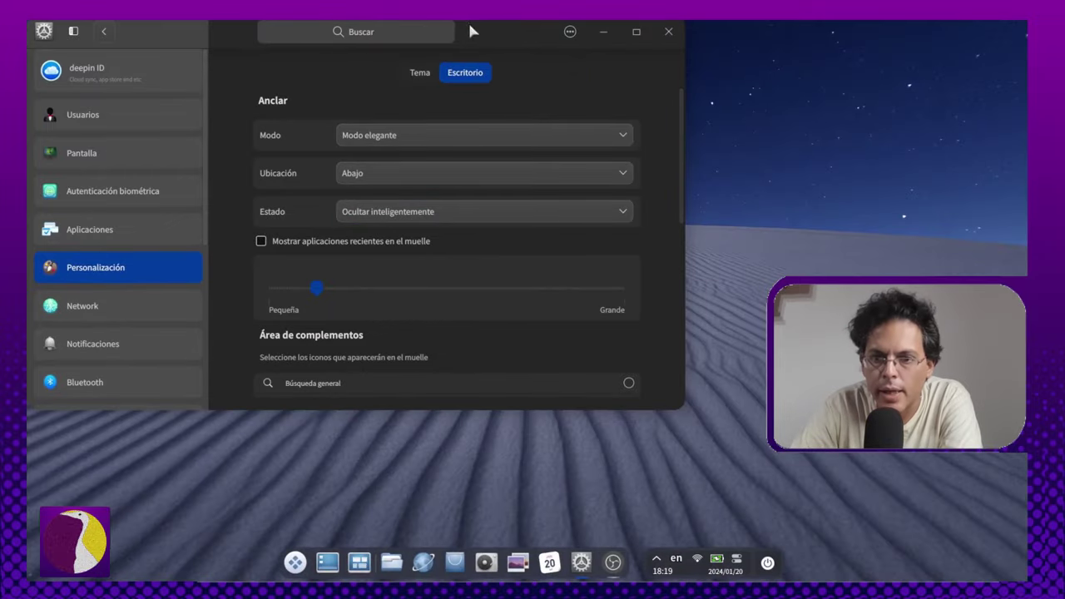
left_click_drag(472, 32, 697, 82)
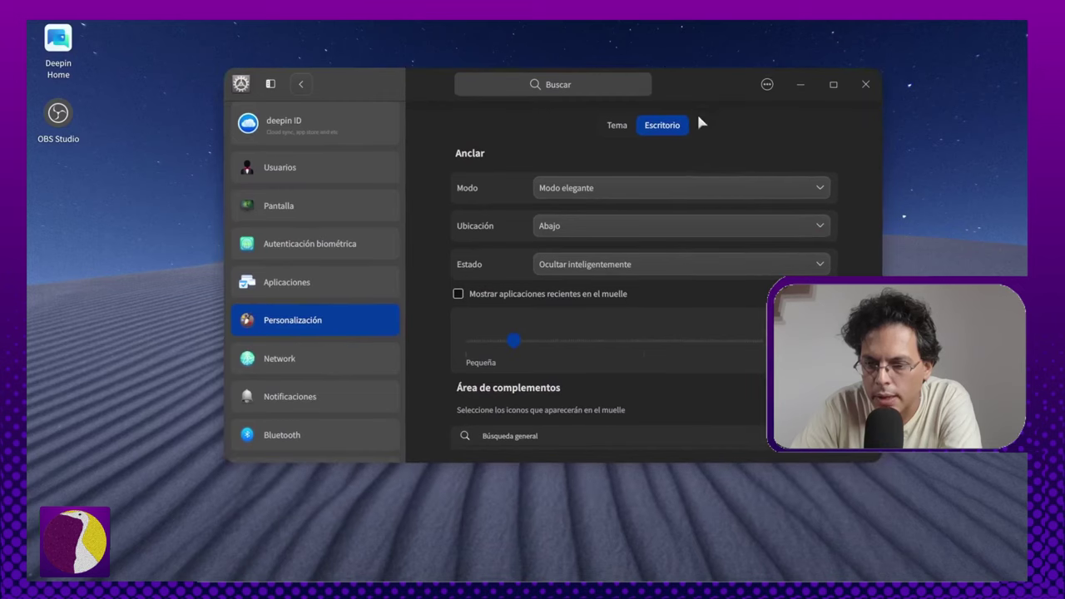
mouse_move(804, 89)
left_mouse_down()
mouse_move(804, 104)
mouse_move(810, 79)
left_mouse_up()
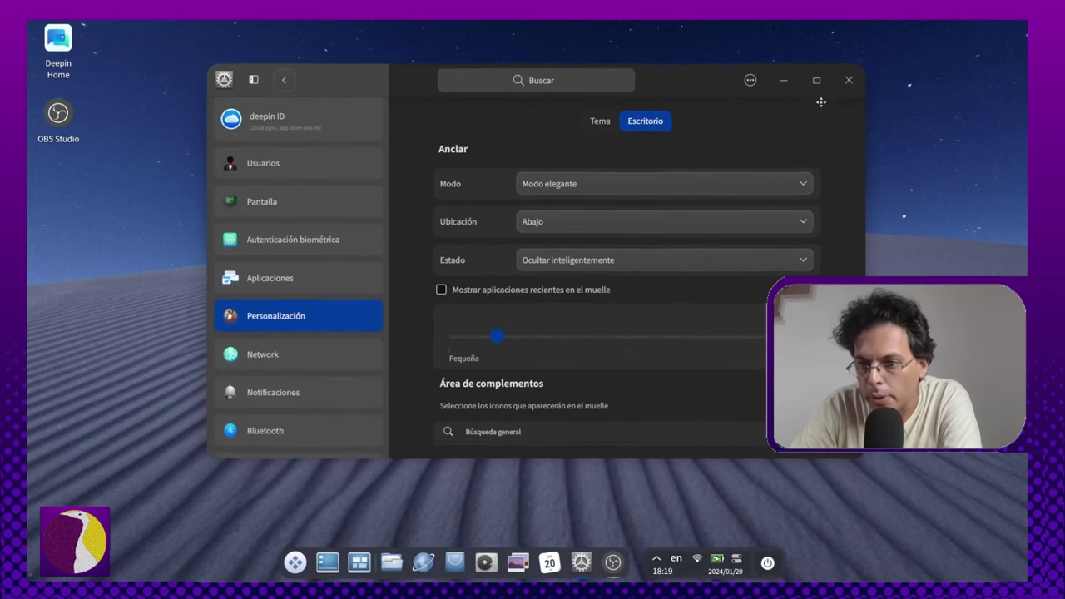
left_click(588, 265)
left_click(590, 226)
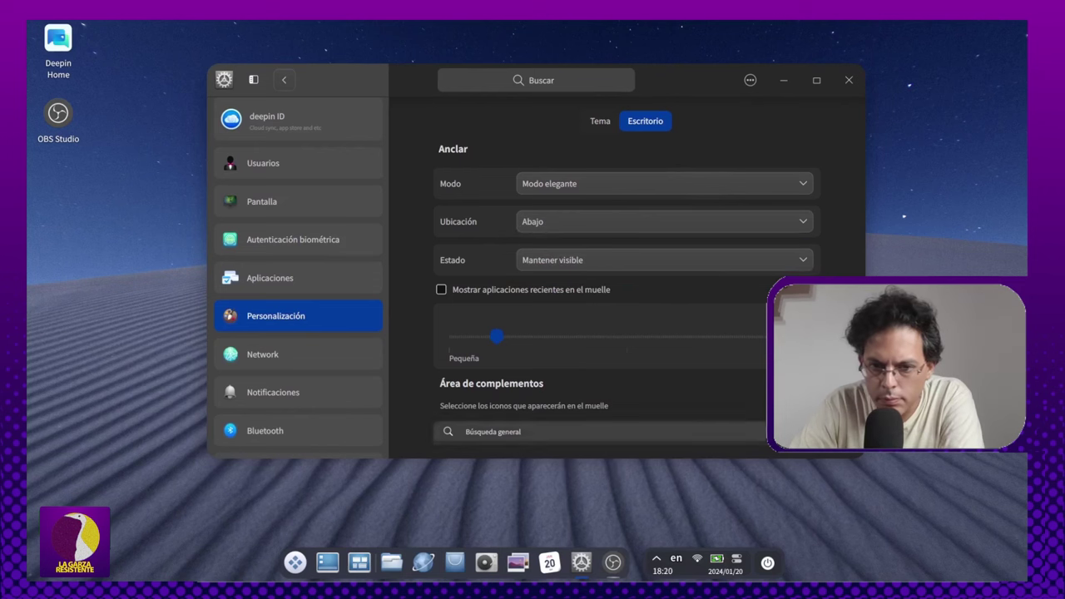
scroll(570, 333, "down", 2)
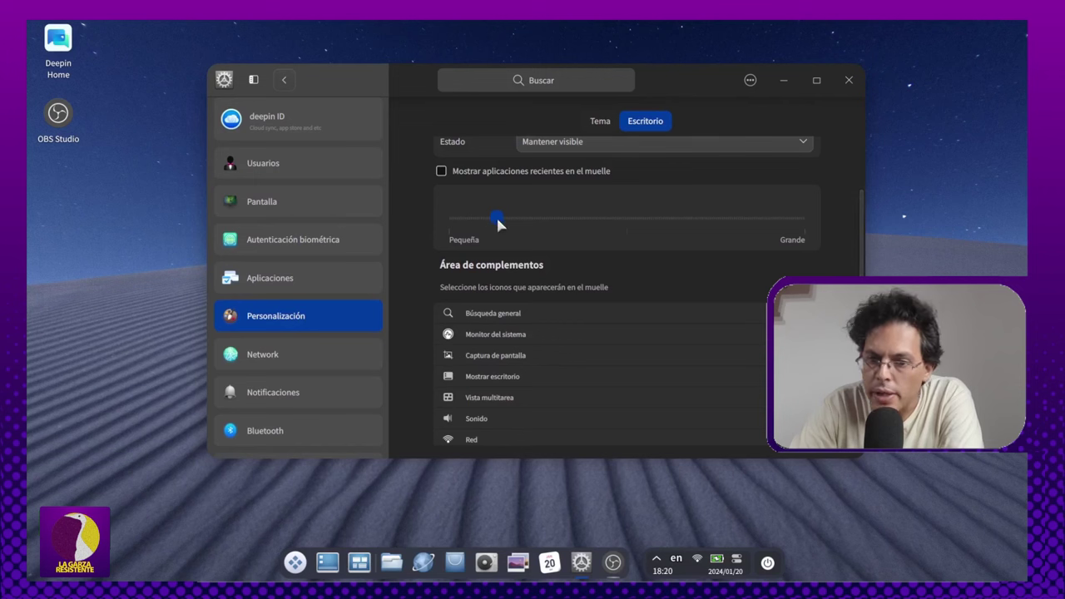
left_click_drag(497, 220, 458, 224)
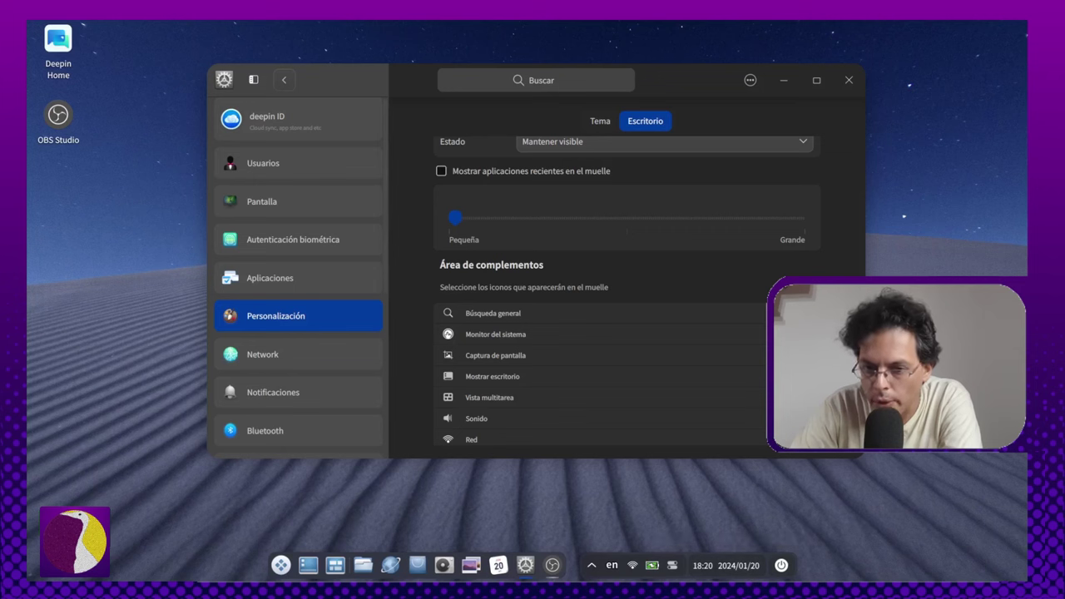
Step: Tick Búsqueda general in Área de complementos to add search to the dock tray
scroll(803, 177, "down", 2)
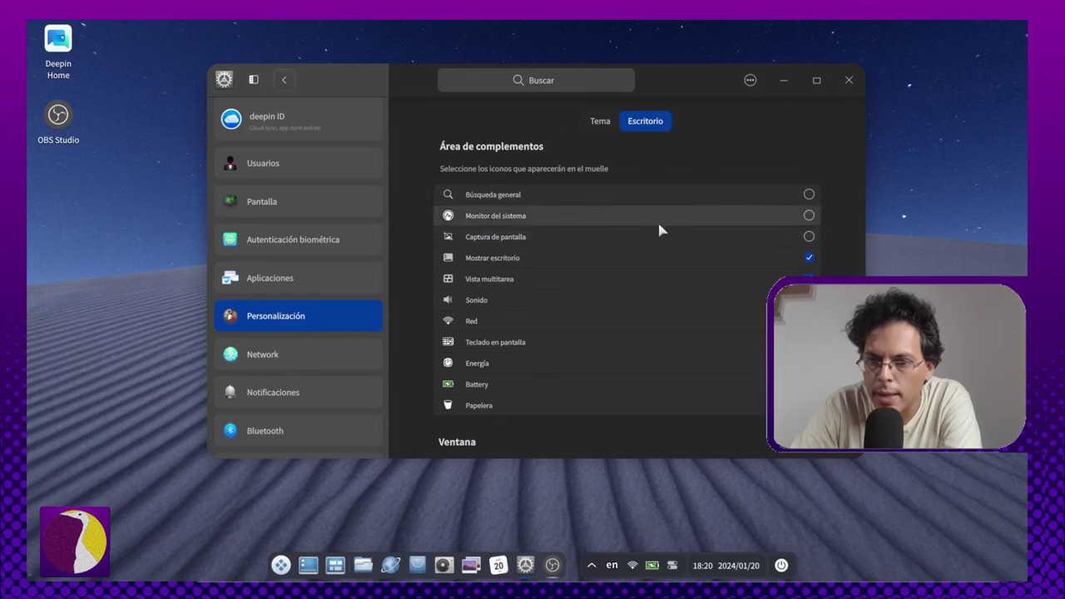
left_click(809, 194)
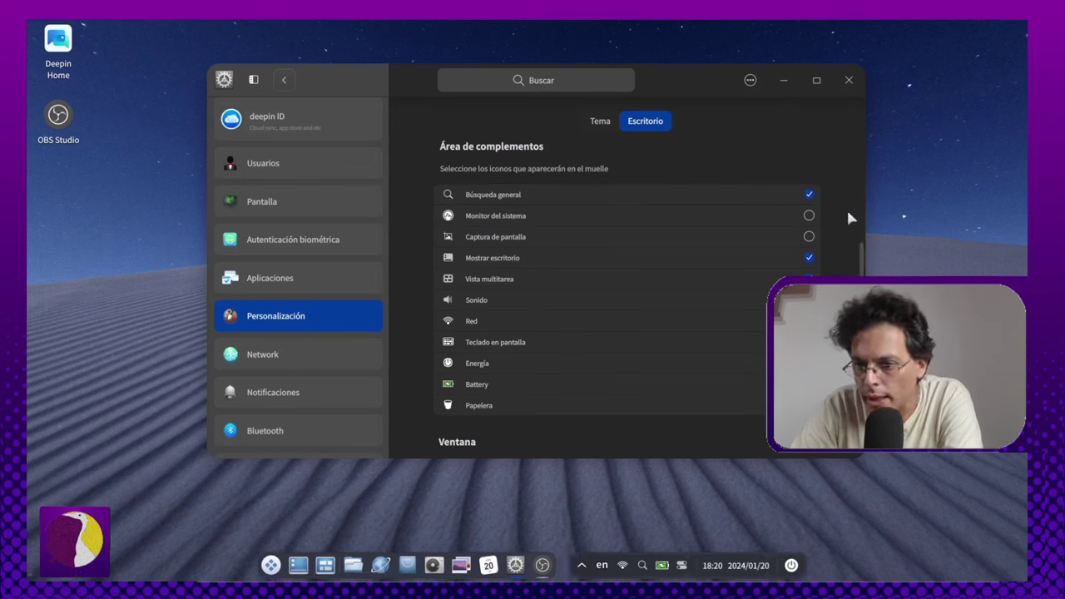
scroll(841, 325, "down", 1)
scroll(840, 325, "down", 2)
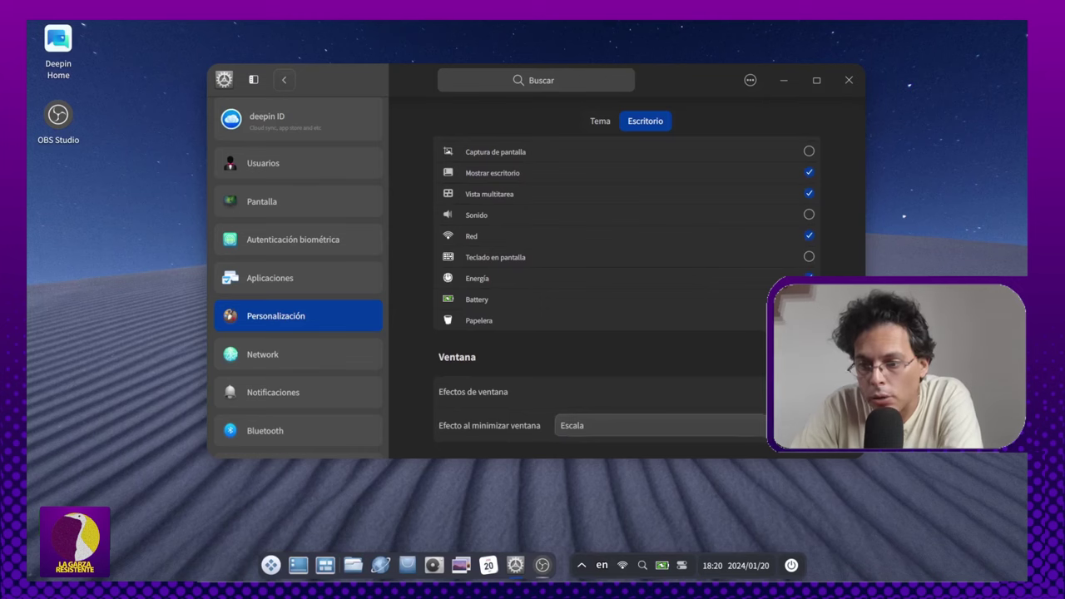
scroll(849, 258, "up", 3)
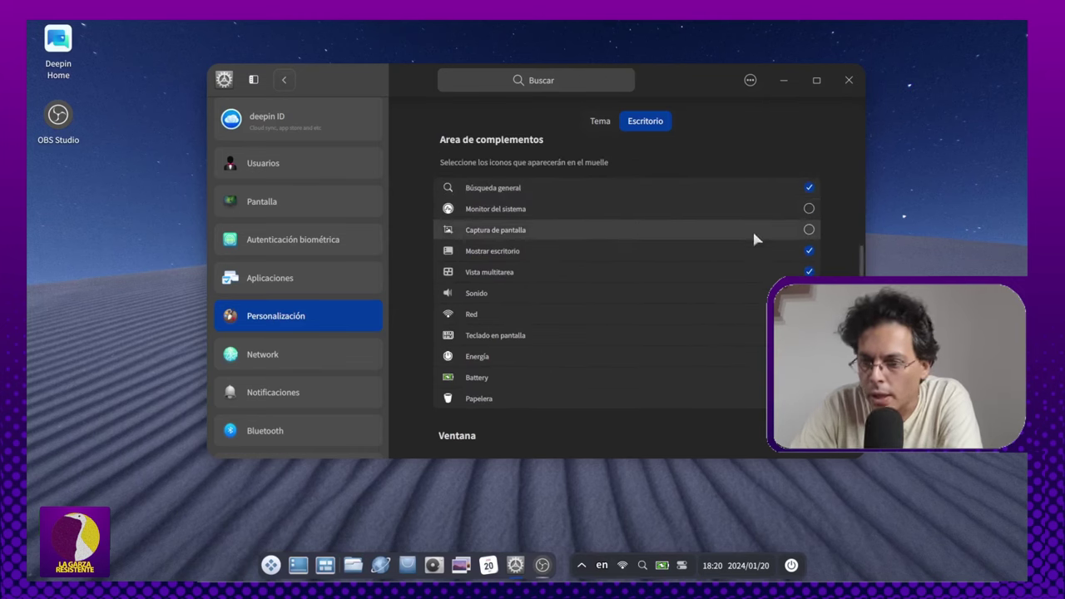
Step: Tick and untick Captura de pantalla, then open and close the dock's quick control panel
left_click(809, 231)
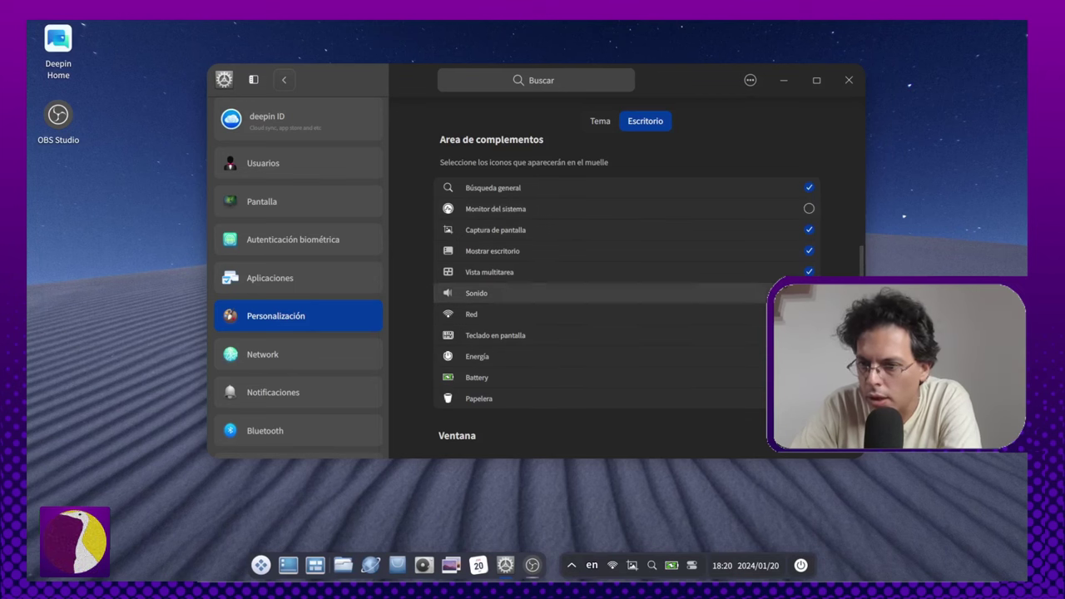
left_click(809, 230)
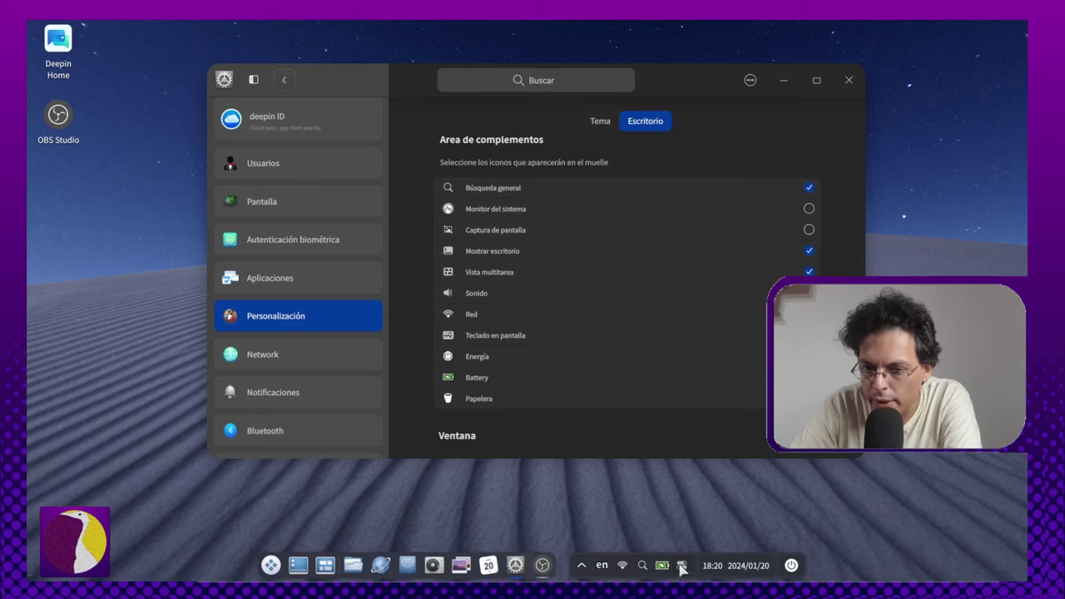
left_click(681, 567)
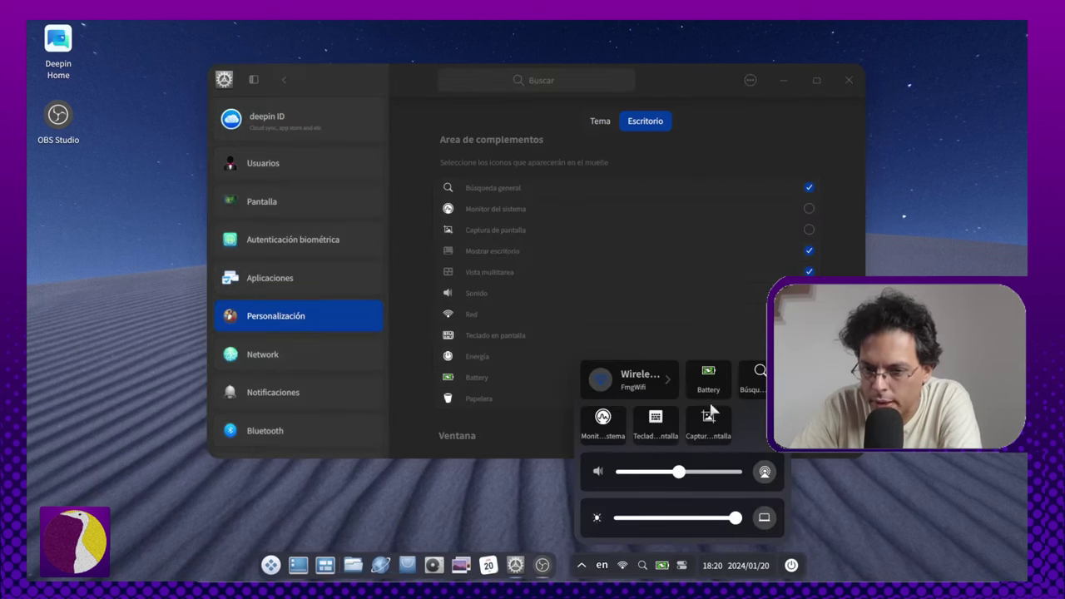
left_click(682, 567)
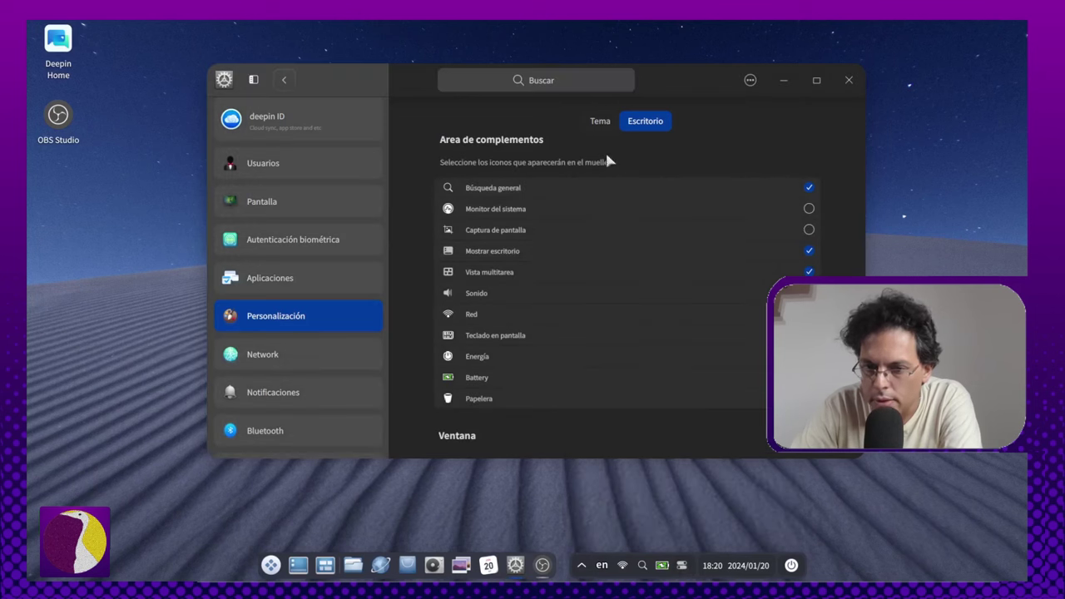
scroll(623, 283, "down", 5)
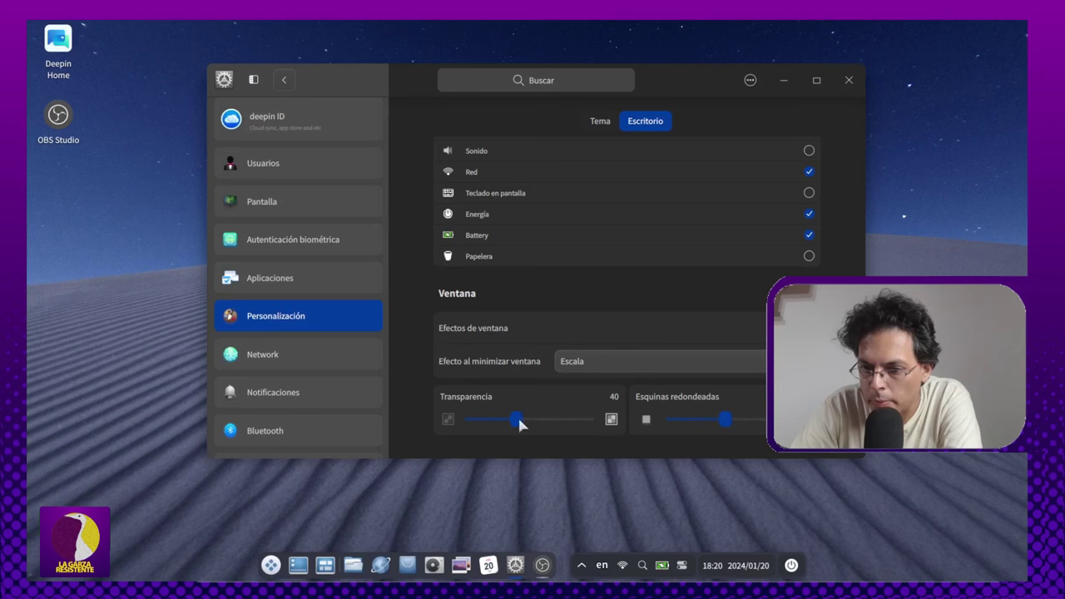
Step: Try a stronger Transparencia value, then settle the slider on 46 and scroll back to Anclar
left_click_drag(517, 421, 456, 425)
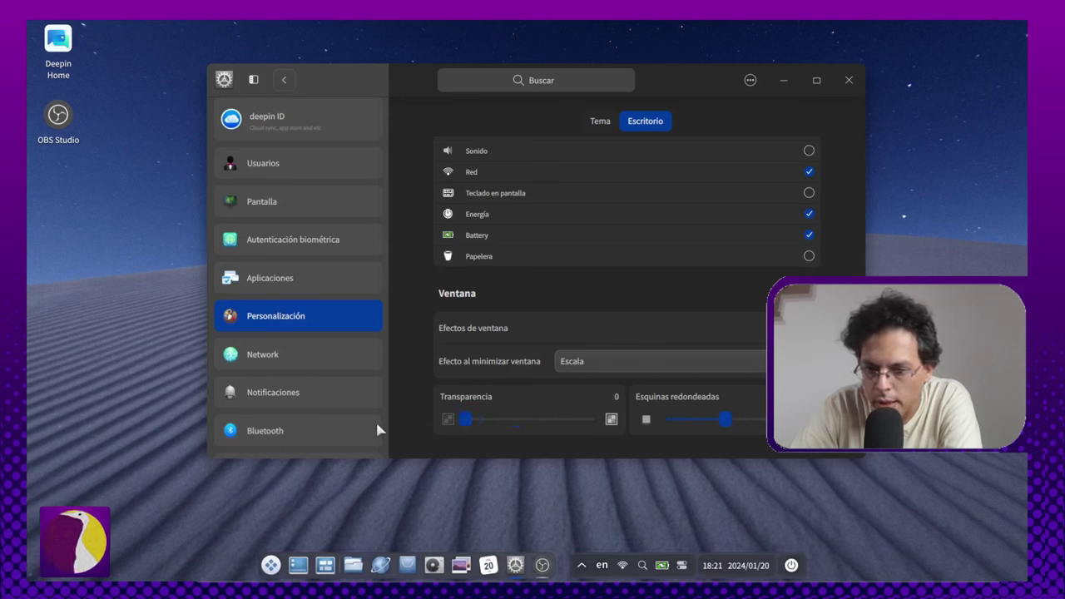
left_click_drag(378, 429, 523, 422)
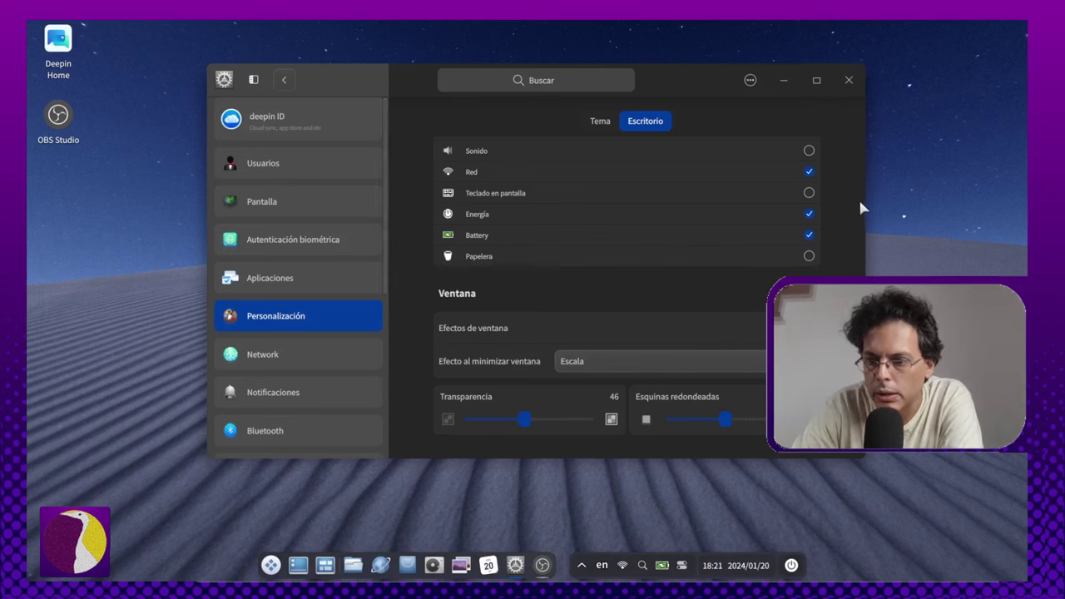
scroll(858, 207, "up", 1)
scroll(852, 208, "up", 5)
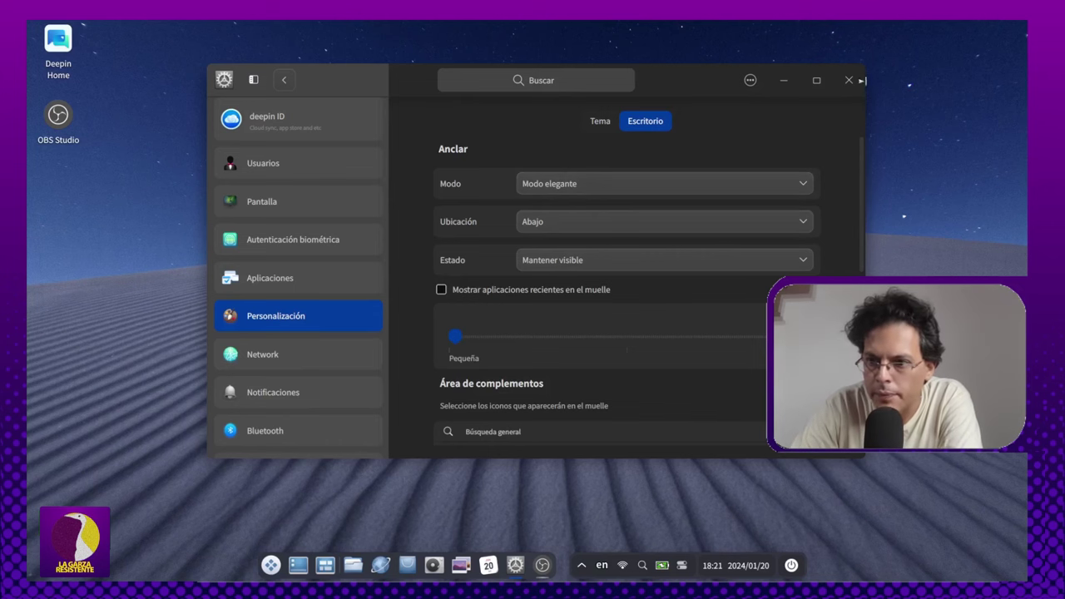
Step: Close Settings and open 'Fondo de pantalla y salvapantallas' from the desktop context menu
left_click(848, 80)
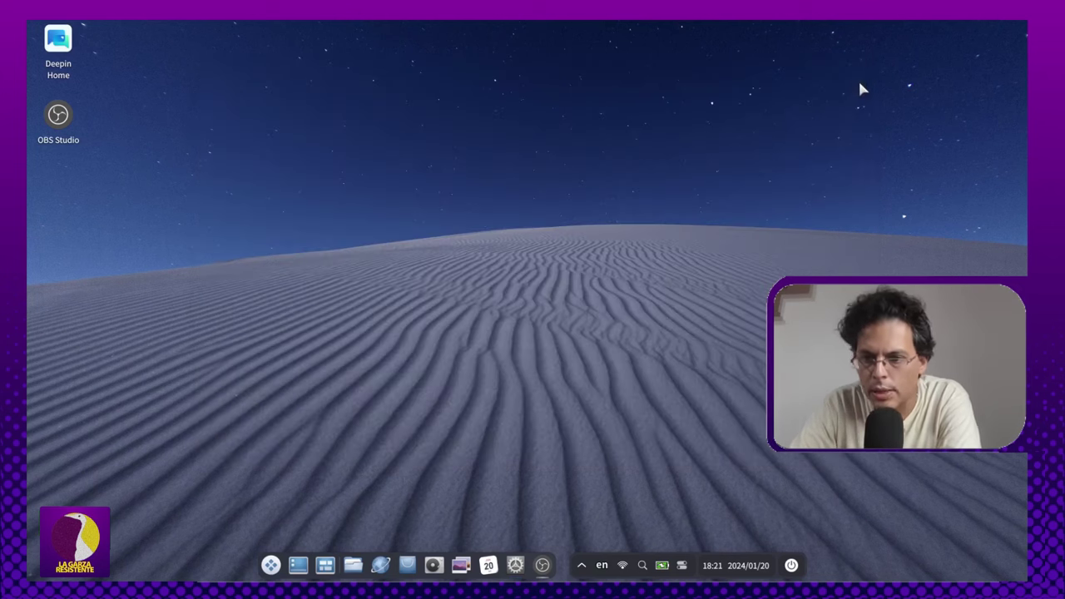
right_click(408, 107)
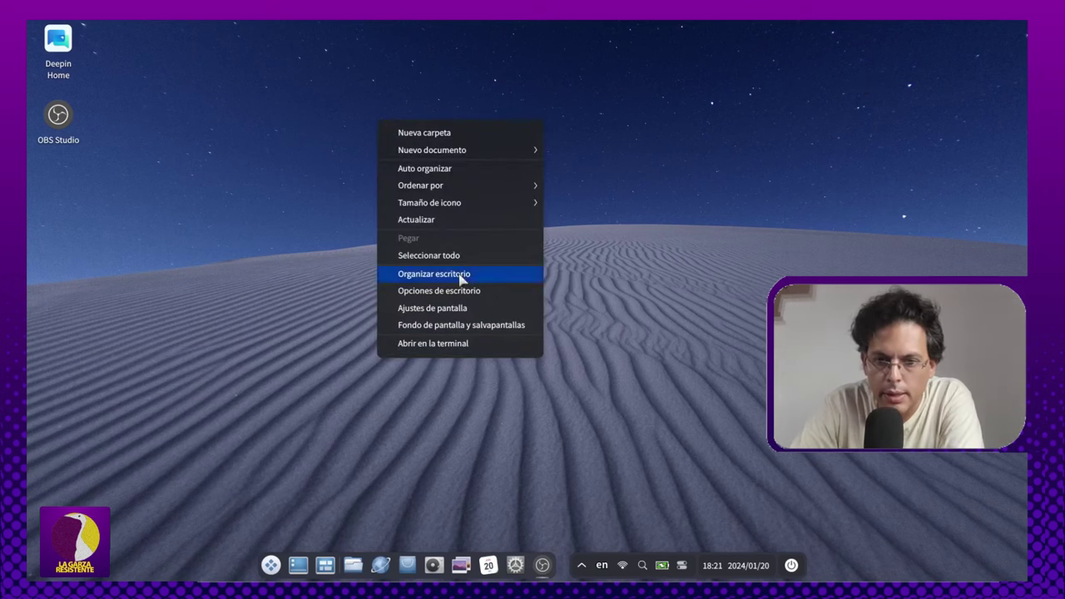
left_click(474, 326)
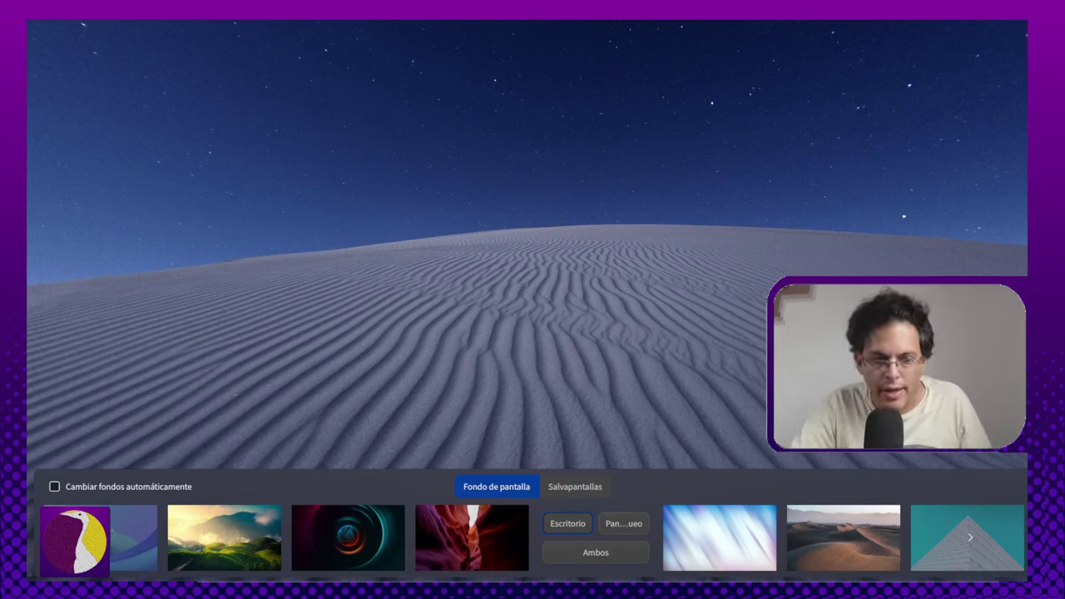
Step: Preview wallpapers such as aurora, autumn forest, red canyon, beach and desert dunes
scroll(139, 547, "down", 4)
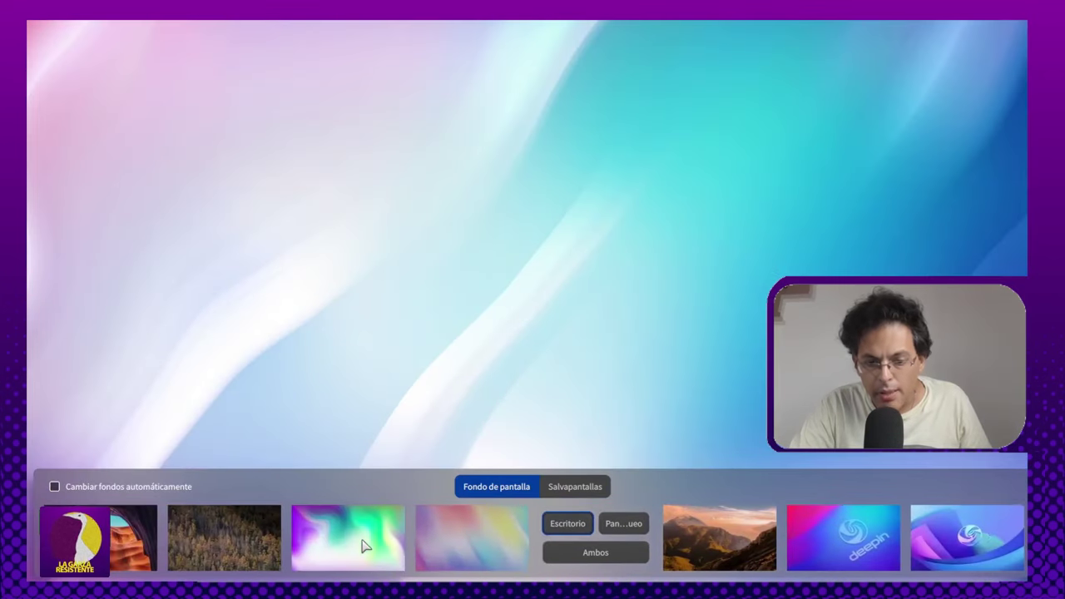
left_click(364, 545)
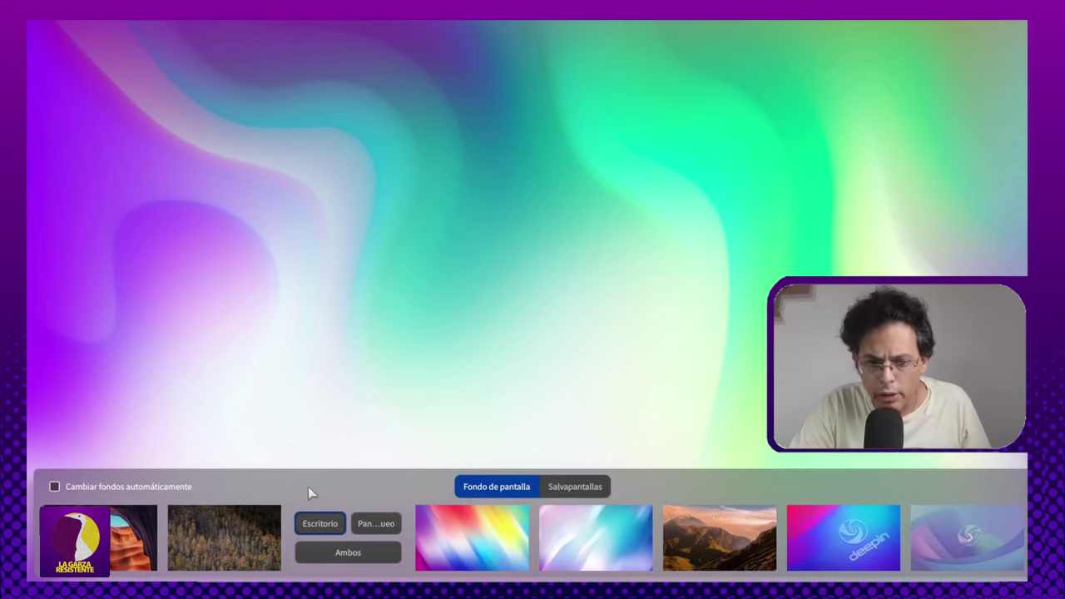
left_click(235, 545)
left_click(722, 539)
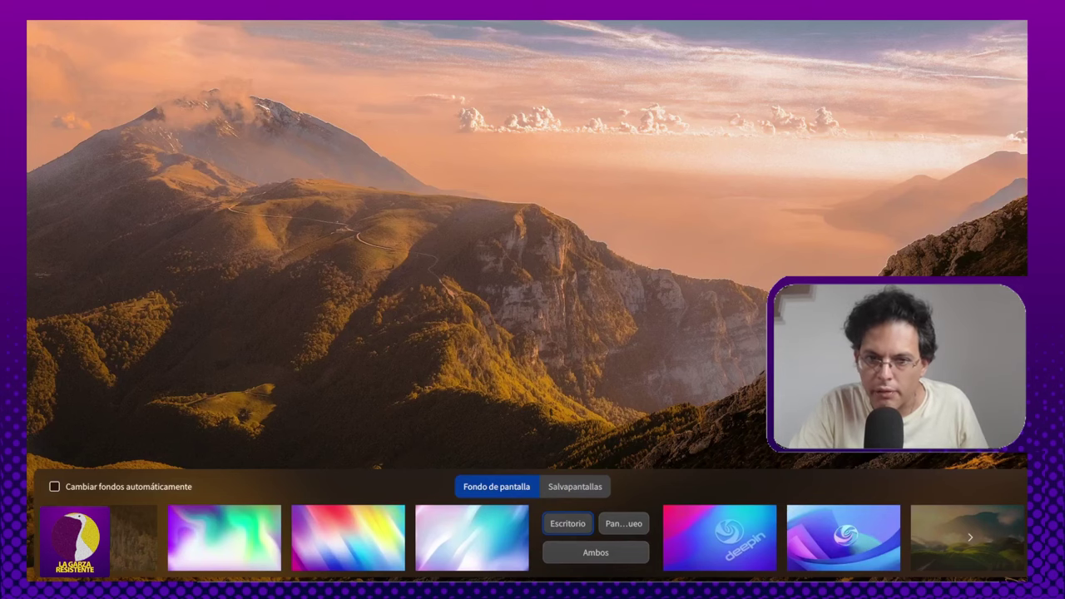
left_click(990, 527)
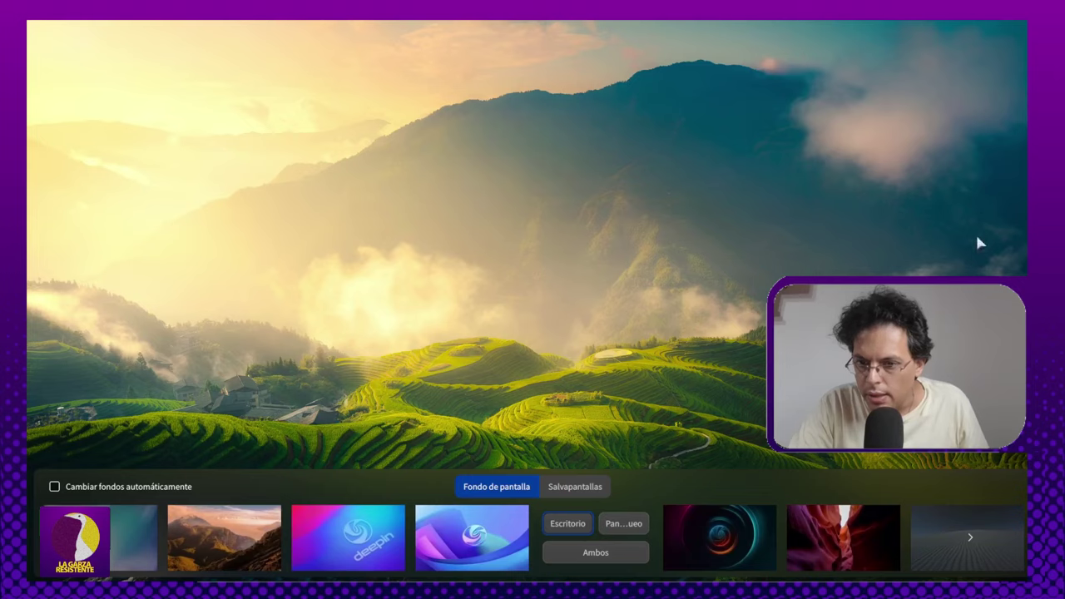
left_click(794, 535)
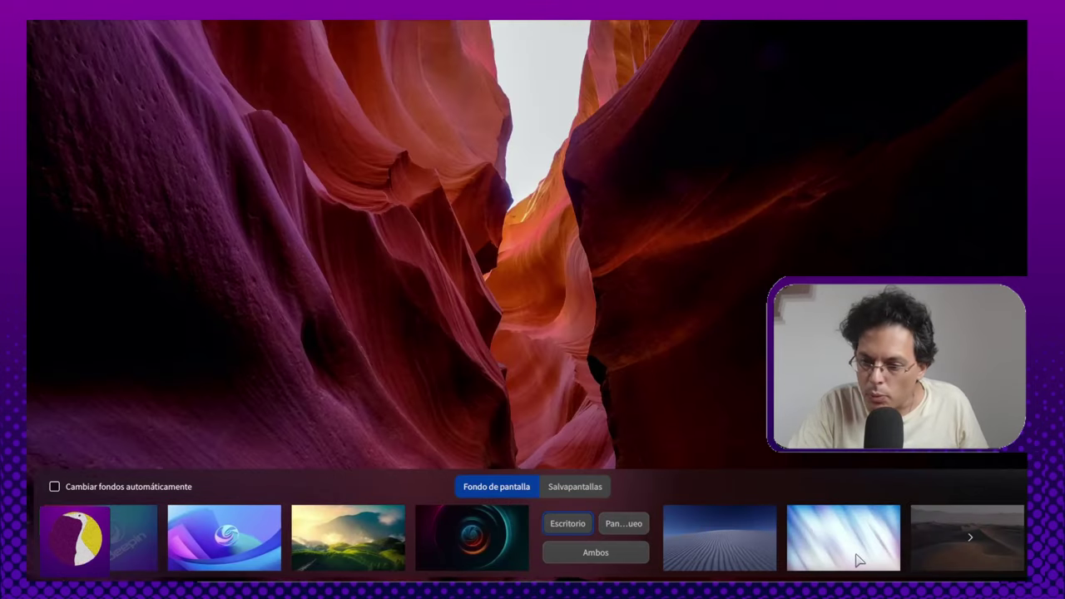
left_click(868, 554)
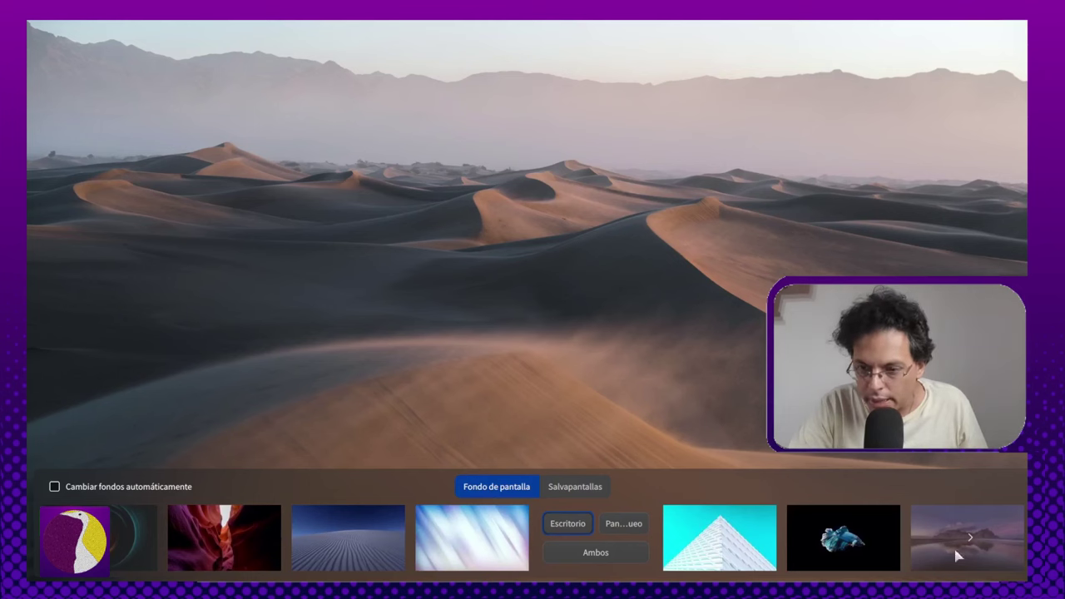
left_click(1014, 545)
left_click(834, 541)
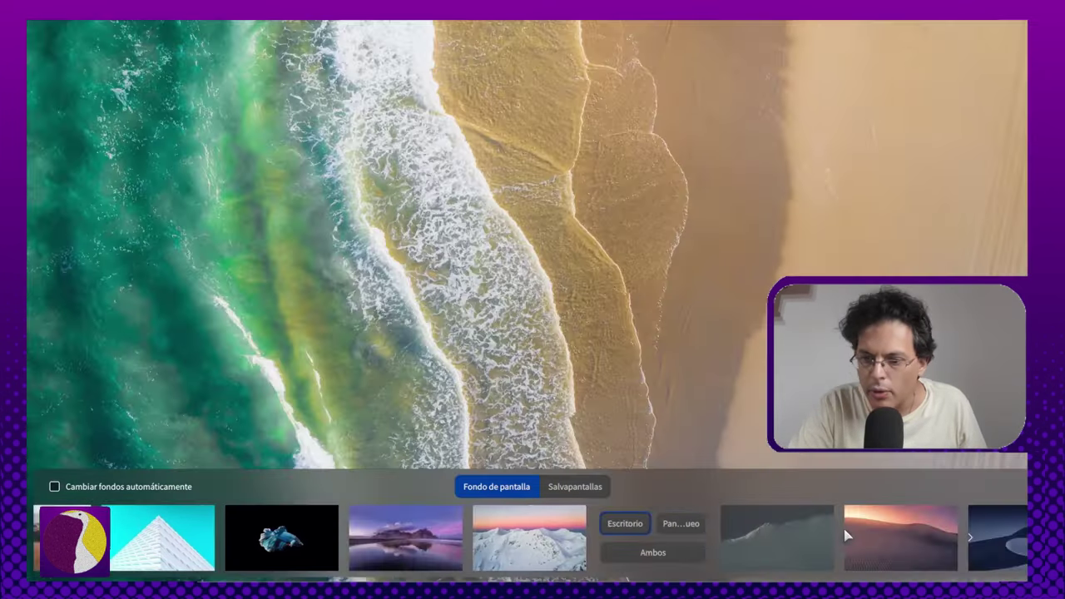
left_click(846, 526)
left_click(497, 530)
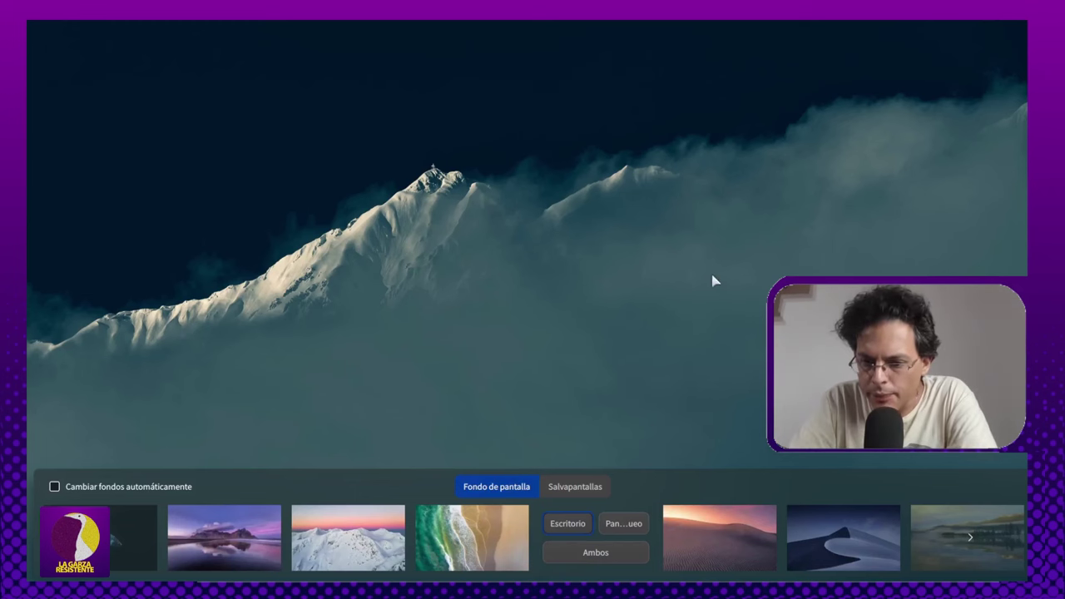
left_click(767, 539)
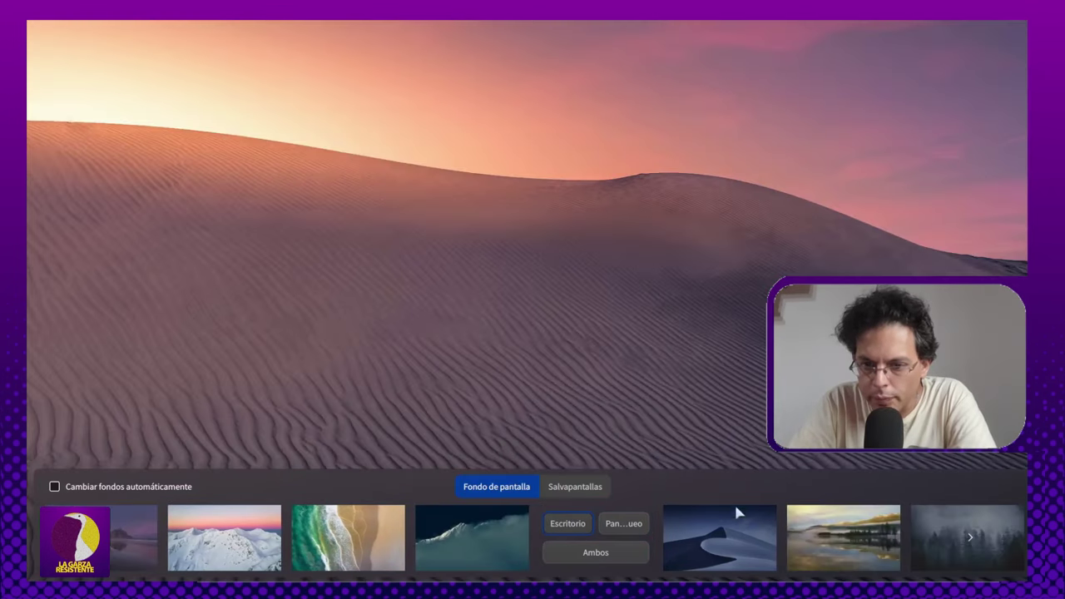
Step: Try several wallpapers, apply the starry night desert dune, and close the picker
left_click(736, 512)
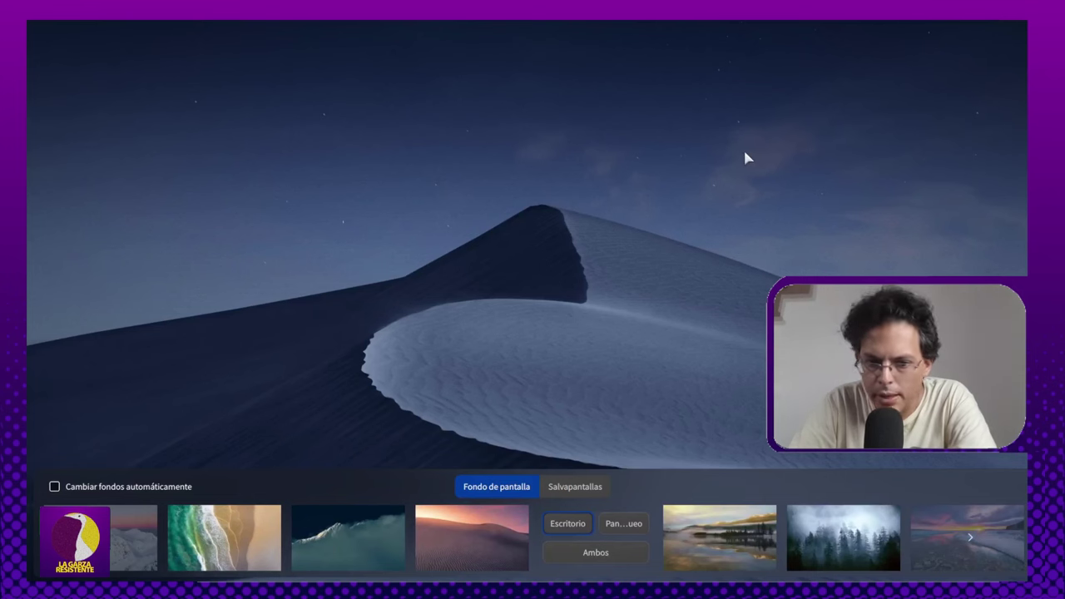
left_click(837, 533)
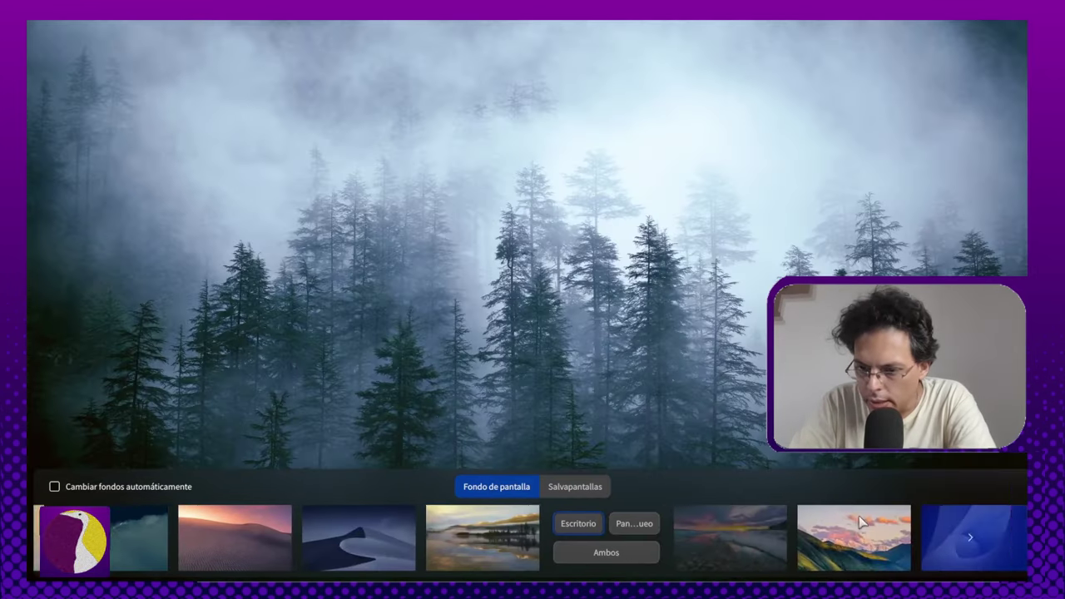
left_click(870, 530)
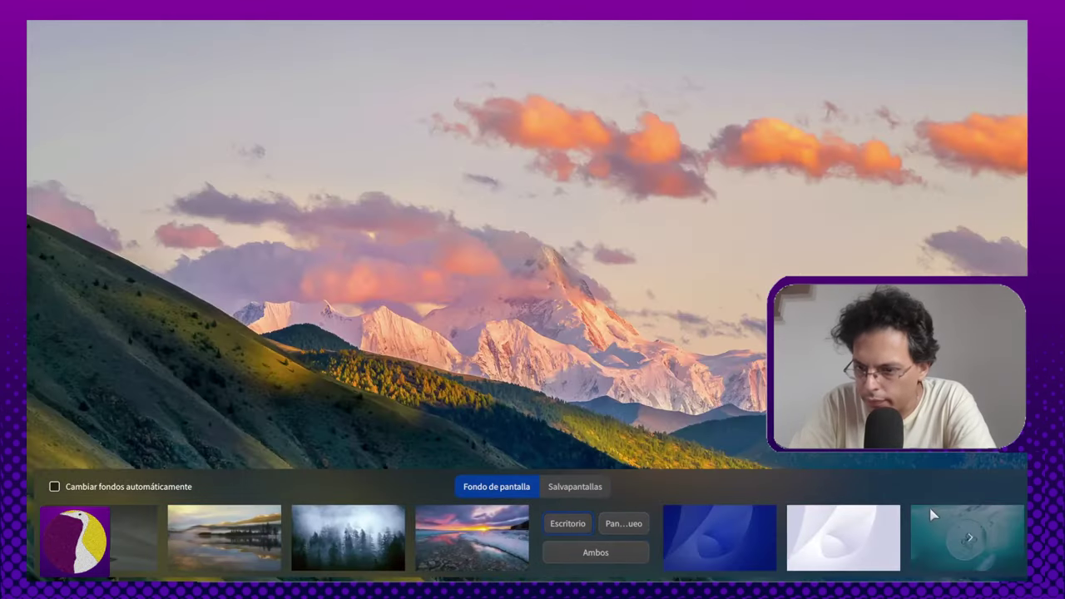
left_click(932, 516)
left_click(879, 551)
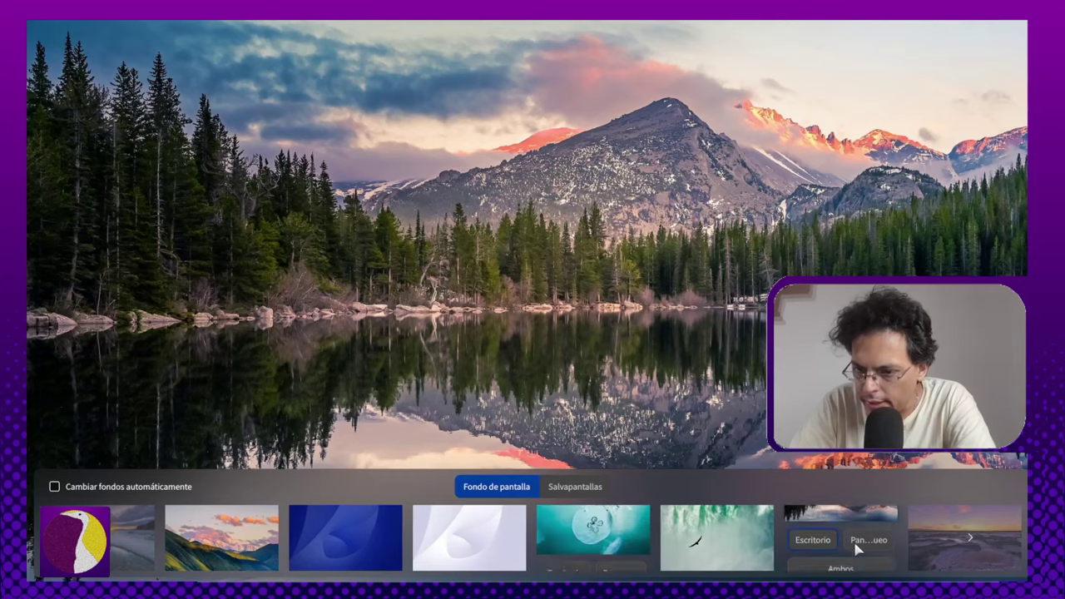
left_click(938, 537)
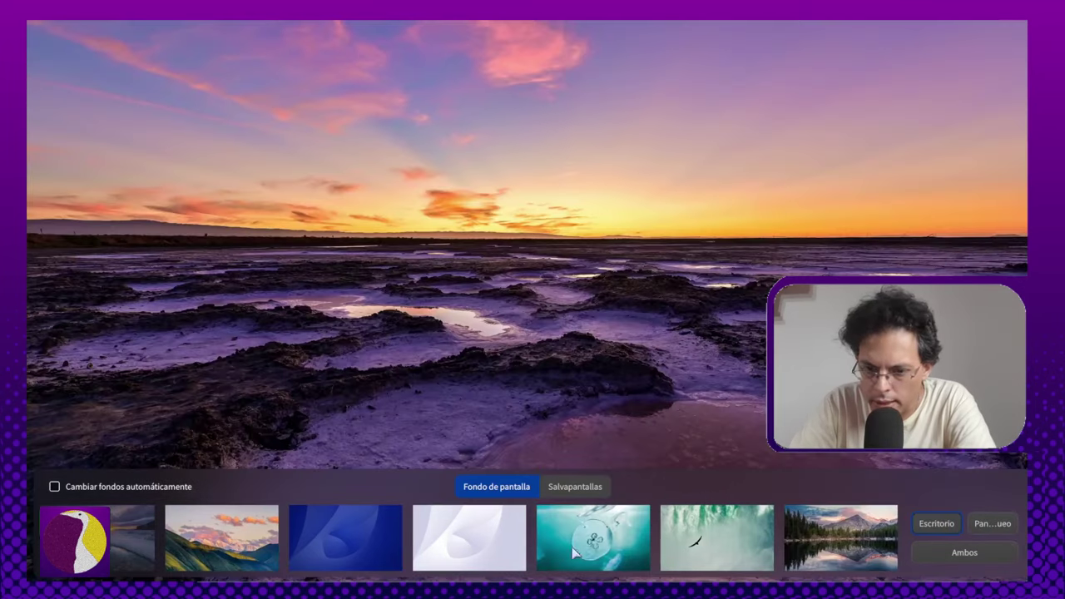
left_click(442, 533)
left_click(220, 537)
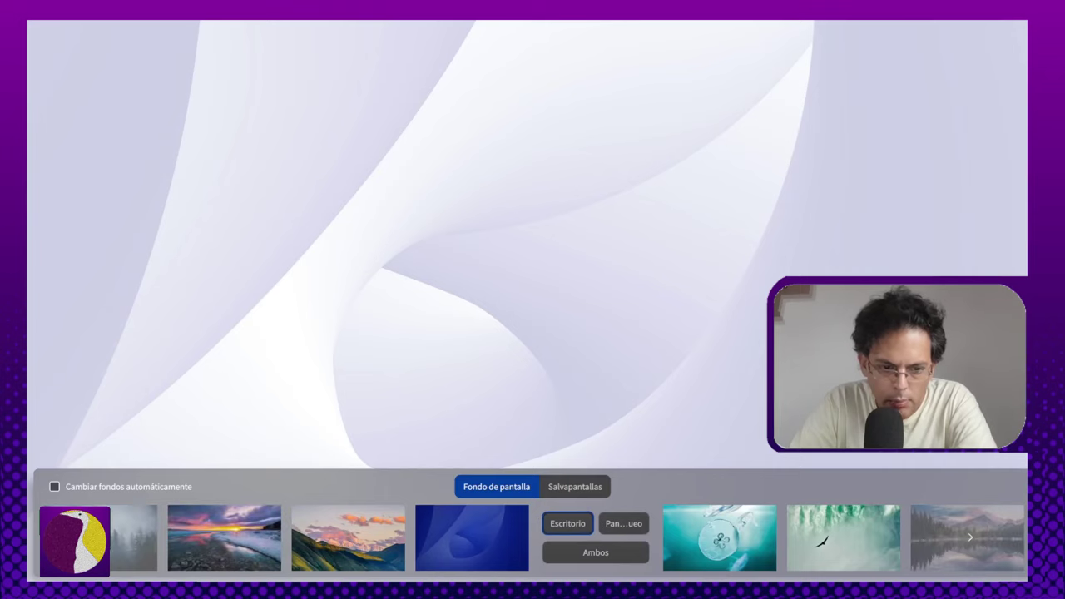
left_click(327, 550)
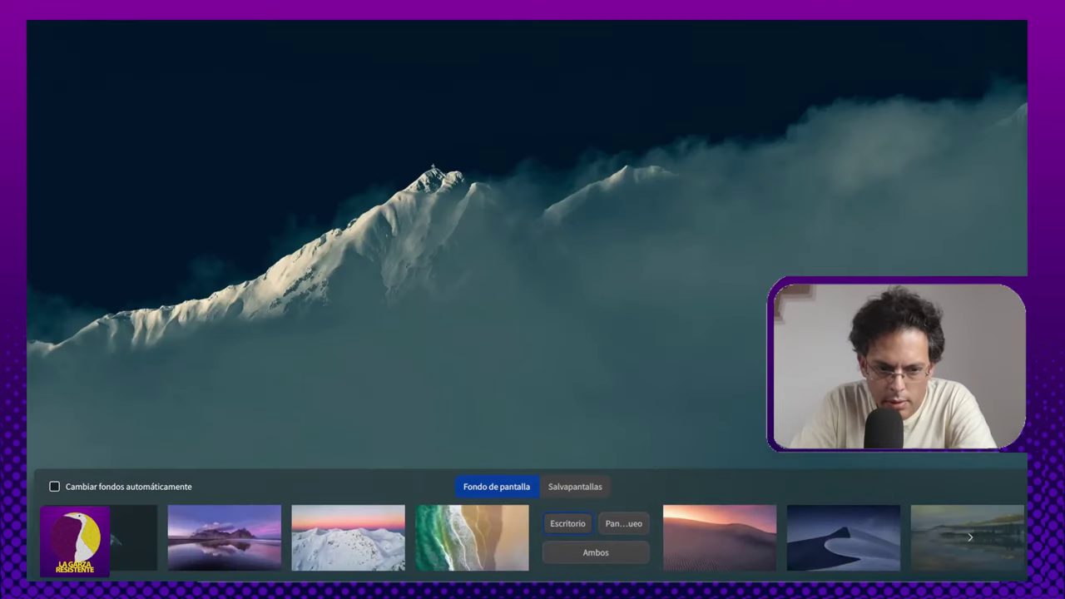
left_click(554, 523)
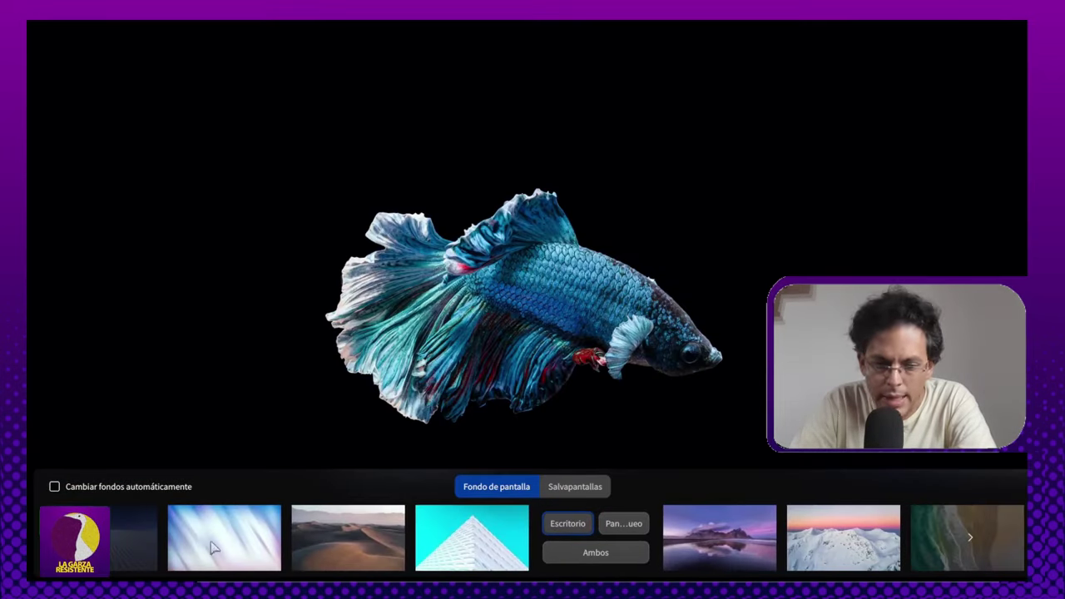
left_click(151, 524)
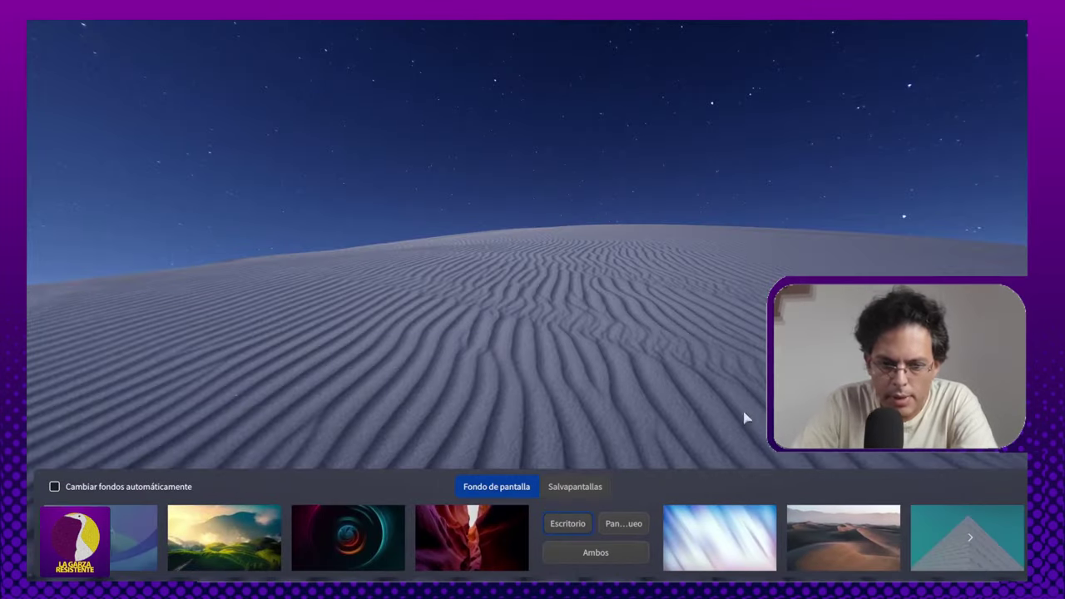
left_click(613, 524)
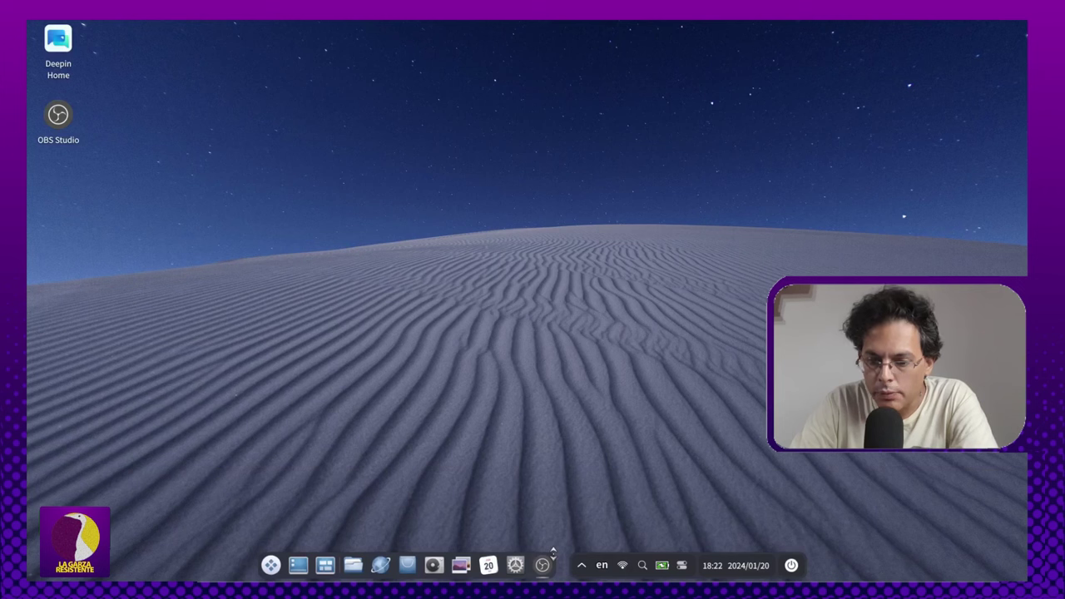
Step: Reopen 'Fondo de pantalla y salvapantallas' from the desktop menu and switch to the Salvapantallas tab
right_click(469, 119)
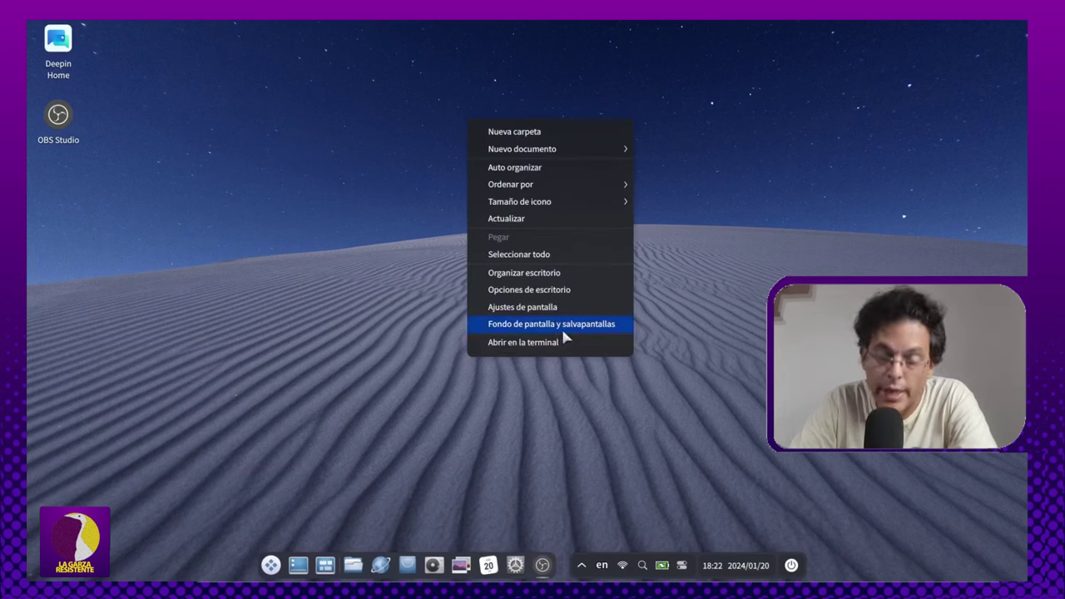
left_click(562, 325)
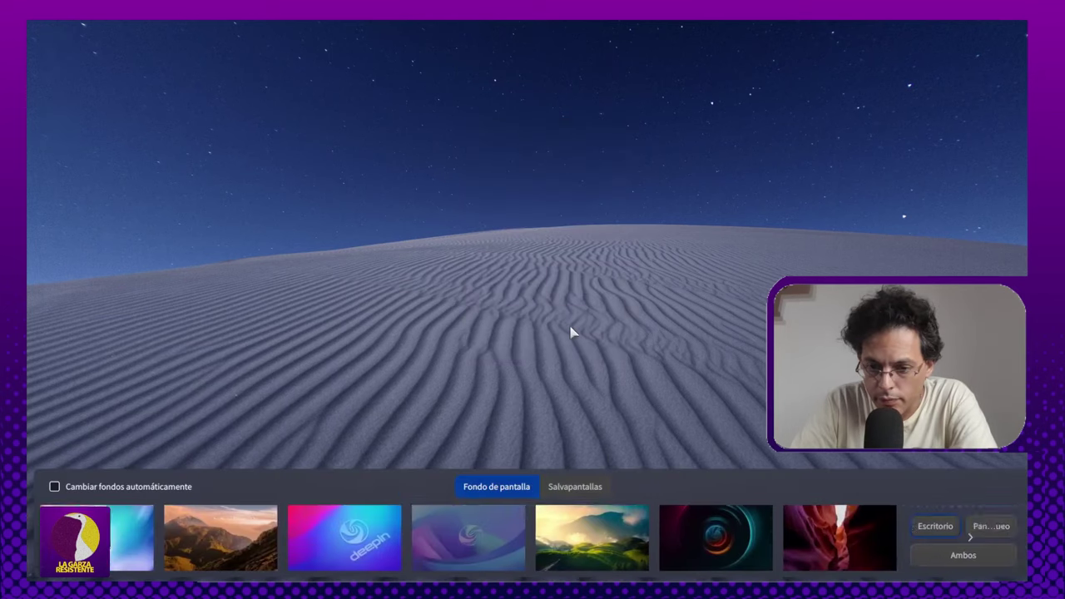
left_click(572, 488)
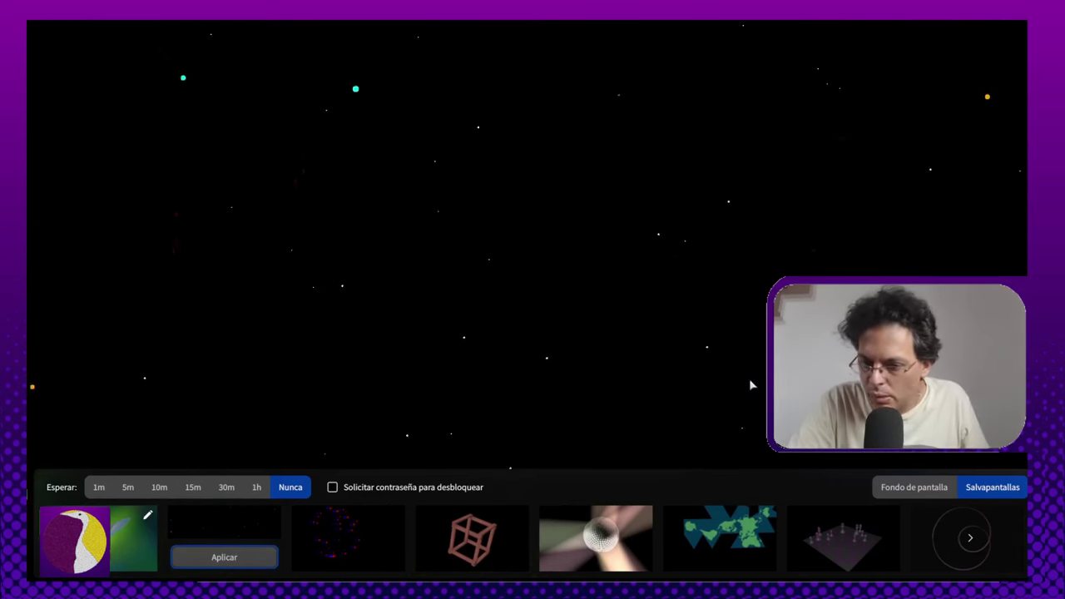
Step: Preview screensavers like chessboard, Earth, rings and flying toasters, then close without applying one
left_click(807, 538)
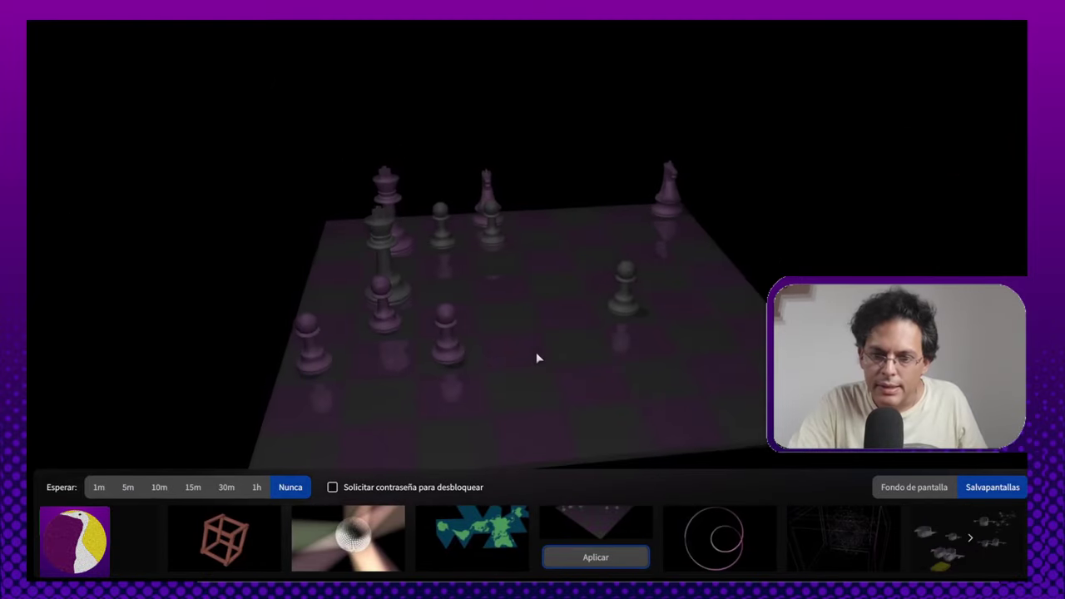
left_click(880, 544)
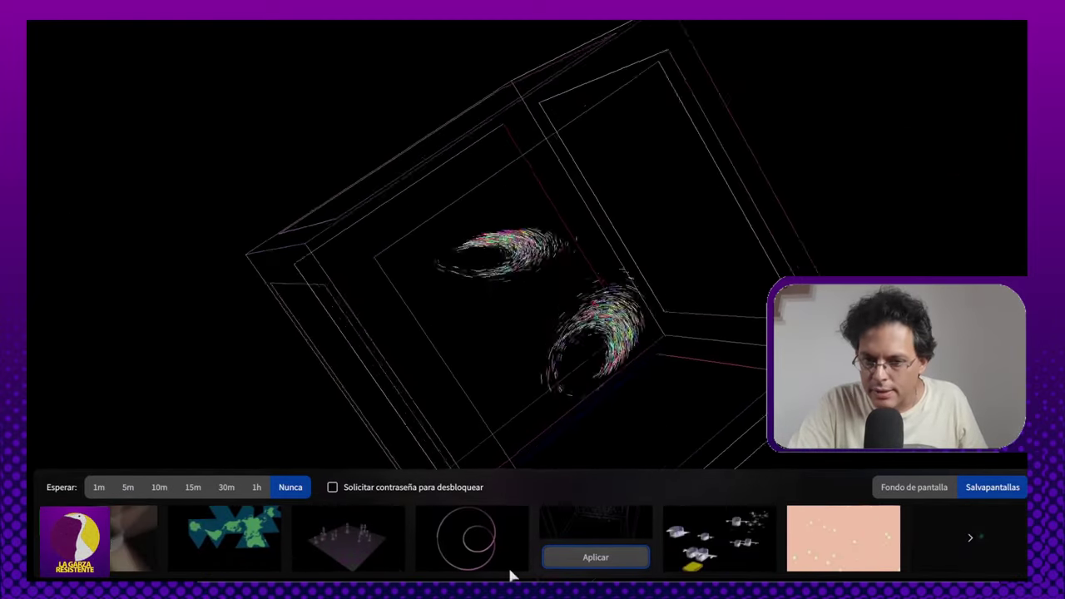
left_click(854, 559)
left_click(854, 557)
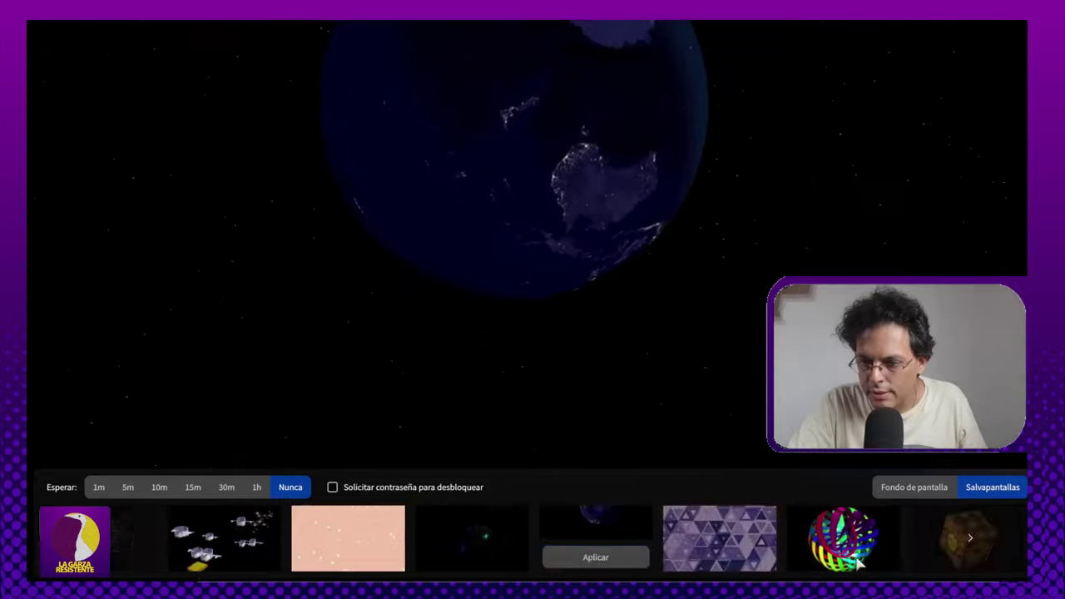
left_click(844, 539)
left_click(867, 547)
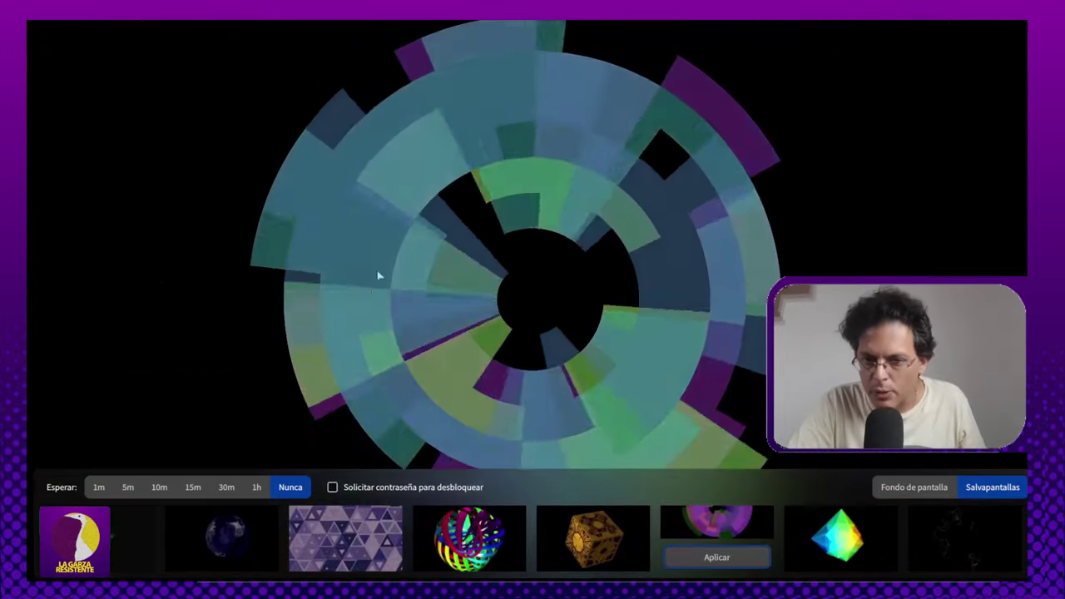
left_click(884, 545)
left_click(982, 520)
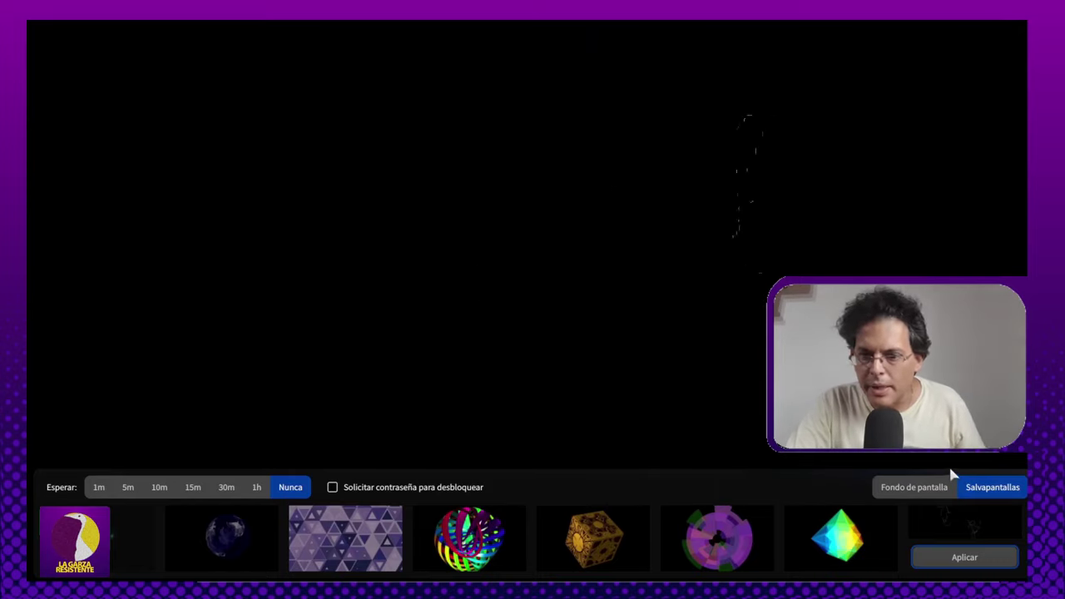
left_click(752, 532)
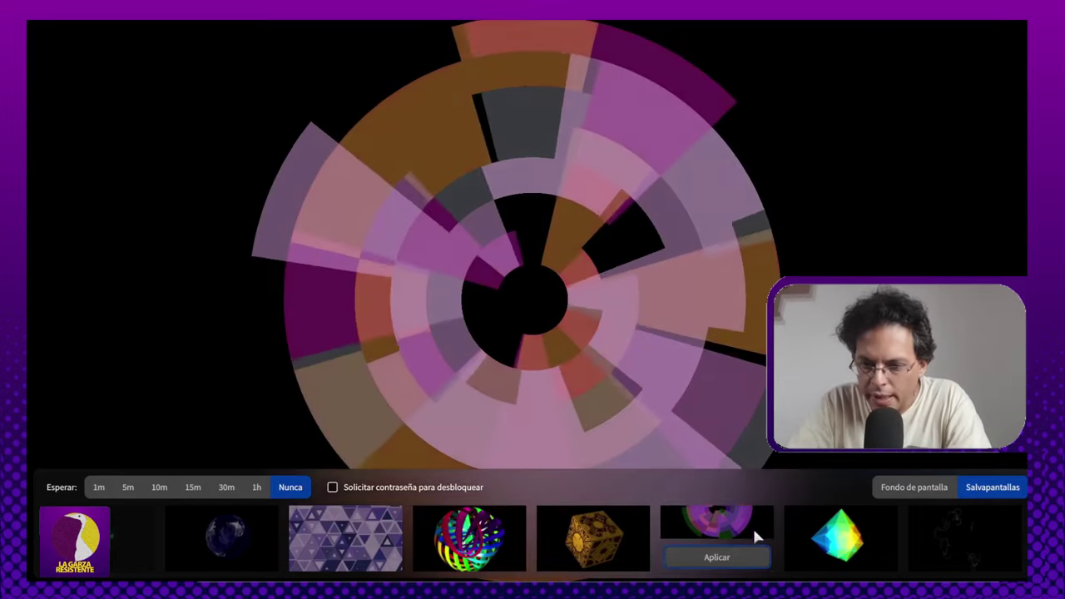
left_click(838, 536)
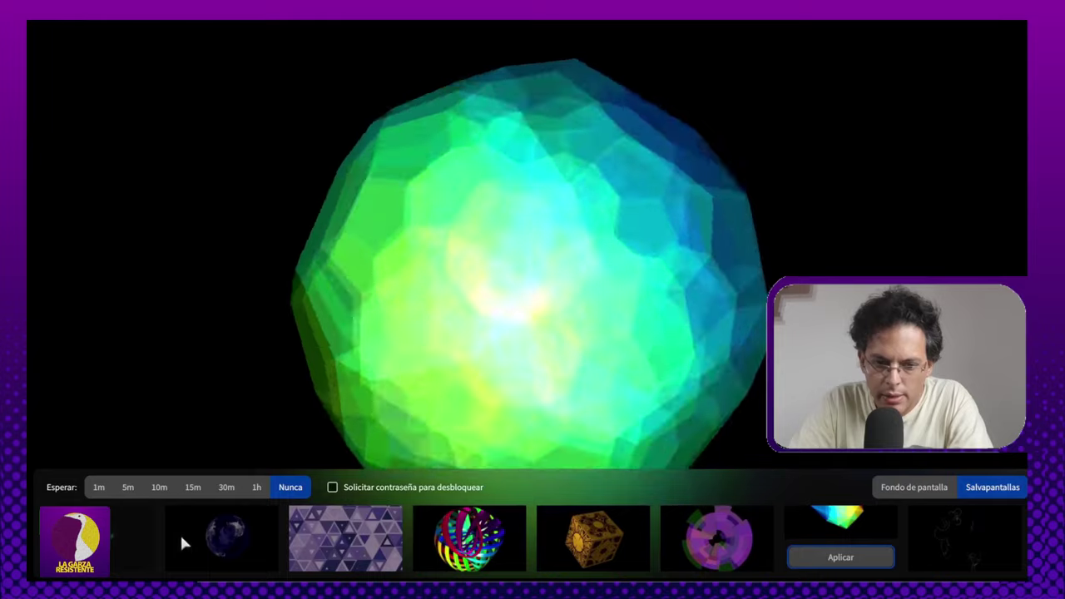
left_click(142, 549)
left_click(324, 539)
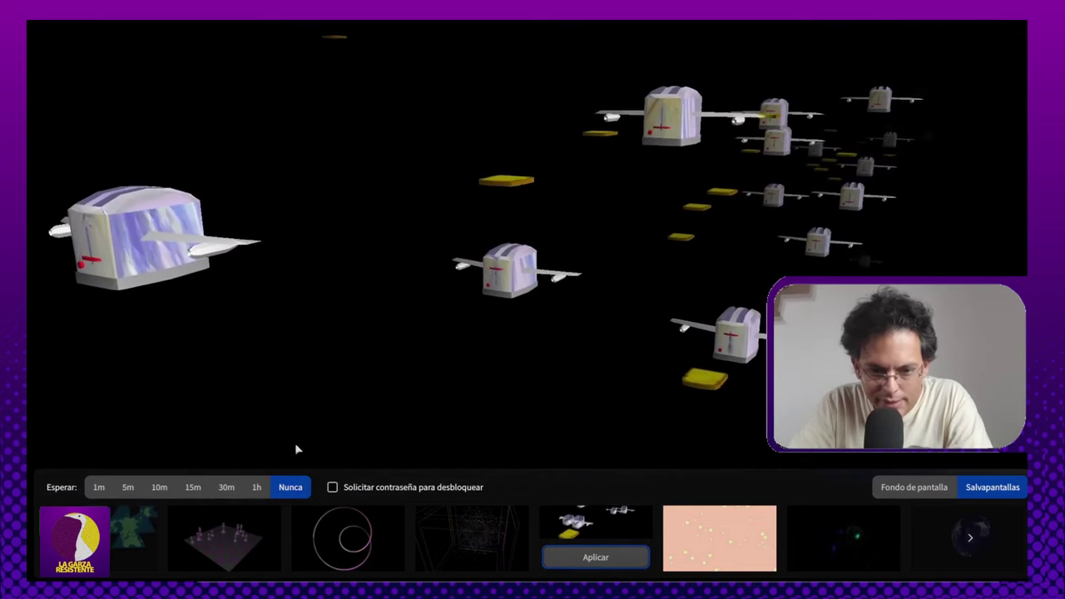
left_click(593, 557)
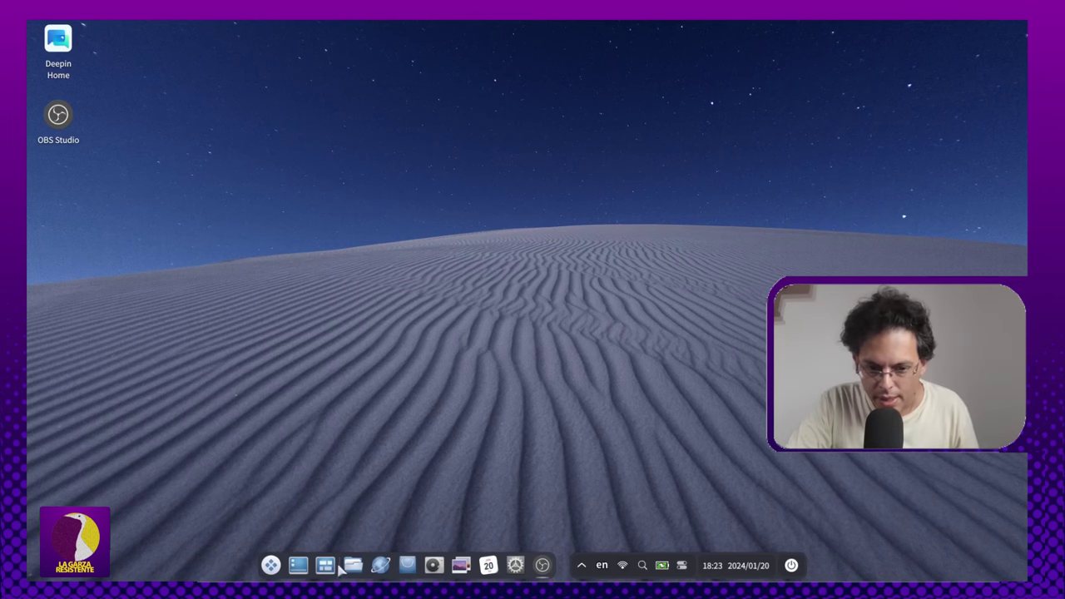
Step: Start the Correo app from the launcher's application list
left_click(270, 565)
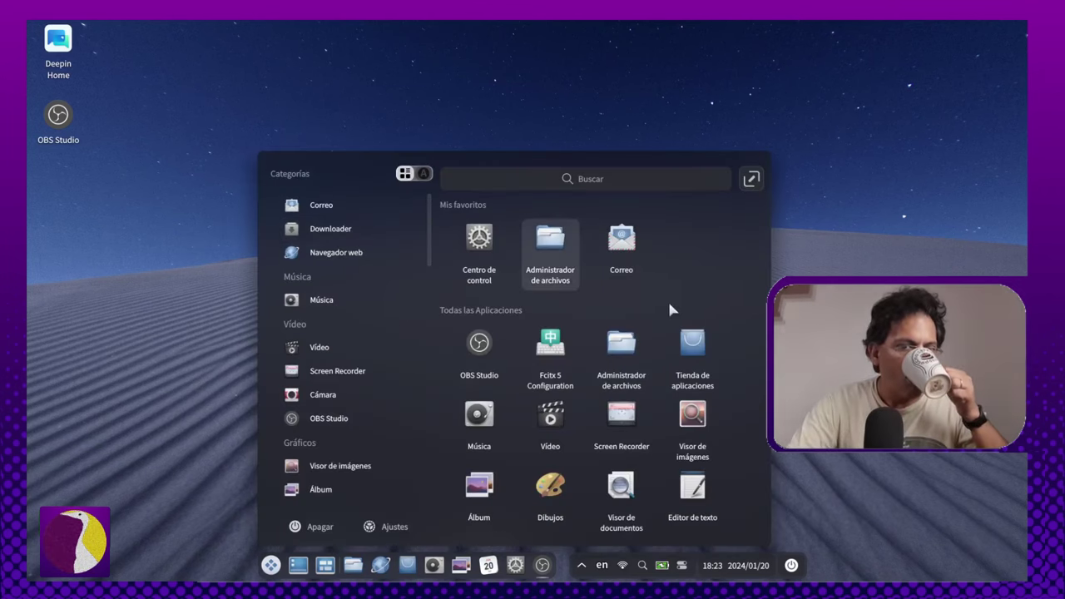
scroll(379, 267, "up", 1)
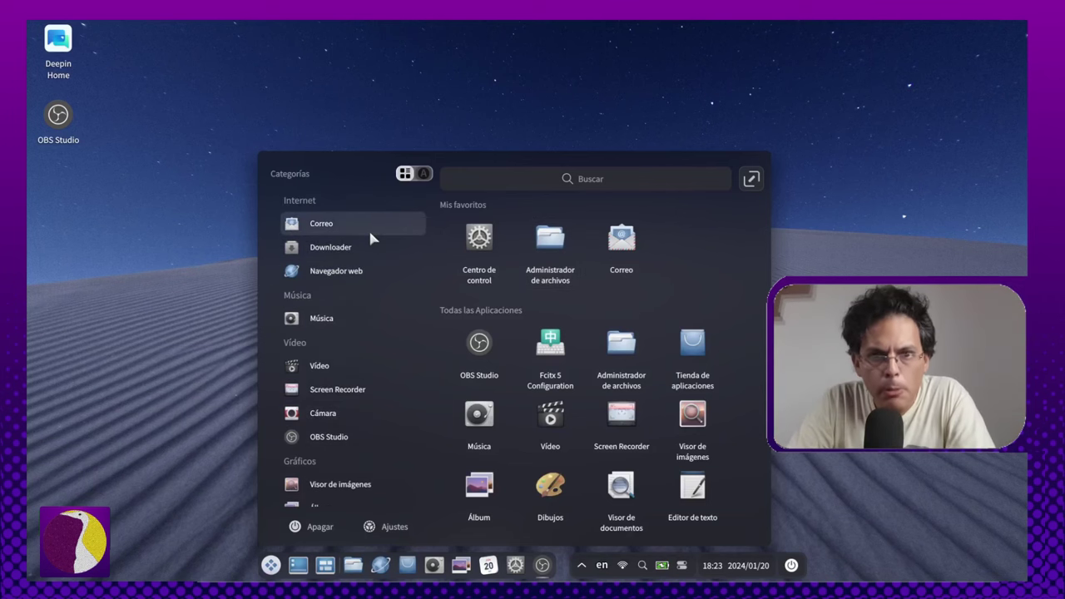
left_click(369, 233)
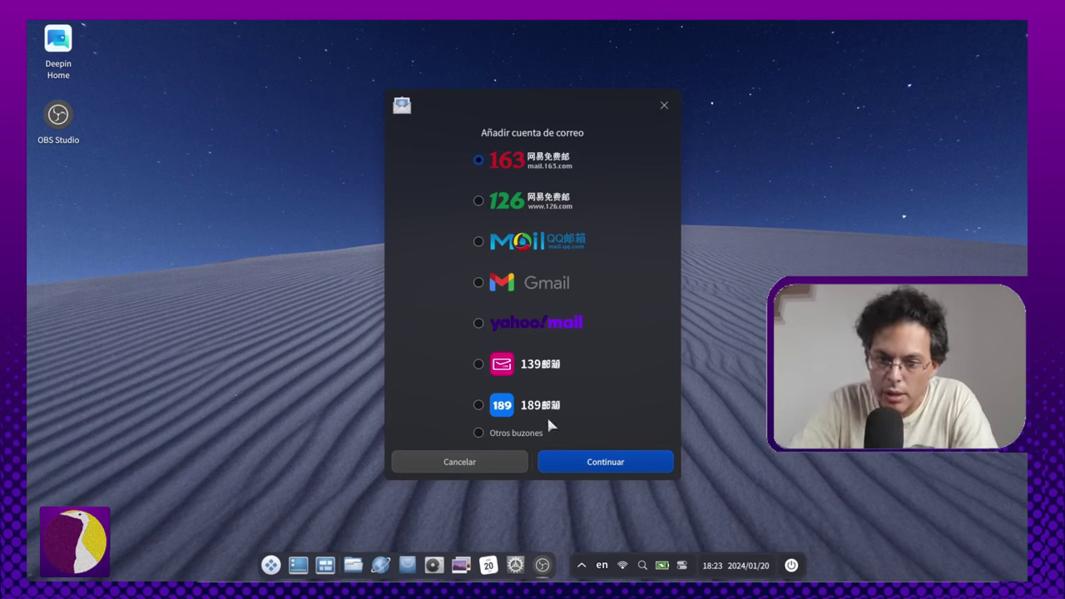
Step: Choose Gmail as the mail provider and continue to the Gmail sign-in form
left_click(478, 282)
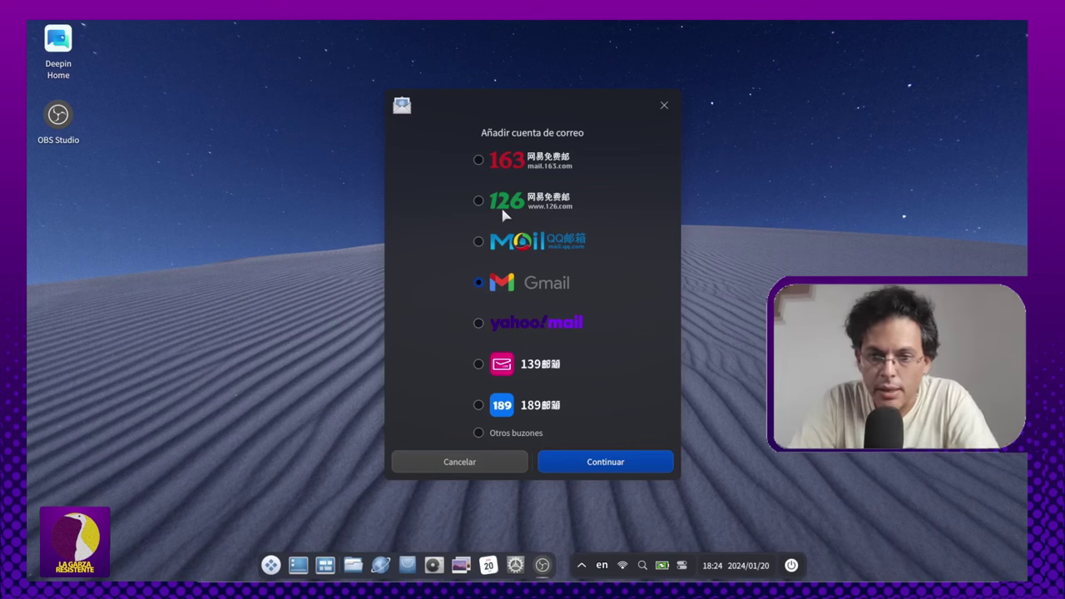
left_click(620, 464)
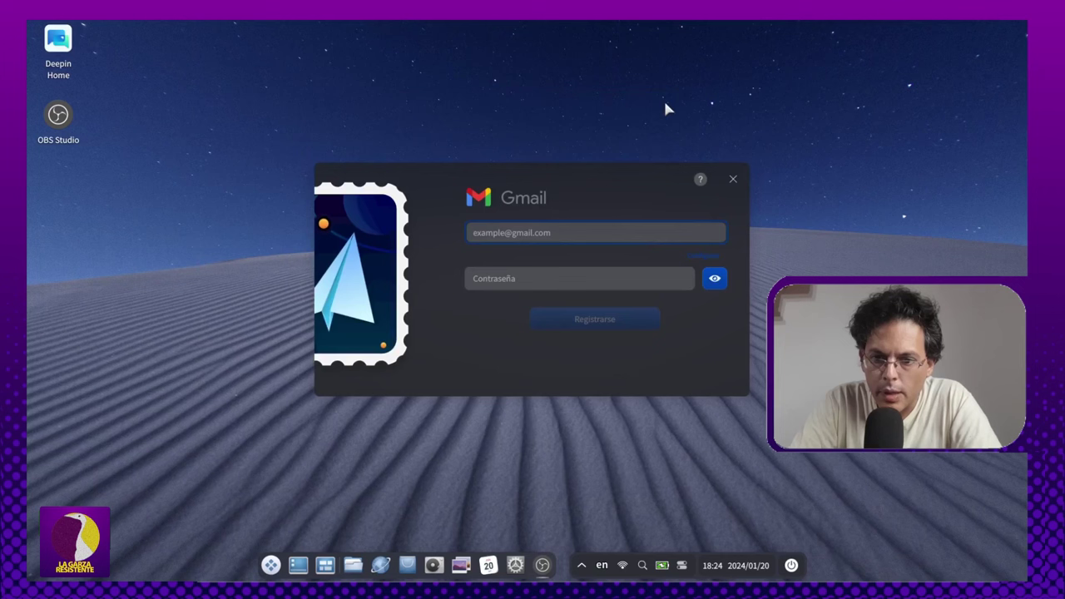
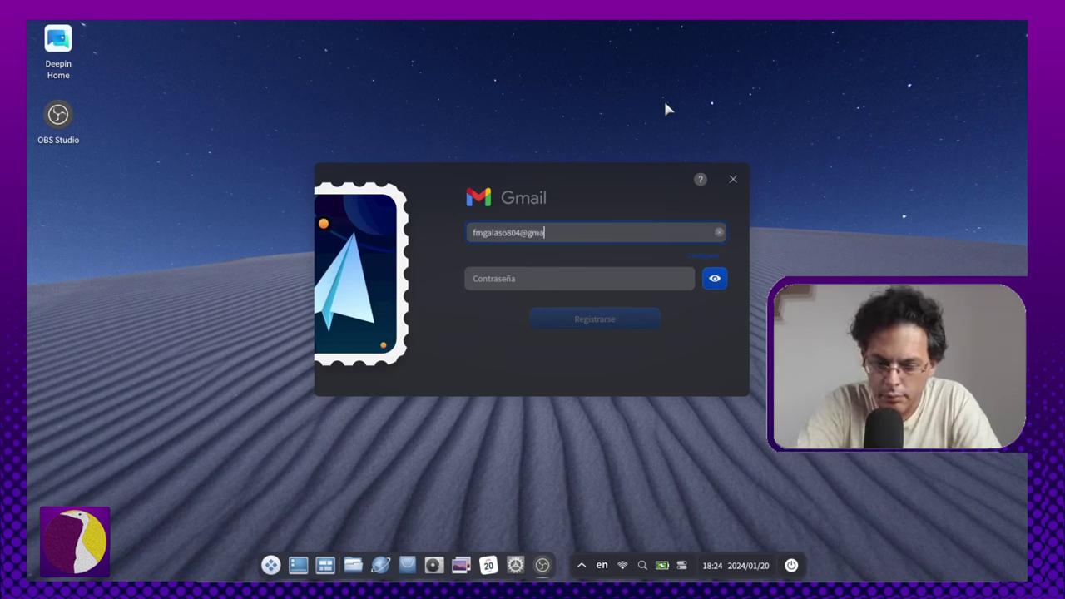
Step: Enter the Gmail e-mail address and account password, then submit the sign-in
key("Tab")
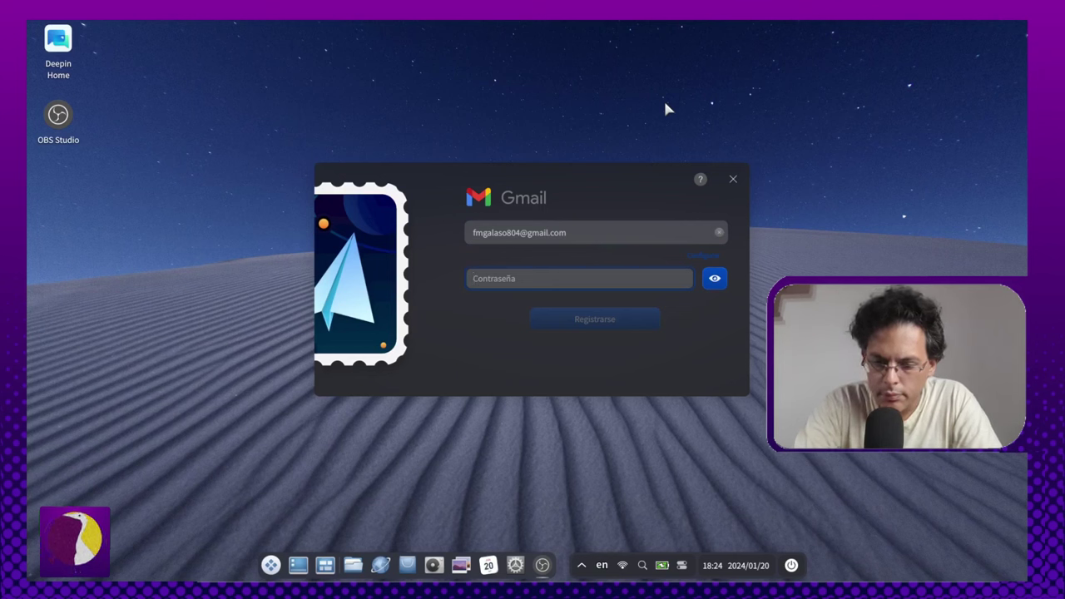
type("•")
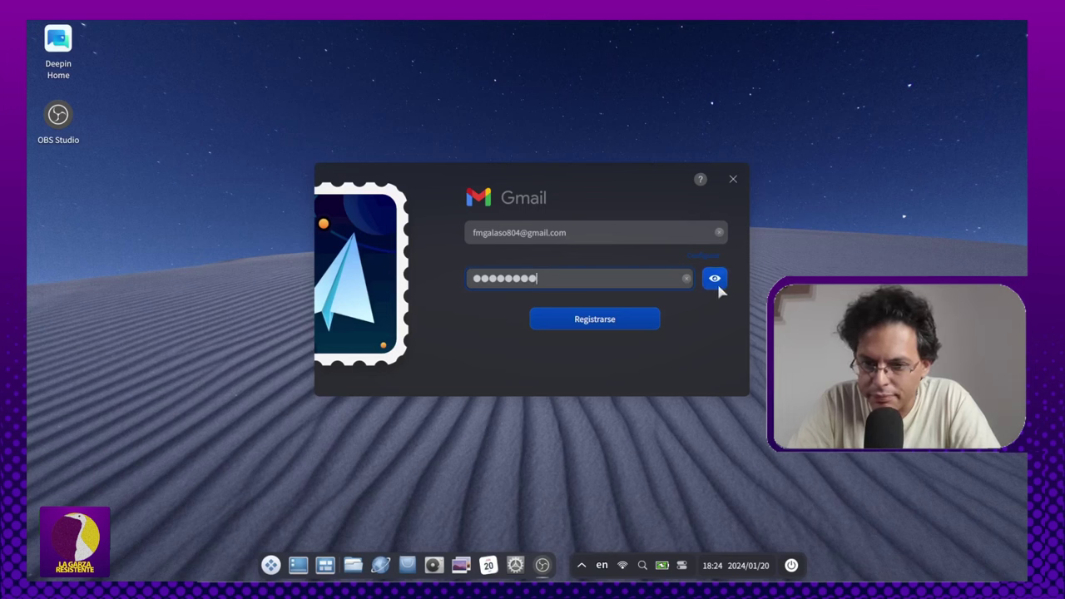
left_click(598, 325)
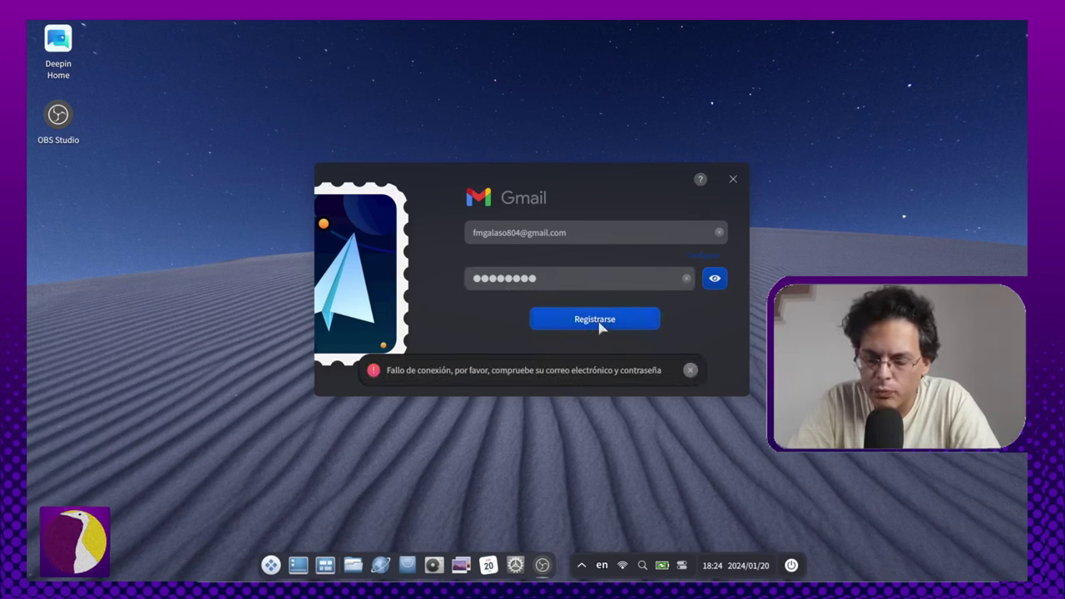
Step: Dismiss the connection-failure error and close the Gmail login window
left_click(689, 370)
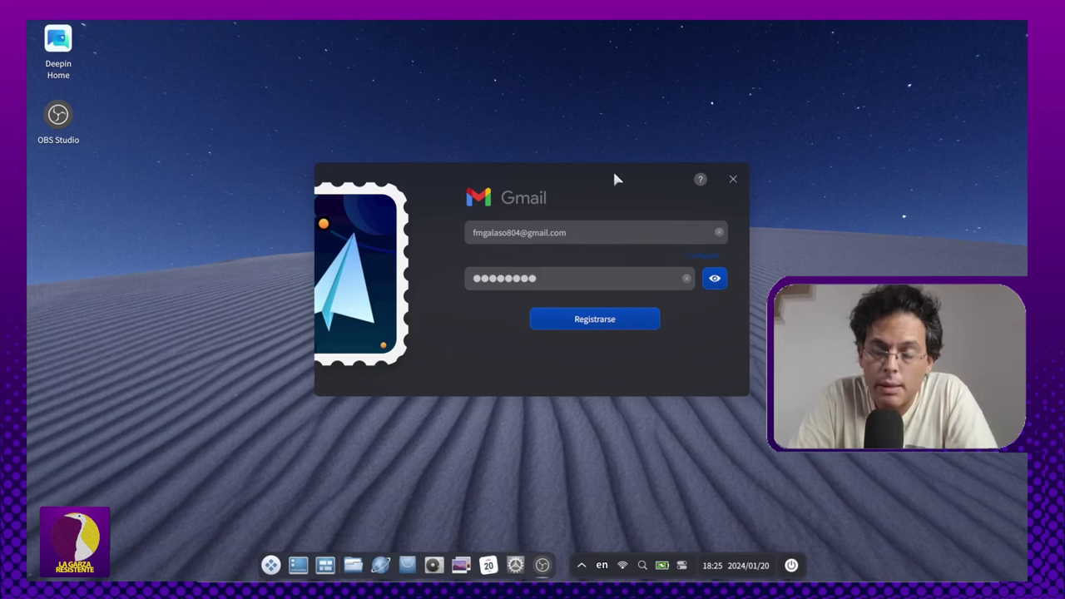
left_click(480, 235)
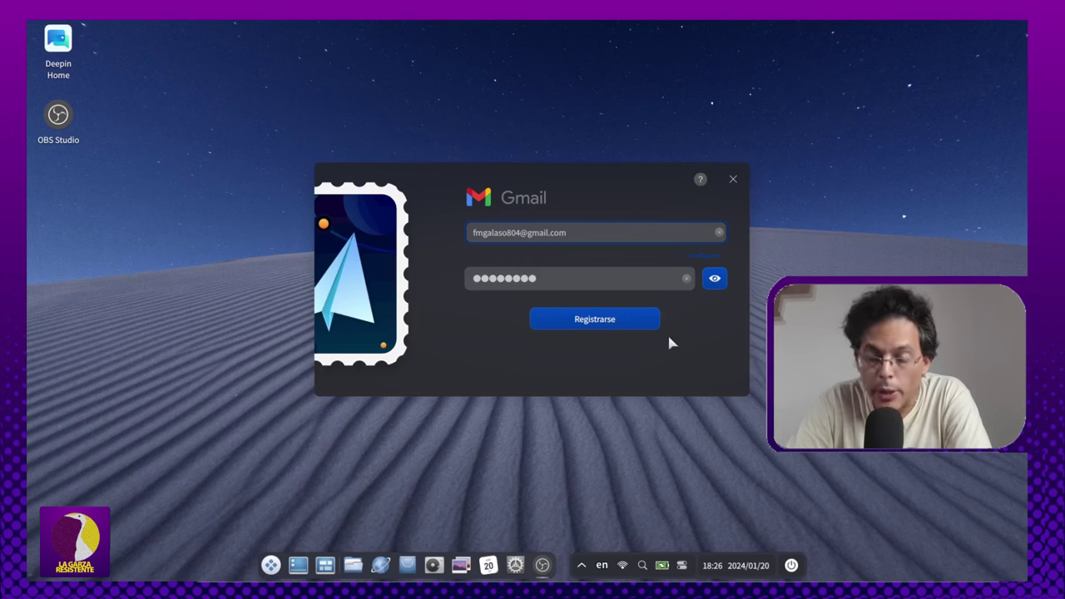
left_click(733, 175)
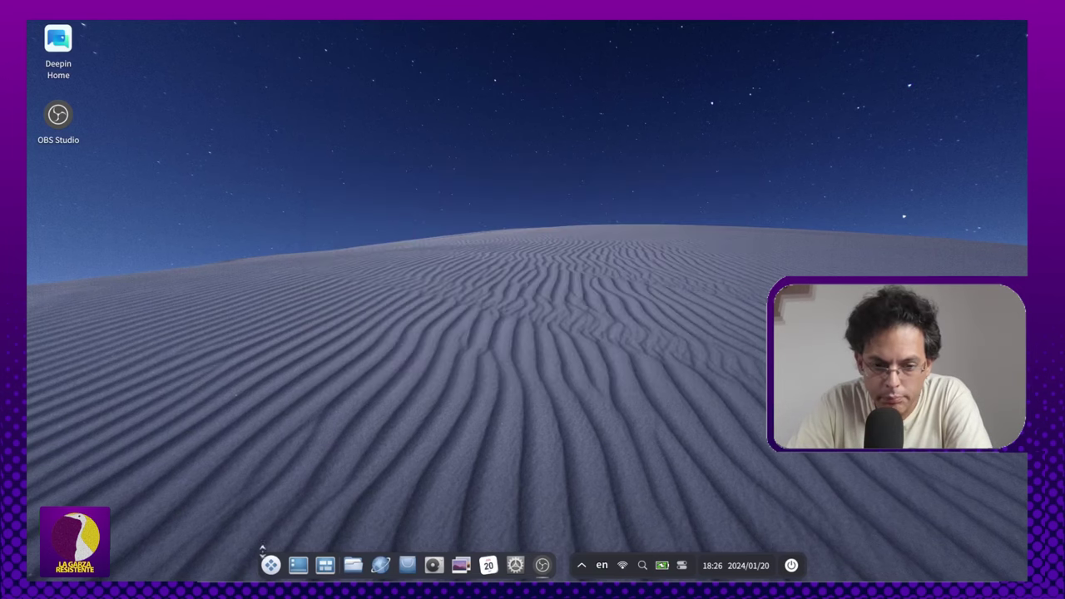
Step: Launch Terminal from the dock launcher's Todas las Aplicaciones list
left_click(270, 565)
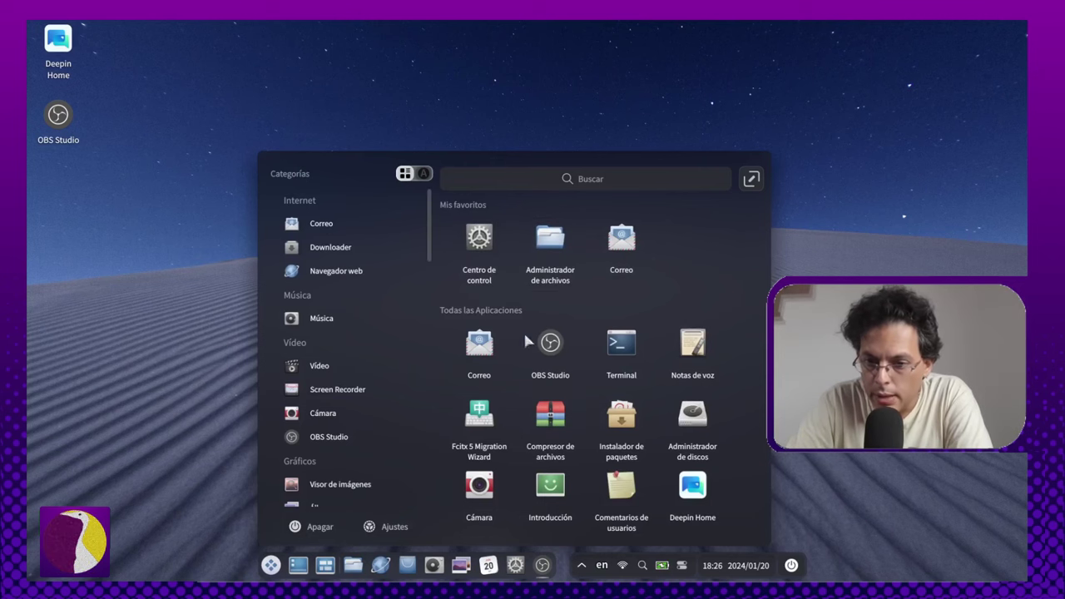
left_click(615, 354)
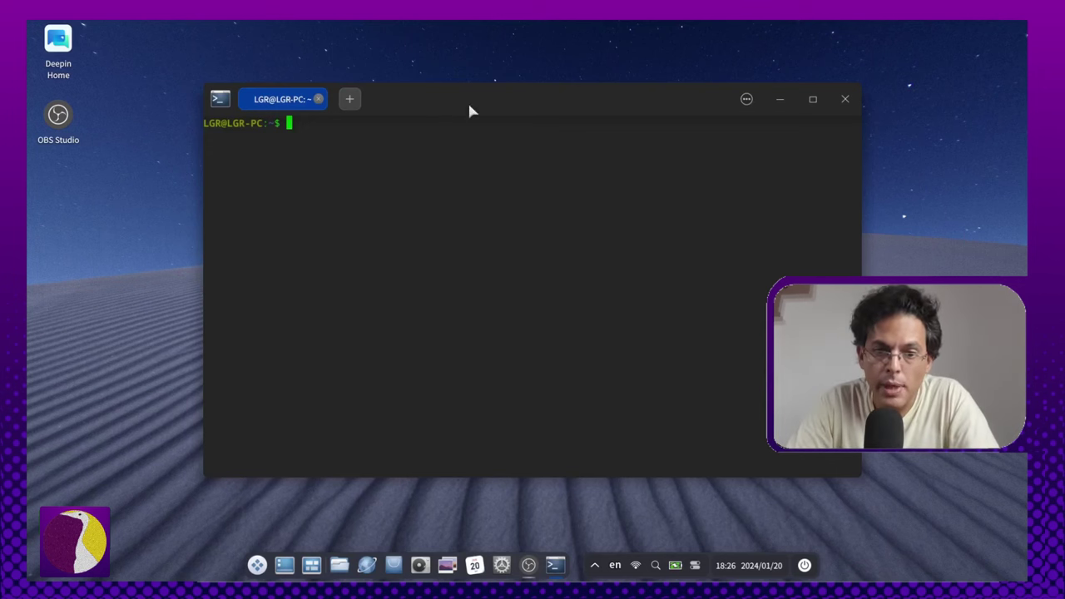
Step: Try running htop, then install it with 'sudo apt install htop' and the account password
left_click_drag(545, 101, 566, 119)
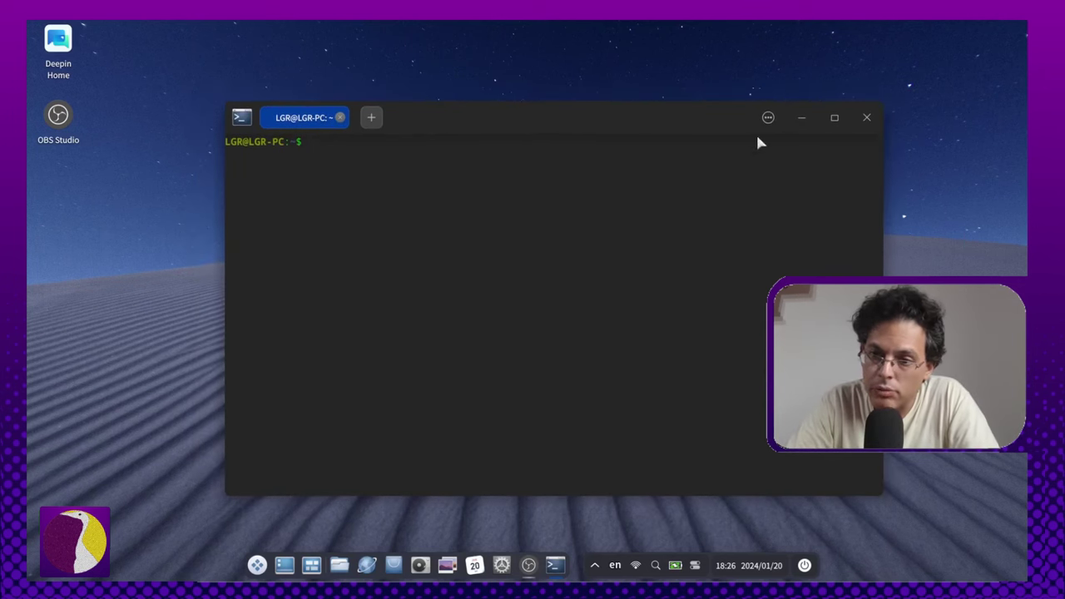
left_click(768, 118)
left_click(768, 118)
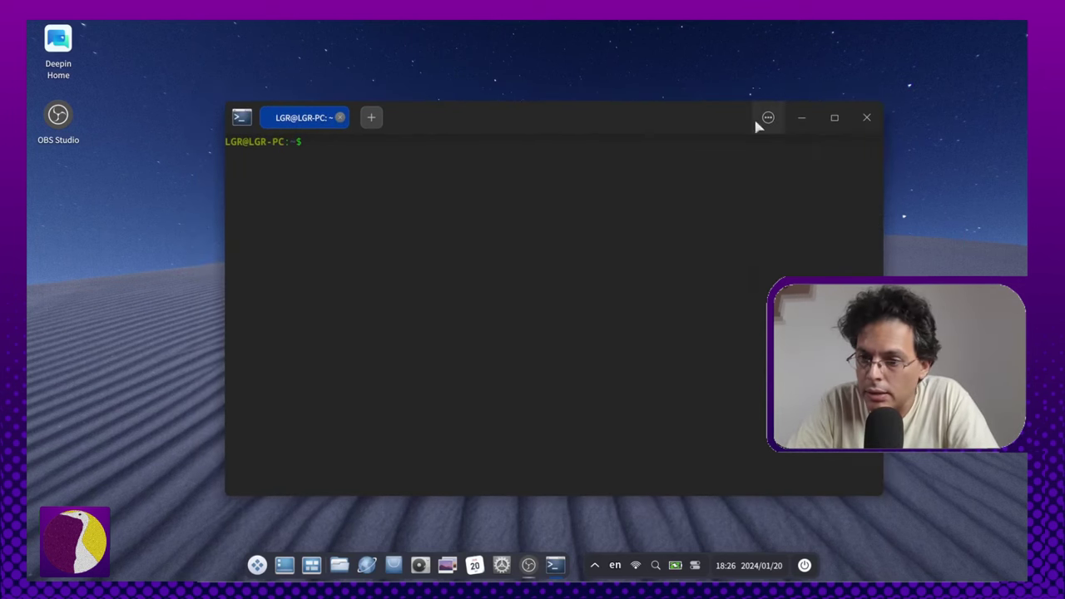
type("ht")
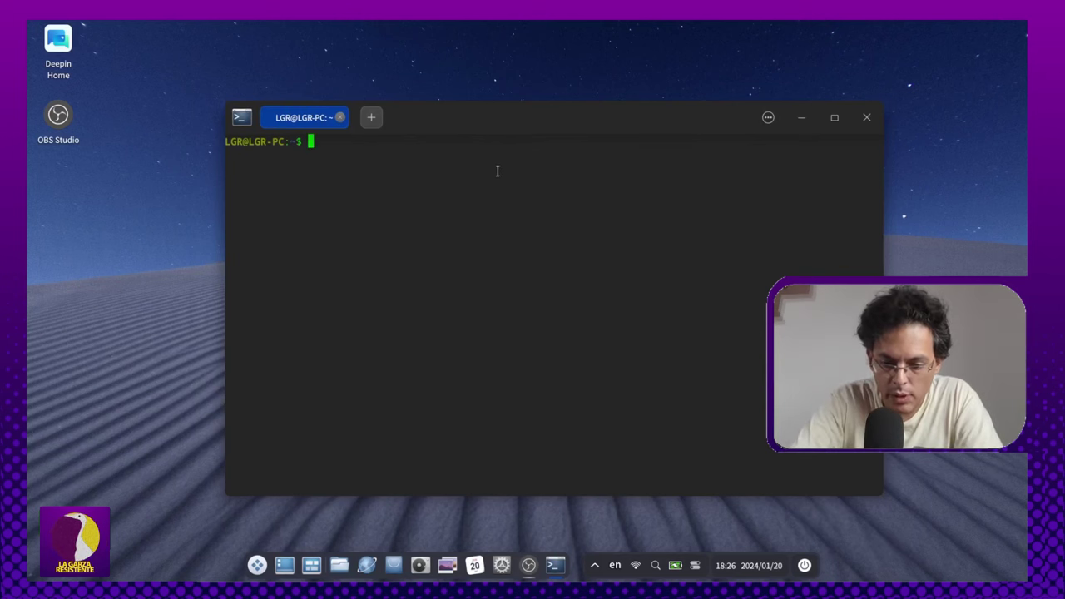
type("op")
key("Return")
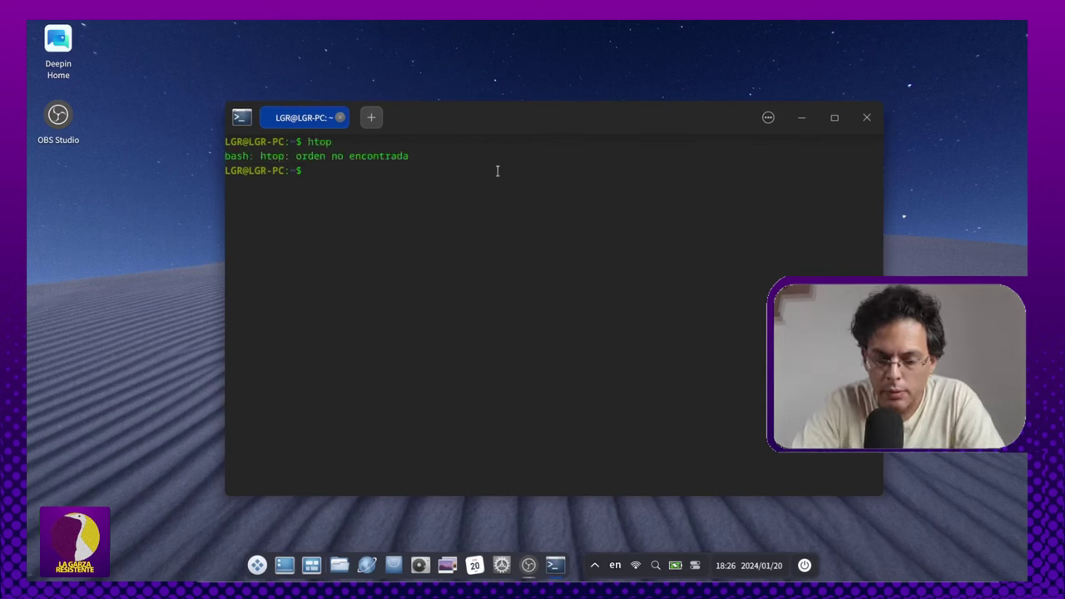
type("sudo apt insta")
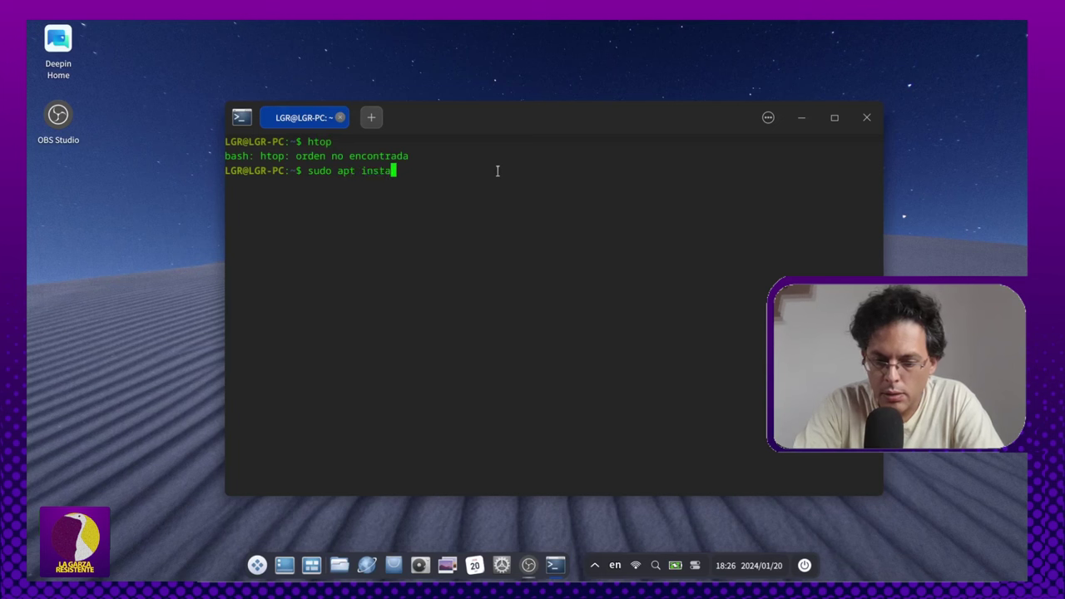
type("ll htop")
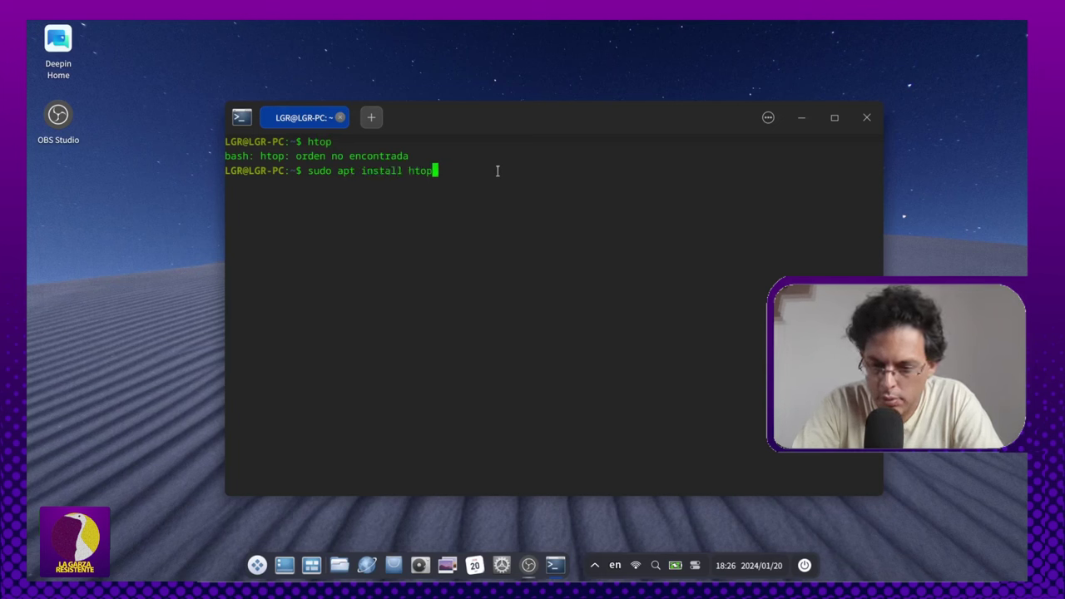
key("Return")
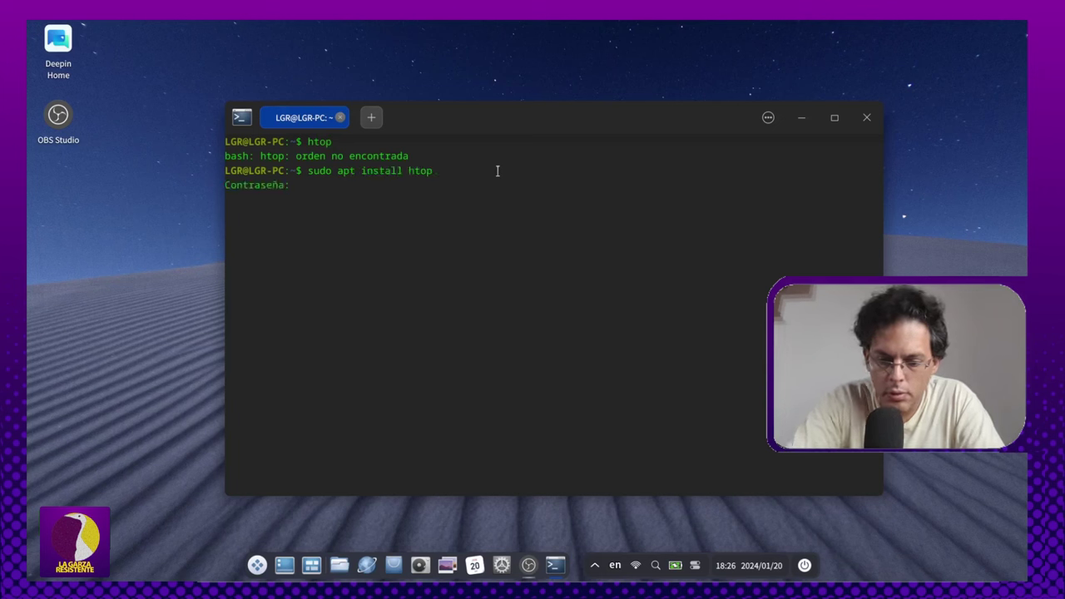
key("Return")
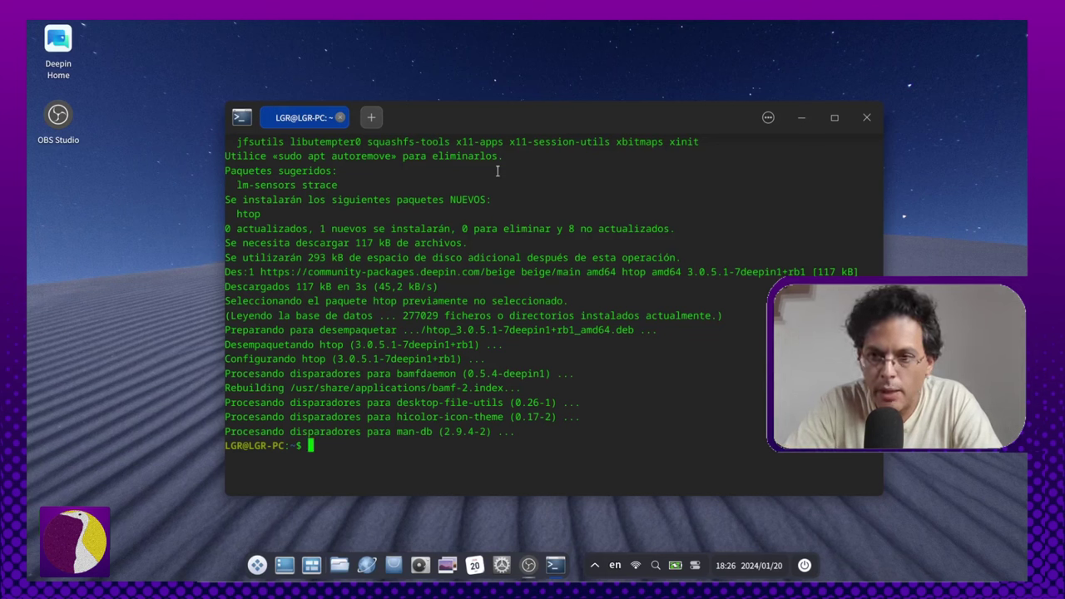
Step: Install neofetch by editing the recalled apt command, confirm with 's', then clear the screen
key("Up")
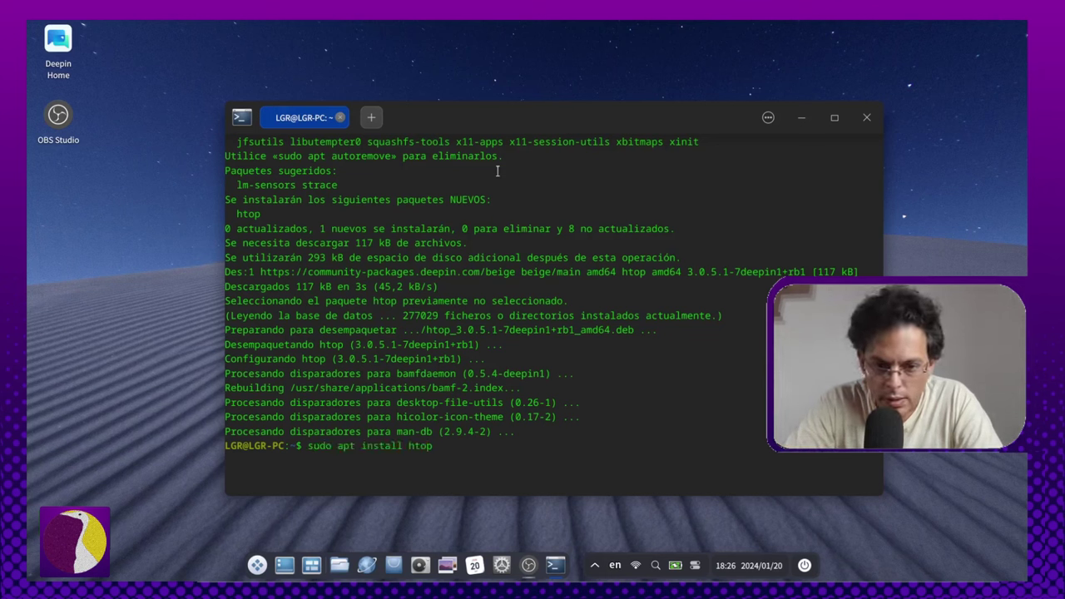
key("BackSpace")
key("BackSpace")
key("BackSpace")
key("BackSpace")
type("ne")
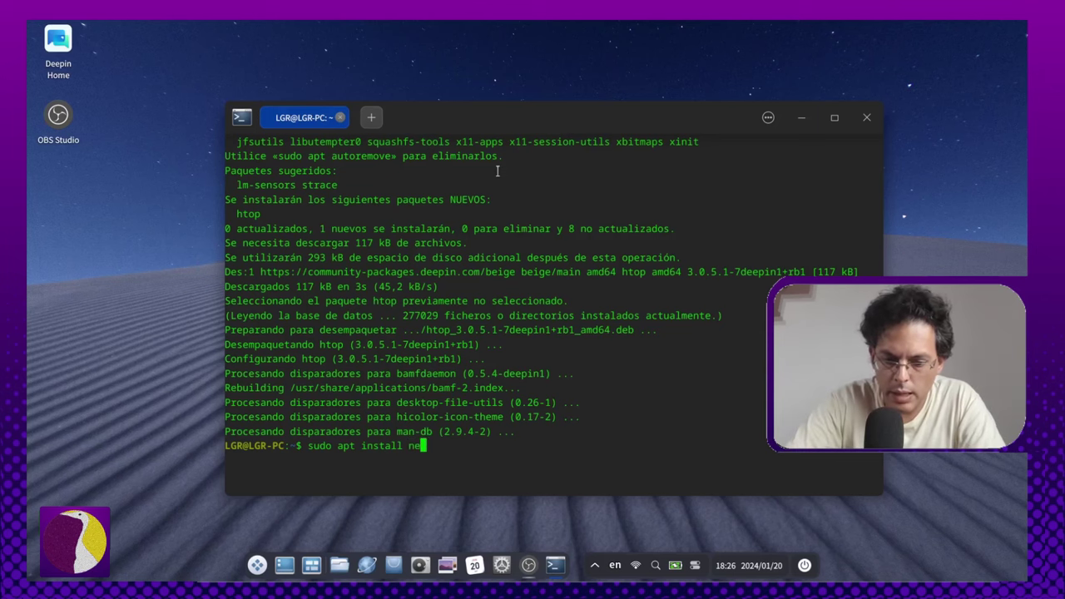
type("ofetch")
key("Return")
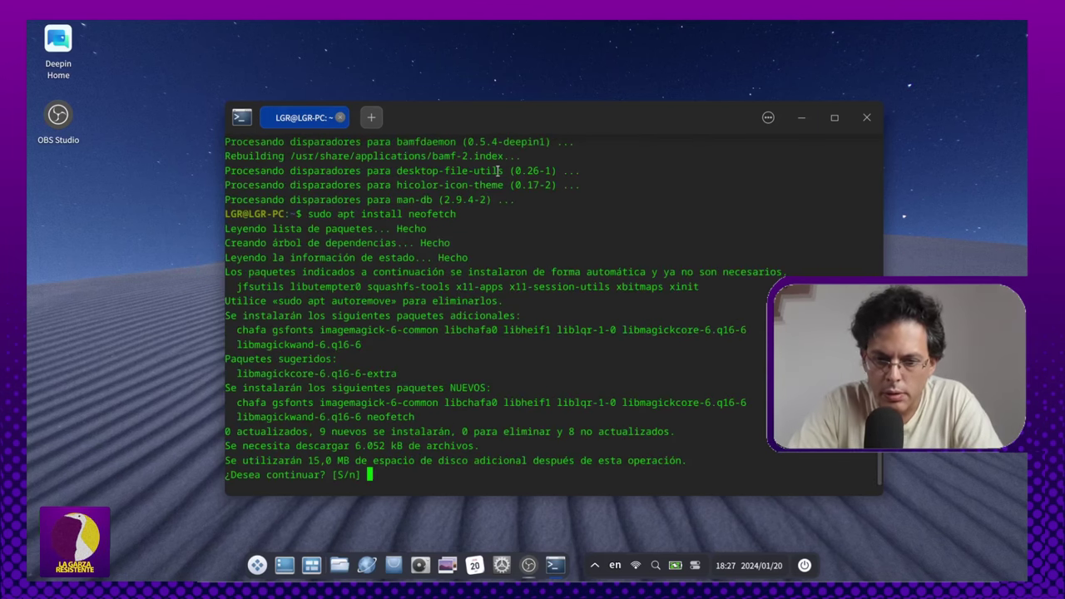
type("s")
key("Return")
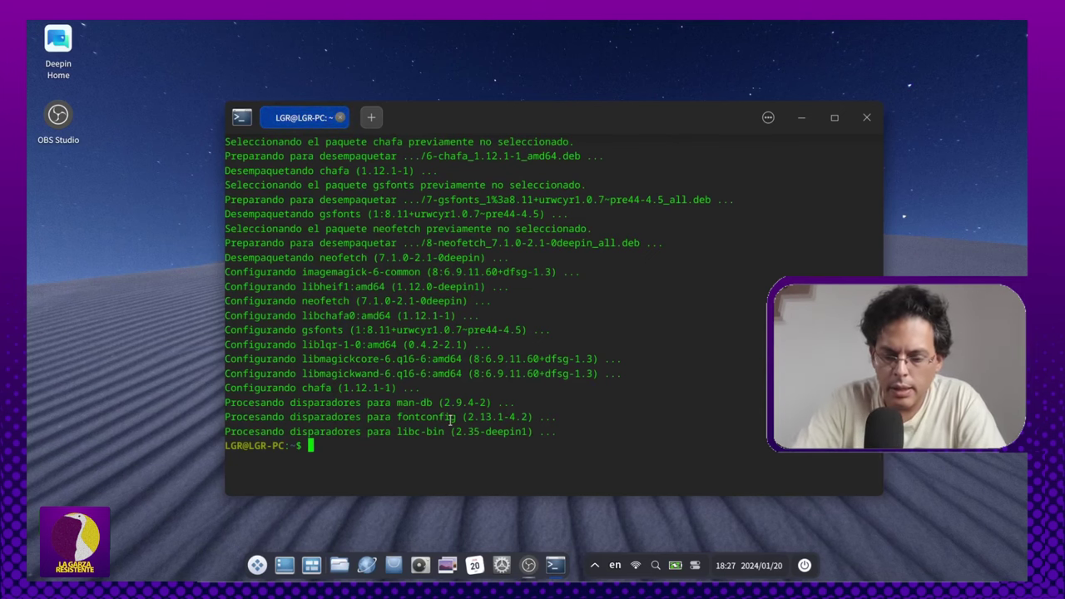
type("clear")
key("Return")
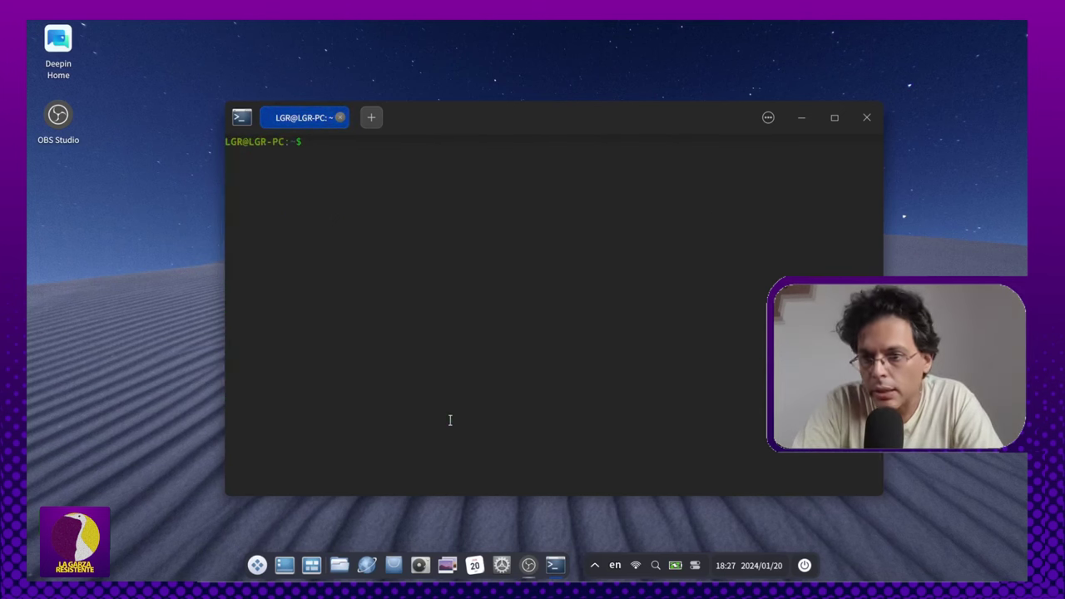
Step: Run htop to view live CPU, memory and process usage, then quit with q
type("htop")
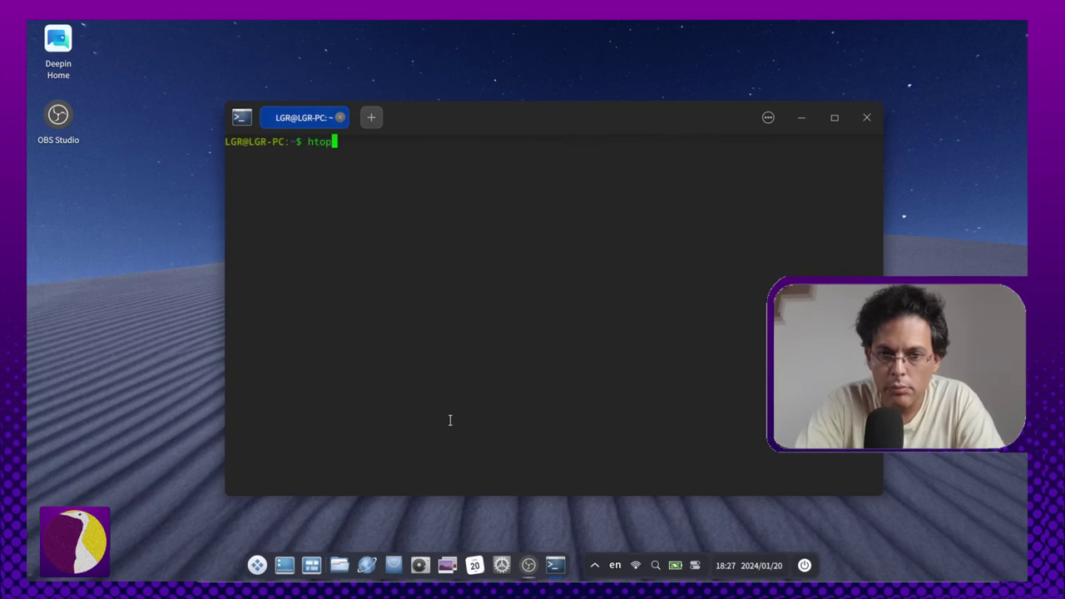
key("Return")
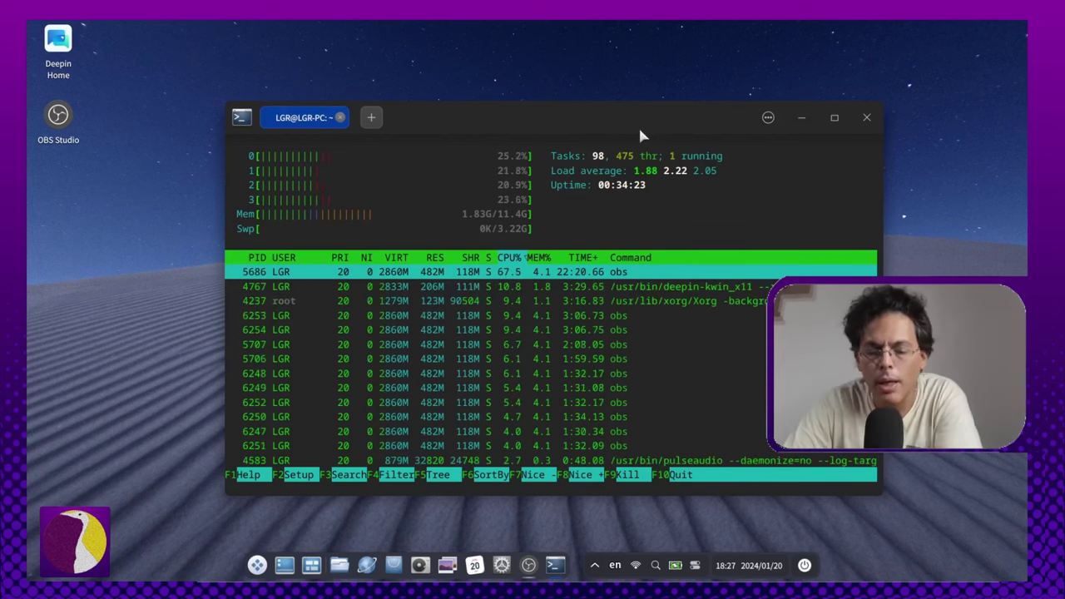
type("q")
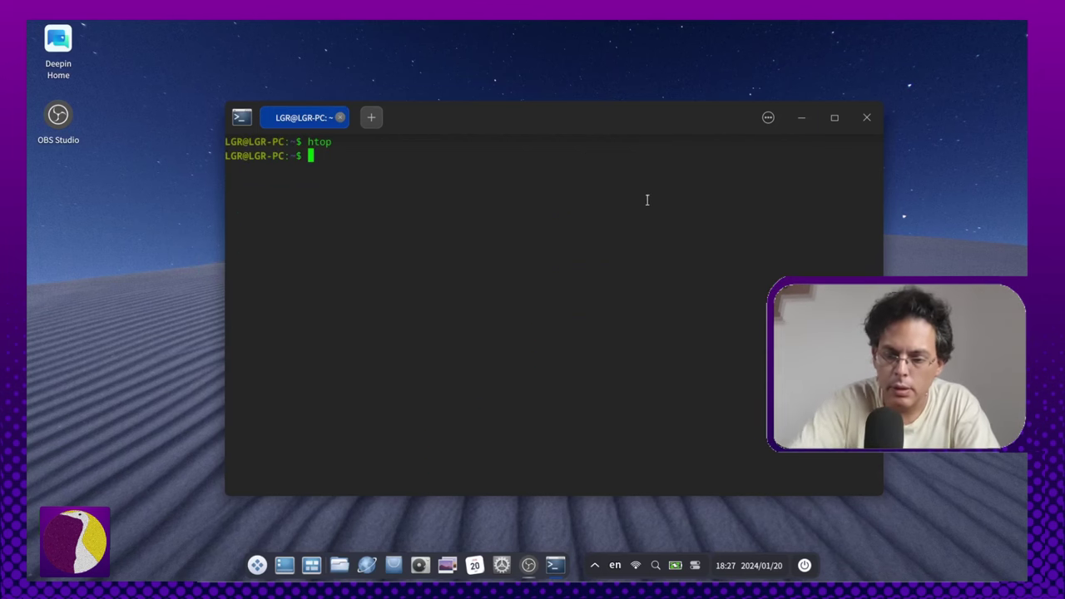
type("neofetch")
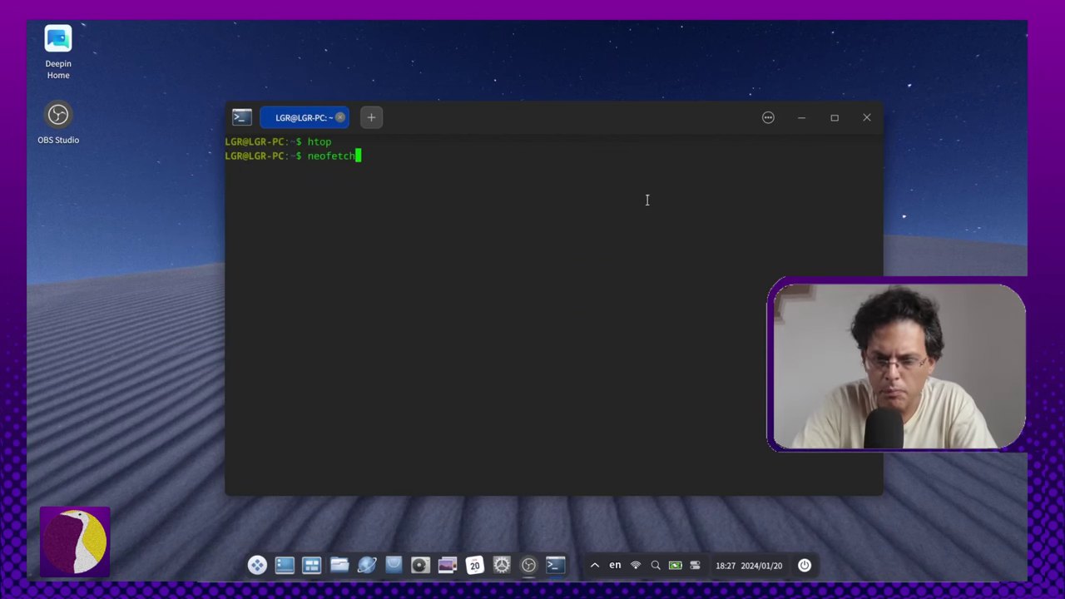
Step: Run neofetch to show the Deepin 23 system summary, then close the terminal window
key("Return")
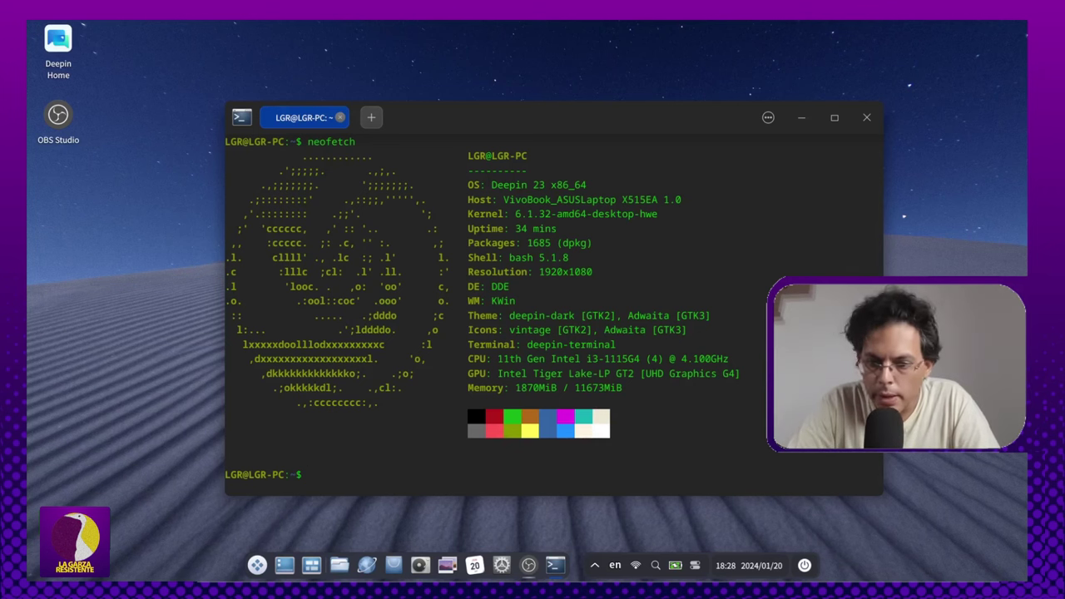
left_click(868, 117)
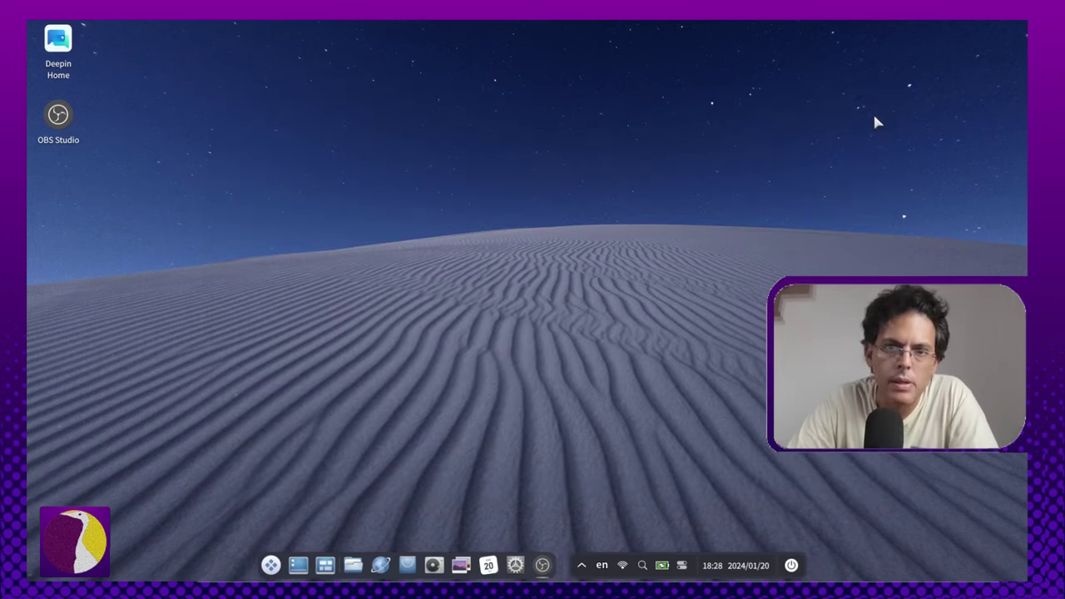
Step: Launch LibreOffice Writer from the launcher, dismiss the Tip of the Day, and restore down the window
left_click(271, 565)
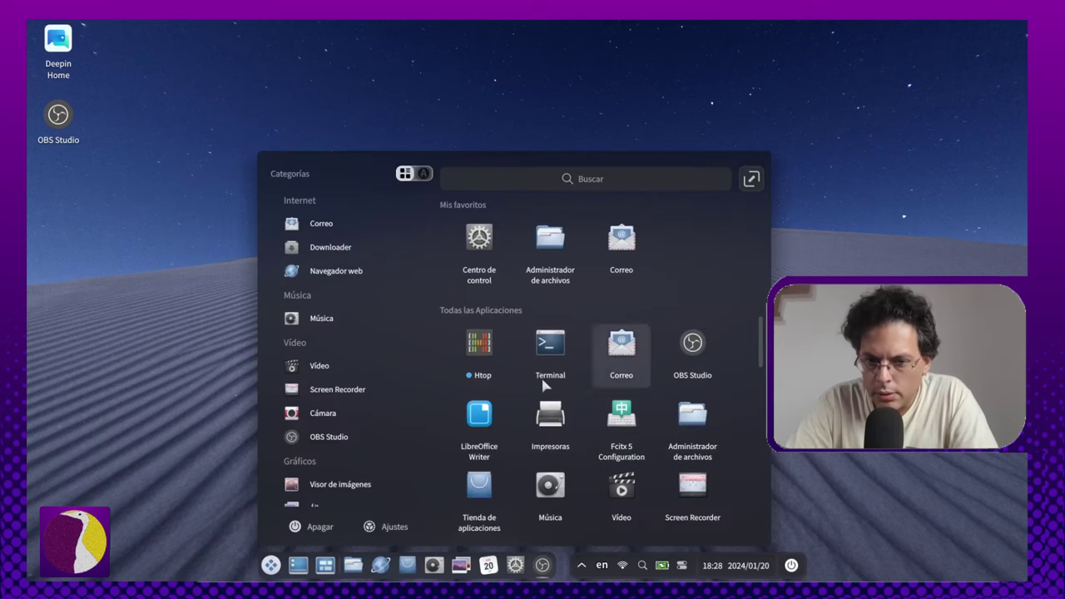
scroll(666, 400, "down", 3)
scroll(661, 395, "up", 3)
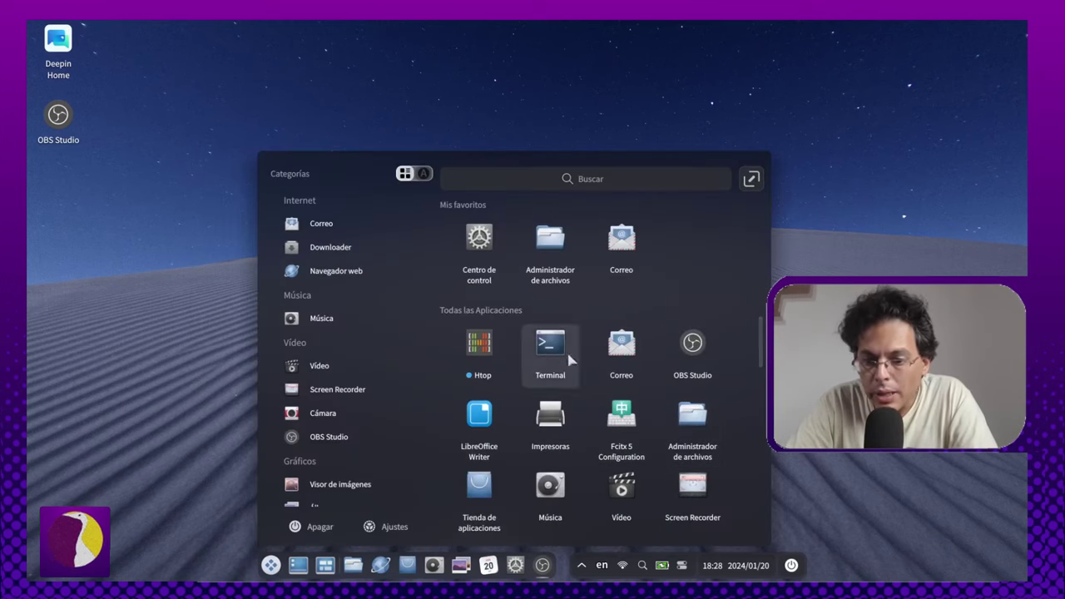
left_click(482, 421)
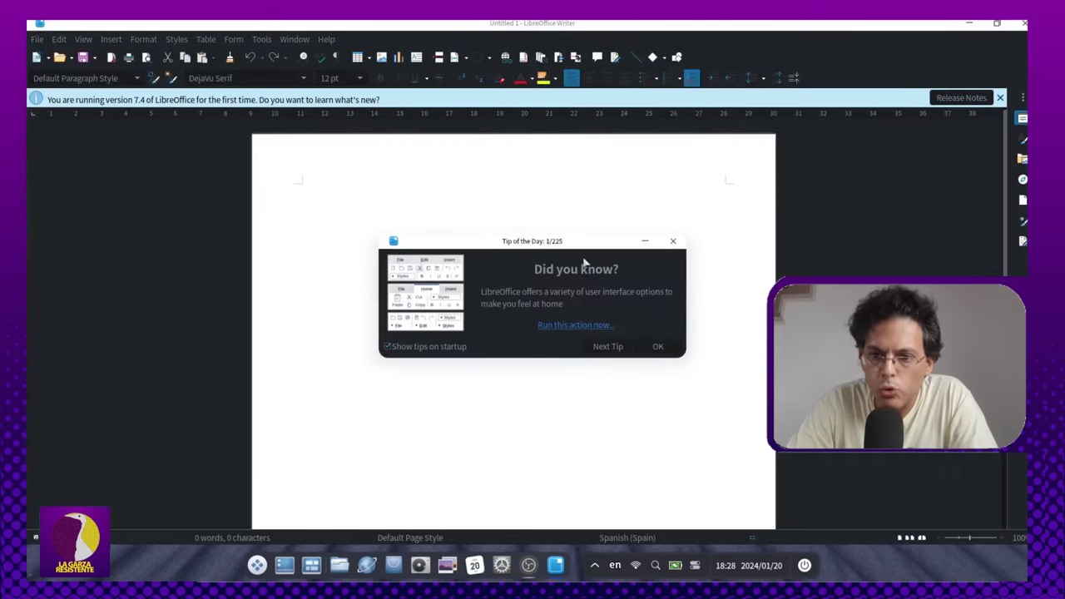
left_click(658, 347)
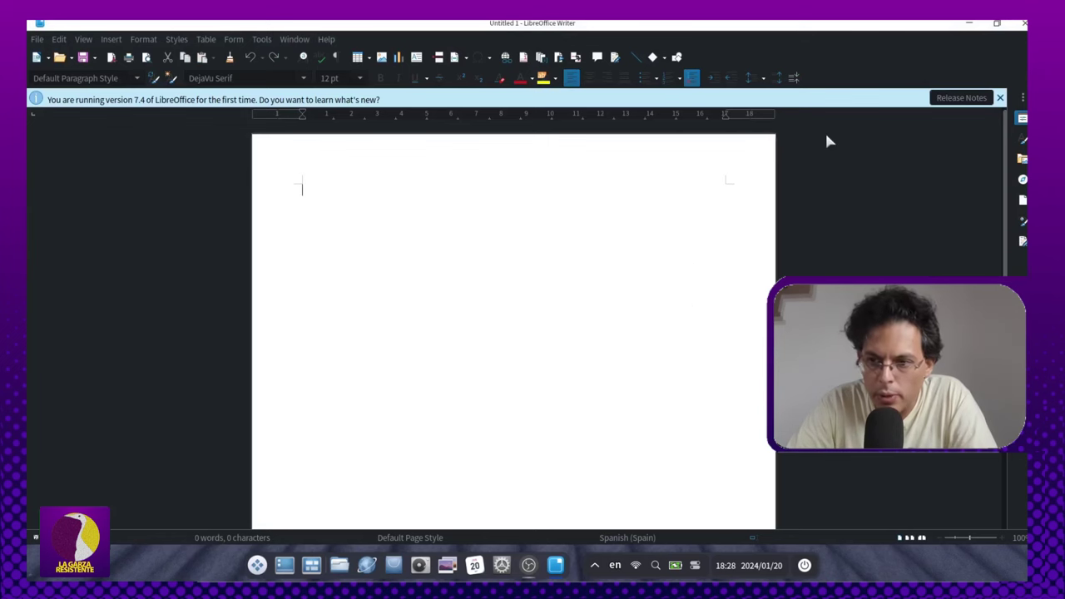
left_click(997, 22)
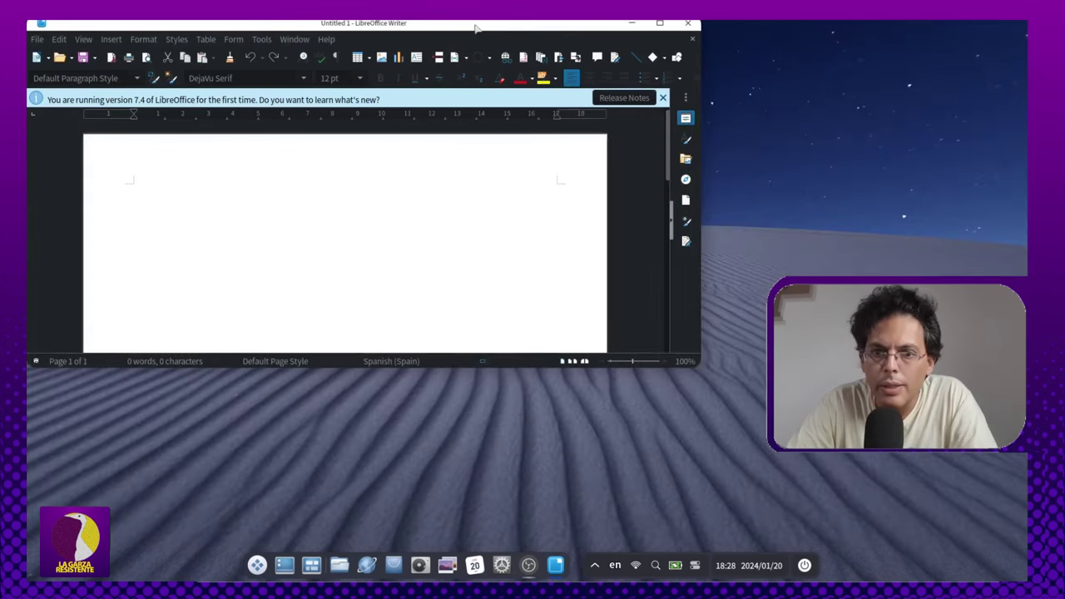
Step: Move Writer to the screen centre, tile it onto the left half, then maximize it again
left_click_drag(247, 31, 487, 140)
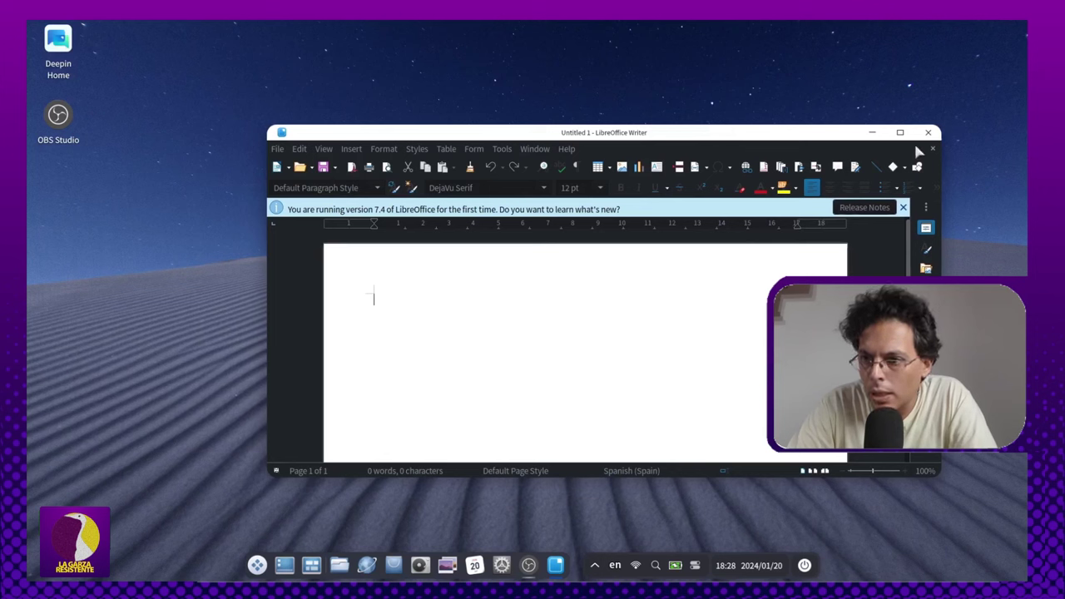
mouse_move(904, 133)
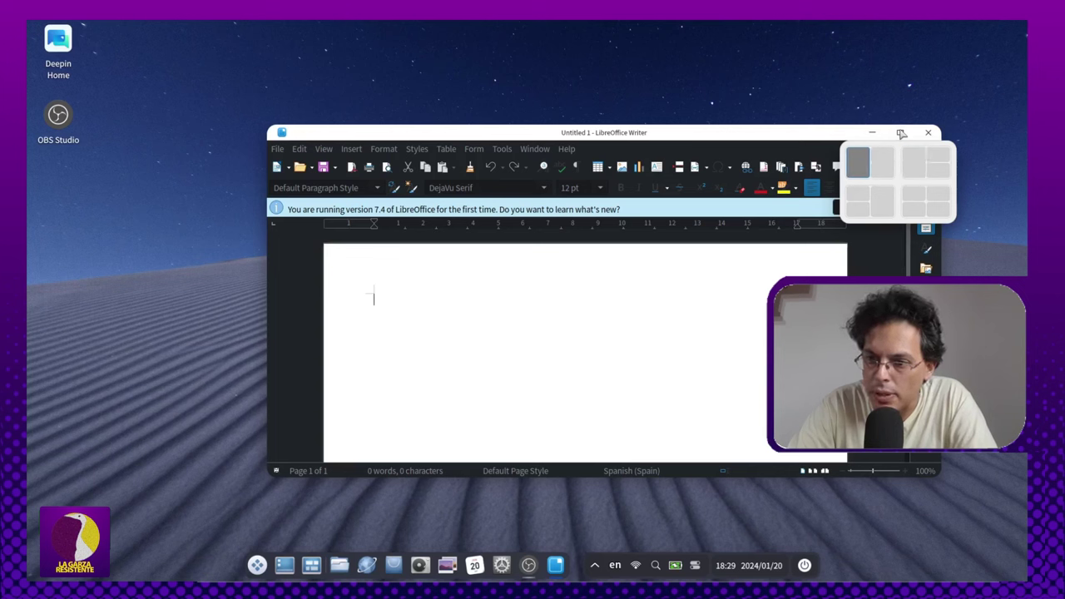
left_click(858, 162)
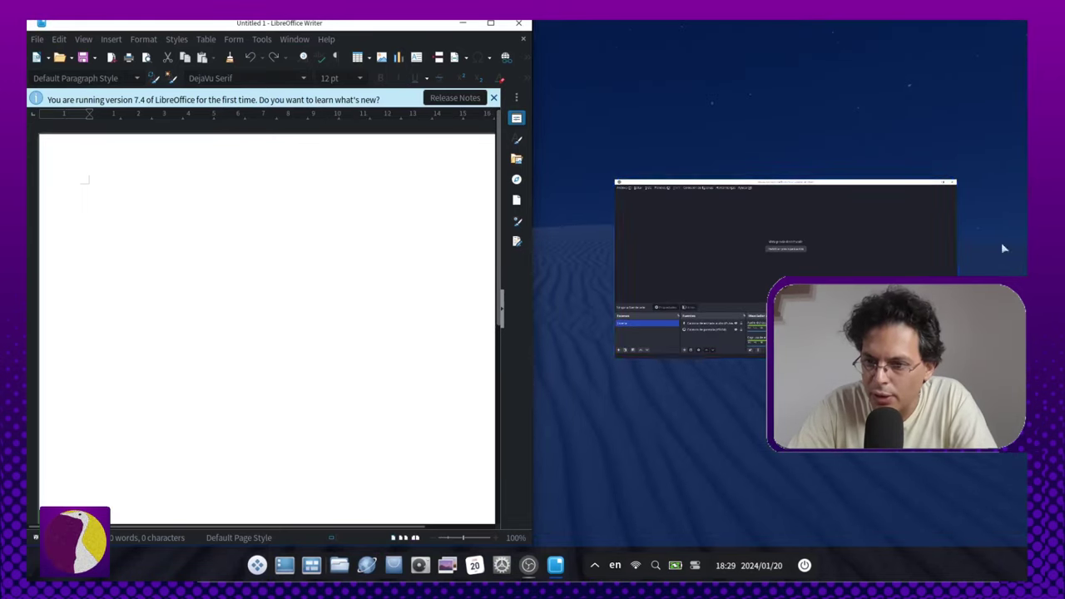
double_click(492, 26)
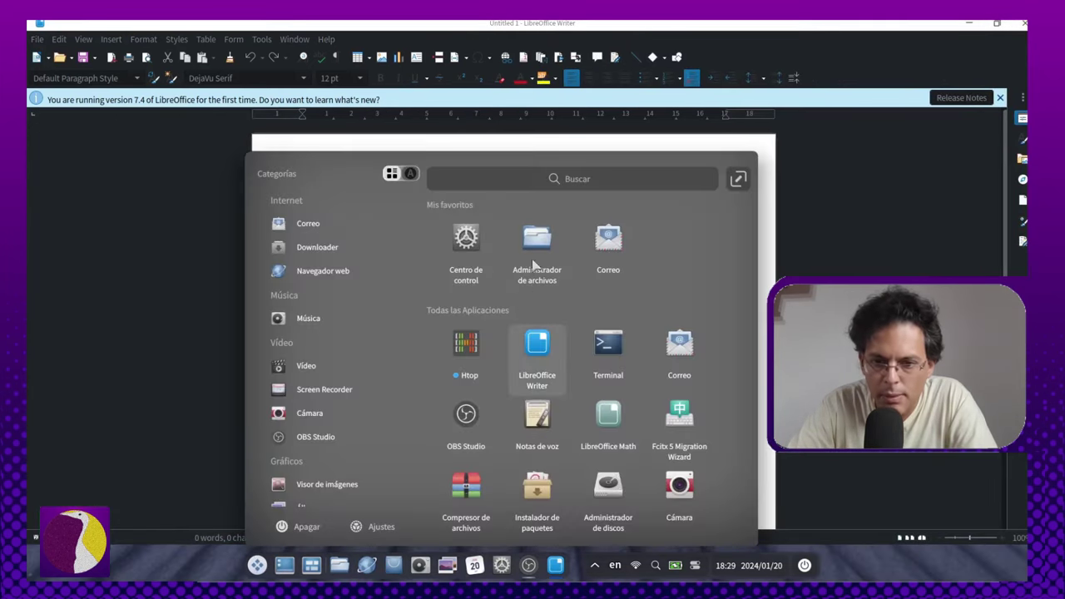
Step: Tile File Manager left and Writer right, dismiss the version notice, then close File Manager and maximize Writer
left_click(537, 246)
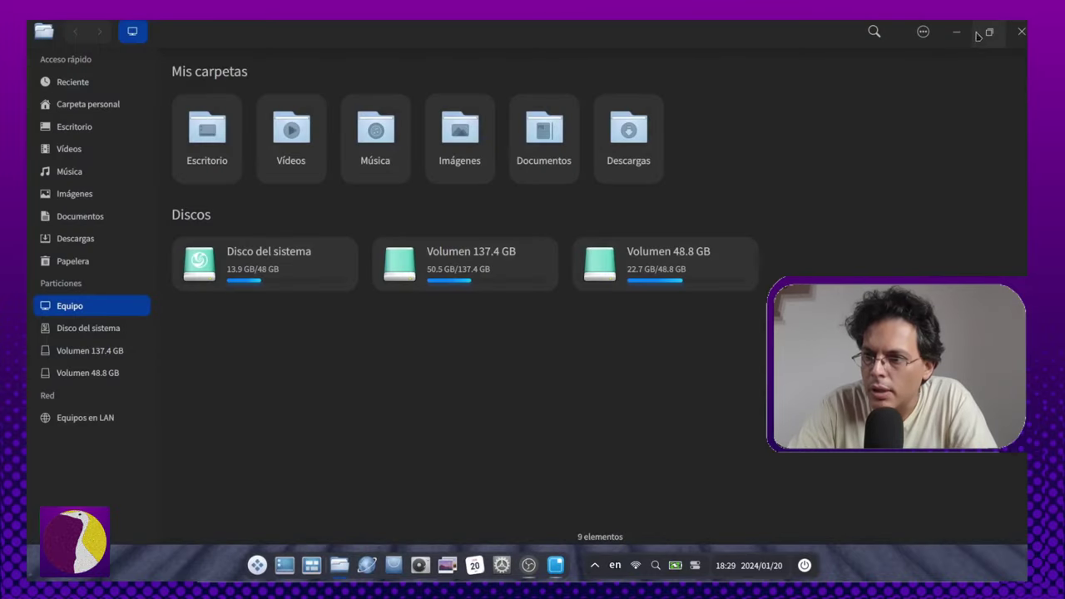
mouse_move(991, 37)
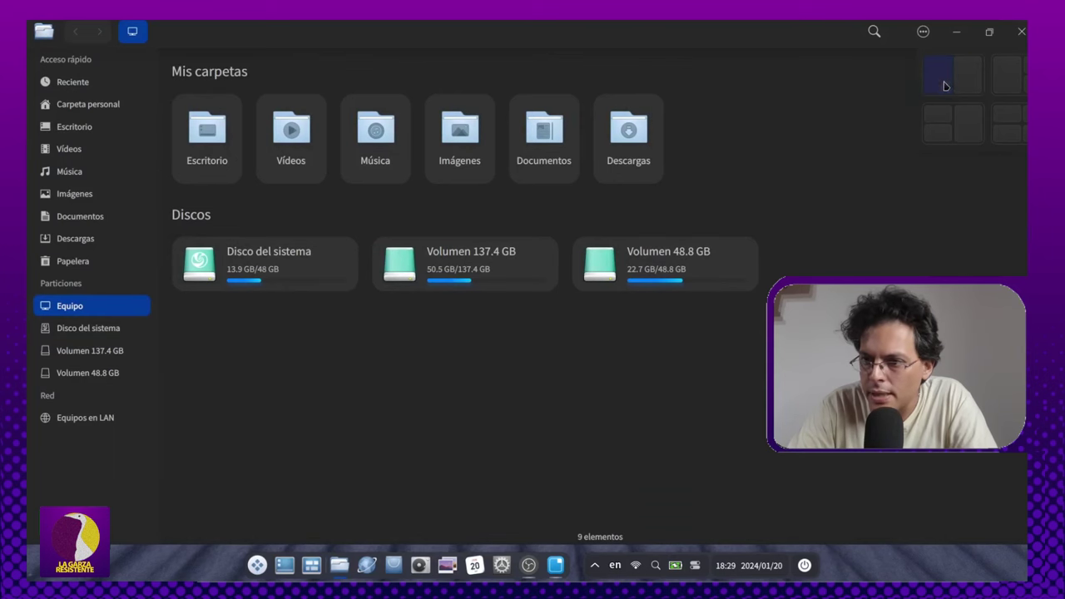
left_click(948, 84)
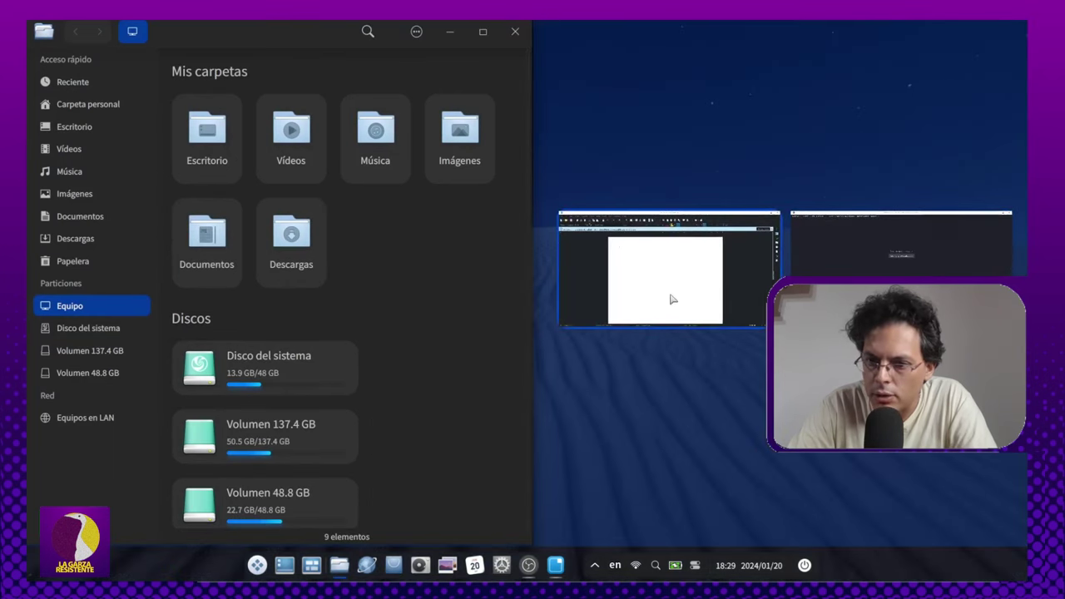
left_click(673, 299)
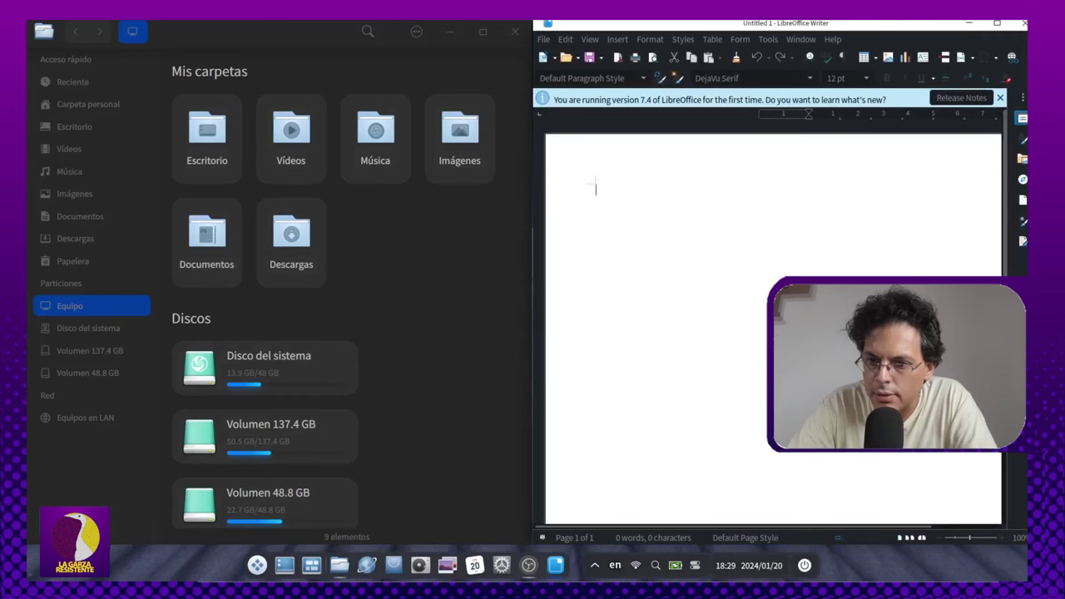
left_click(1000, 98)
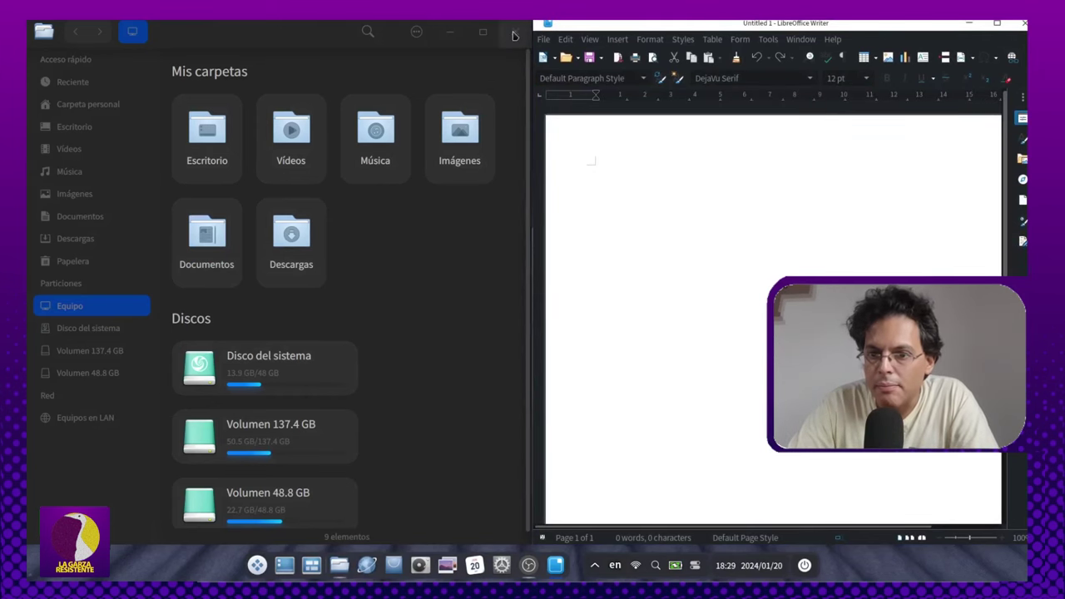
left_click(515, 31)
left_click(998, 24)
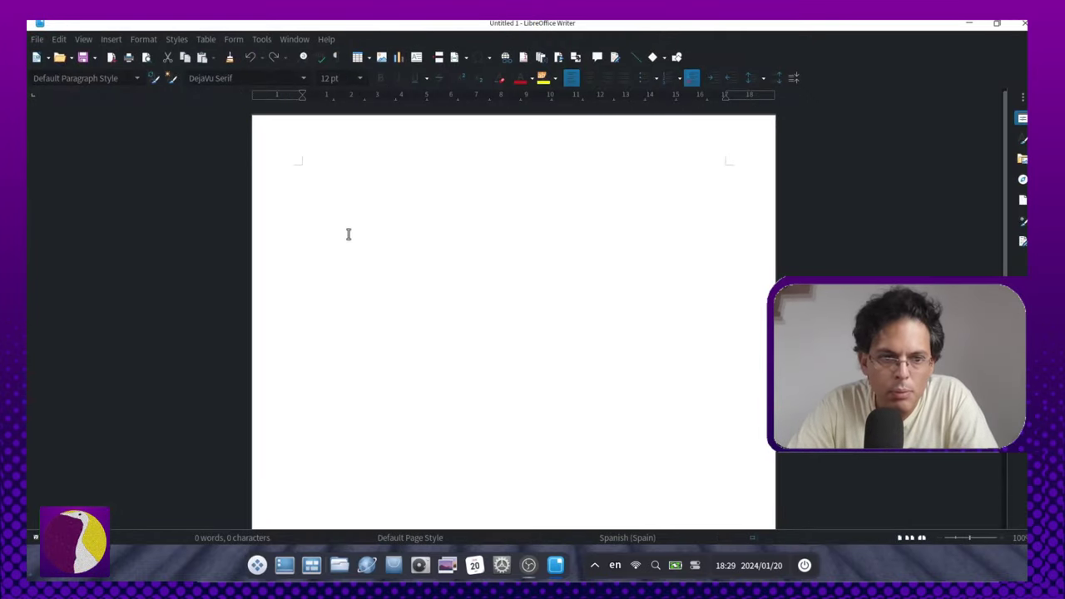
Step: Browse Writer's Window menu of open documents, then close the Untitled 1 Writer window
left_click(205, 39)
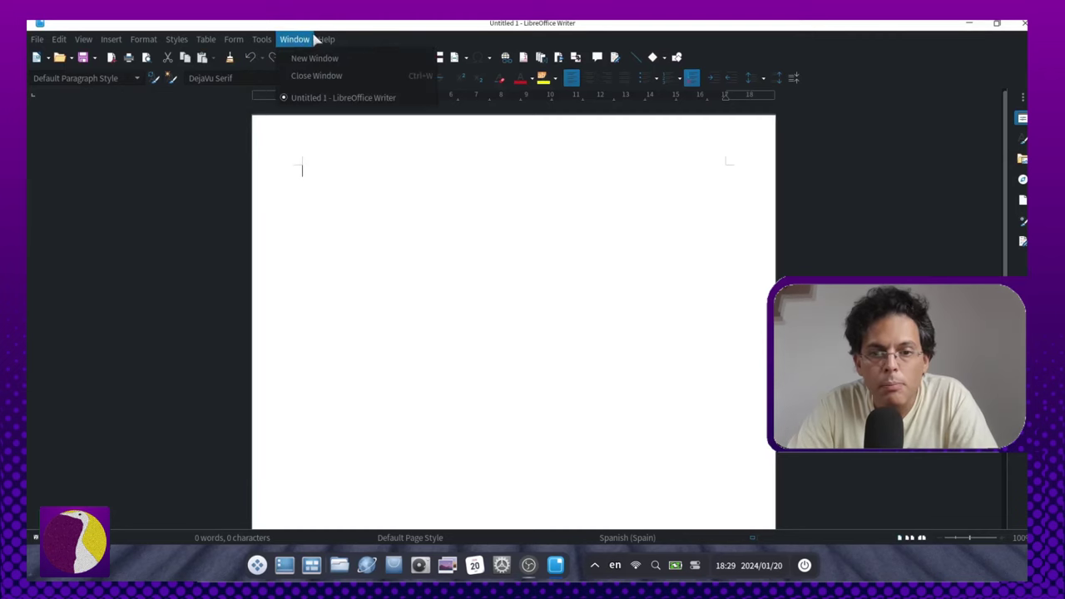
mouse_move(343, 41)
left_click(297, 42)
left_click(298, 42)
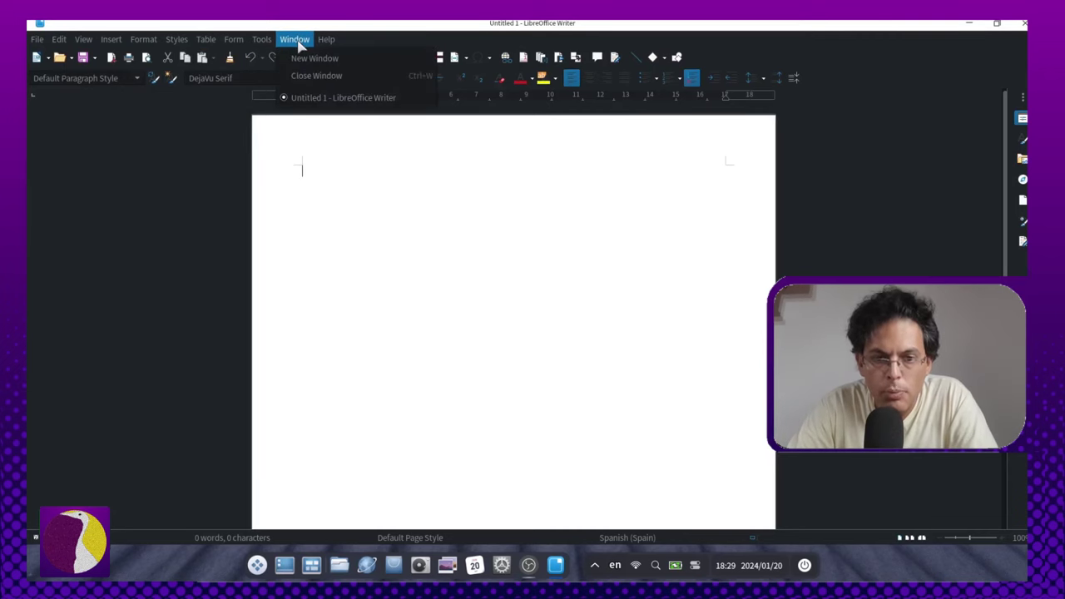
left_click(298, 41)
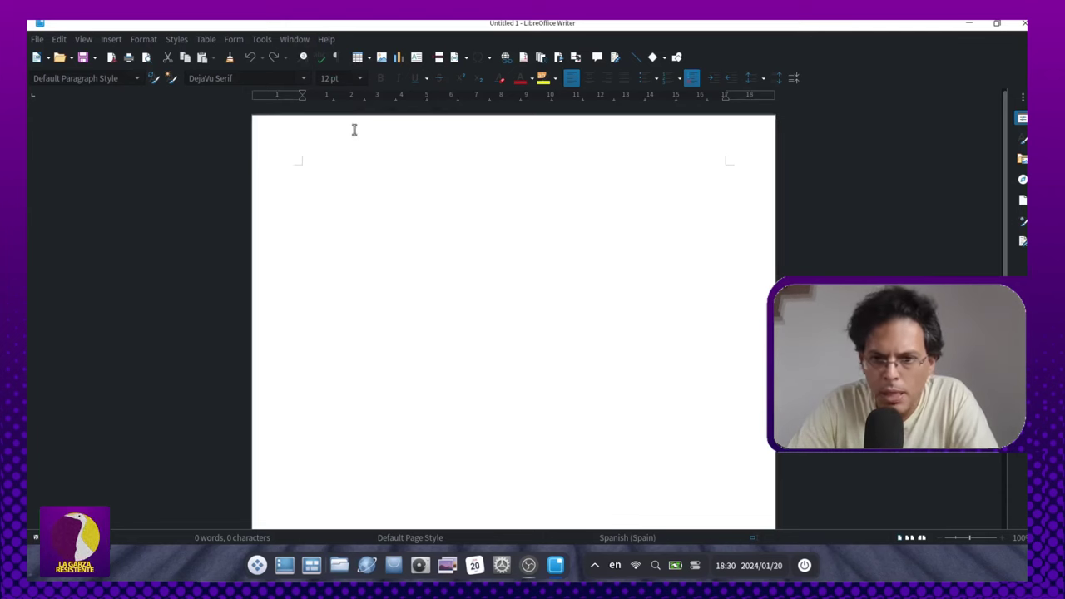
left_click(295, 39)
left_click(294, 39)
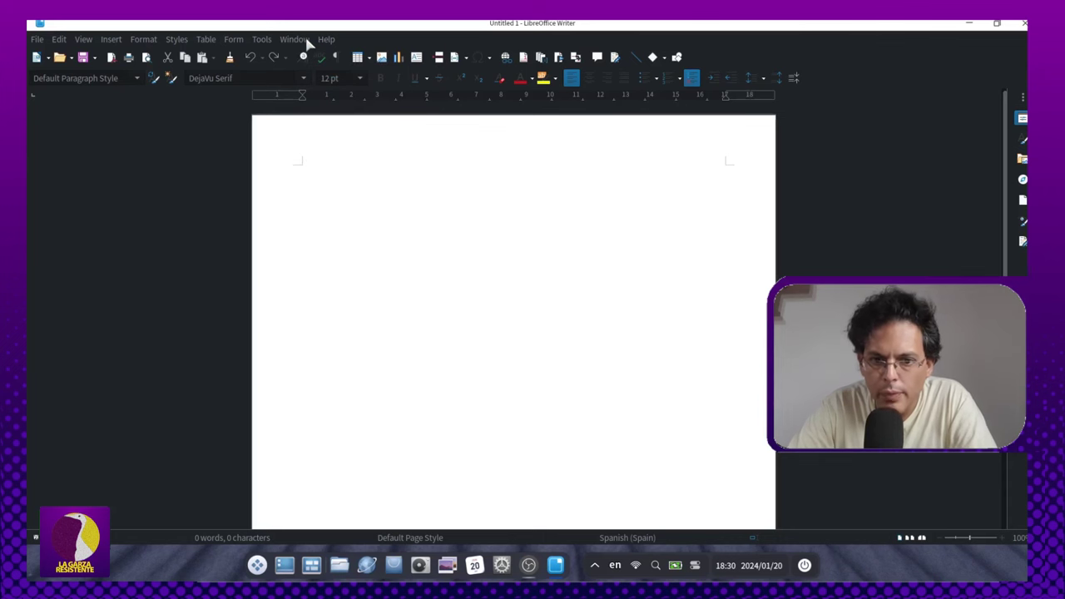
left_click(294, 39)
left_click(306, 41)
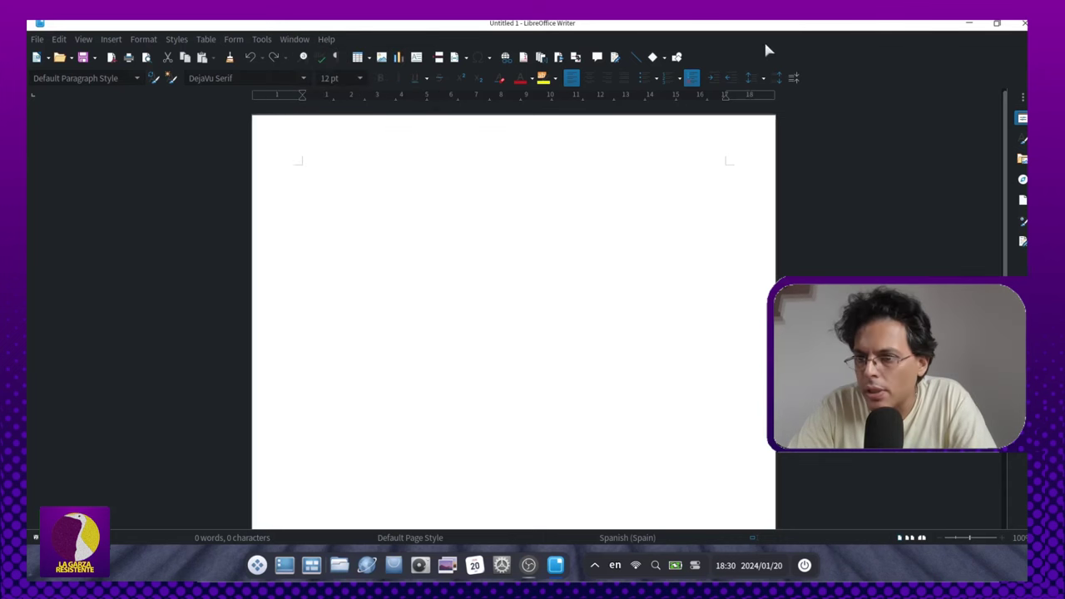
left_click(1022, 25)
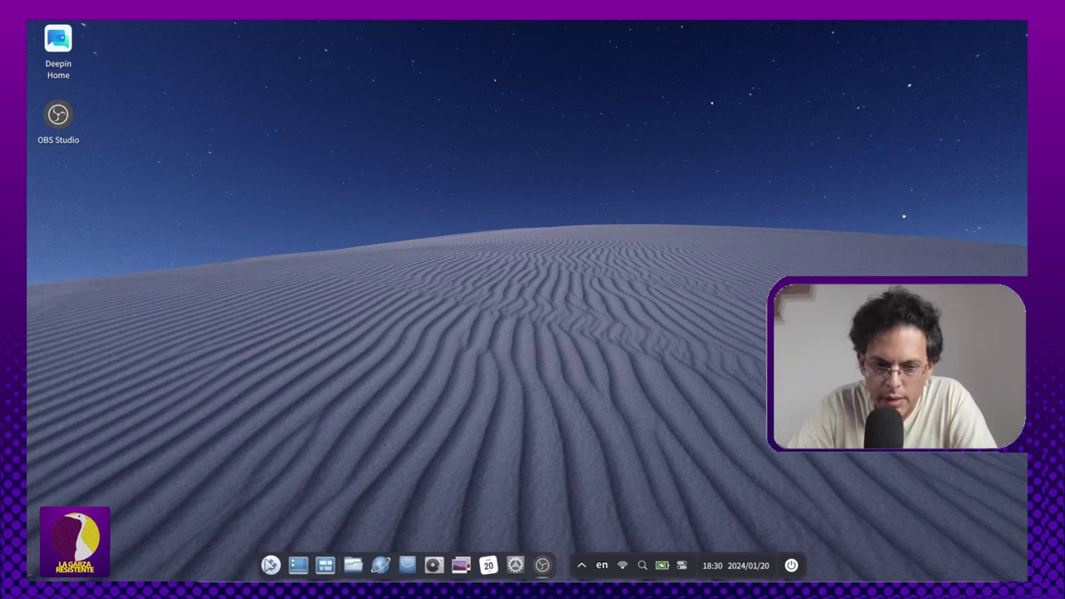
left_click(270, 565)
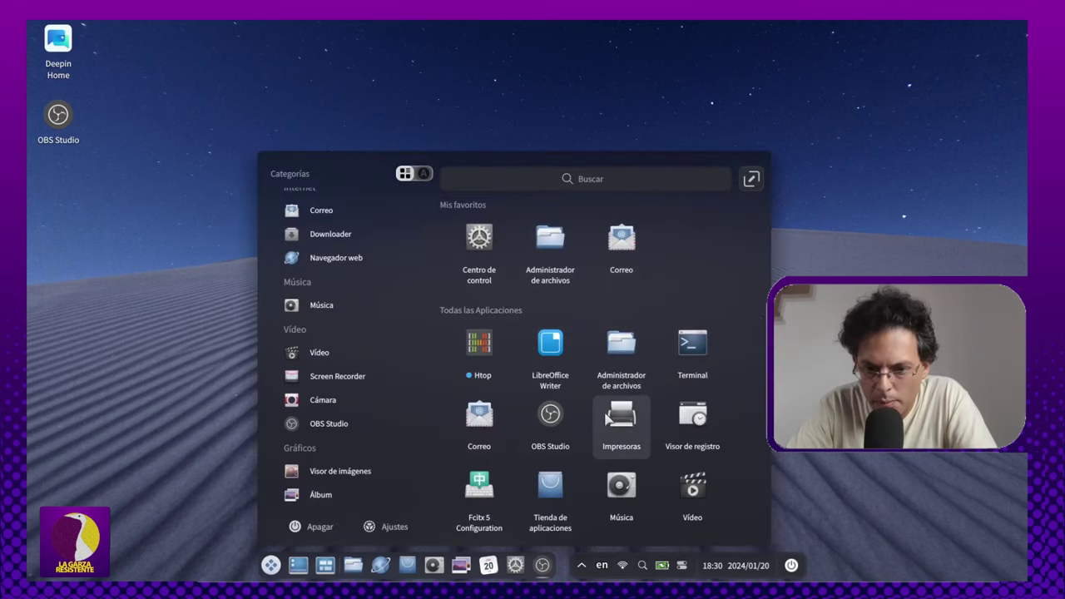
Step: Launch deepin Music from the expanded launcher and maximize its empty library
scroll(621, 425, "down", 3)
key("super")
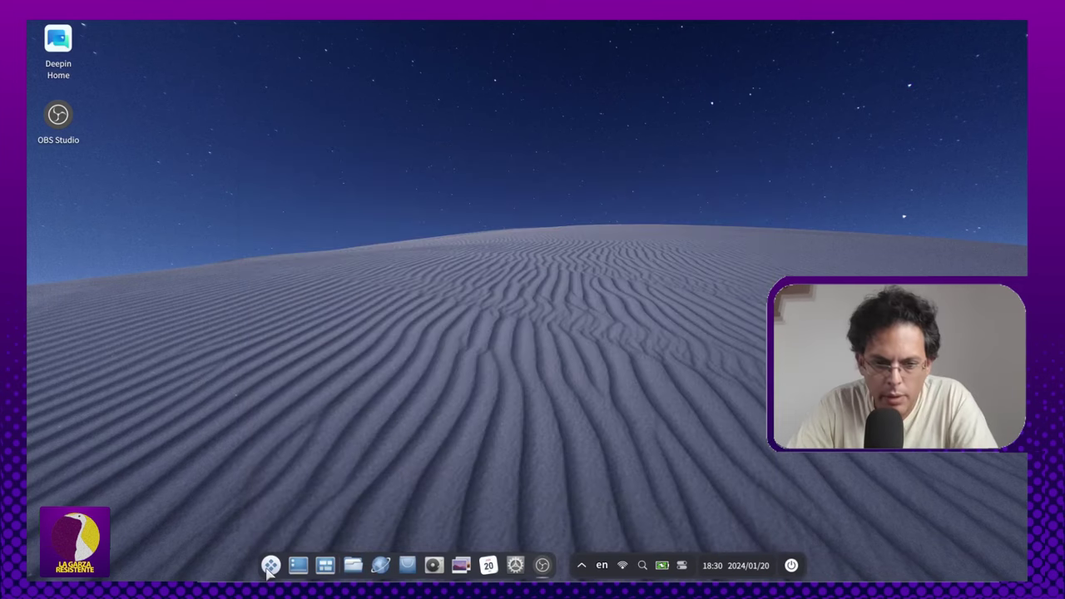
key("super")
left_click(752, 179)
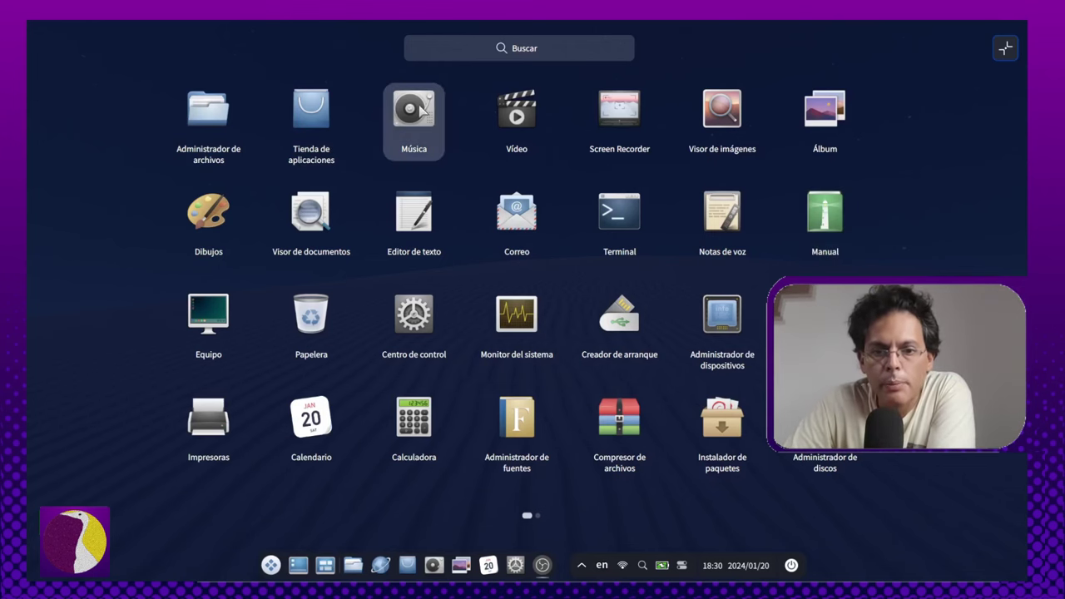
left_click(370, 114)
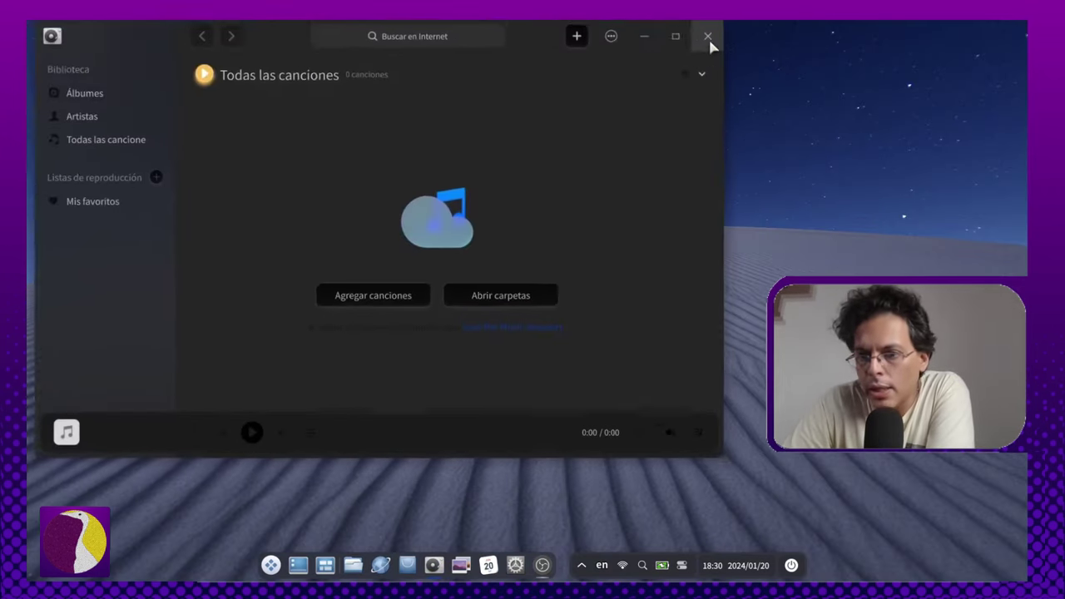
left_click(675, 32)
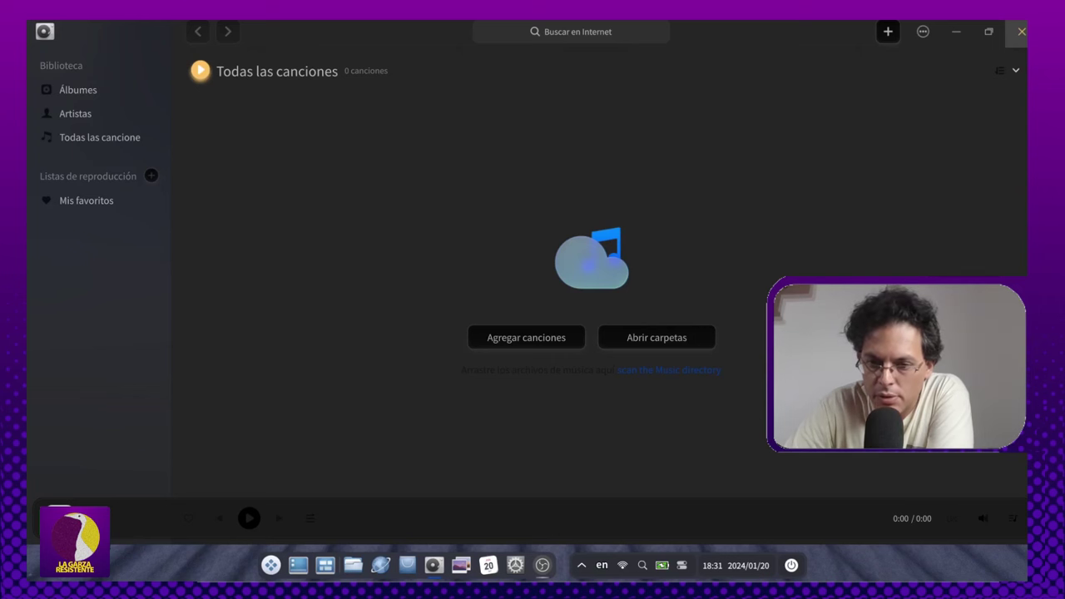
Step: Quit deepin Music entirely instead of minimizing to tray, then launch the video player
left_click(1021, 32)
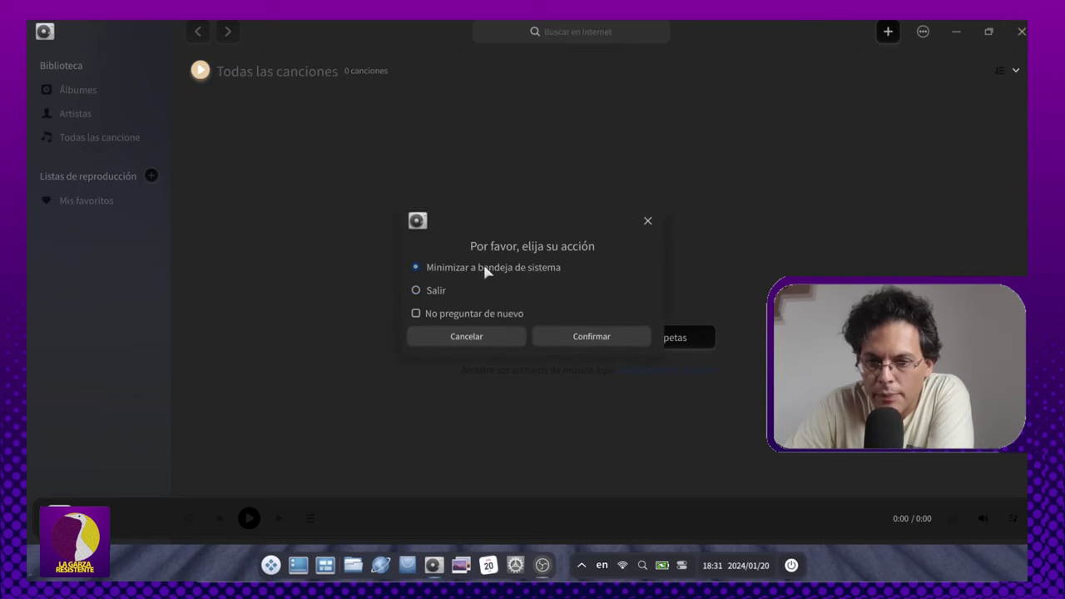
left_click(420, 290)
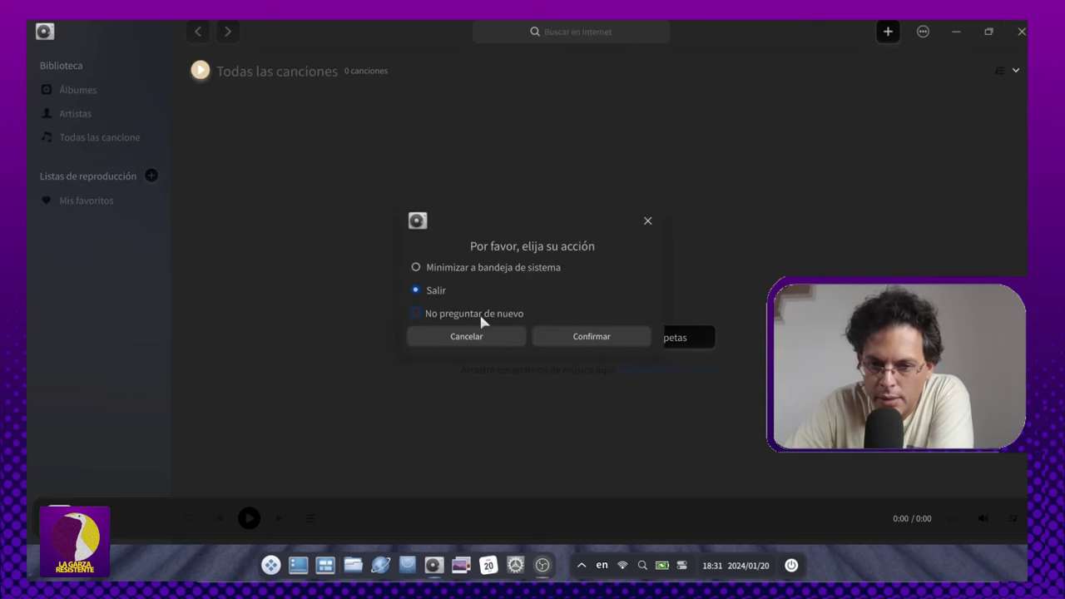
left_click(637, 335)
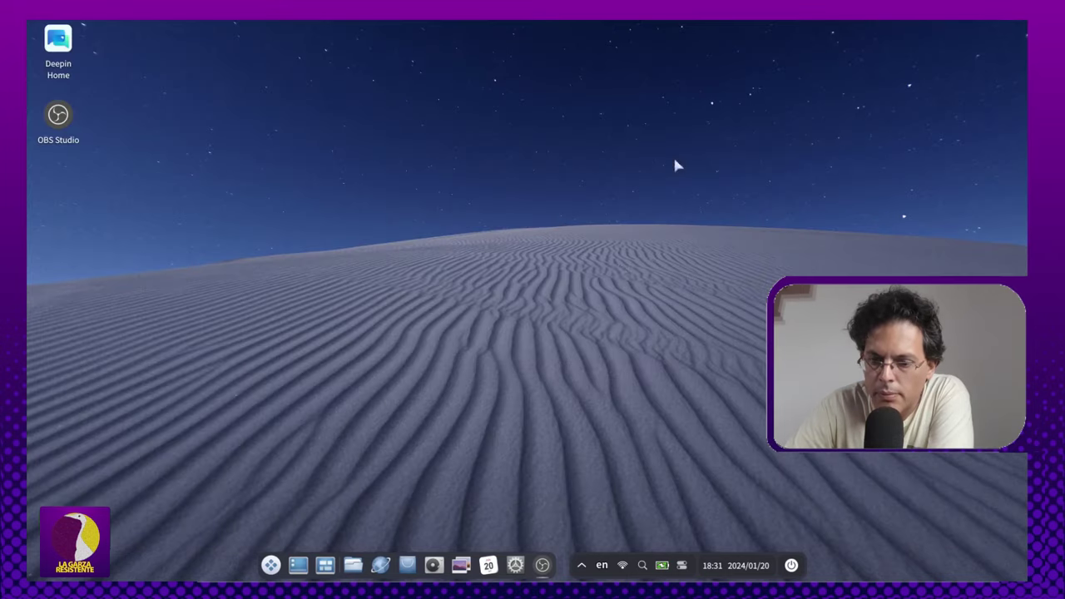
left_click(271, 564)
left_click(530, 121)
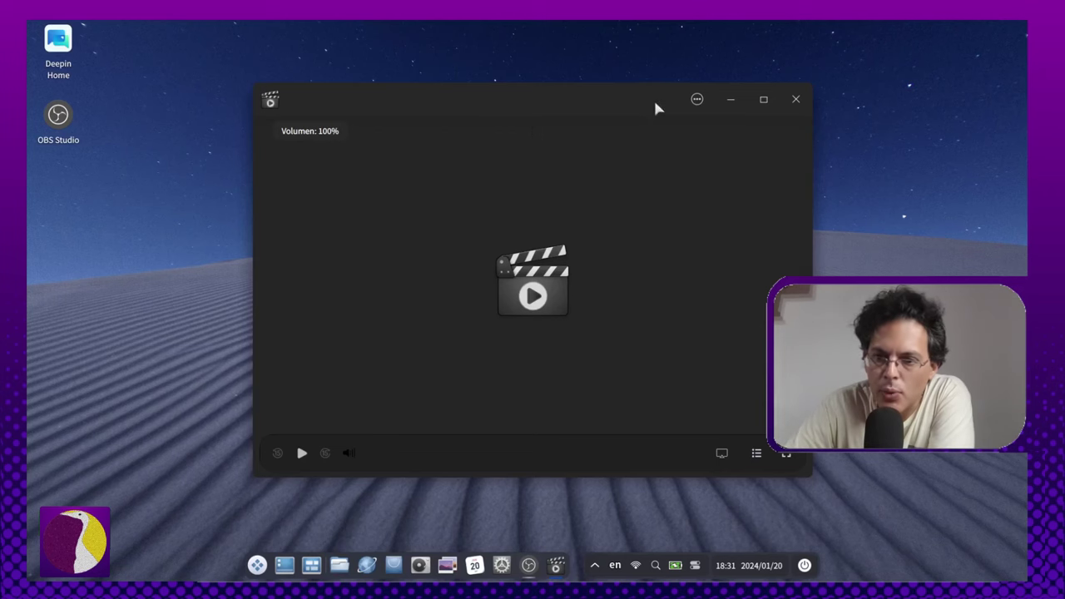
Step: Close the video player and open deepin Album maximized on its empty photo collection
left_click_drag(658, 107, 650, 67)
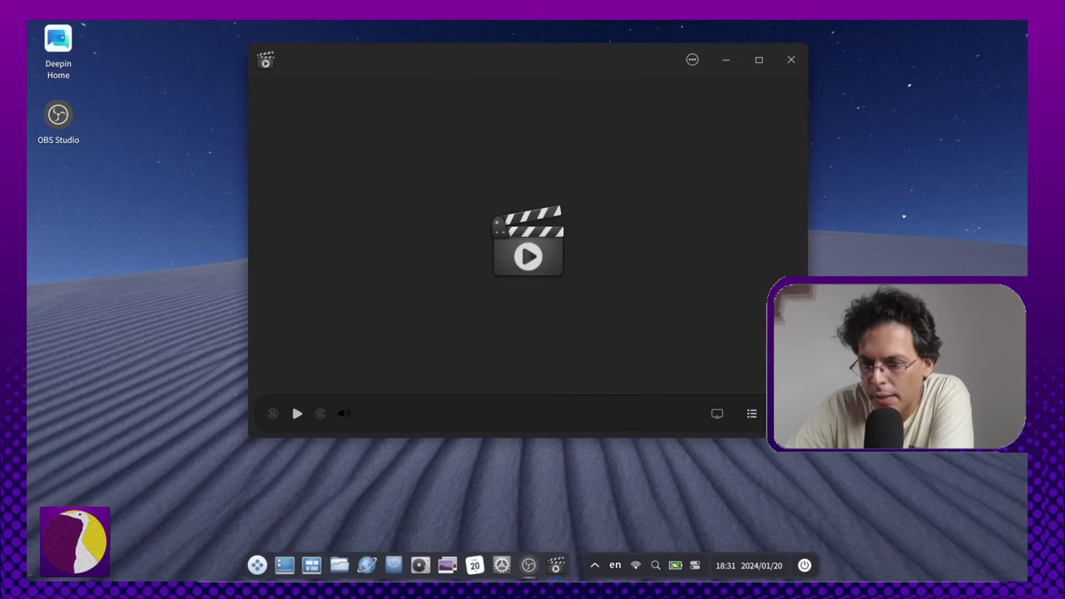
left_click(790, 59)
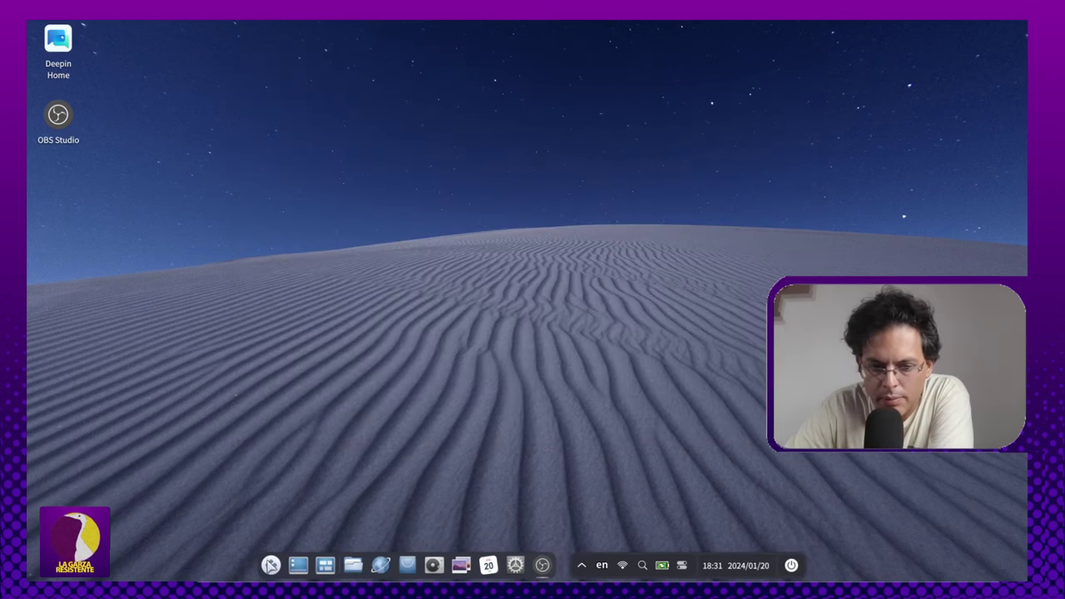
left_click(271, 565)
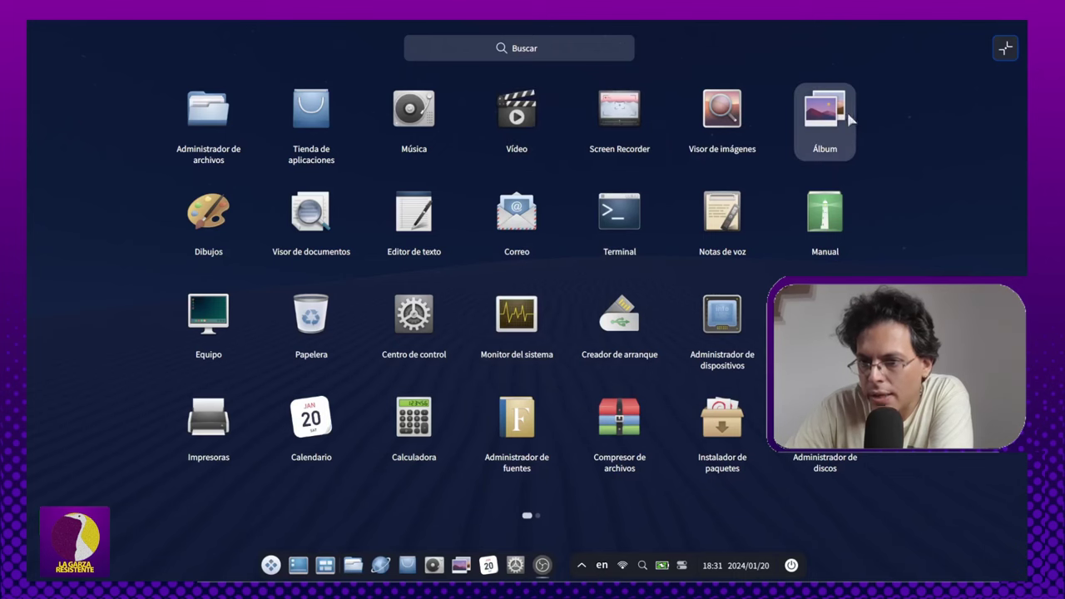
left_click(480, 286)
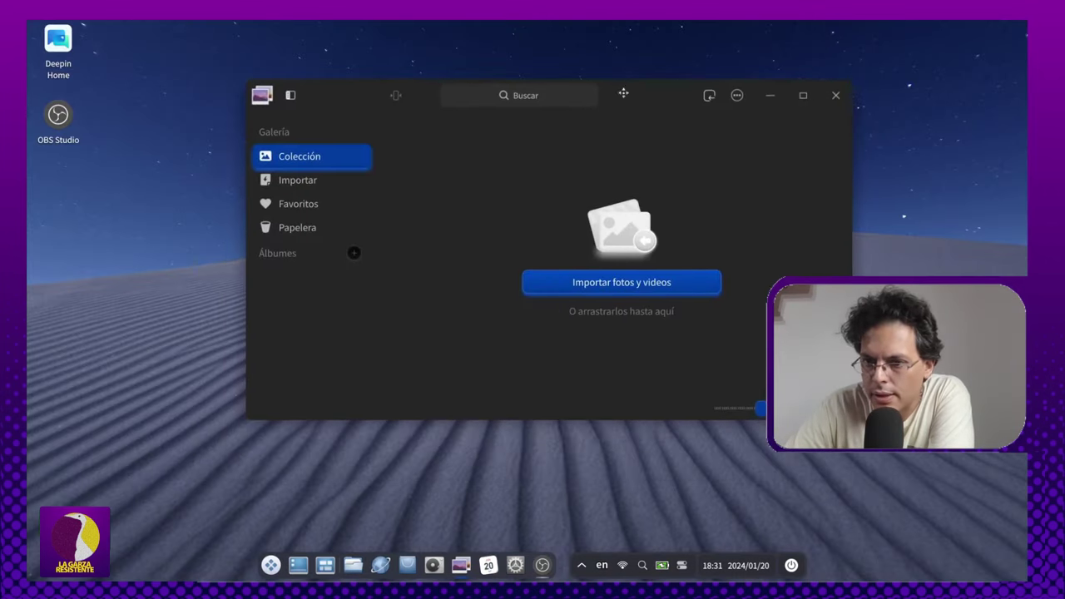
left_click(800, 98)
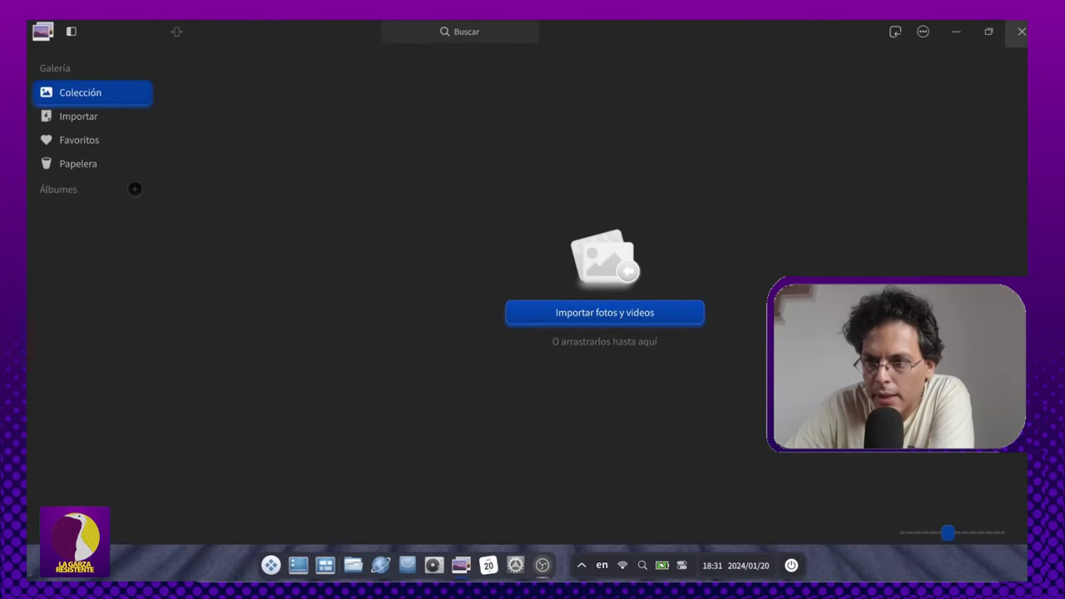
Step: Close Album and launch deepin Draw (Dibujos) from the launcher
left_click(1022, 30)
left_click(271, 575)
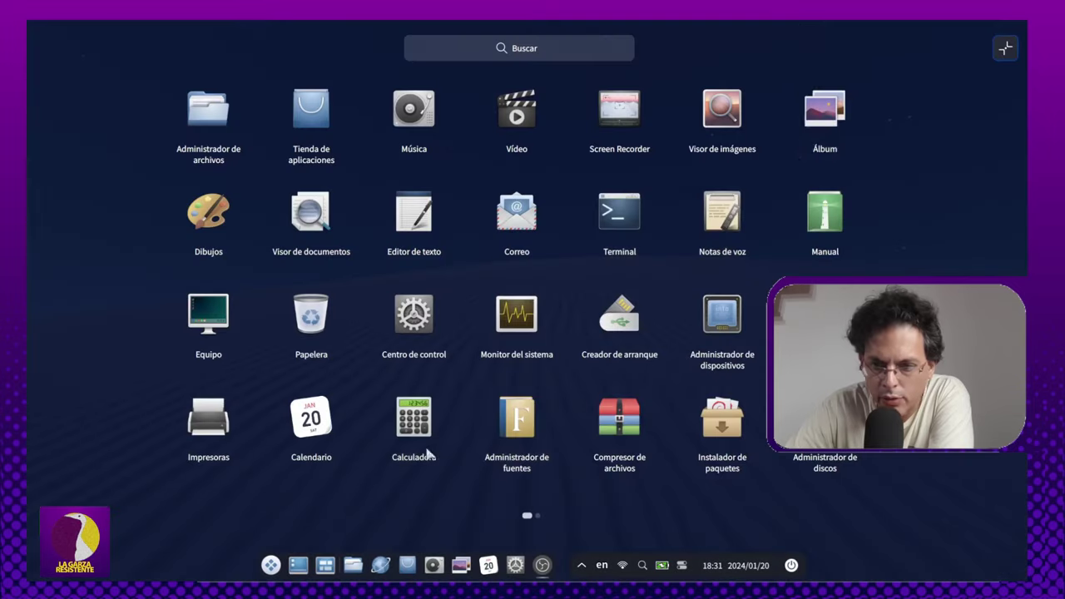
left_click(787, 157)
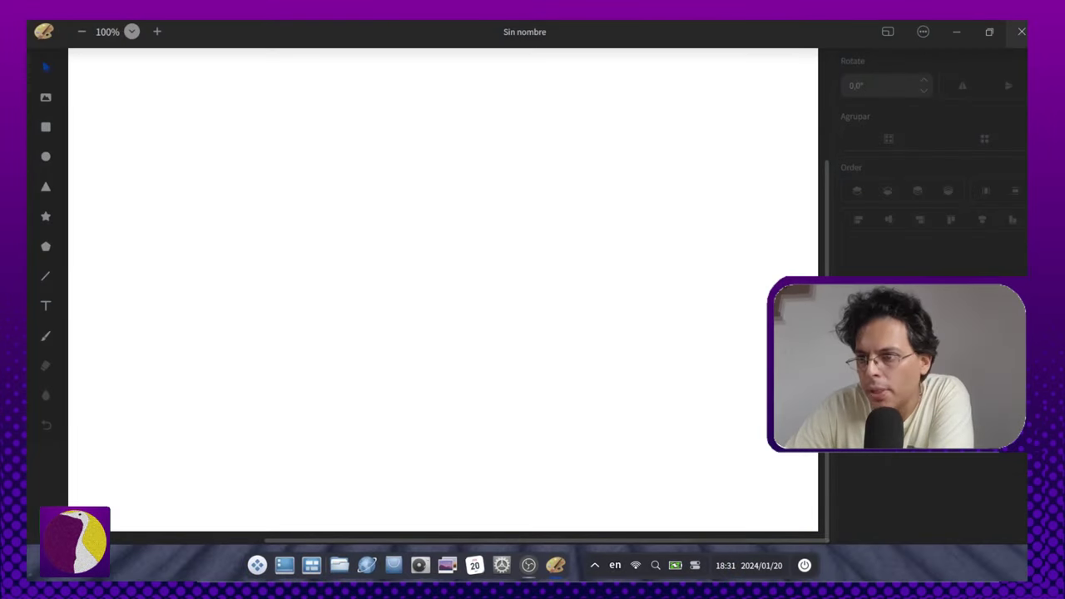
Step: Check Draw's About dialog showing version 6.0.5, then close Draw and reopen the launcher
left_click(922, 31)
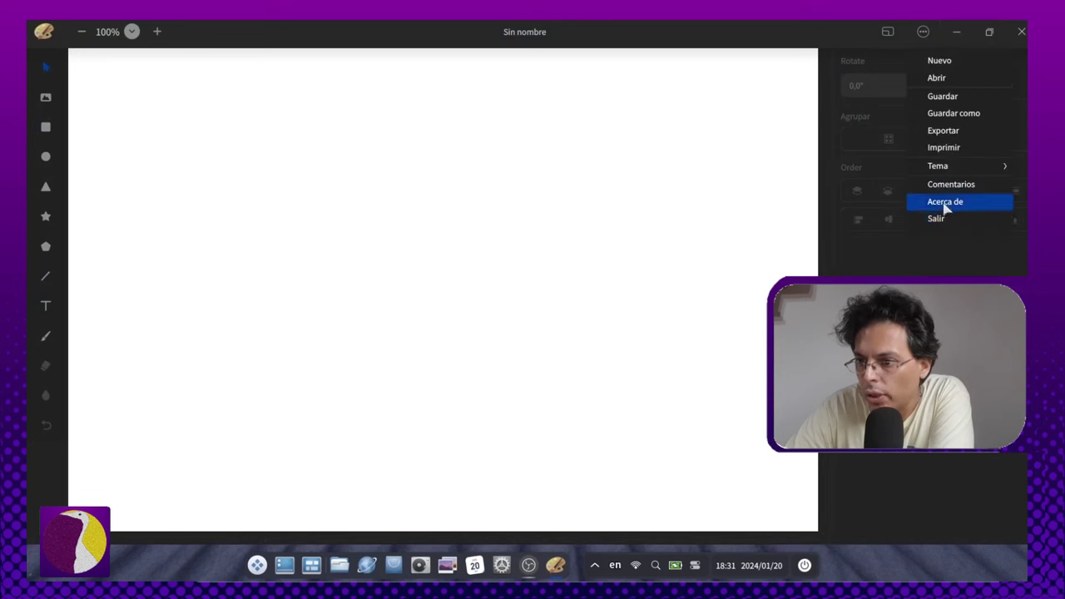
left_click(945, 200)
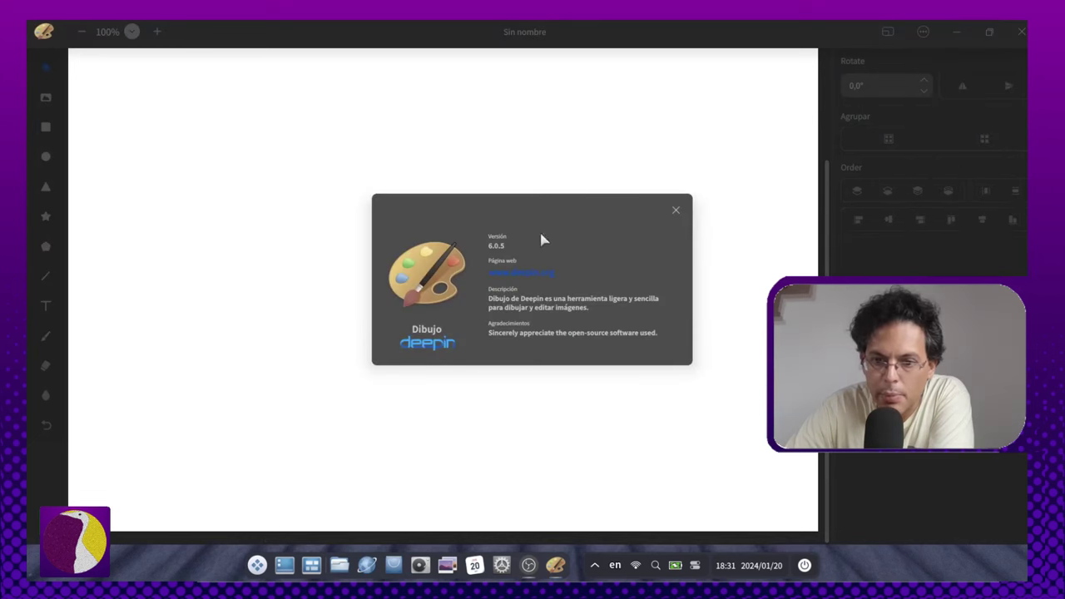
left_click(675, 210)
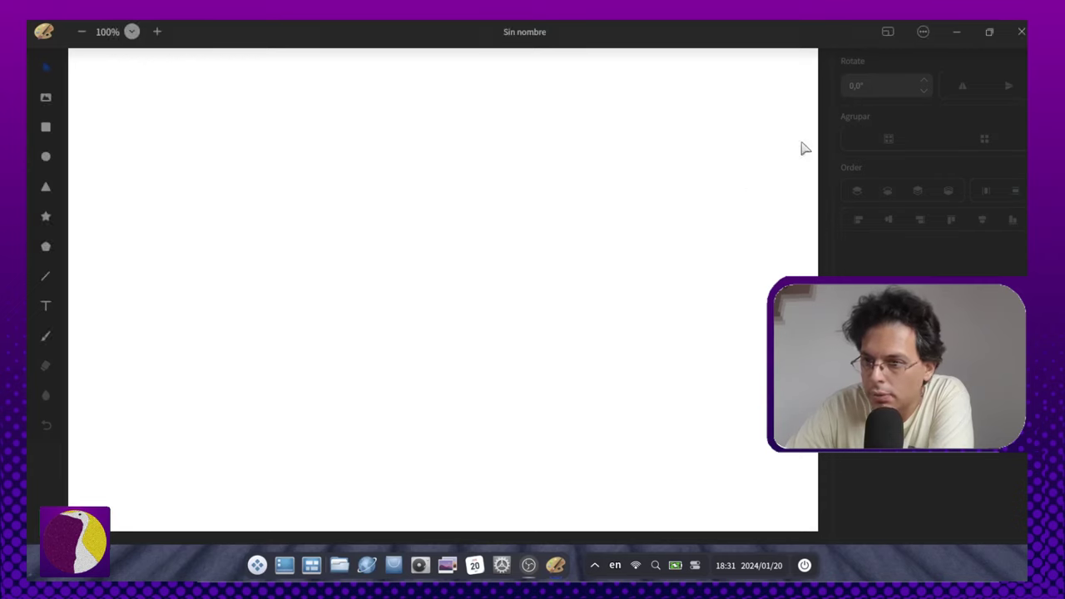
left_click(1021, 32)
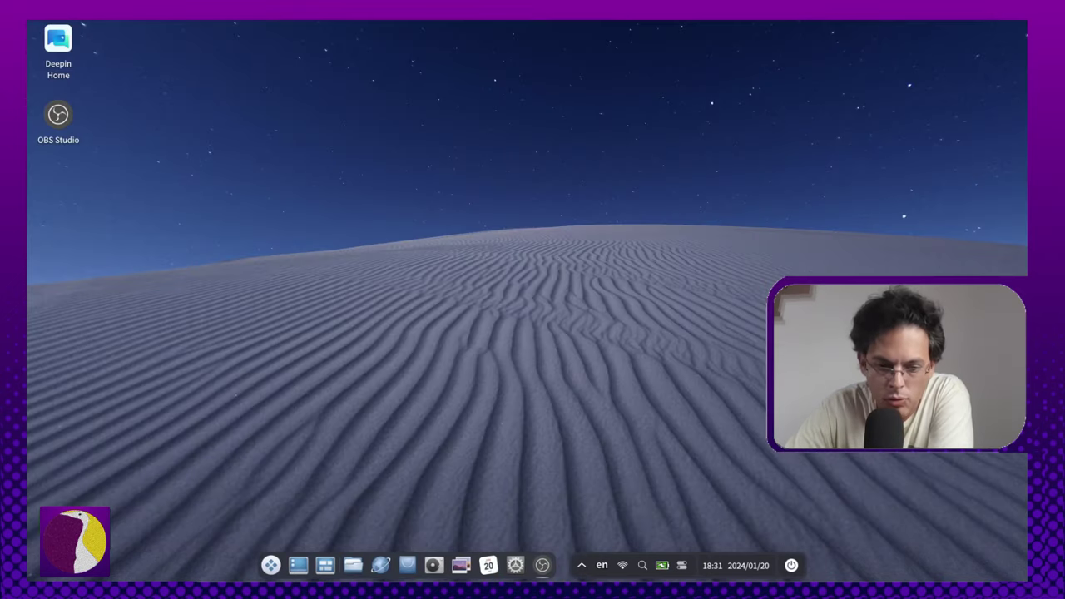
left_click(270, 566)
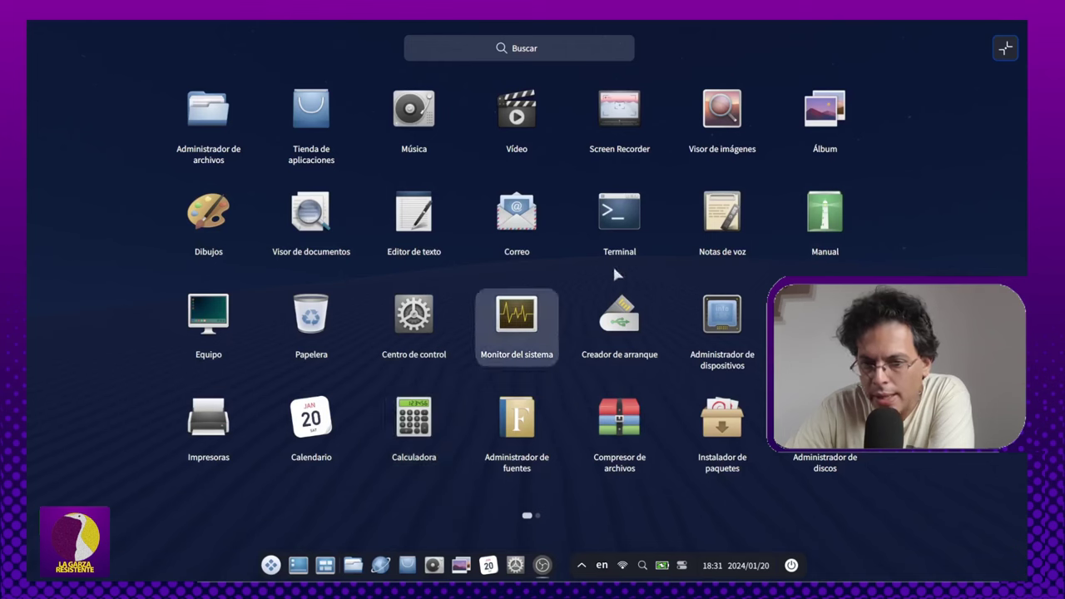
Step: Launch Creador de arranque, confirm version 5.7.6 in its About dialog, then close it and reopen the launcher
left_click(632, 335)
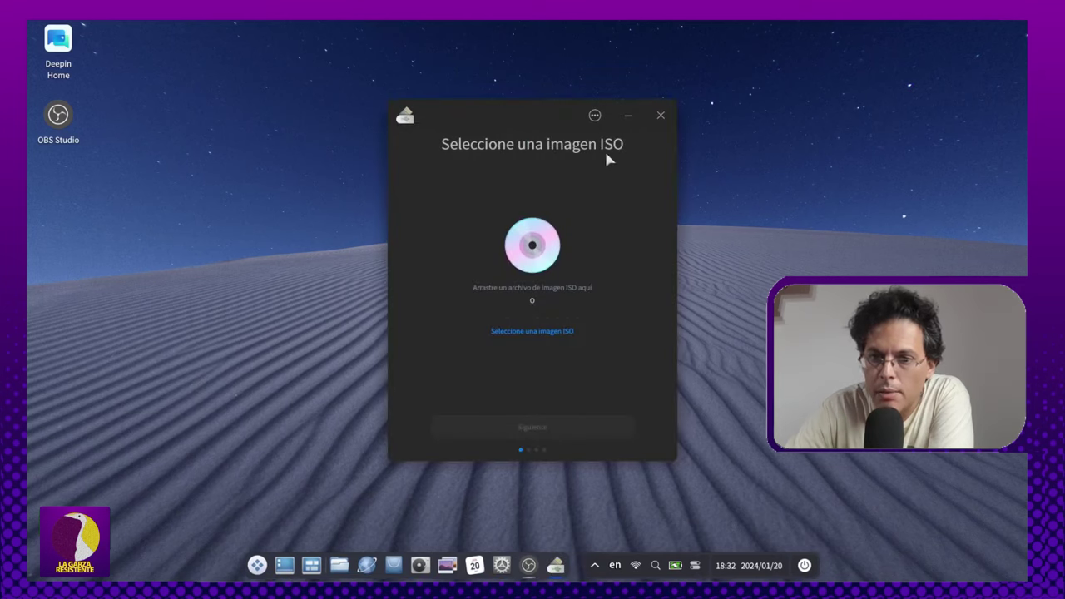
left_click(594, 115)
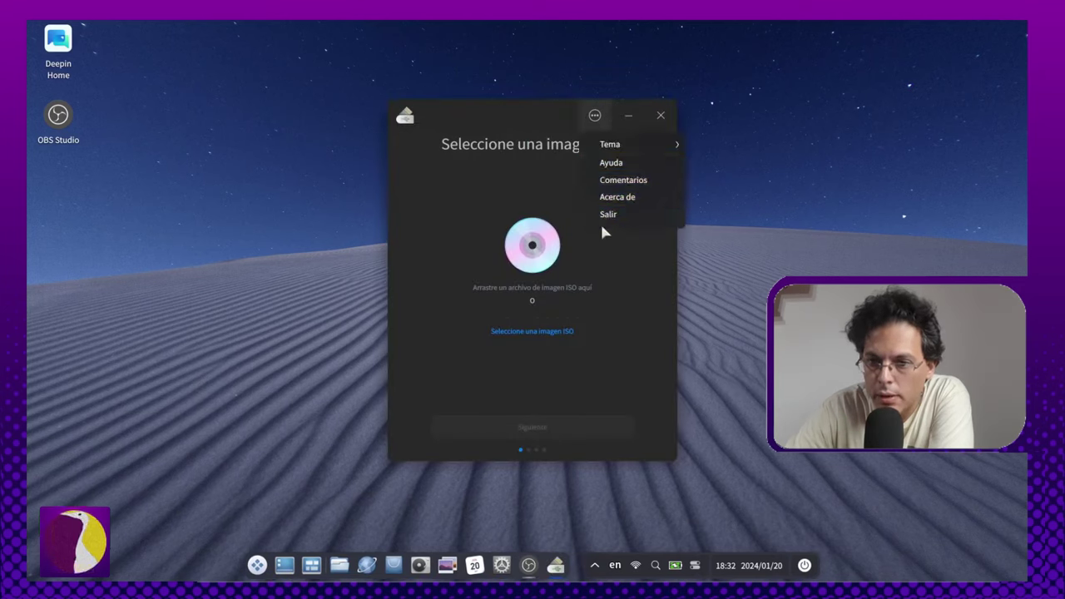
left_click(616, 197)
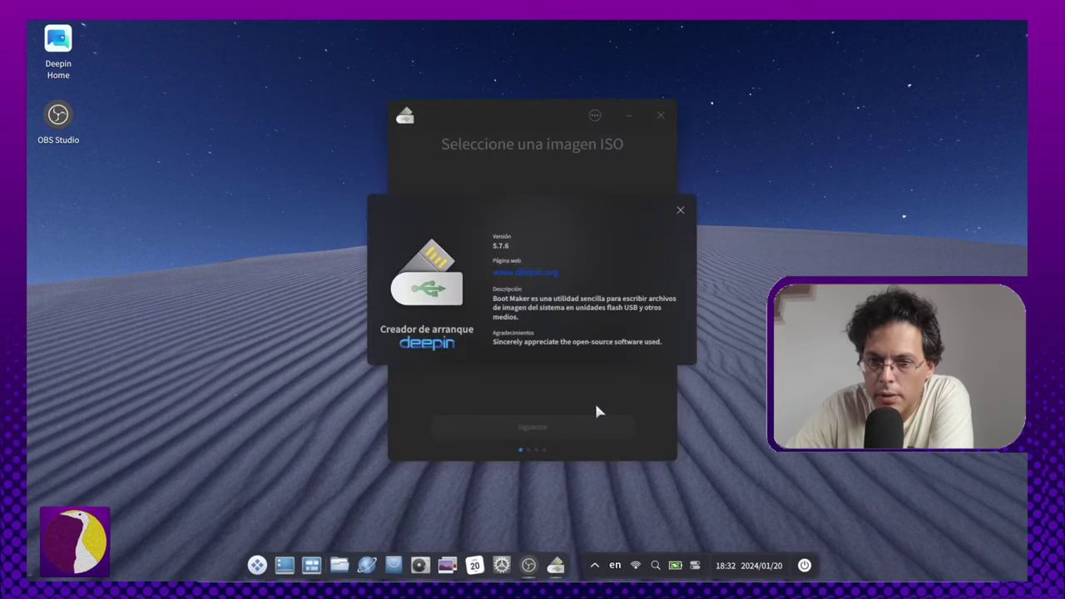
left_click(680, 200)
left_click(660, 115)
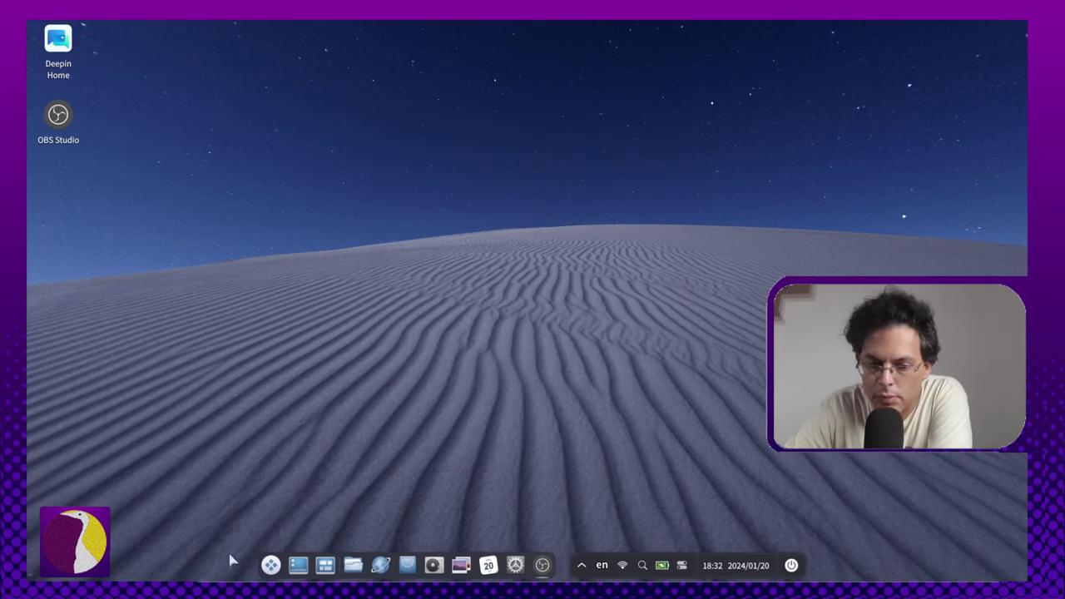
left_click(270, 565)
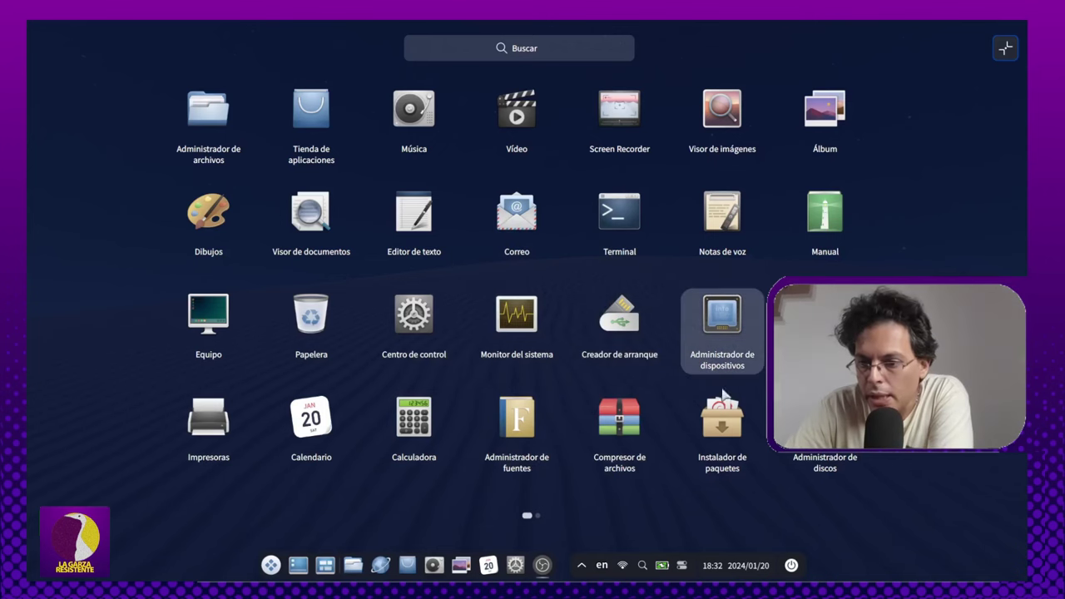
Step: Open Device Manager full-screen and view CPU, motherboard, memory, sound, battery, Bluetooth, network, mouse and keyboard details
left_click(723, 352)
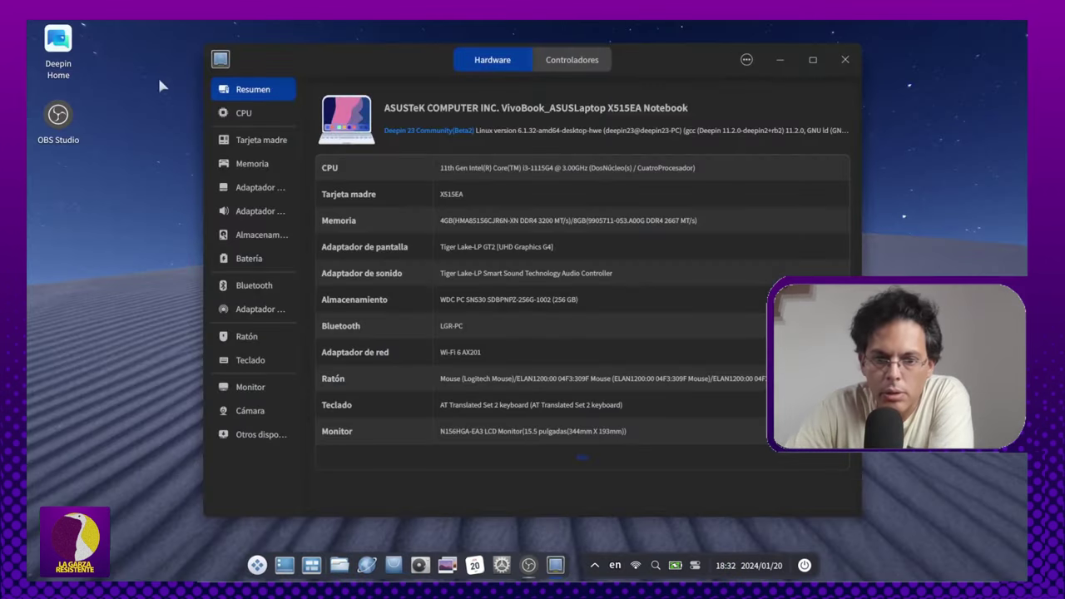
left_click(815, 60)
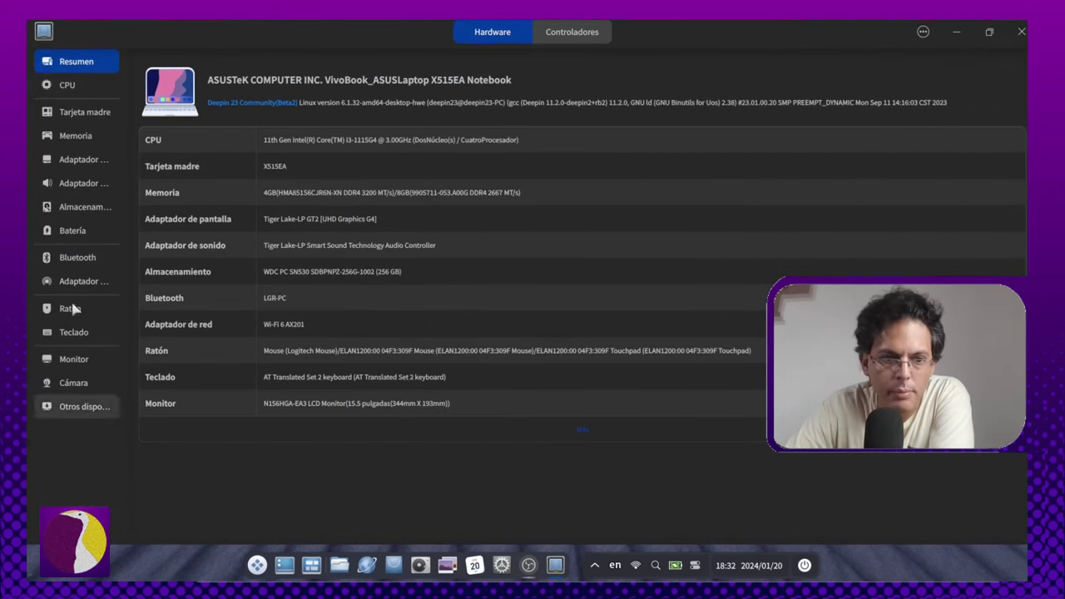
left_click(88, 84)
left_click(93, 112)
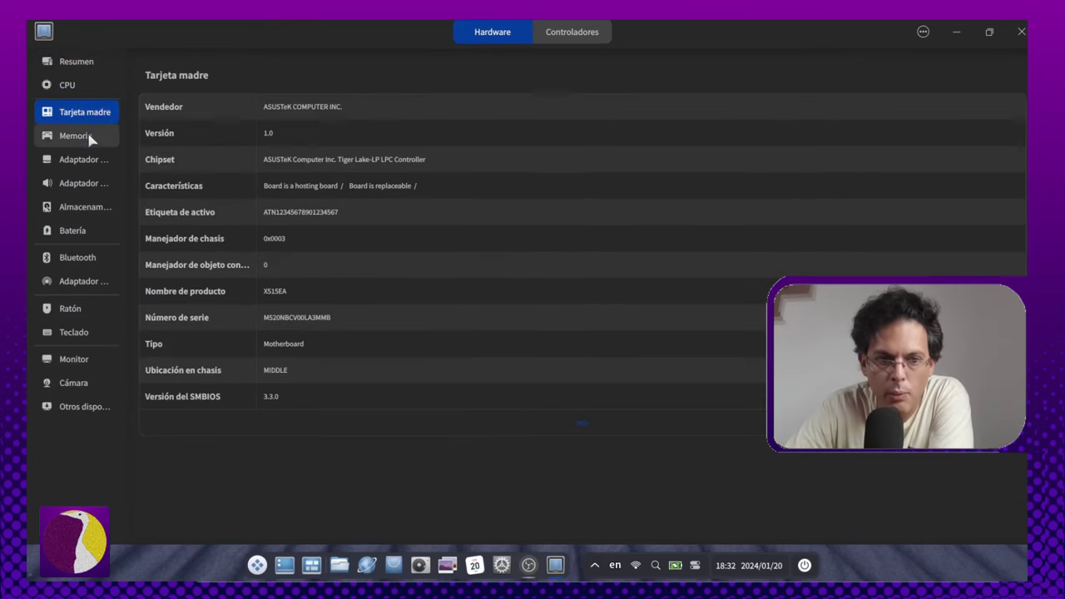
left_click(88, 137)
left_click(88, 183)
left_click(86, 231)
left_click(86, 258)
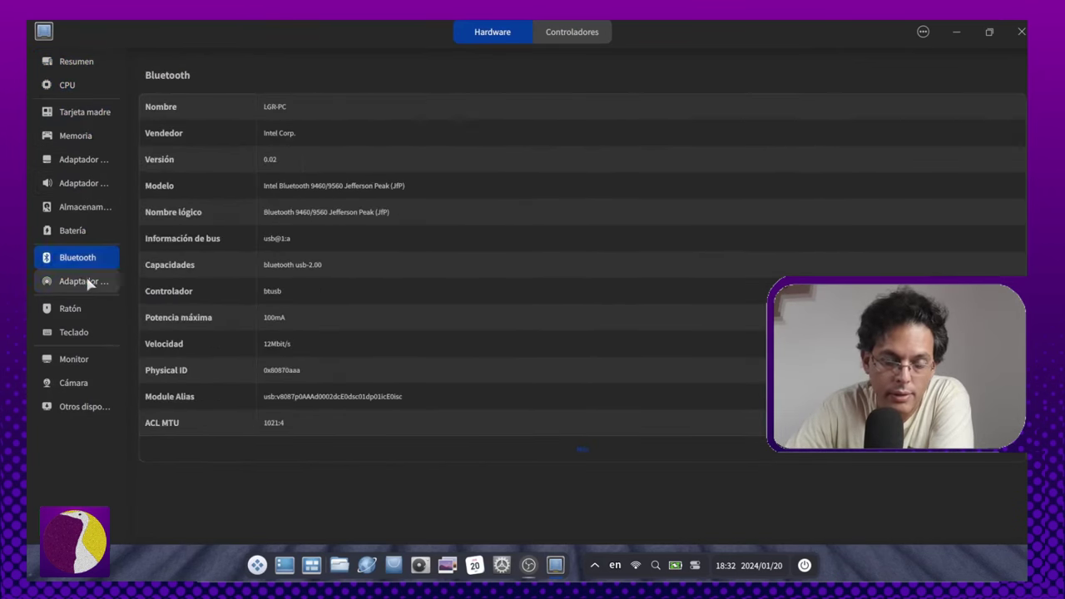
left_click(85, 281)
left_click(85, 307)
left_click(87, 332)
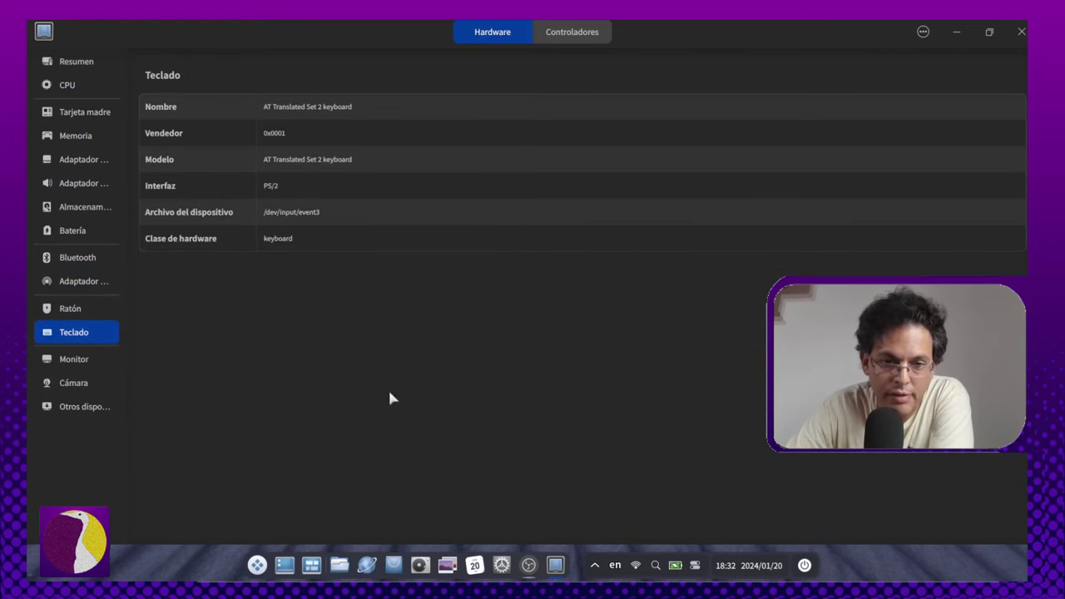
Step: View other devices, camera, monitor and storage, then confirm all four drivers are up to date under Controladores
left_click(79, 406)
left_click(76, 382)
left_click(73, 358)
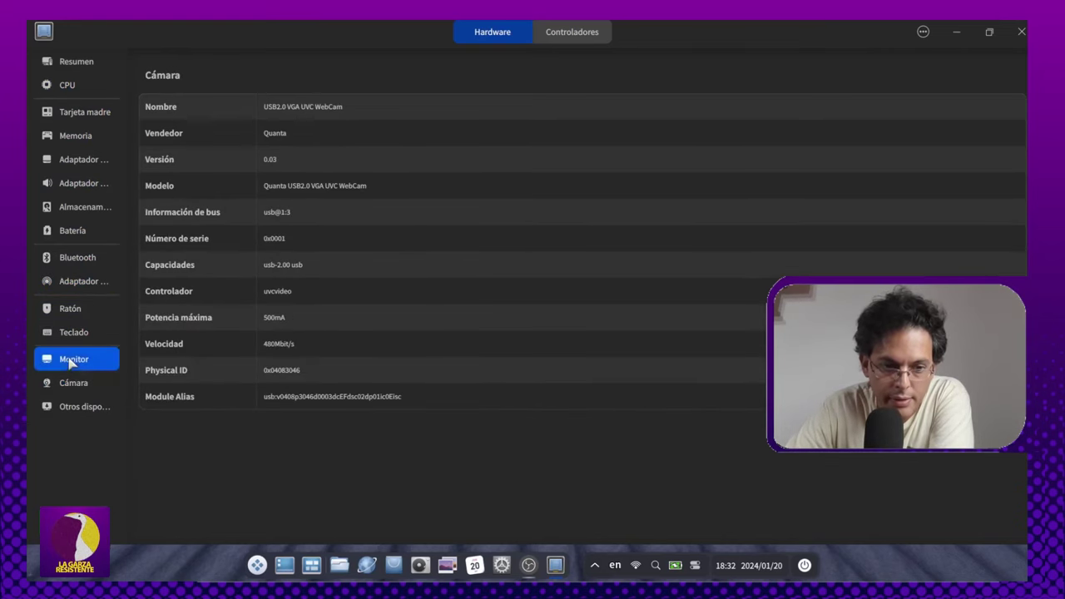
left_click(74, 333)
left_click(70, 310)
left_click(78, 208)
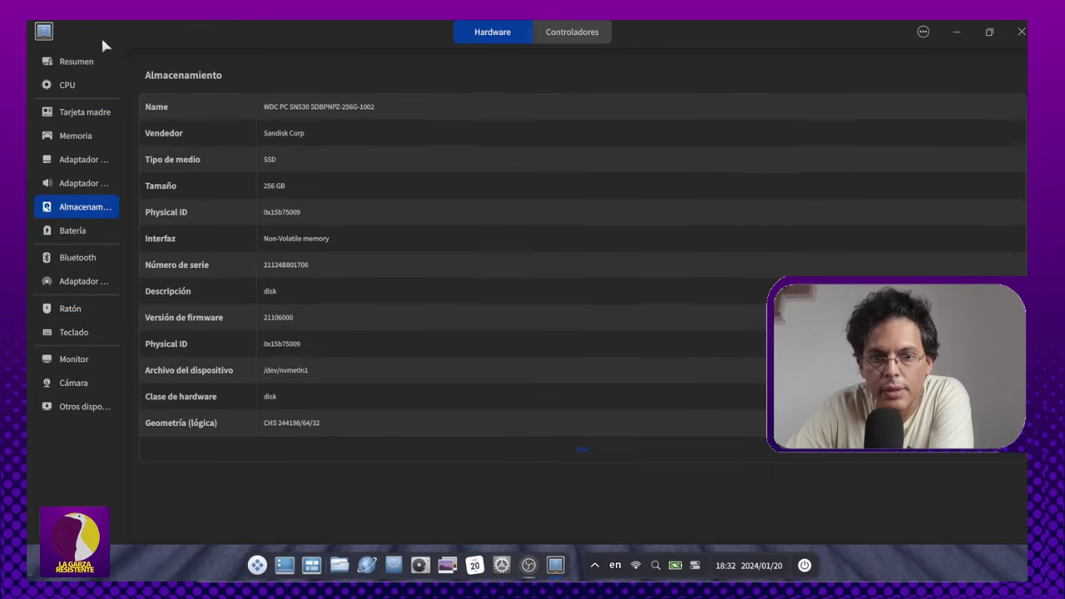
left_click(584, 25)
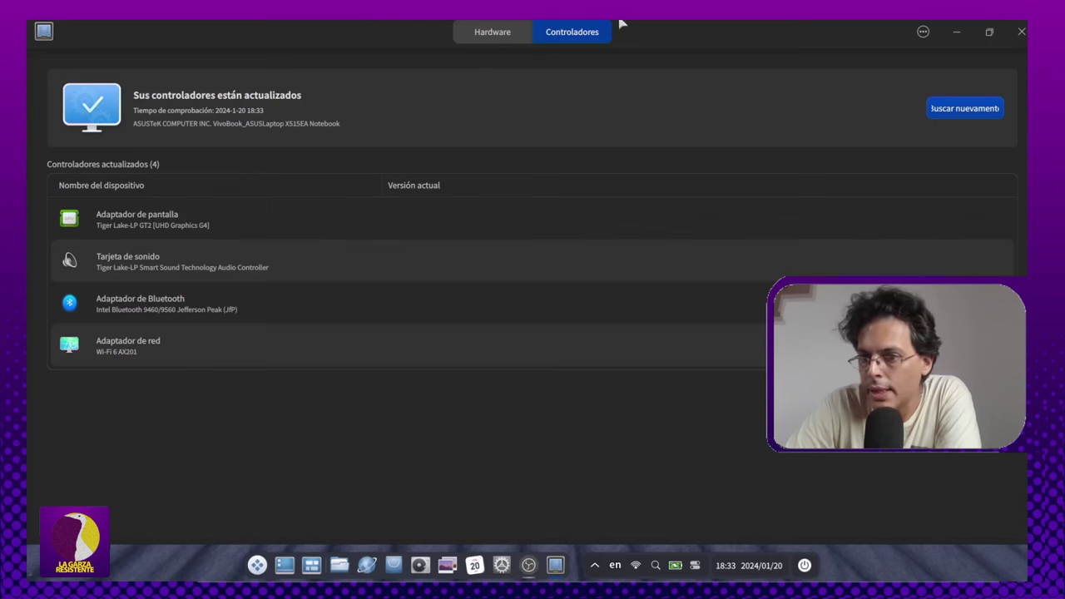
Step: Return to the Hardware tab's Resumen overview and close Device Manager
left_click(471, 34)
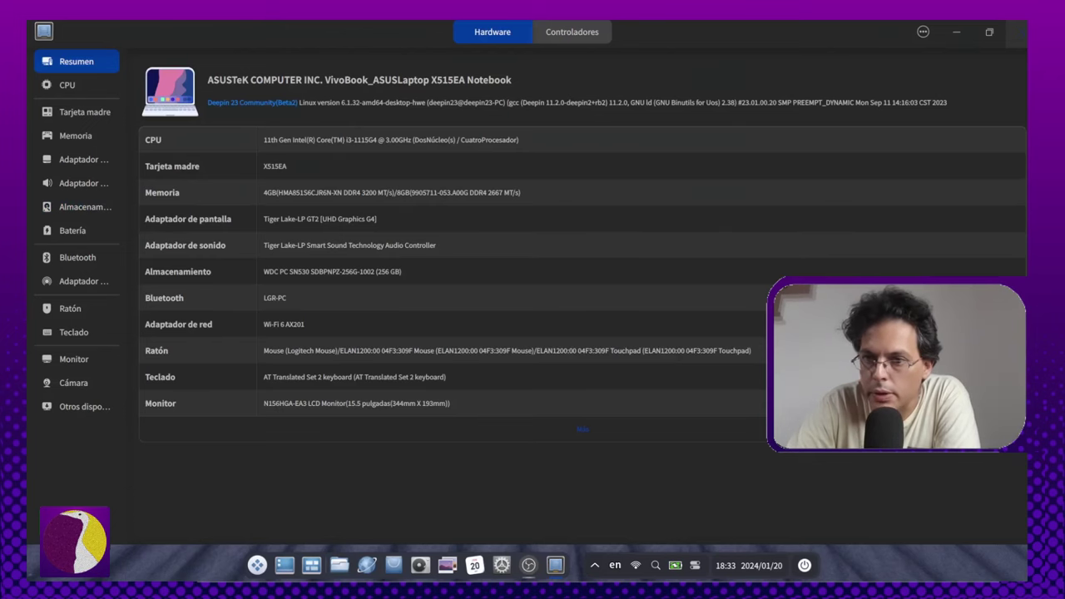
left_click(1020, 31)
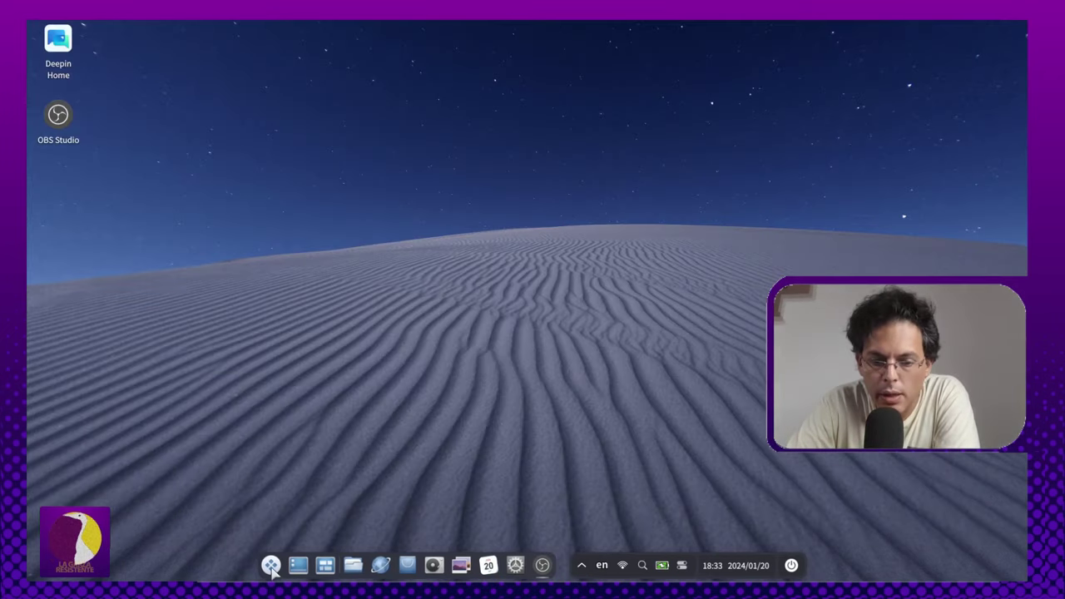
Step: Launch deepin Calendar and maximize it to the January 2024 month view
left_click(271, 566)
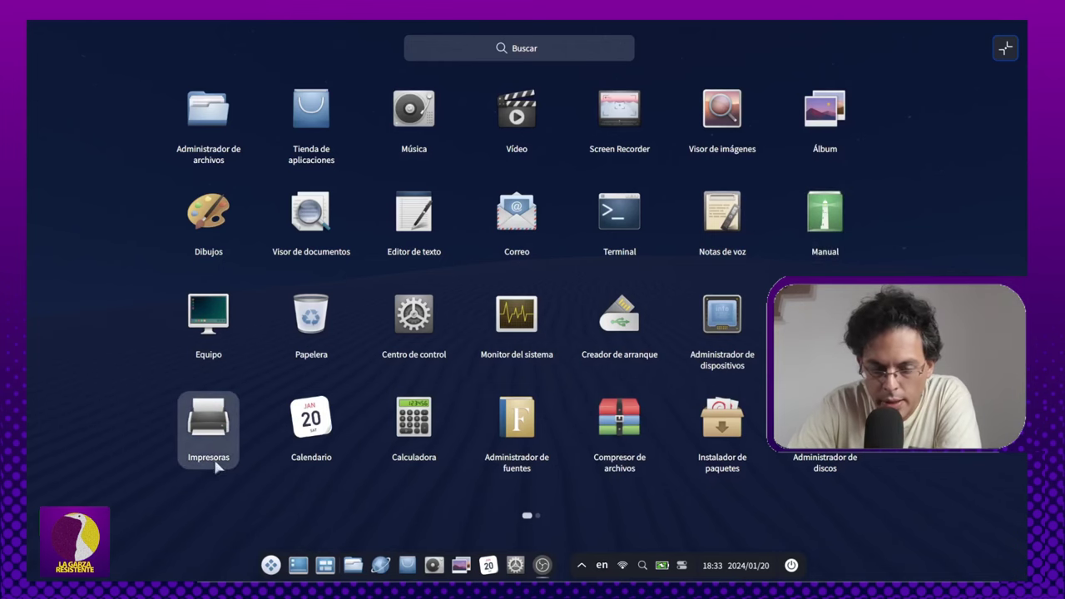
left_click(313, 420)
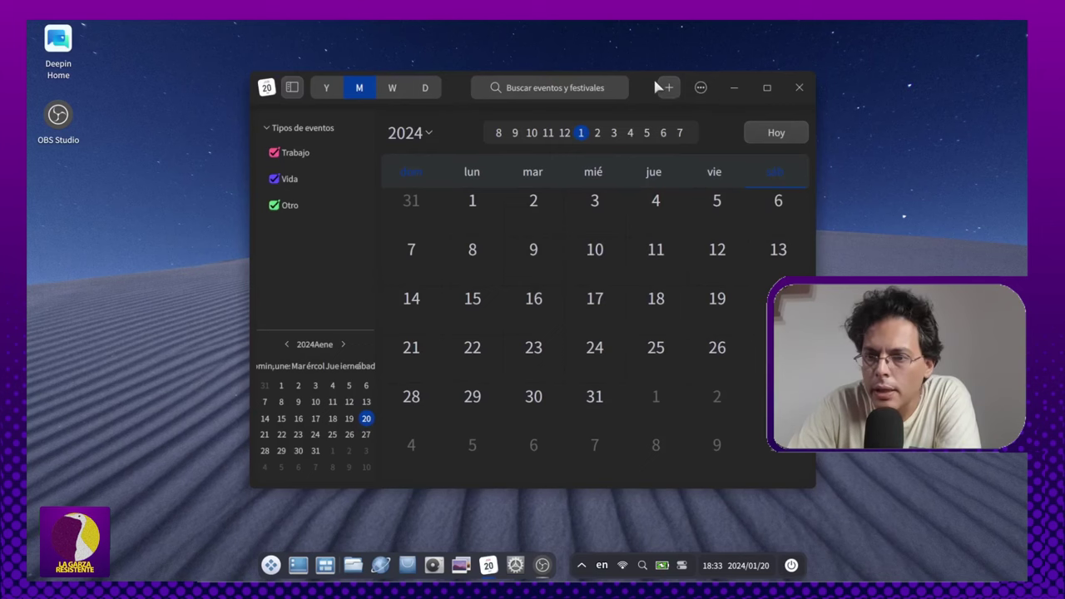
mouse_move(645, 87)
left_mouse_down()
mouse_move(655, 31)
mouse_move(650, 58)
mouse_move(596, 33)
mouse_move(602, 101)
mouse_move(596, 60)
mouse_move(636, 102)
left_mouse_up()
mouse_move(777, 109)
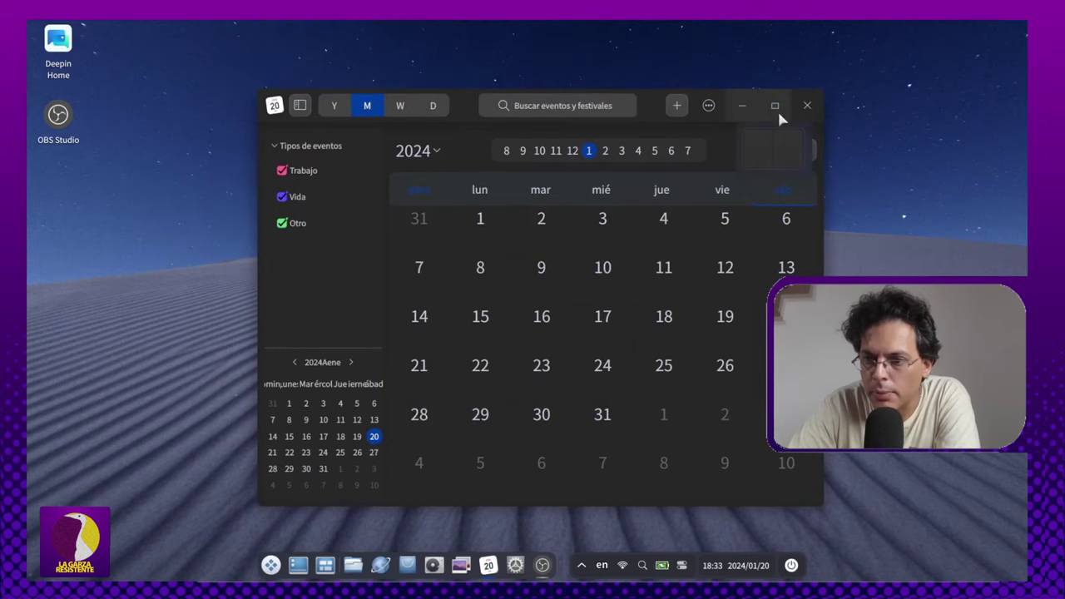
left_click(781, 108)
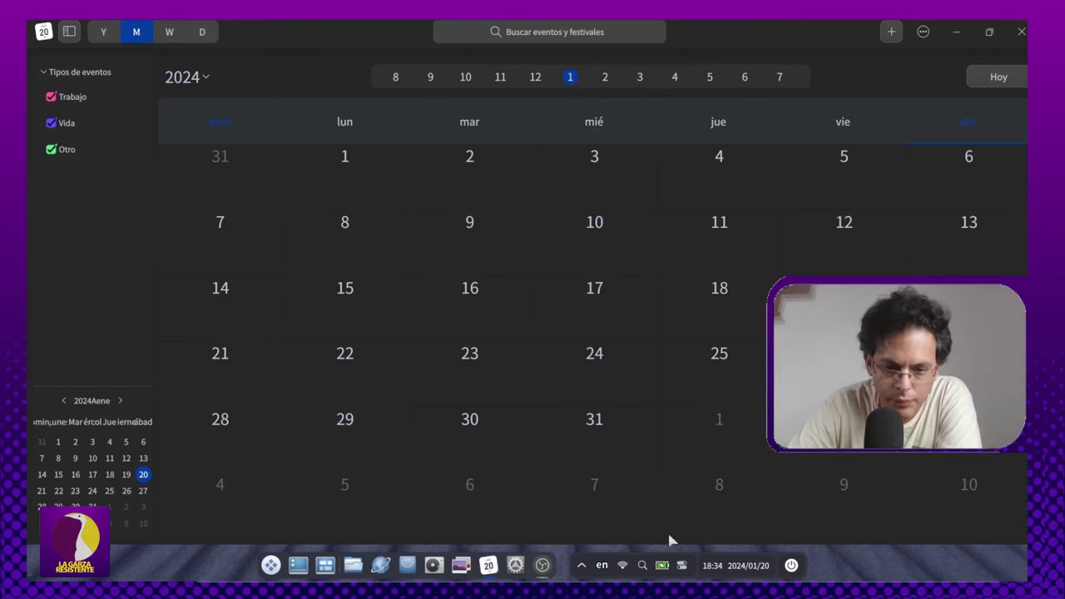
Step: Start a new event, check the Tipo list keeping Trabajo, then cancel without saving
left_click(892, 32)
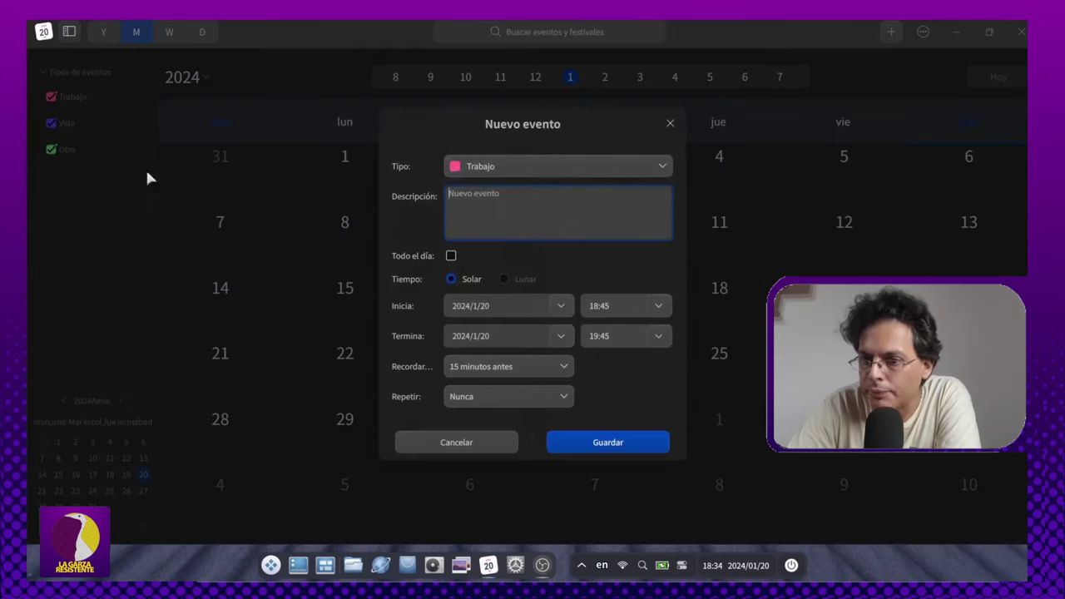
left_click(623, 163)
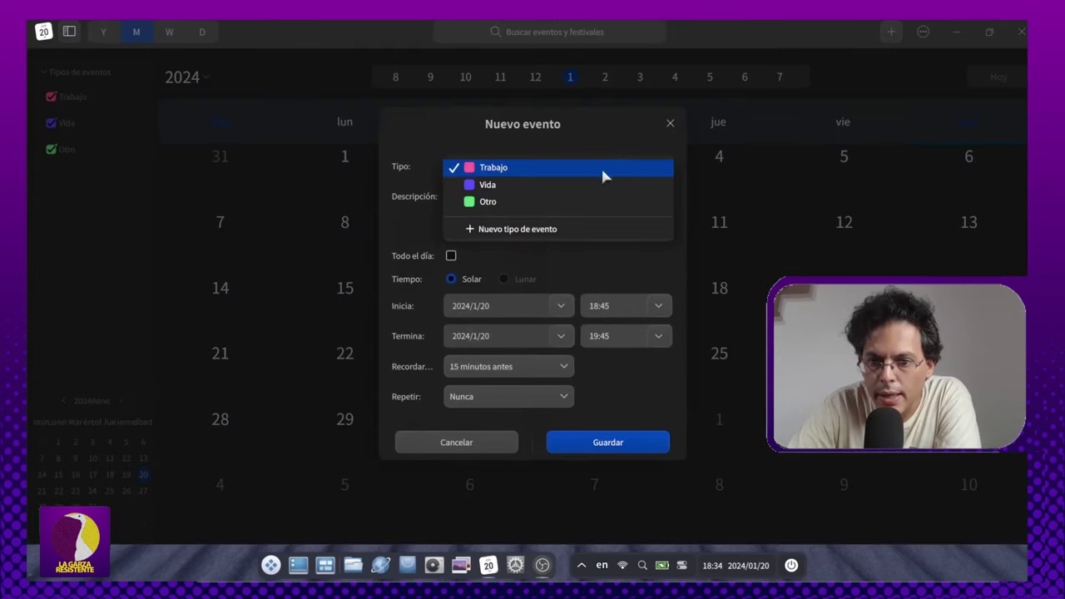
left_click(585, 144)
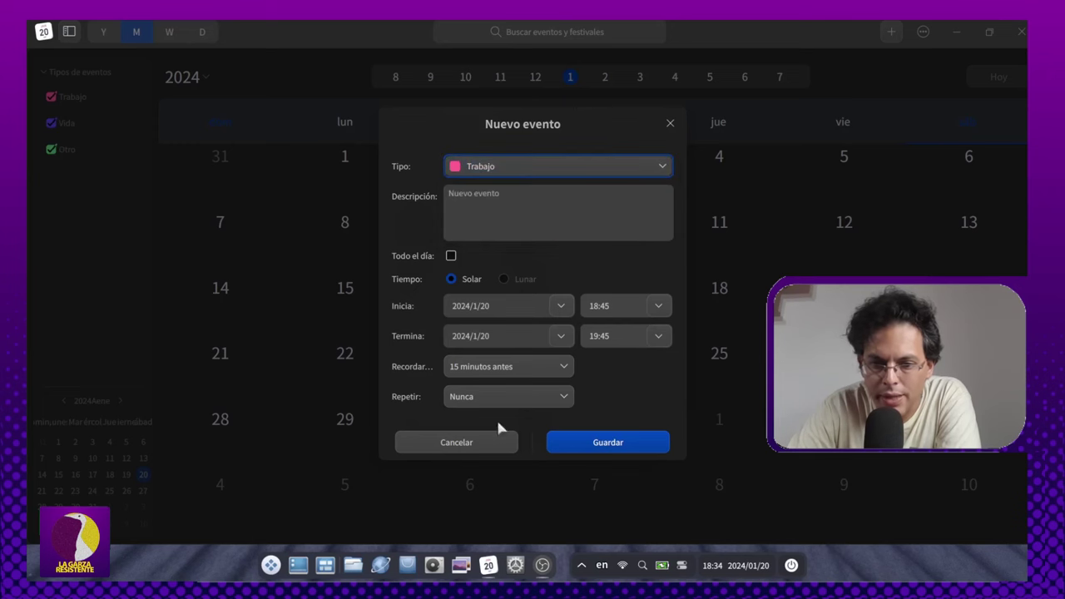
left_click(487, 447)
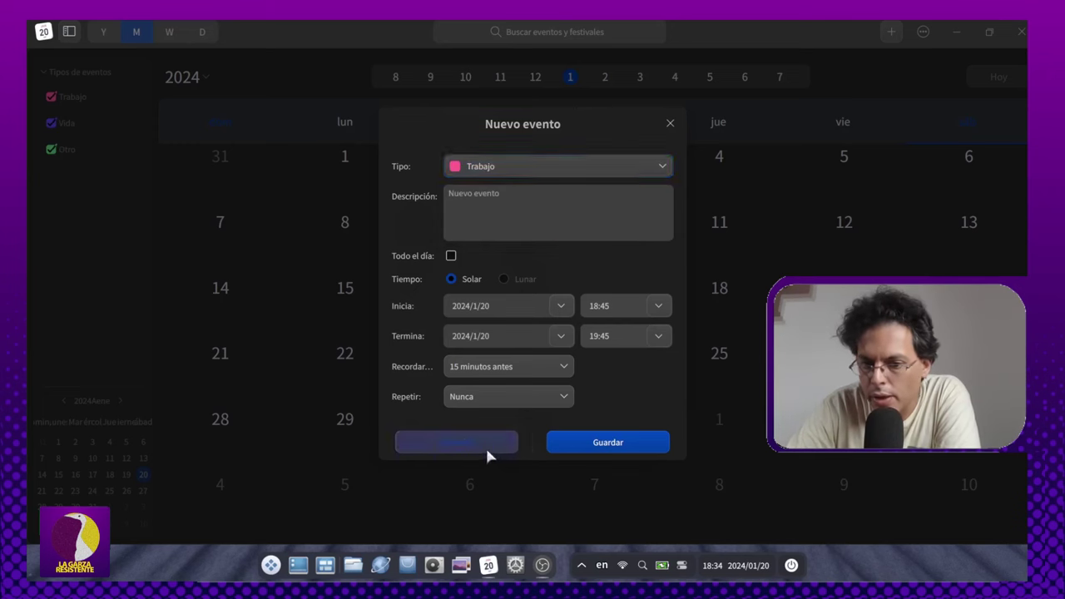
Step: Review Gestionar's General settings (week starts Domingo, 24-hour clock) and close the settings dialog
left_click(925, 35)
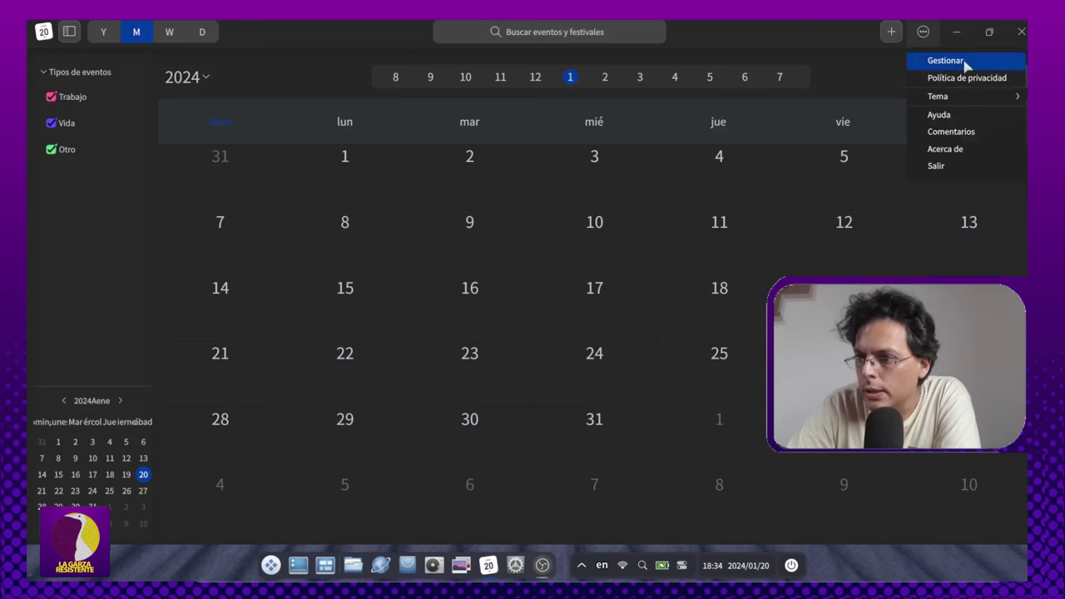
mouse_move(965, 97)
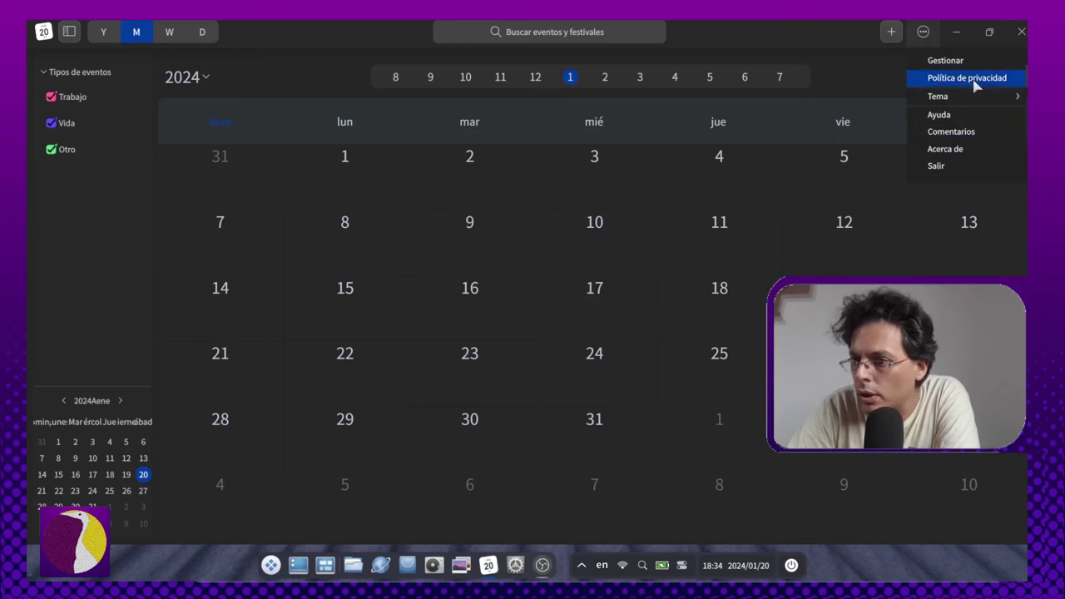
left_click(936, 62)
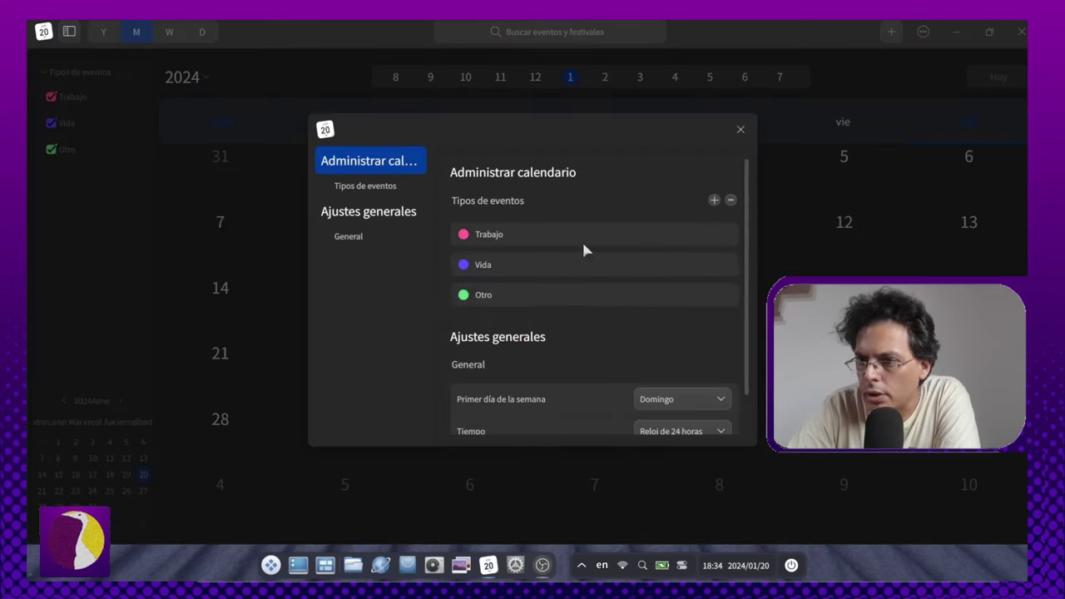
scroll(672, 319, "down", 2)
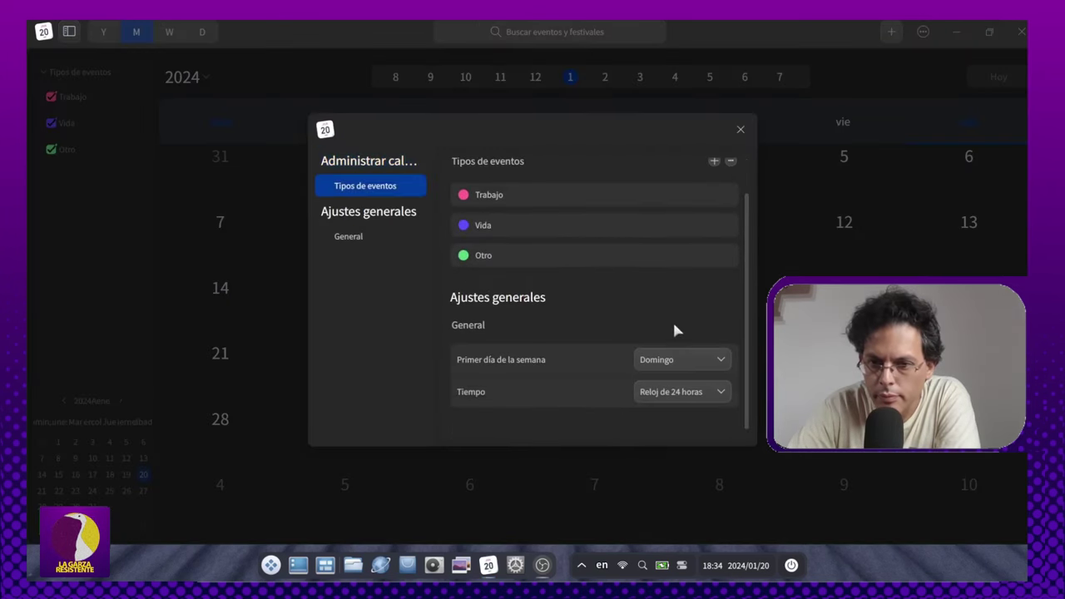
scroll(582, 349, "up", 2)
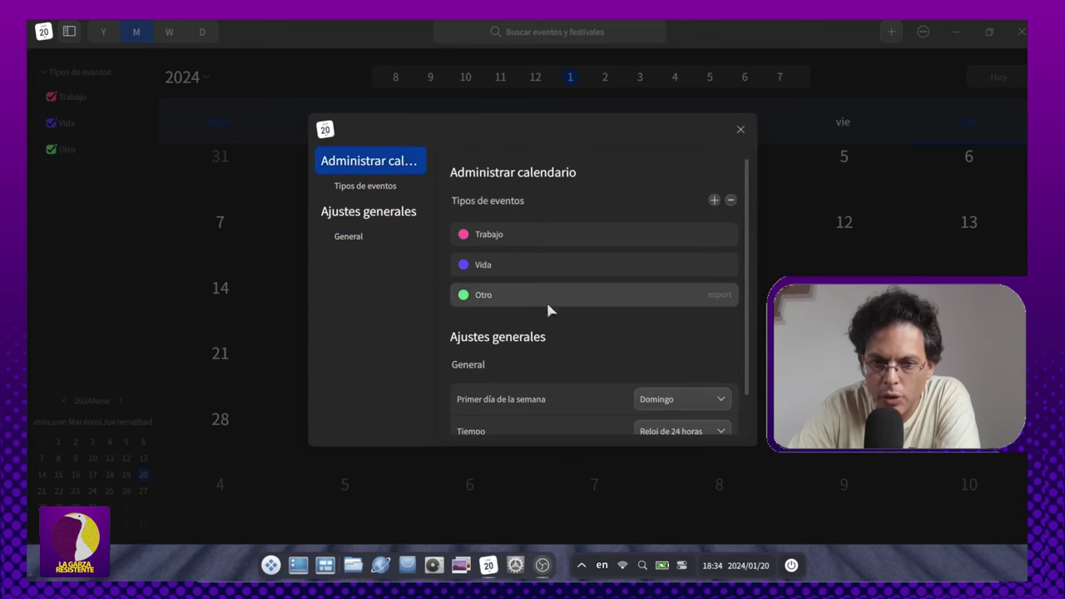
left_click(371, 241)
scroll(632, 328, "up", 2)
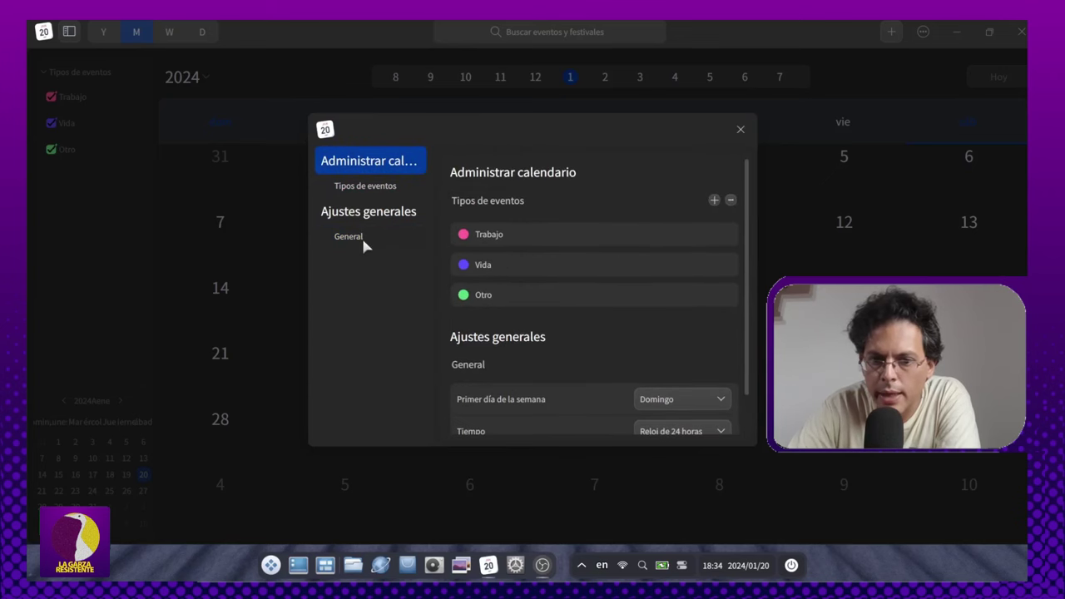
left_click(740, 130)
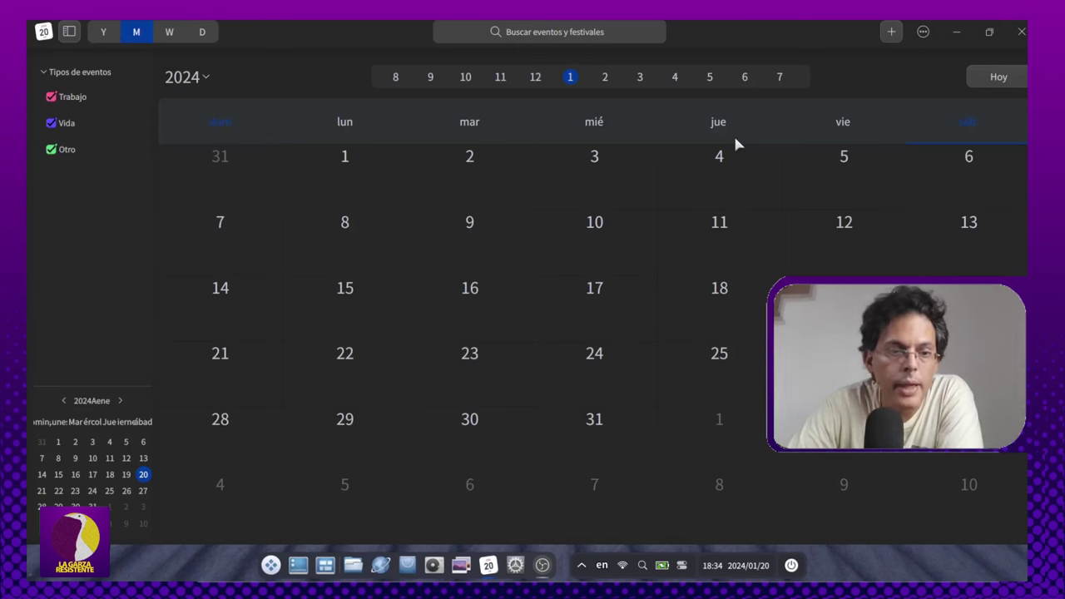
Step: Open and dismiss the new event form, then hide and reshow the event-types sidebar
left_click(891, 32)
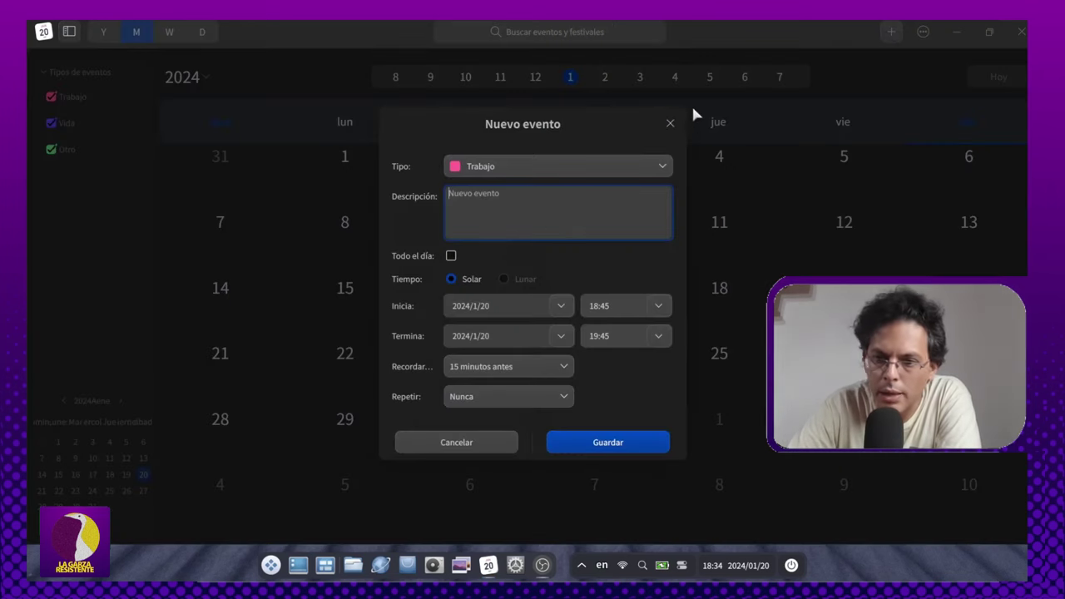
left_click(669, 122)
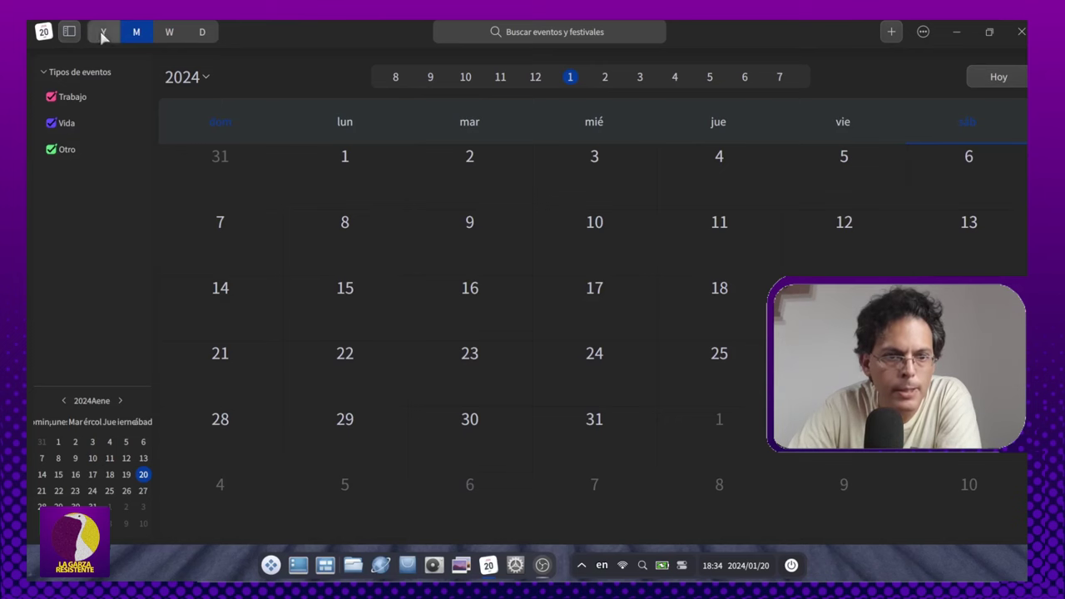
left_click(70, 33)
left_click(70, 33)
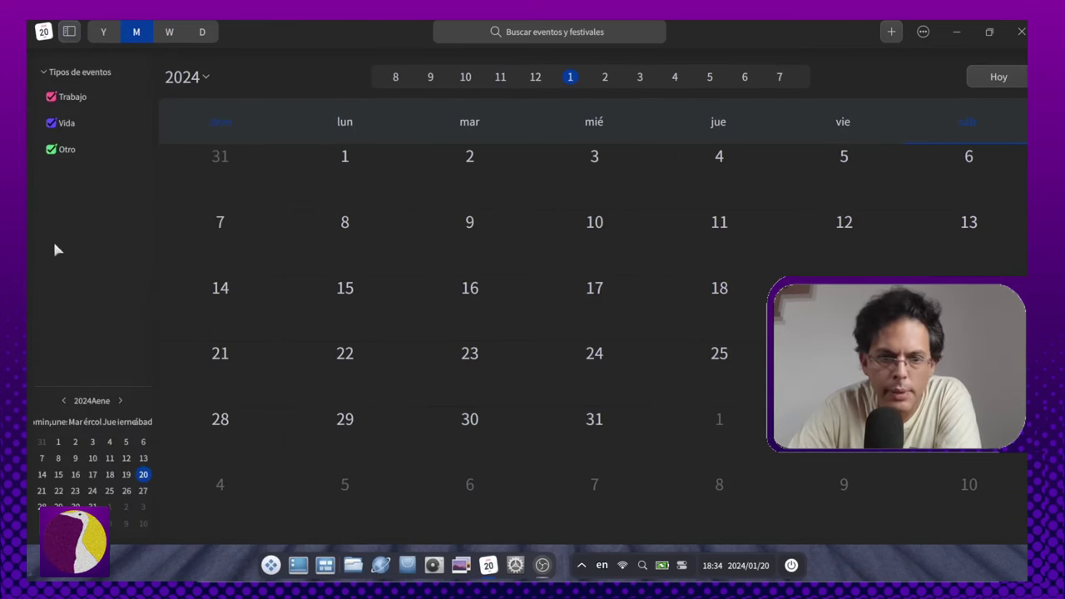
Step: Restore and re-maximize the Calendar window, then close Calendar and open the full-screen launcher
double_click(44, 33)
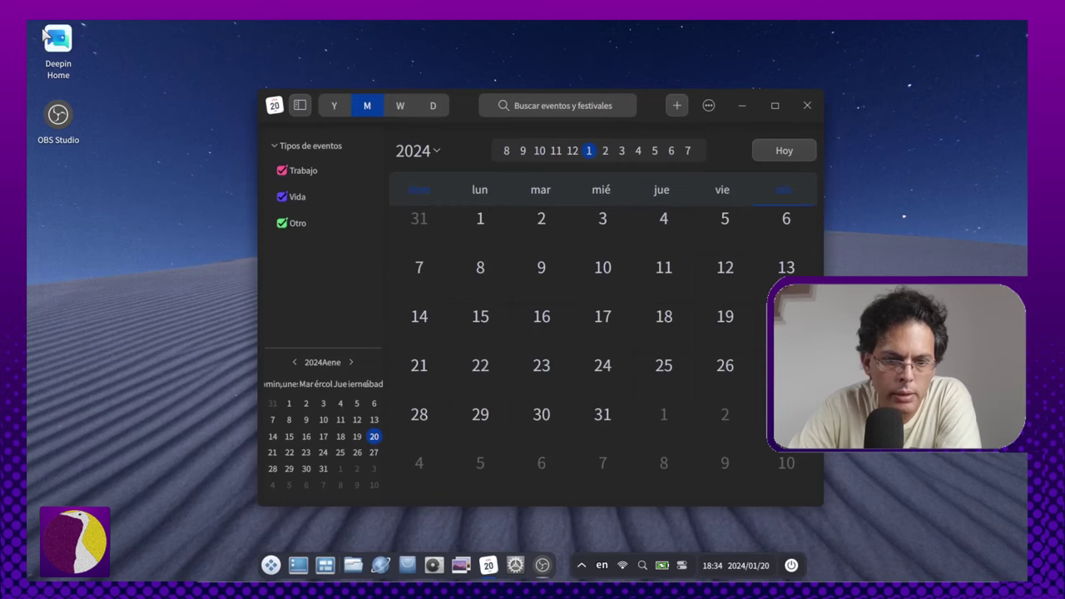
key("super+Up")
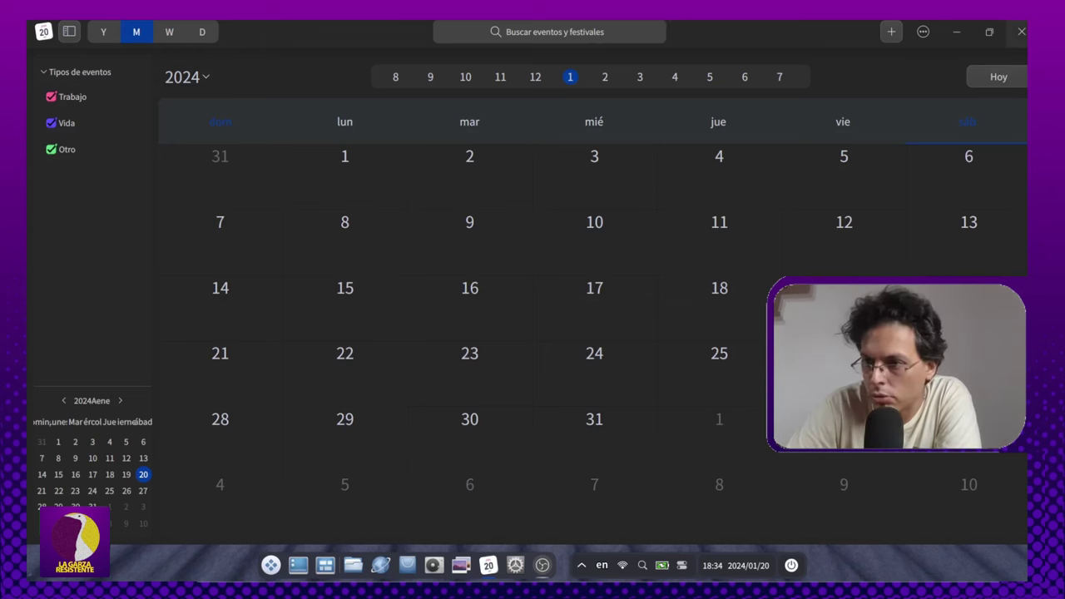
left_click(1021, 32)
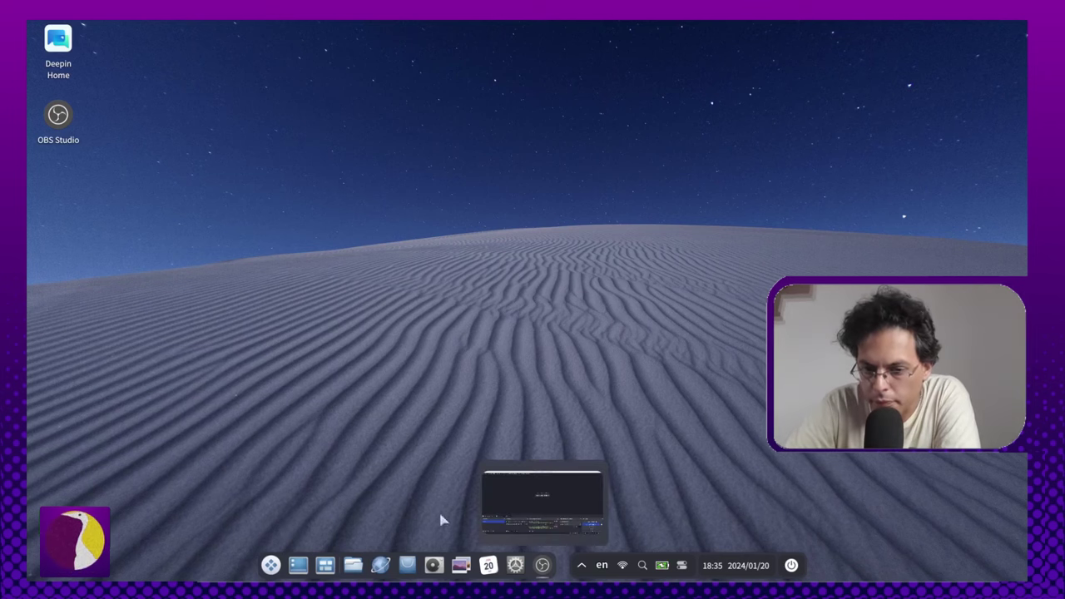
left_click(271, 566)
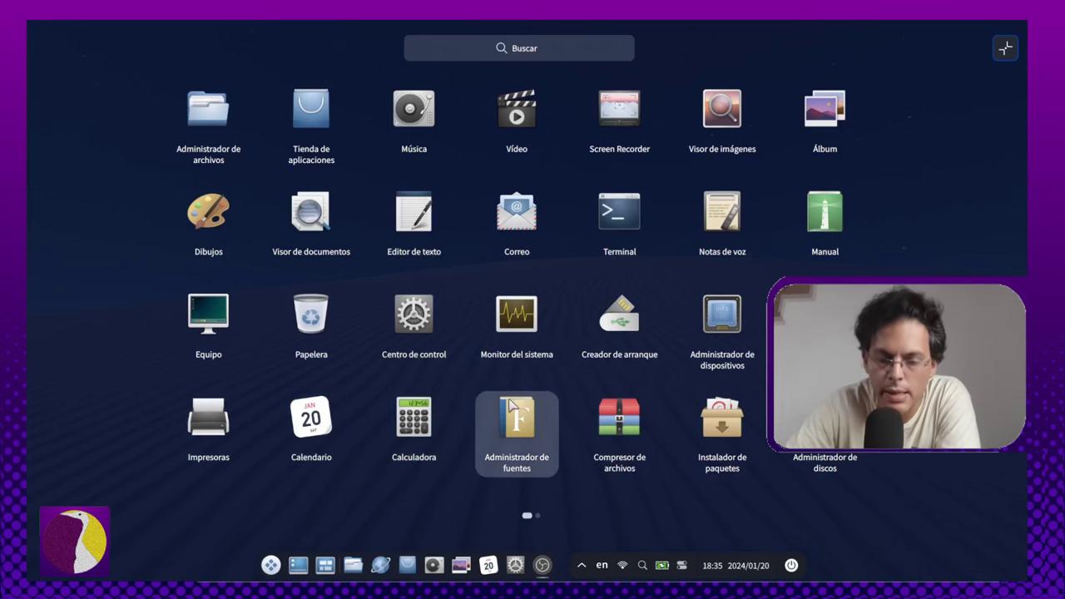
Step: Launch Administrador de discos, authenticate with the account password, and maximize it
left_click(849, 460)
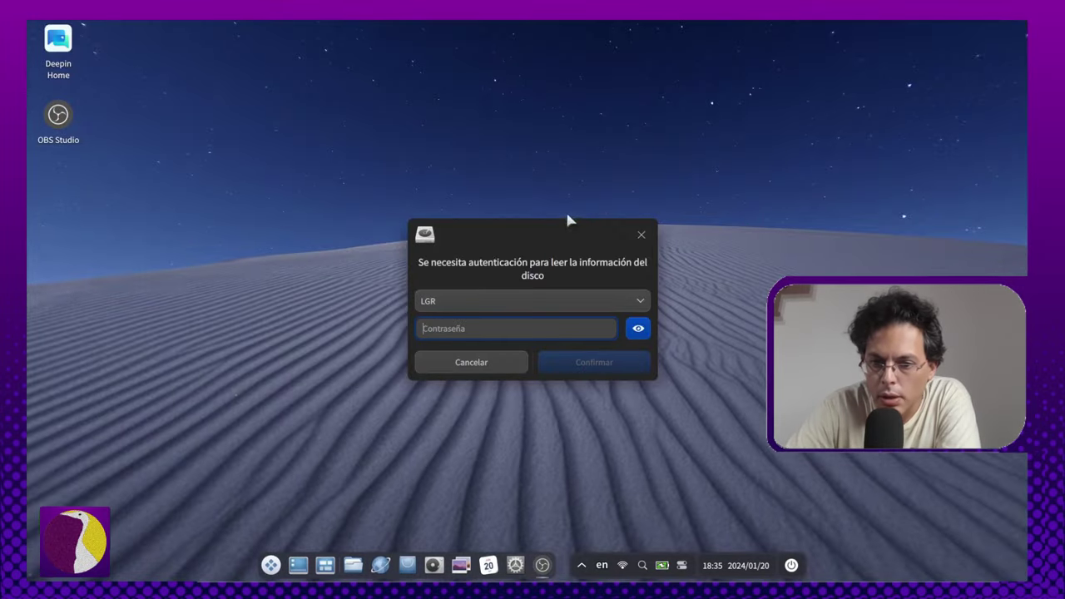
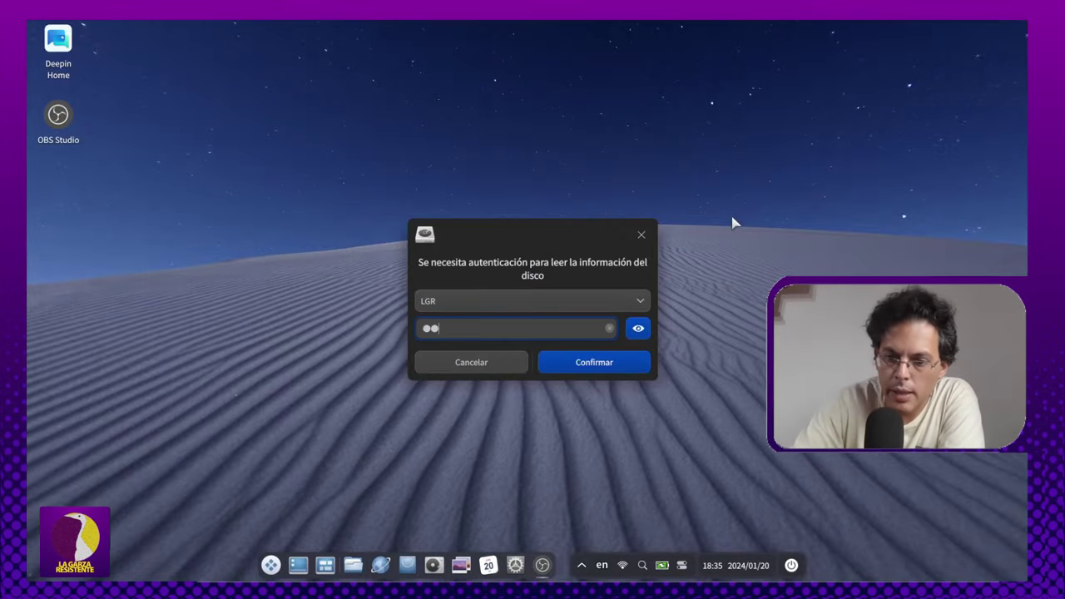
key("Return")
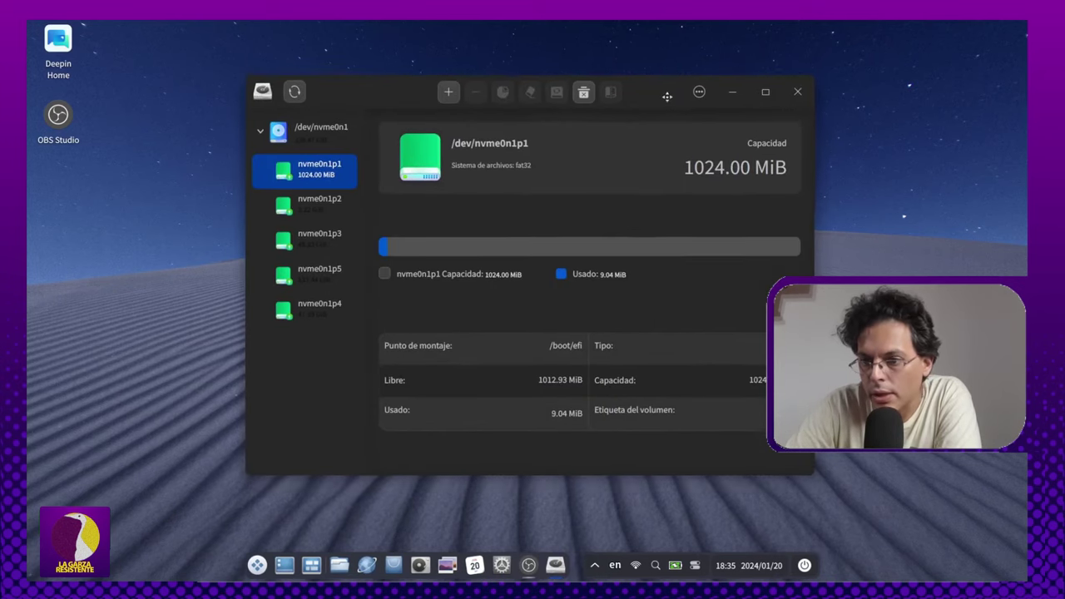
left_click(767, 96)
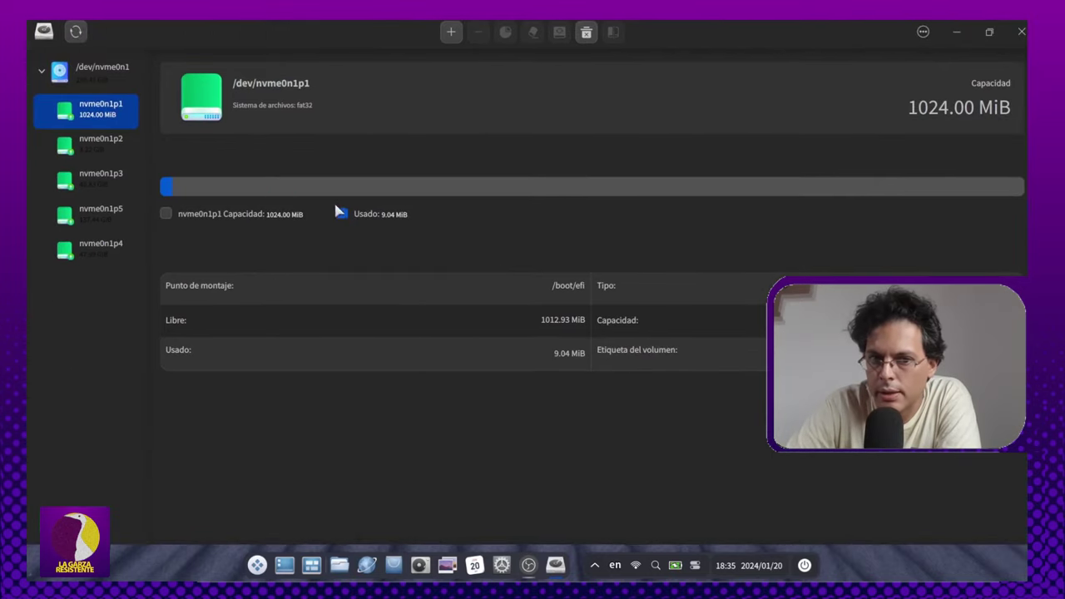
Step: Check Disk Manager's version 1.3.29 in About, close it, and show the launcher's second page
left_click(920, 33)
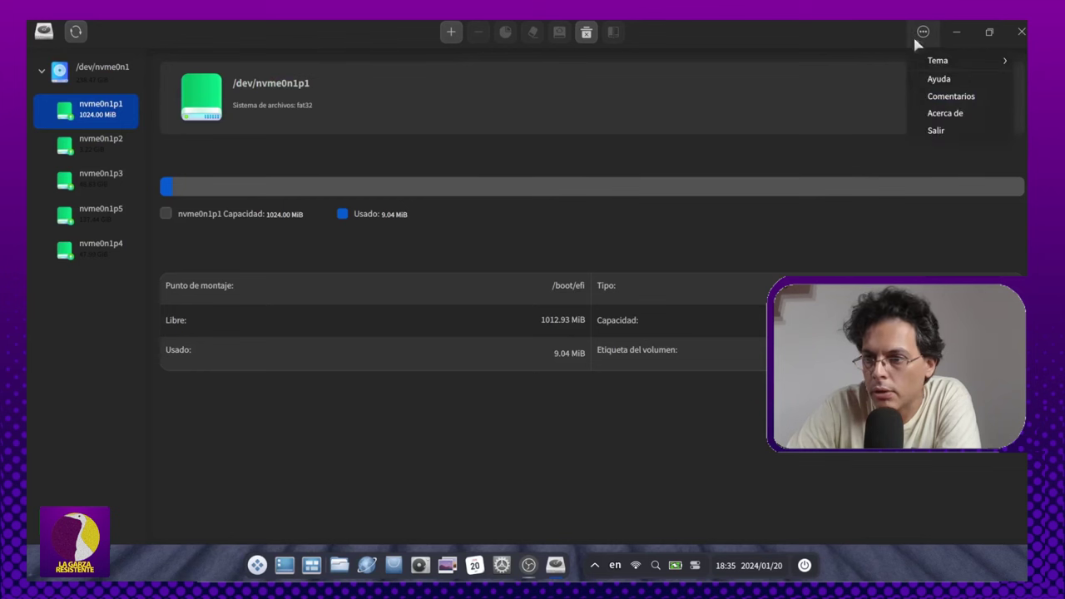
left_click(965, 117)
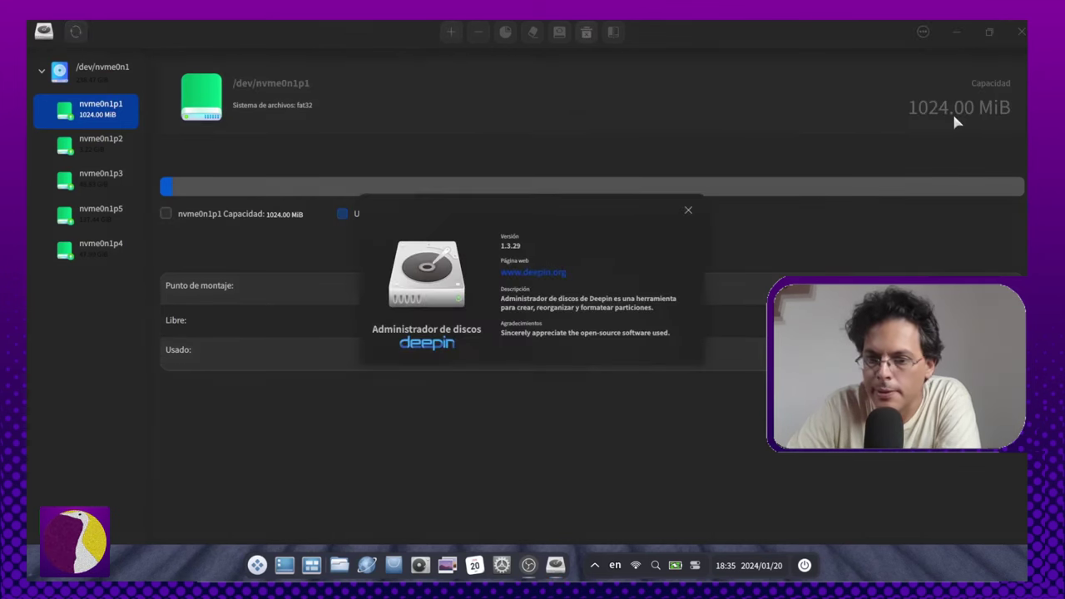
left_click(687, 210)
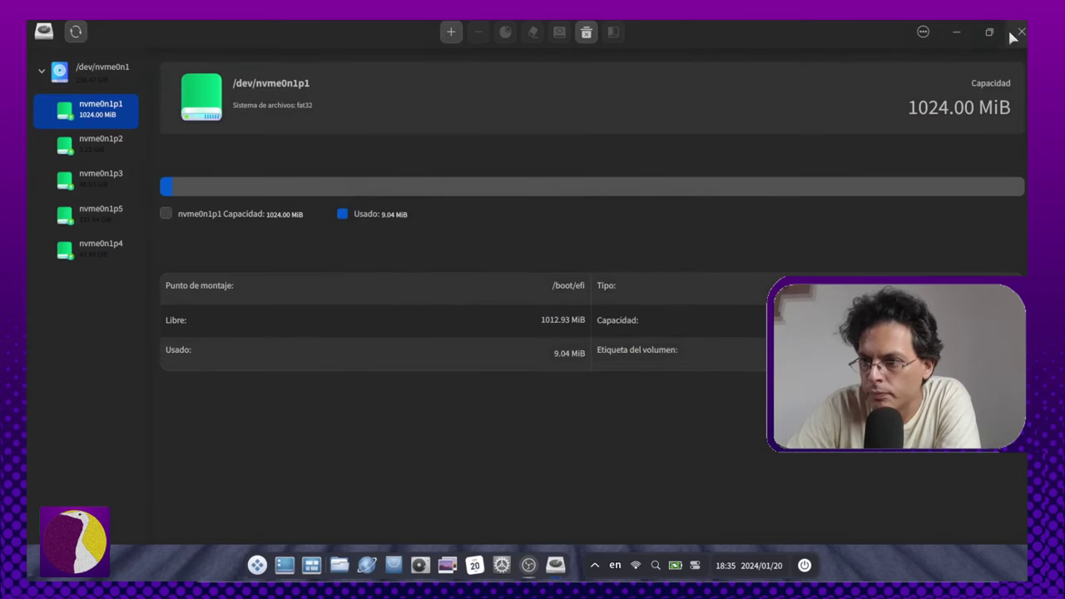
left_click(1021, 31)
left_click(271, 565)
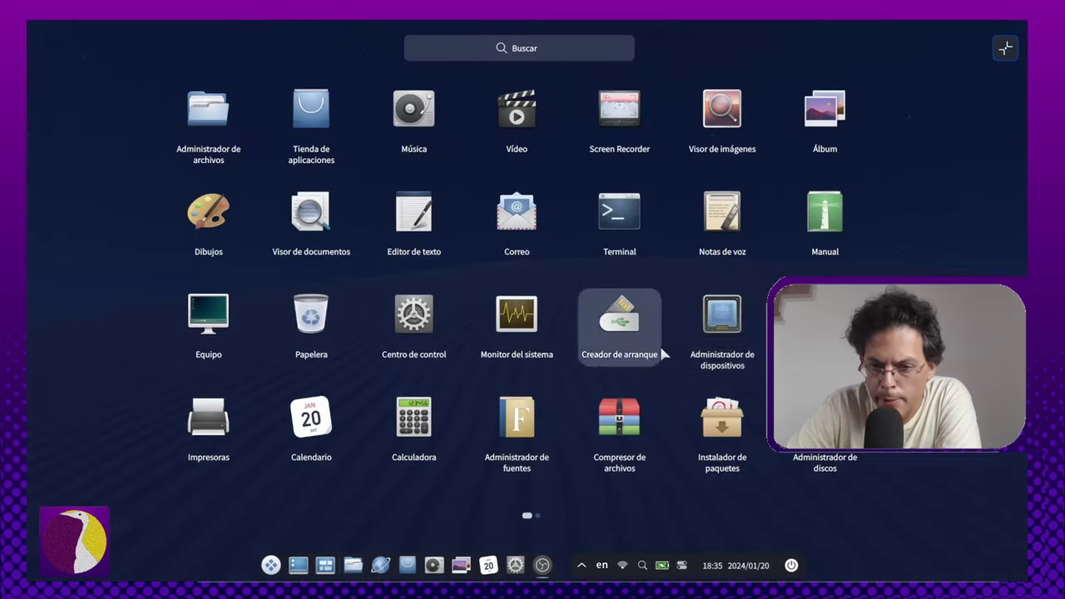
scroll(699, 331, "down", 1)
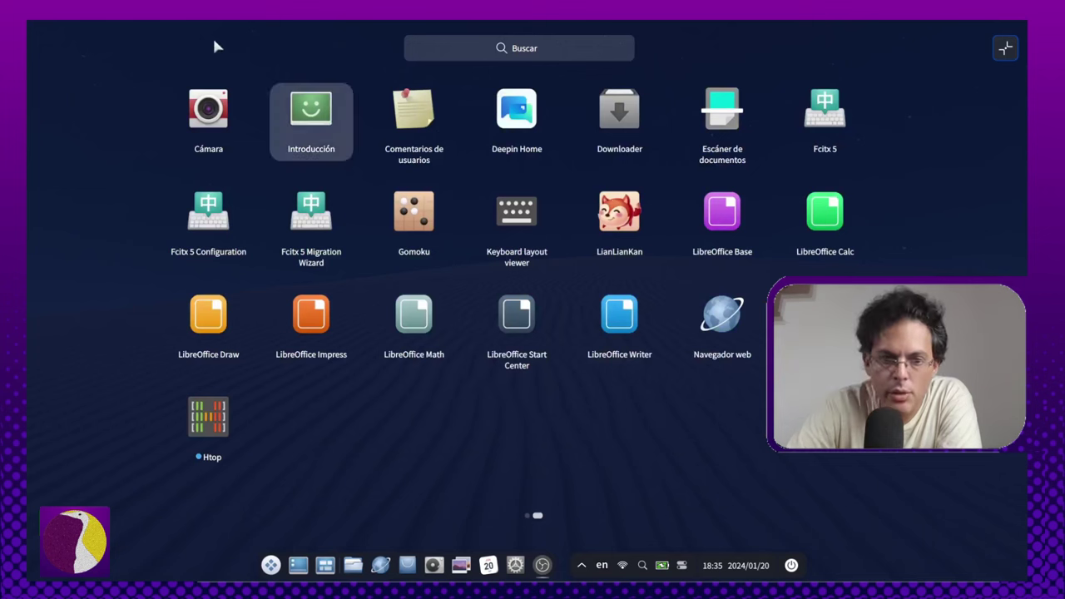
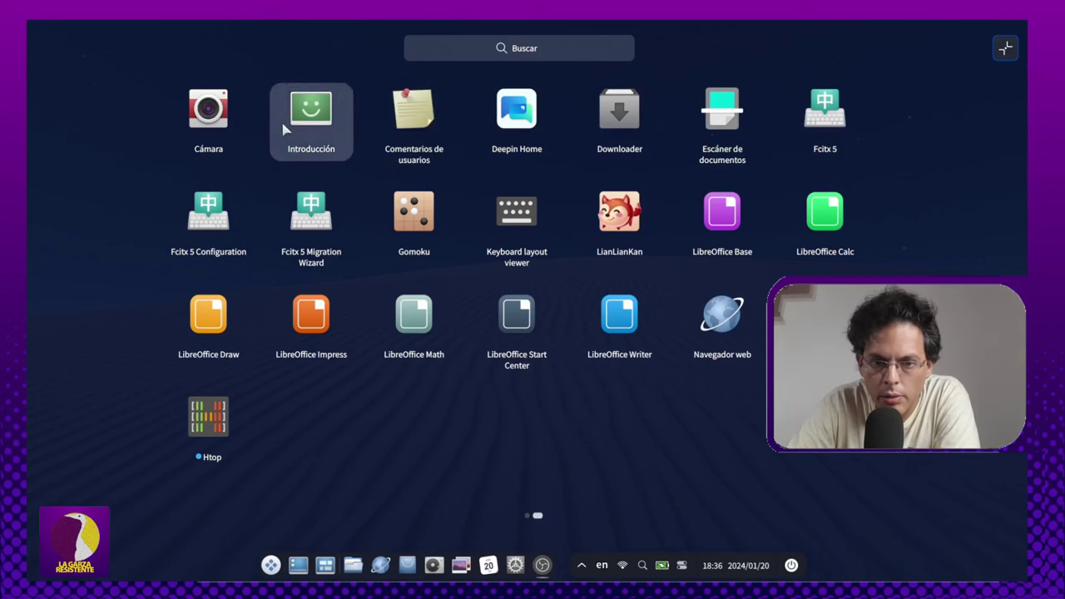
Step: Play the Welcome intro video, review the Modo escritorio, Comportamiento and Tema de iconos pages, then close it
left_click(319, 101)
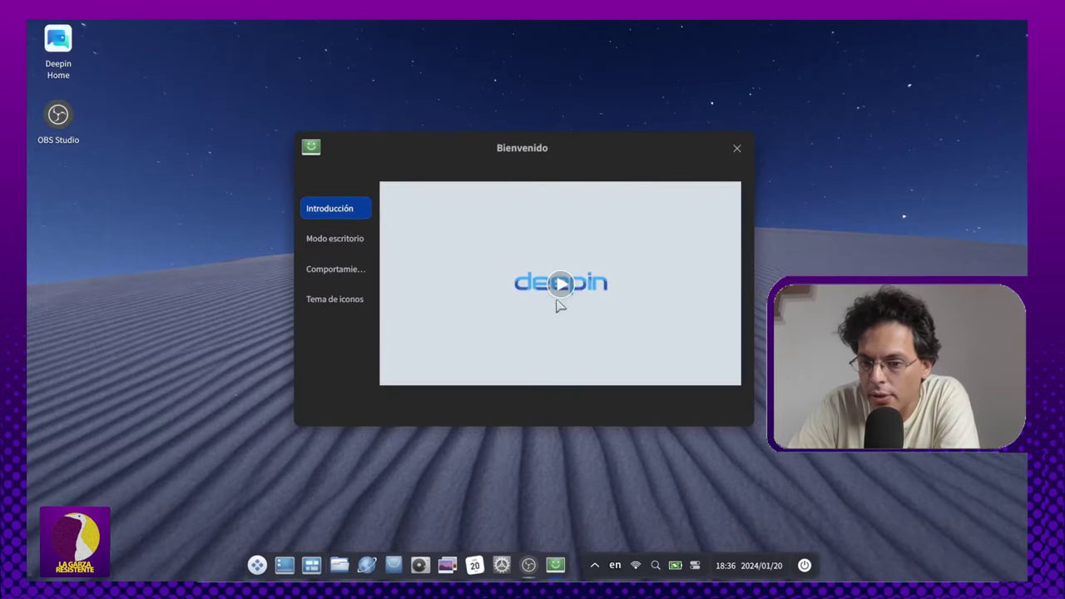
left_click(561, 285)
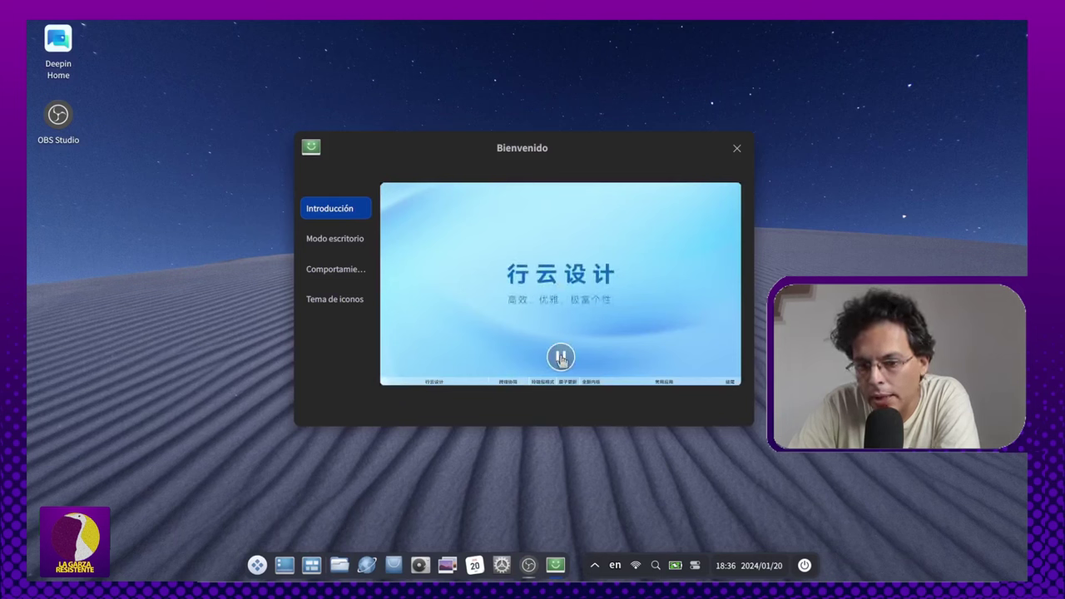
left_click(354, 241)
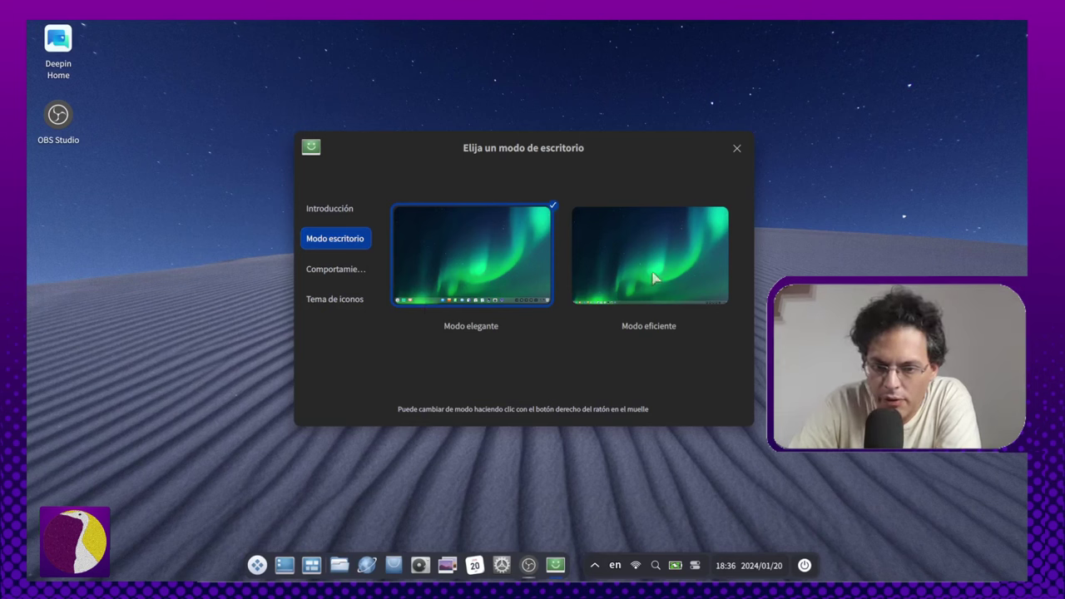
left_click(314, 268)
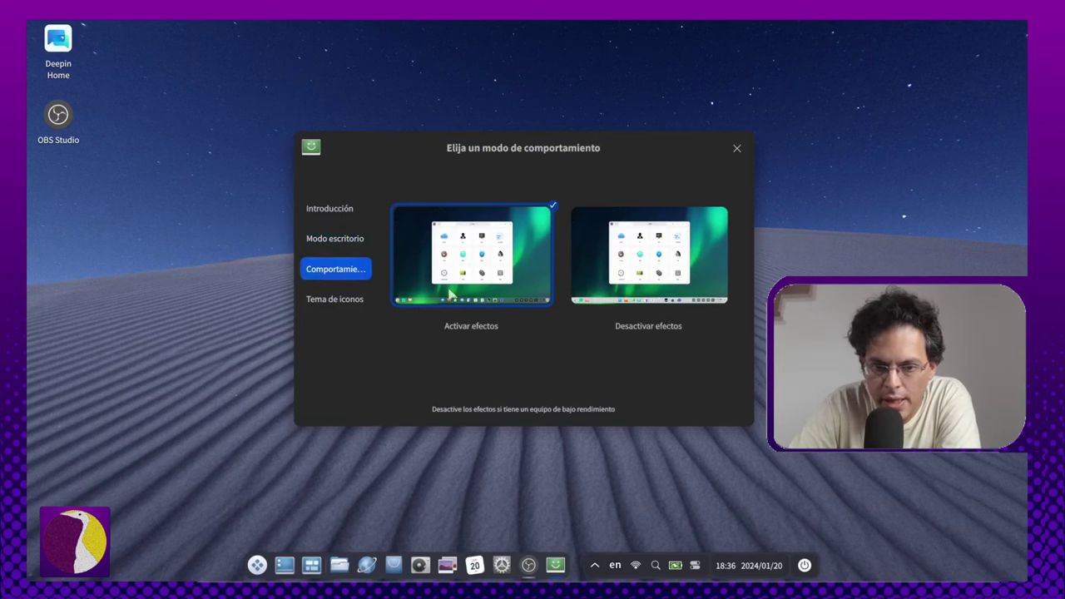
left_click(310, 299)
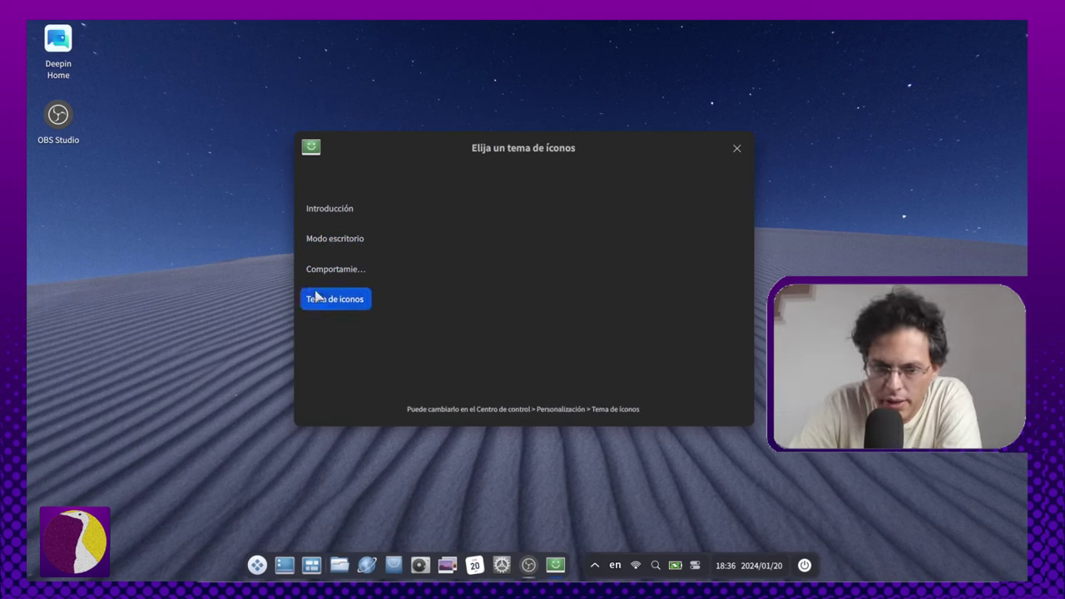
left_click(736, 148)
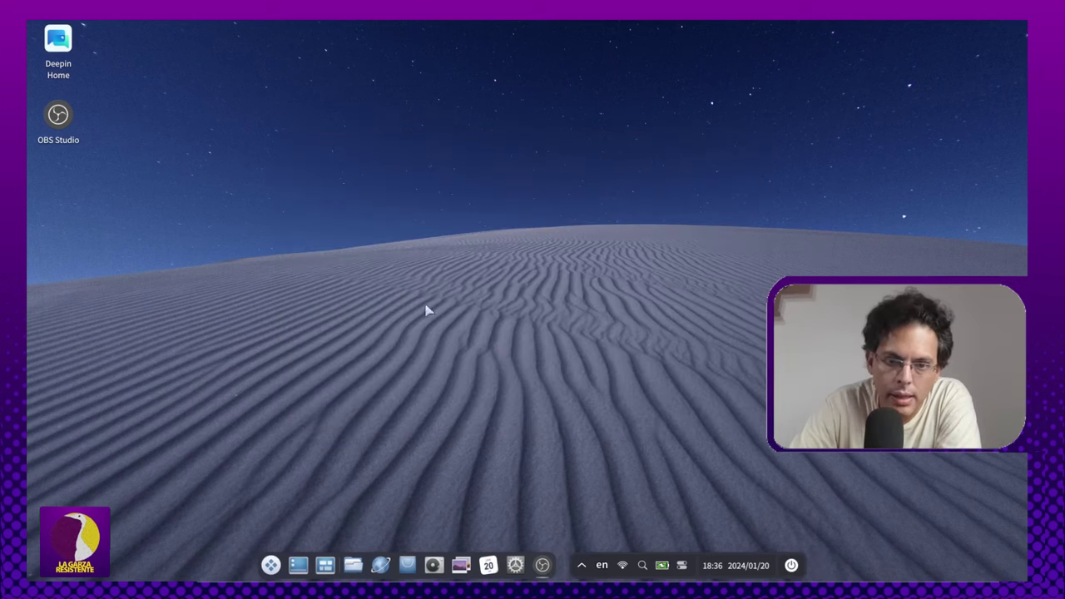
left_click(270, 566)
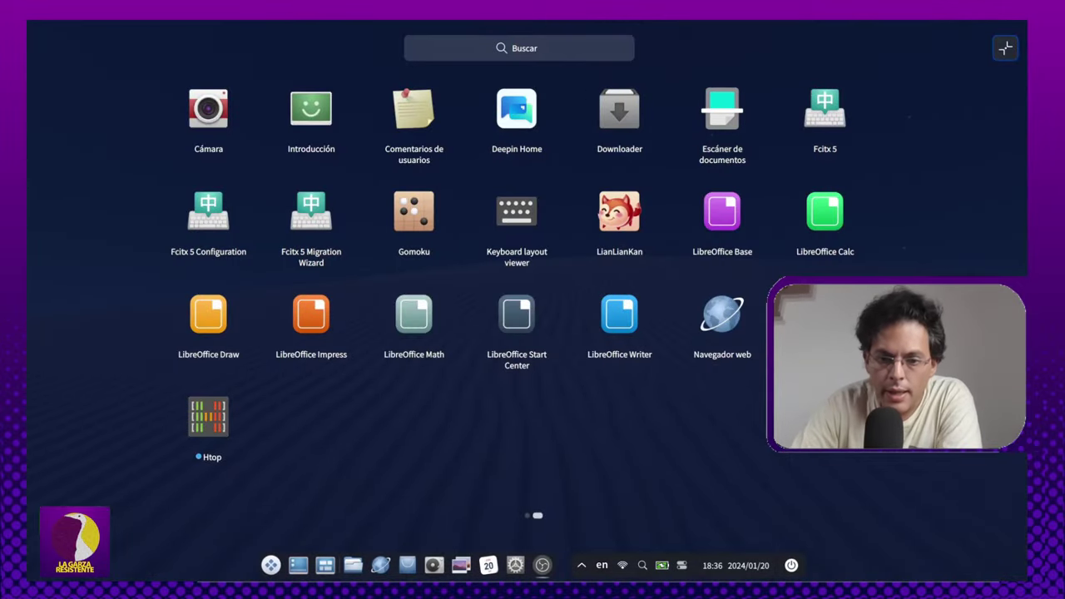
left_click(720, 313)
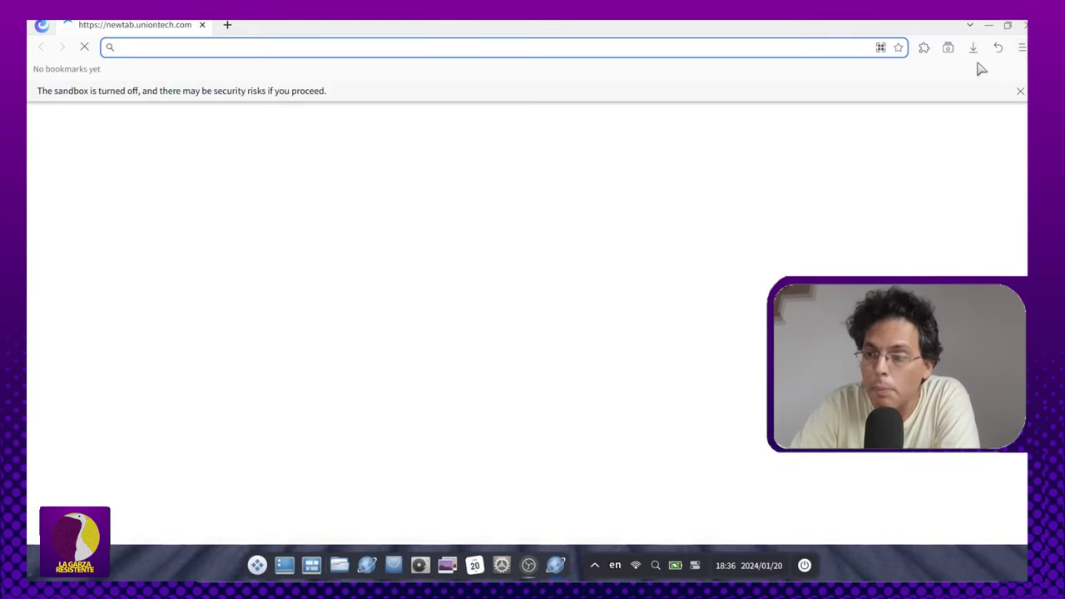
left_click(1022, 47)
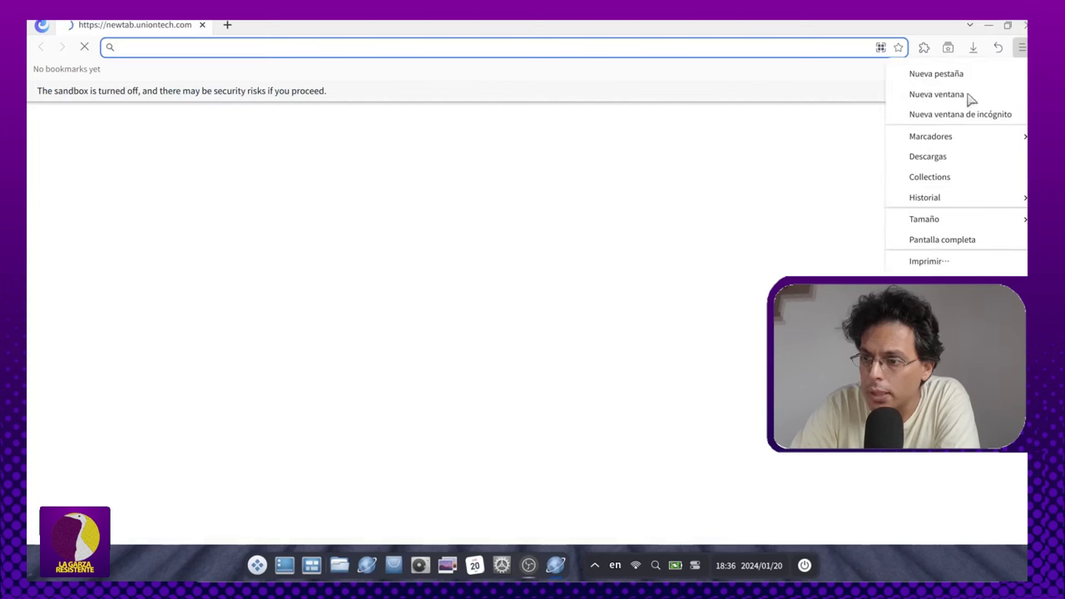
left_click(957, 358)
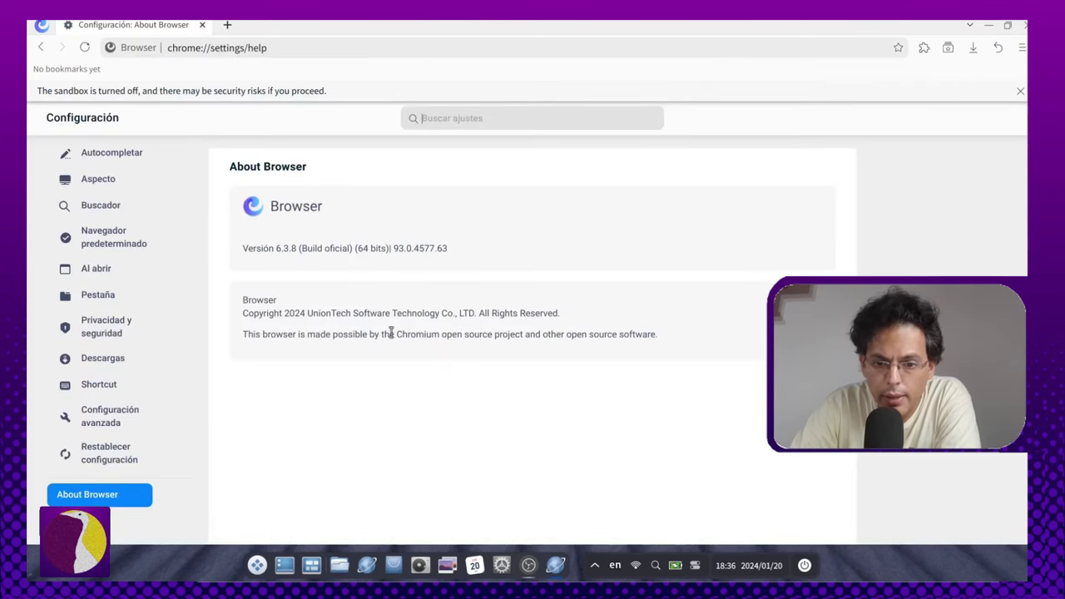
left_click_drag(392, 334, 242, 334)
left_click(448, 166)
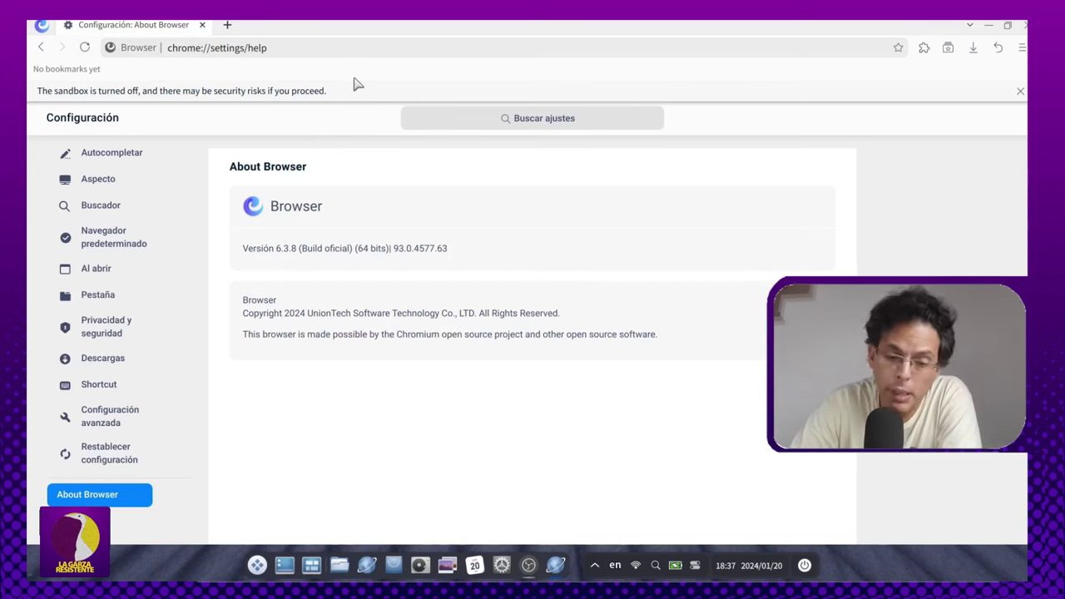
left_click(1019, 92)
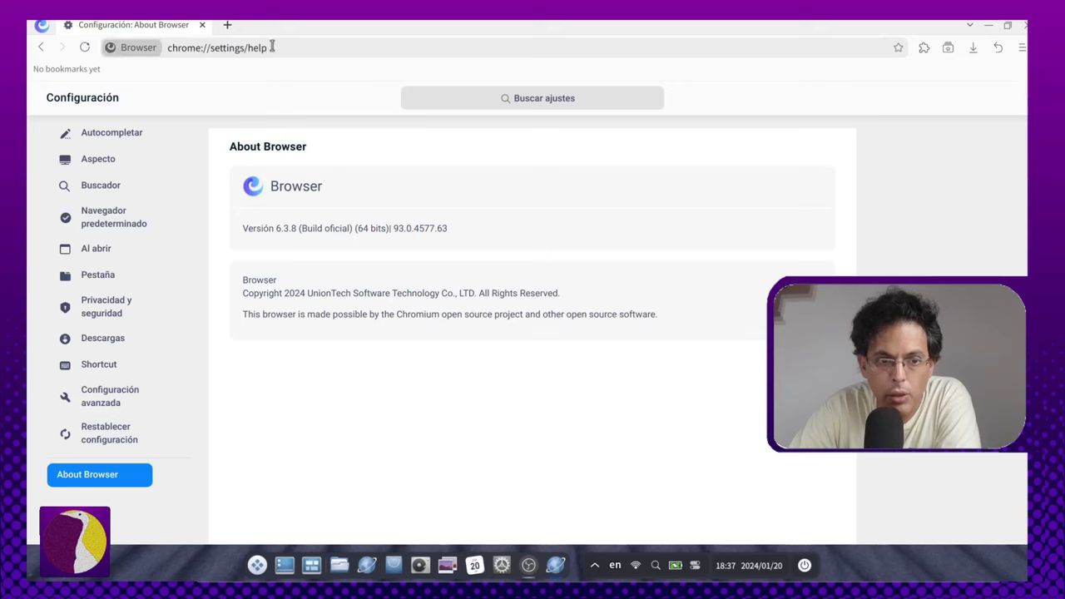
left_click(1024, 25)
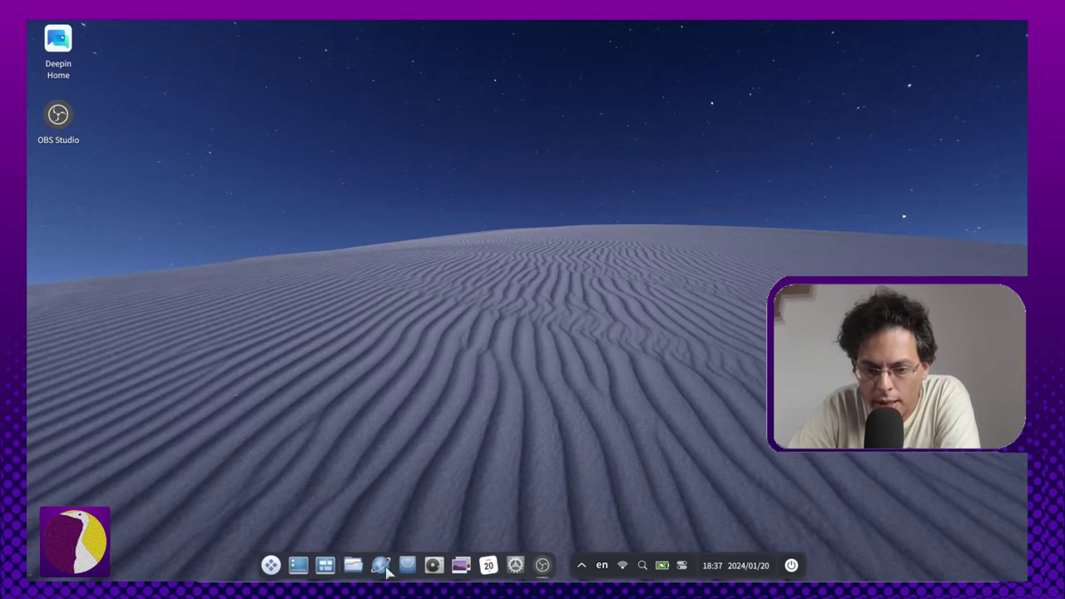
Step: Launch the App Store from the dock and maximize its window
left_click(268, 565)
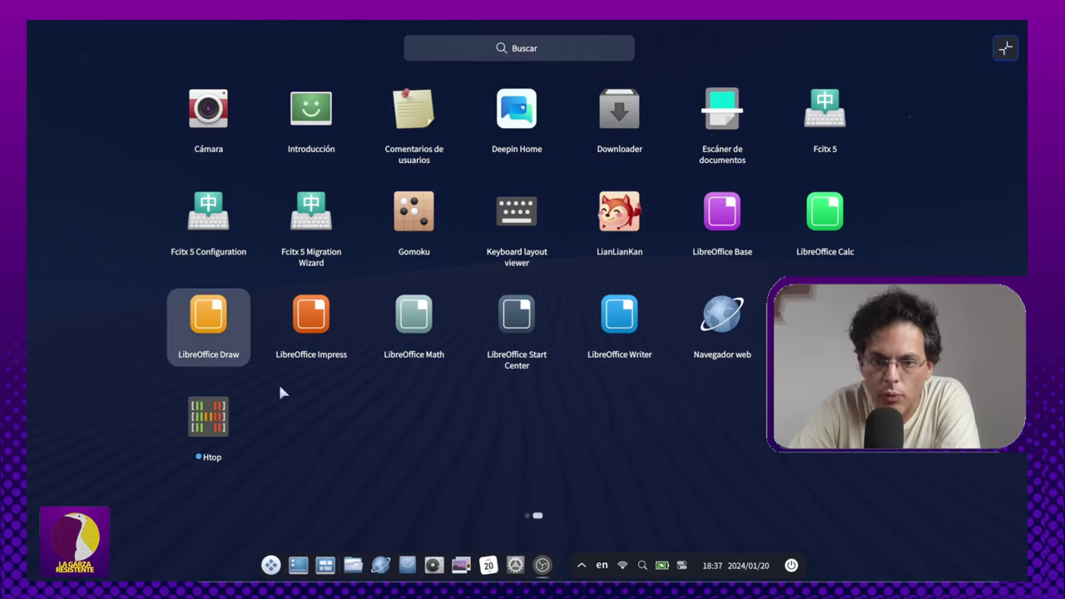
left_click(208, 320)
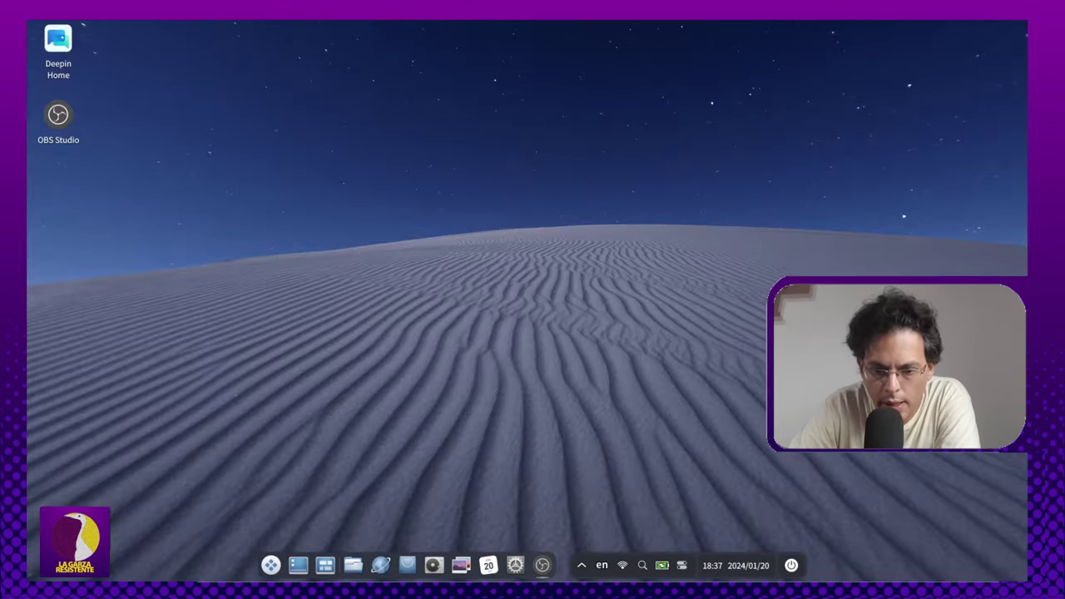
left_click(408, 565)
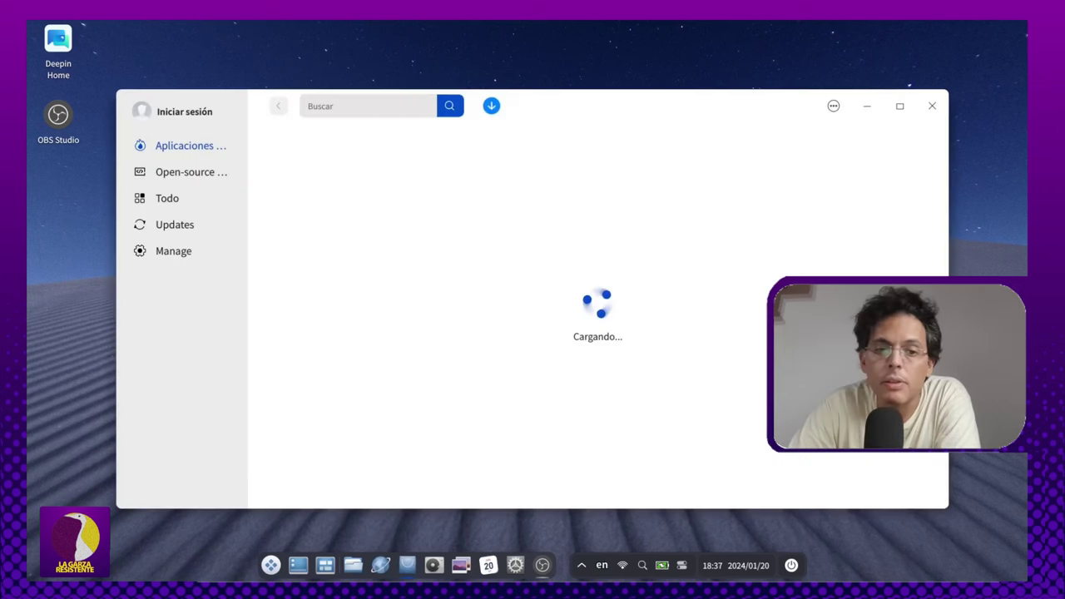
left_click(899, 108)
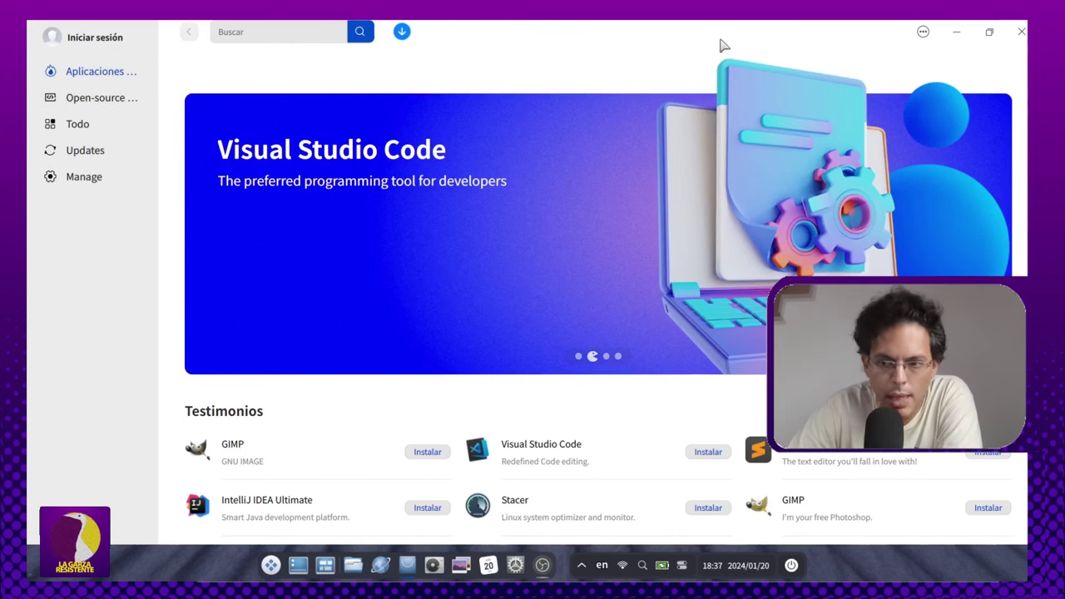
Step: Review the store's Ajustes checkboxes and close the settings dialog
left_click(926, 31)
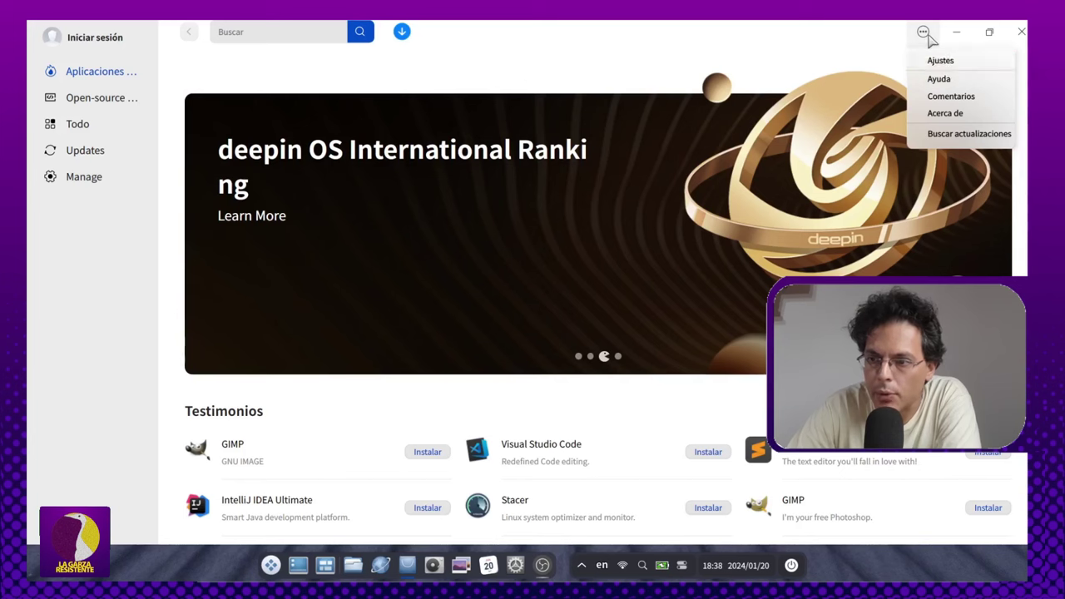
left_click(939, 60)
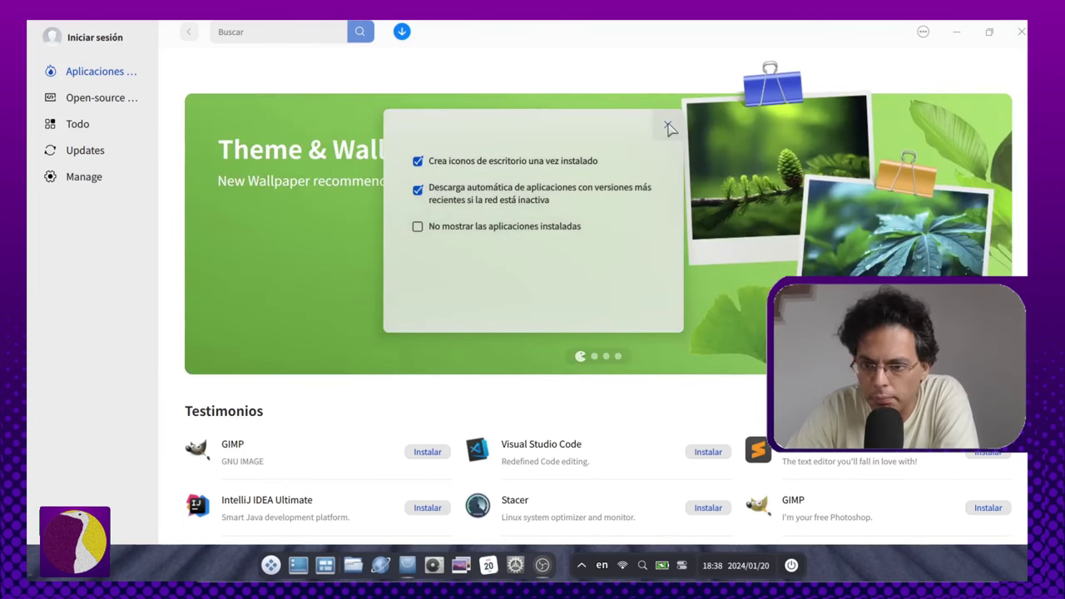
left_click(669, 126)
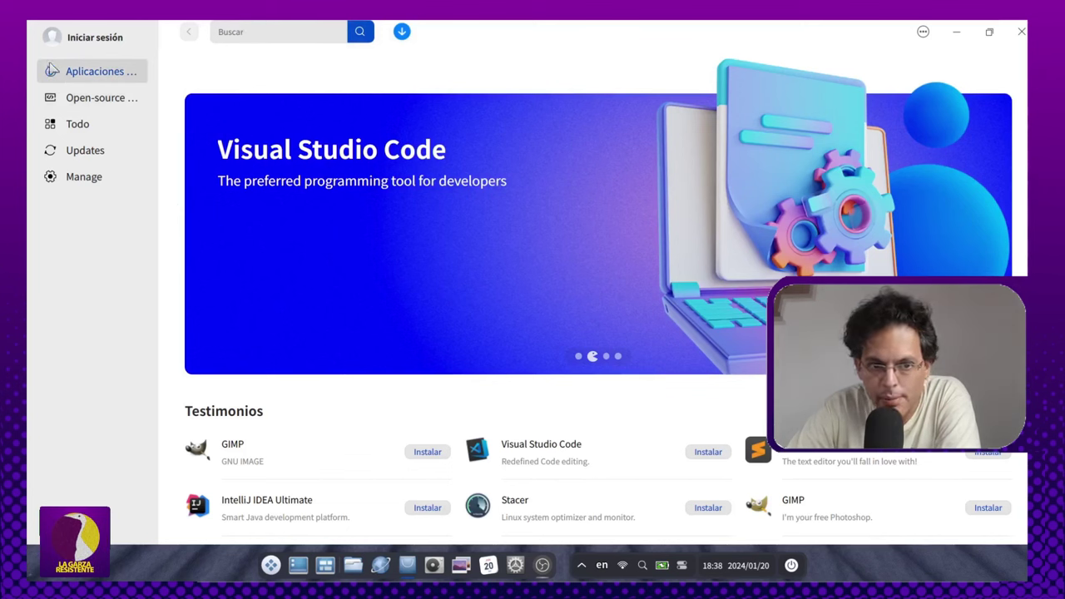
Step: Scroll the Testimonios carousel to its last page, step back one page, and return to the top
scroll(566, 385, "down", 3)
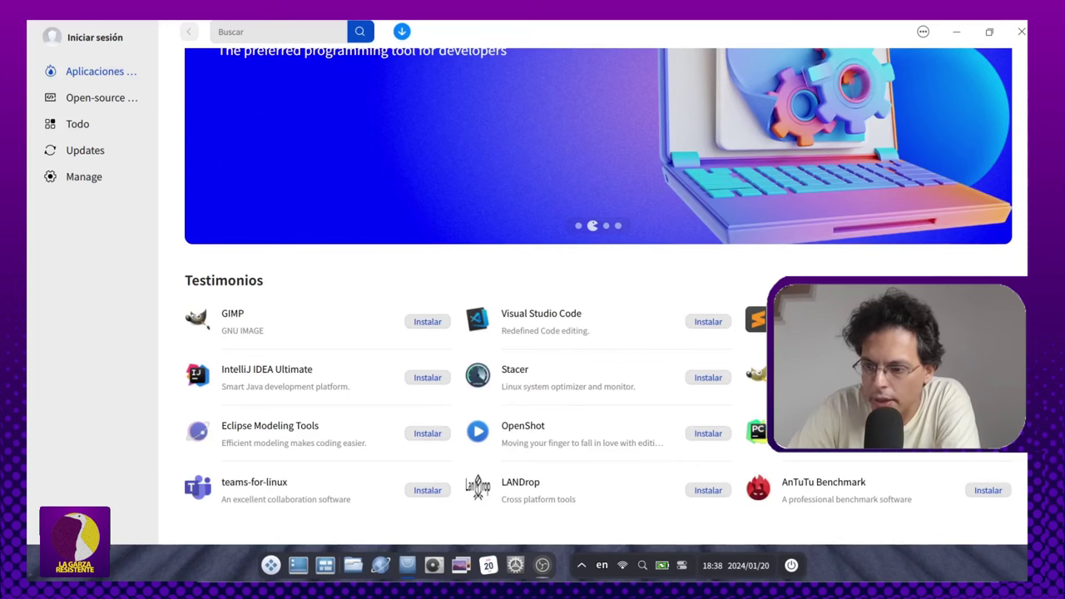
scroll(599, 399, "right", 10)
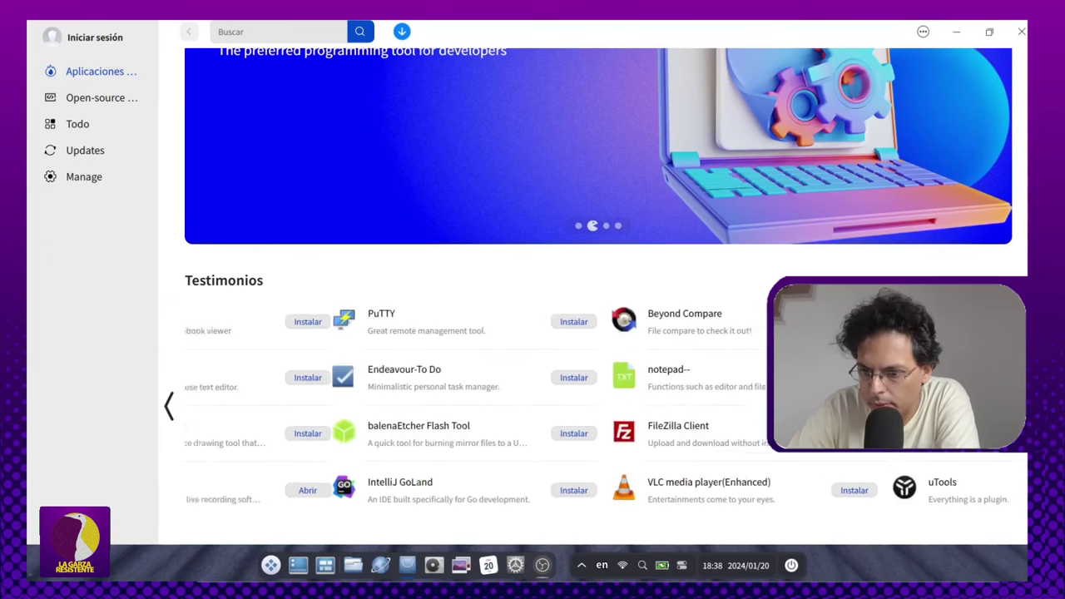
scroll(571, 451, "right", 3)
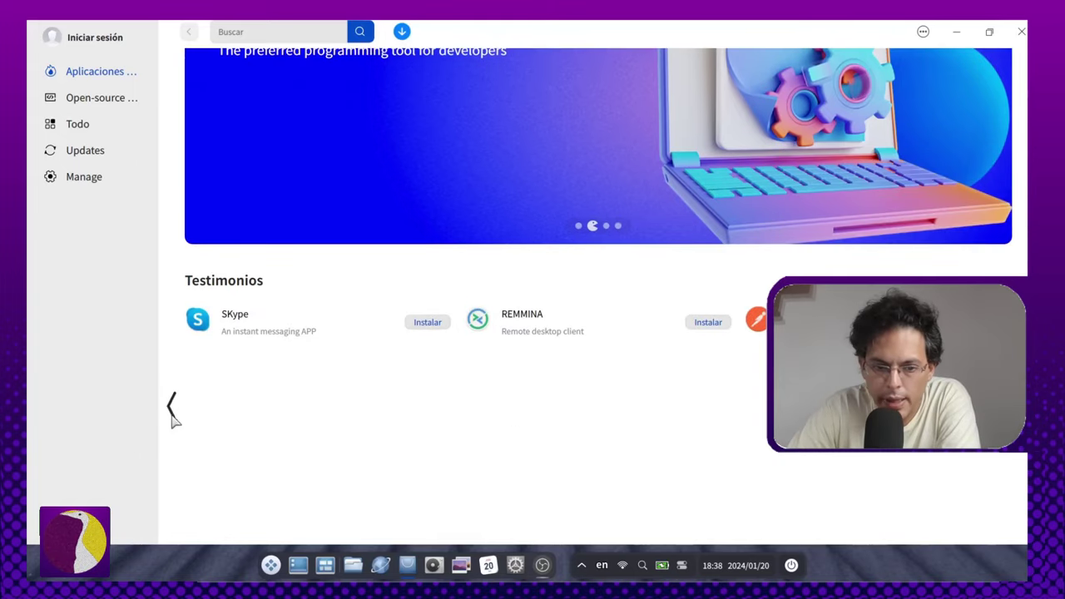
left_click(170, 406)
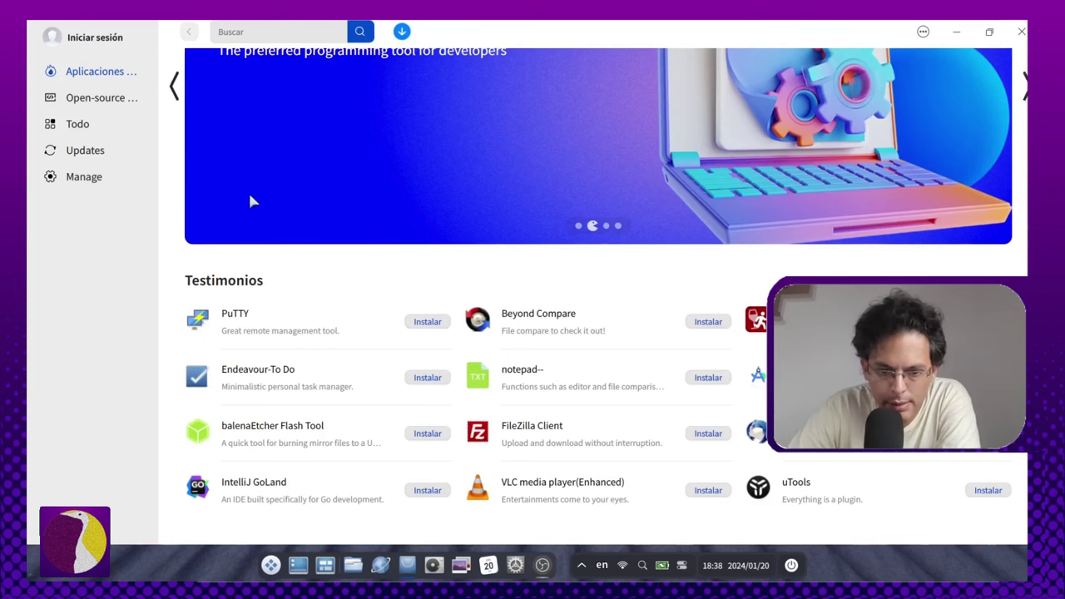
scroll(213, 138, "up", 3)
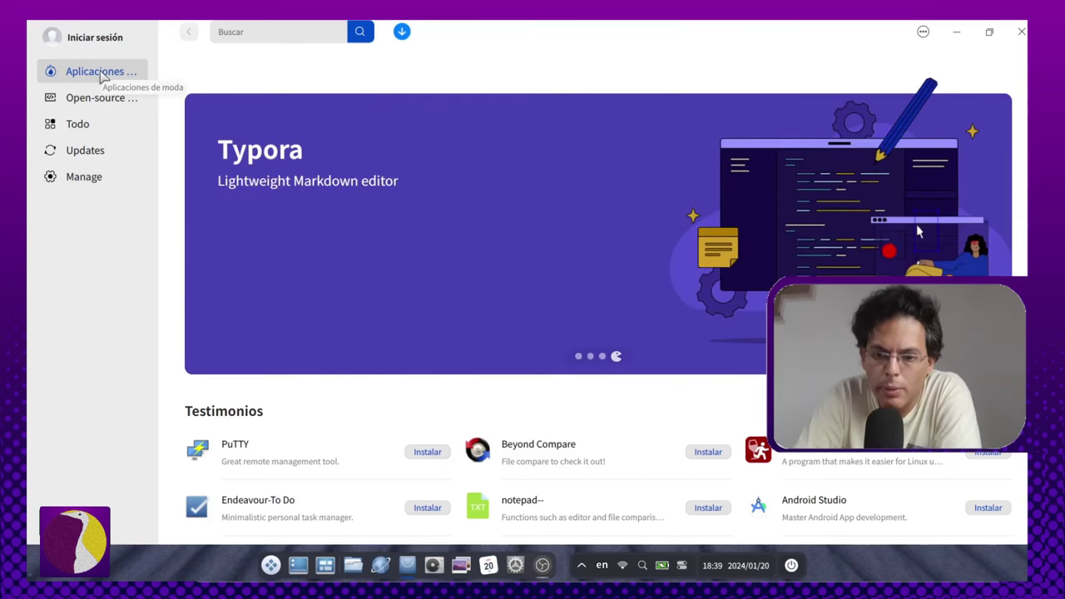
left_click(101, 97)
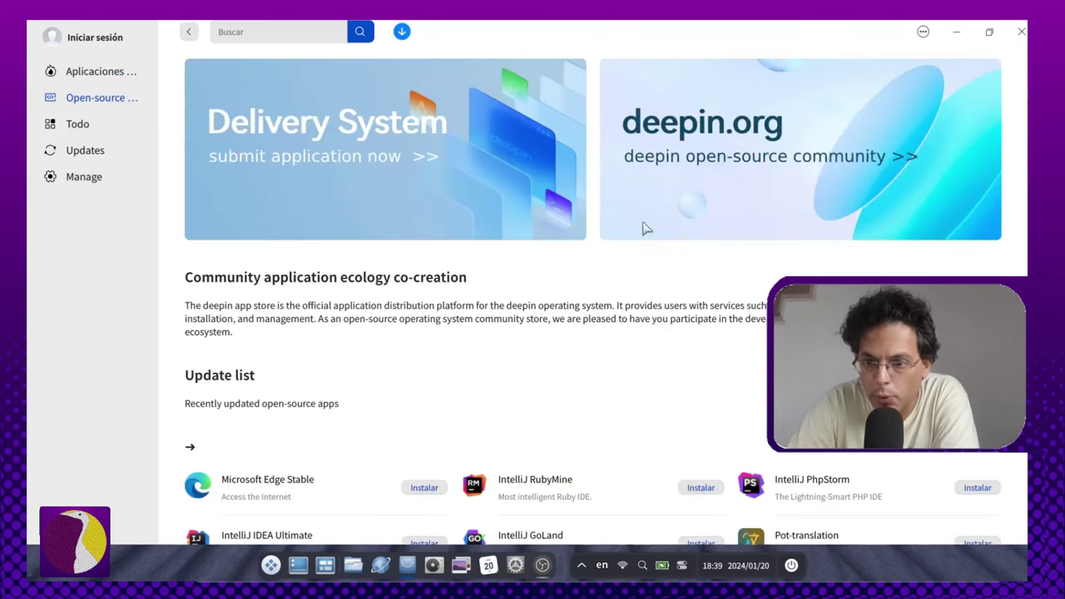
scroll(609, 367, "down", 2)
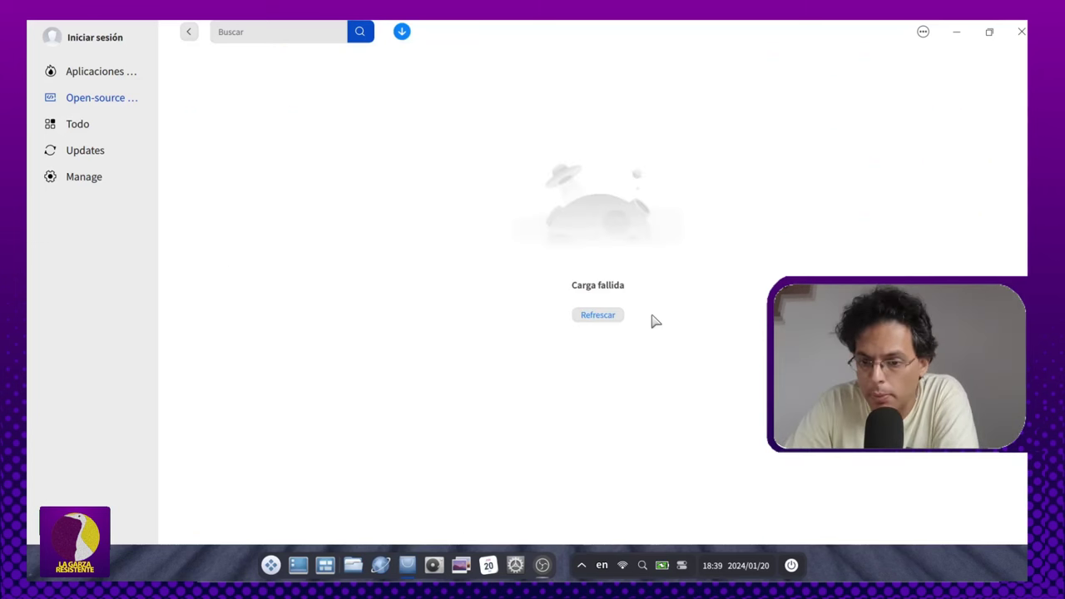
left_click(578, 318)
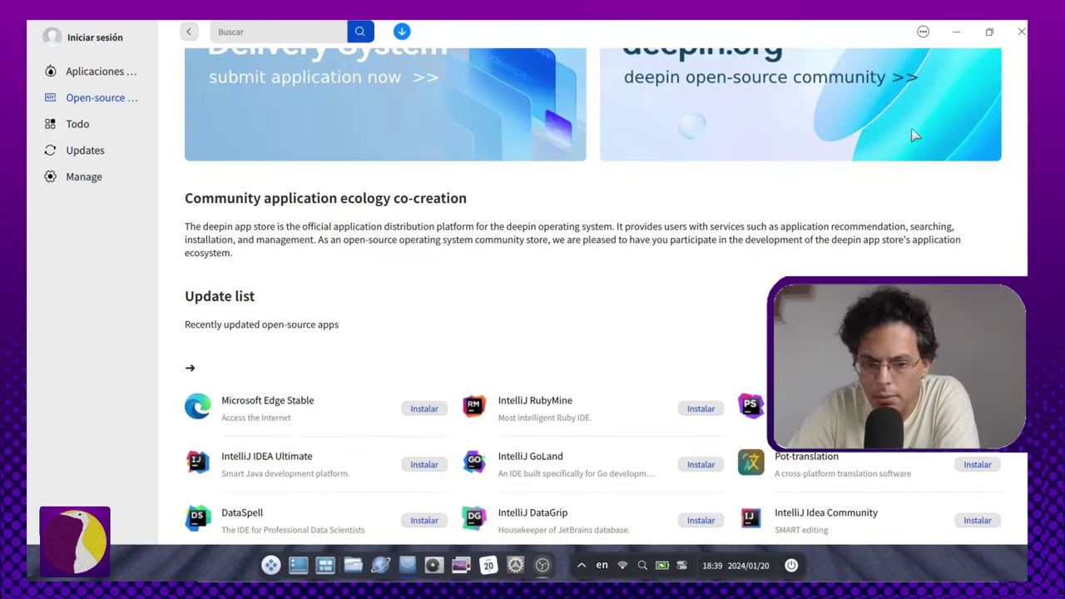
scroll(702, 230, "down", 5)
scroll(828, 203, "up", 2)
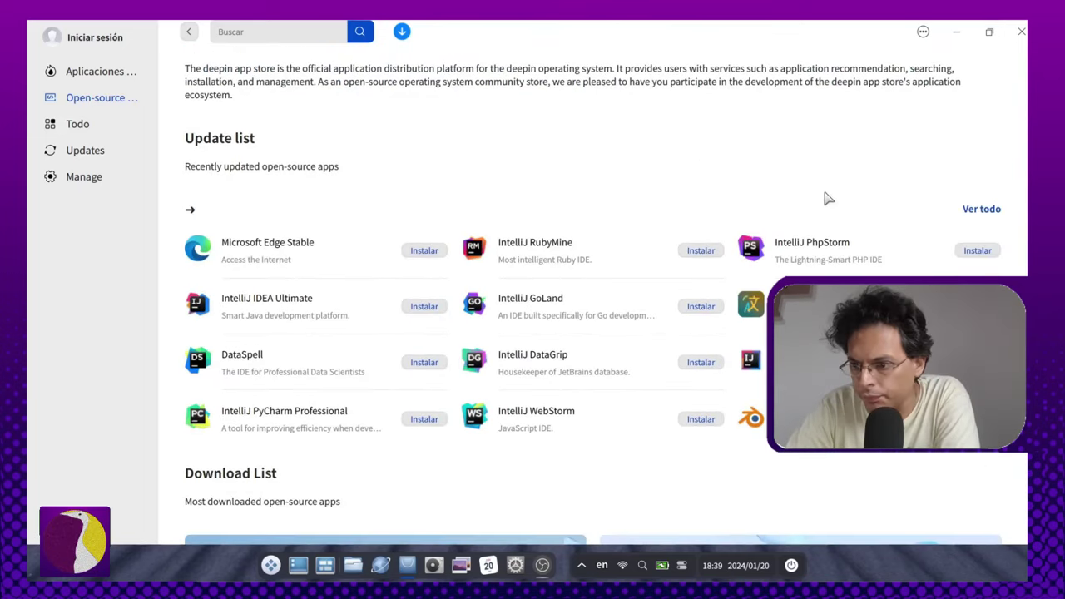
scroll(568, 213, "up", 5)
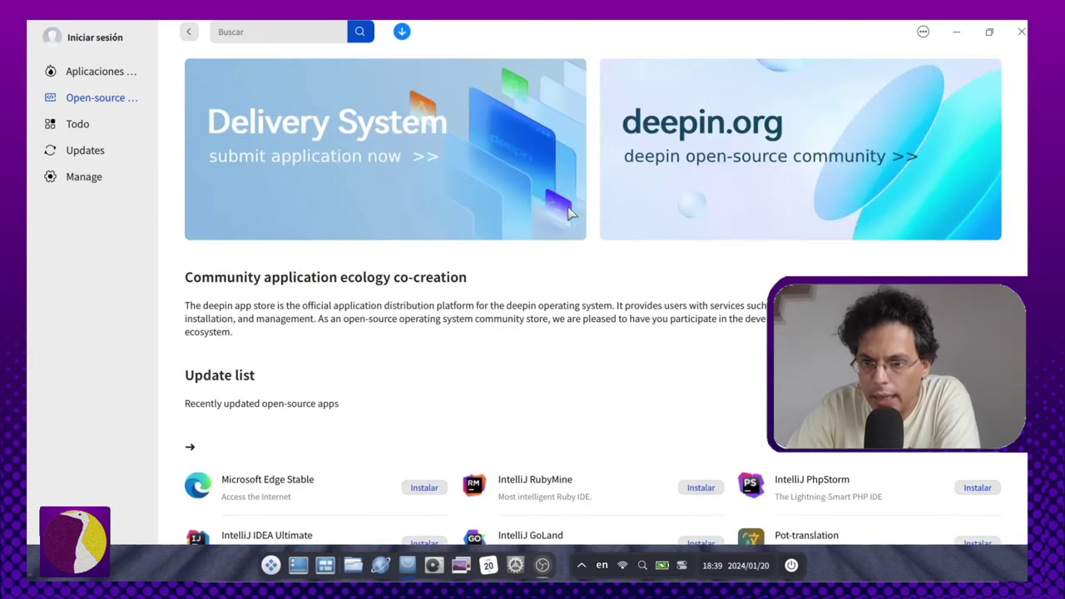
scroll(568, 214, "down", 4)
scroll(289, 282, "down", 1)
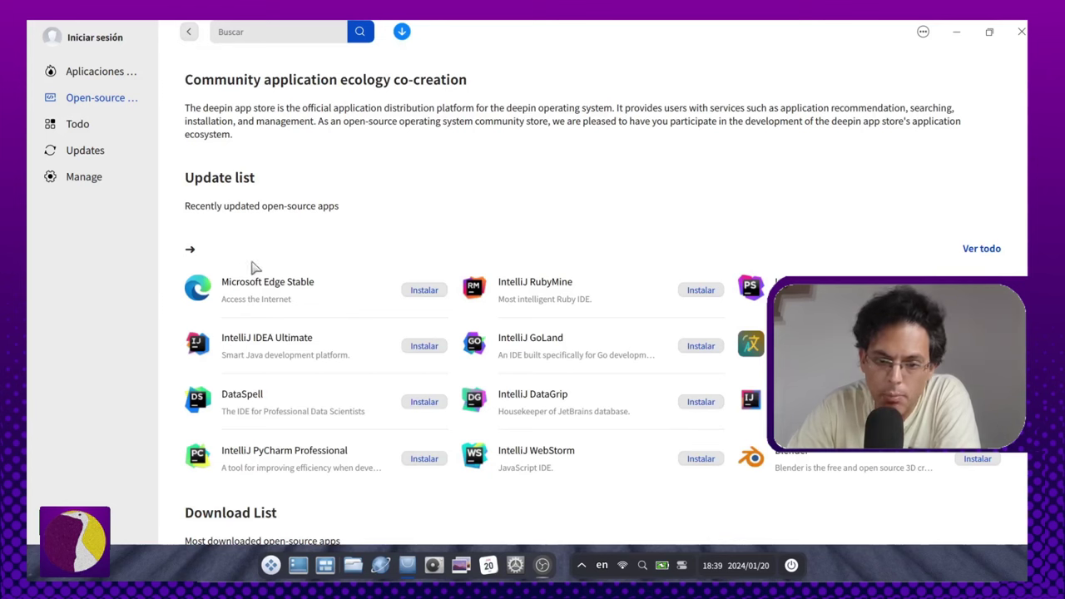
Step: Scroll through the Todo app catalogue, then switch to the Updates section
left_click(50, 124)
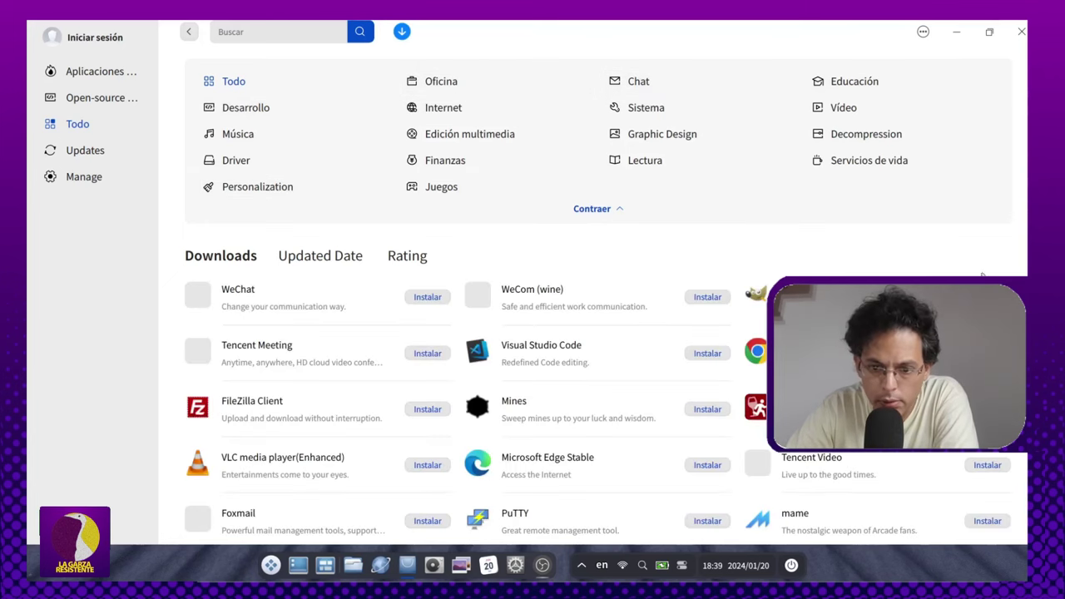
scroll(761, 432, "down", 5)
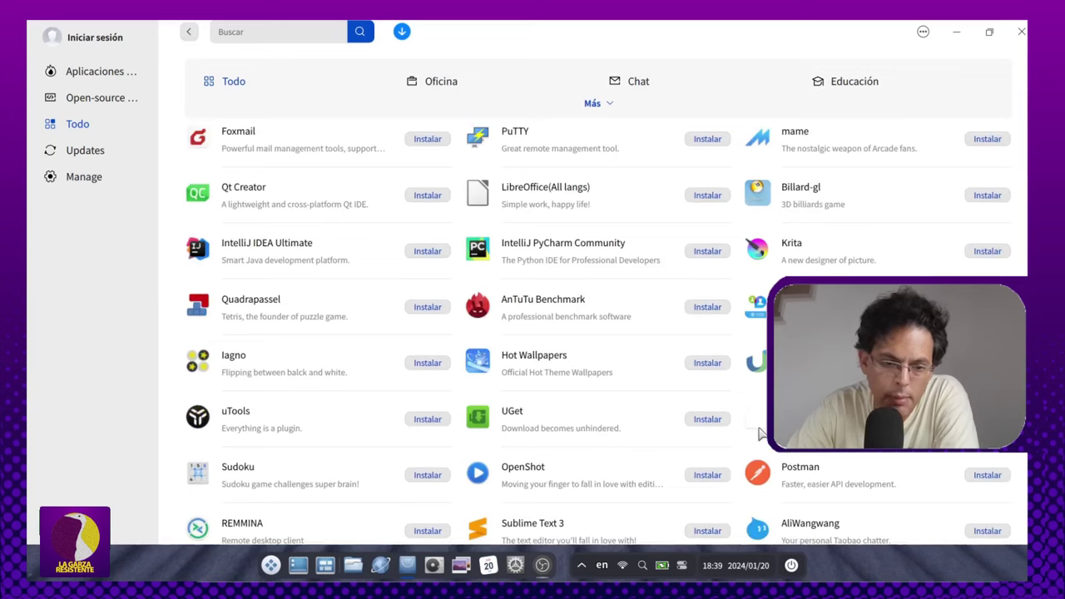
scroll(763, 383, "up", 3)
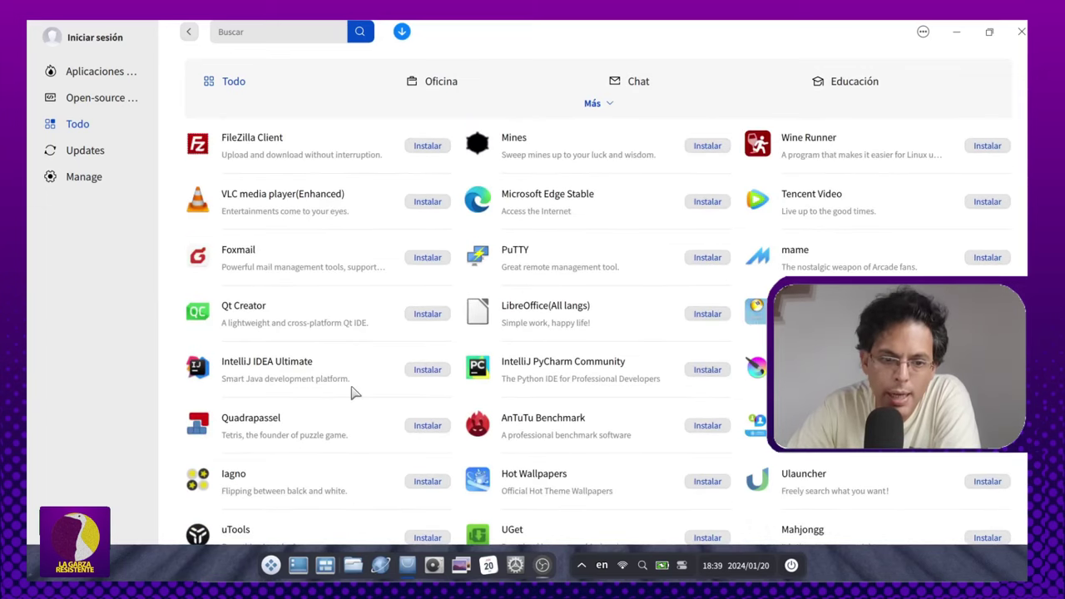
scroll(351, 394, "up", 1)
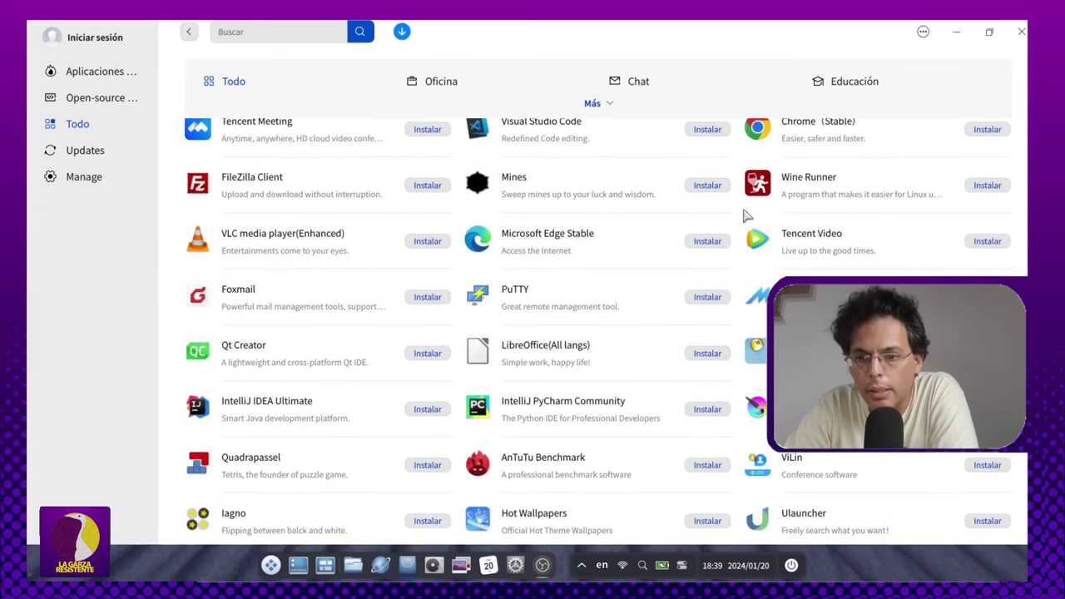
scroll(522, 349, "up", 3)
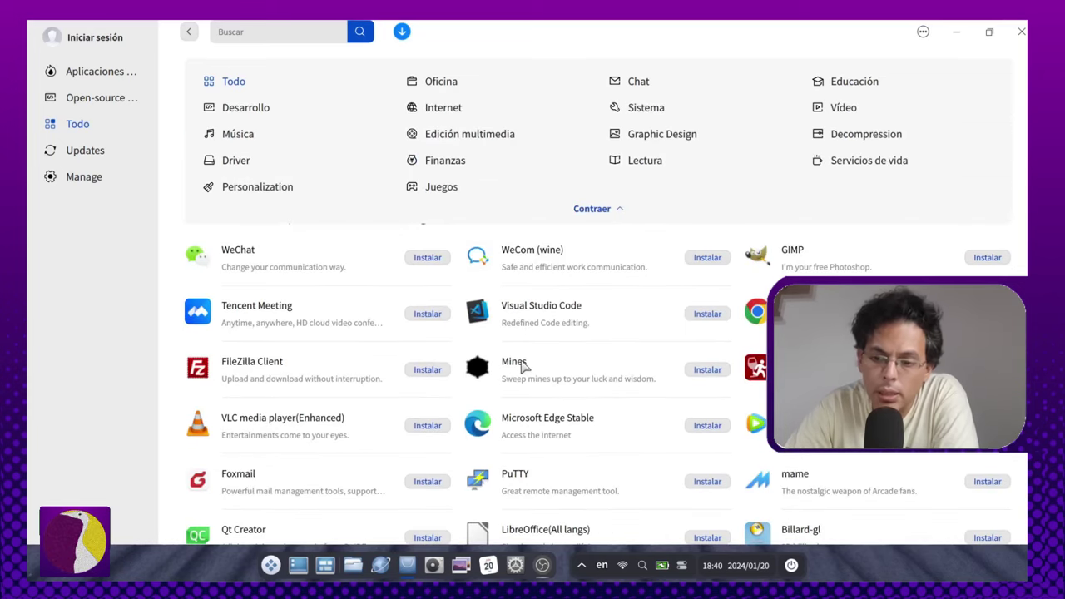
scroll(523, 366, "down", 3)
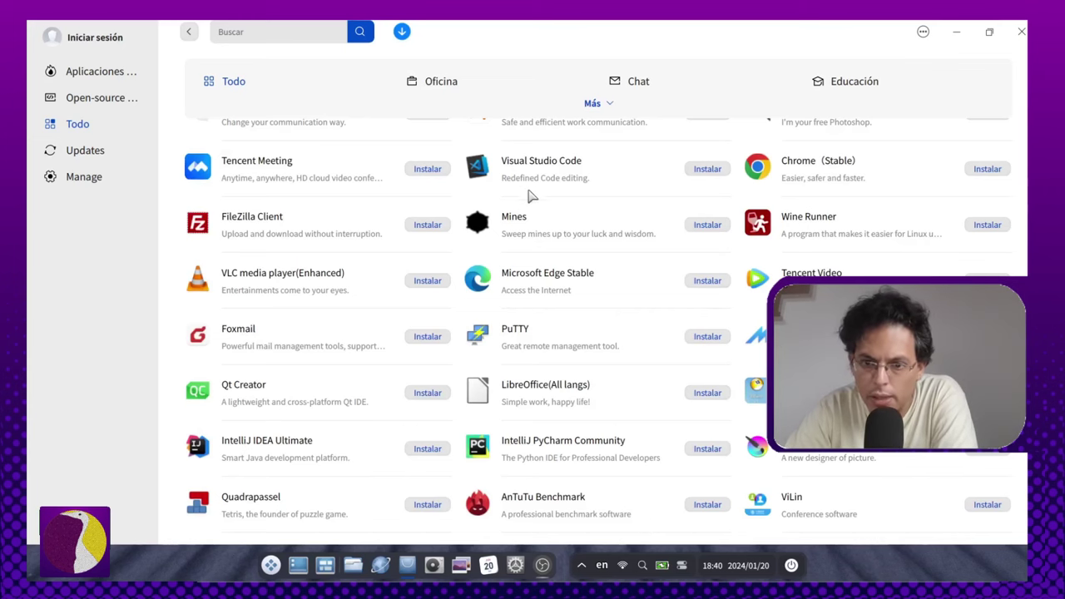
scroll(582, 345, "down", 8)
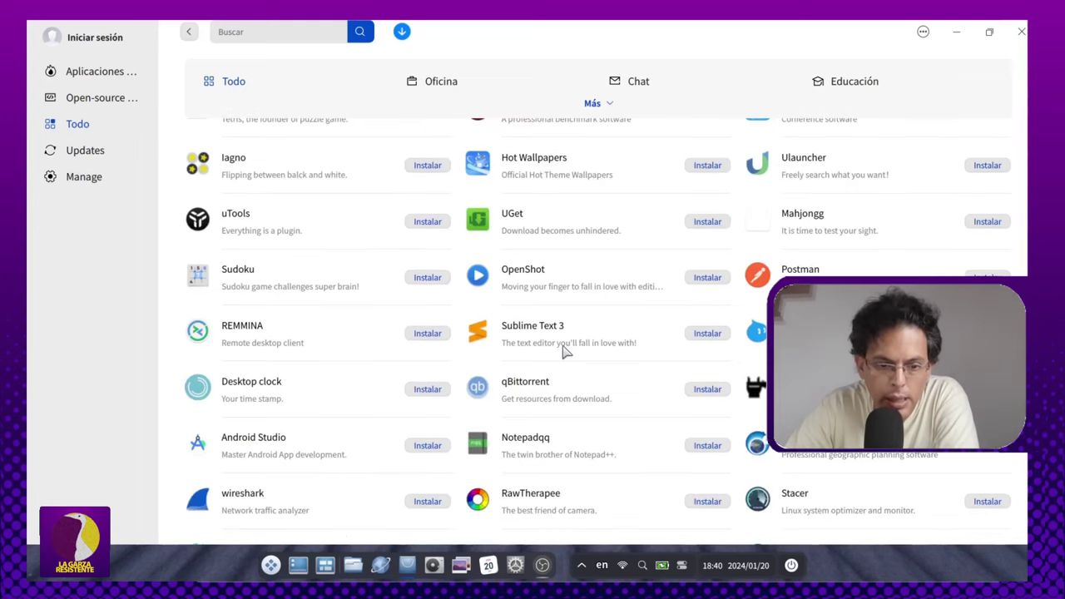
scroll(557, 353, "down", 2)
scroll(549, 356, "down", 1)
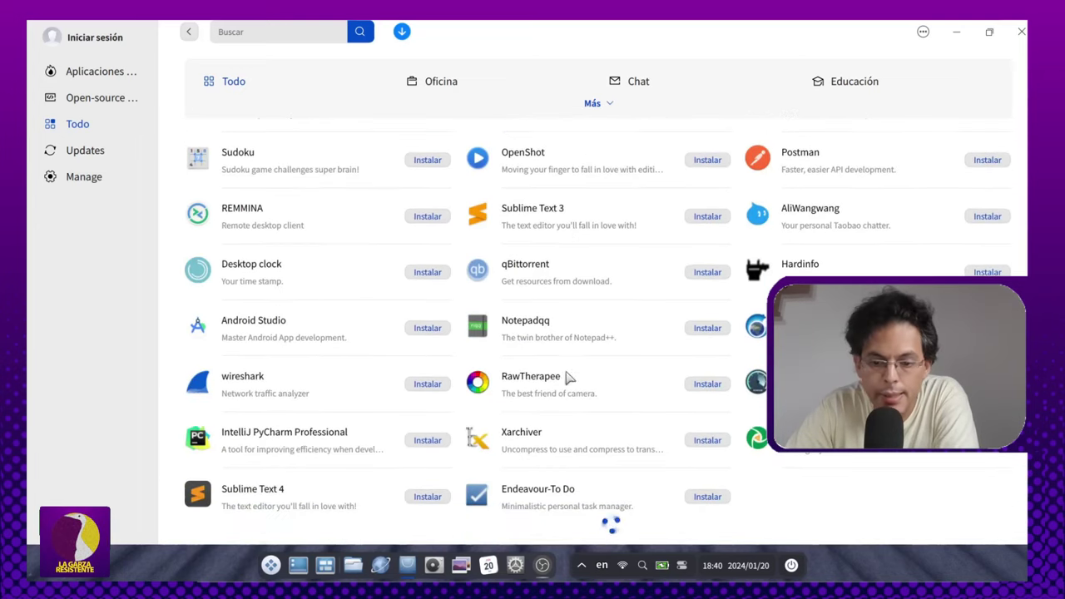
scroll(549, 356, "up", 5)
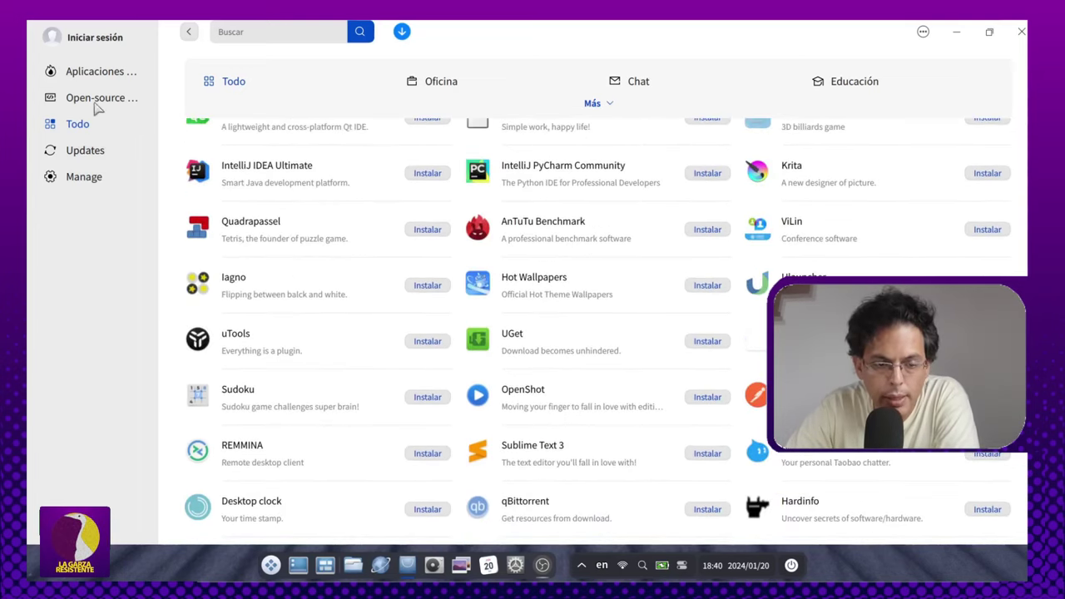
left_click(89, 156)
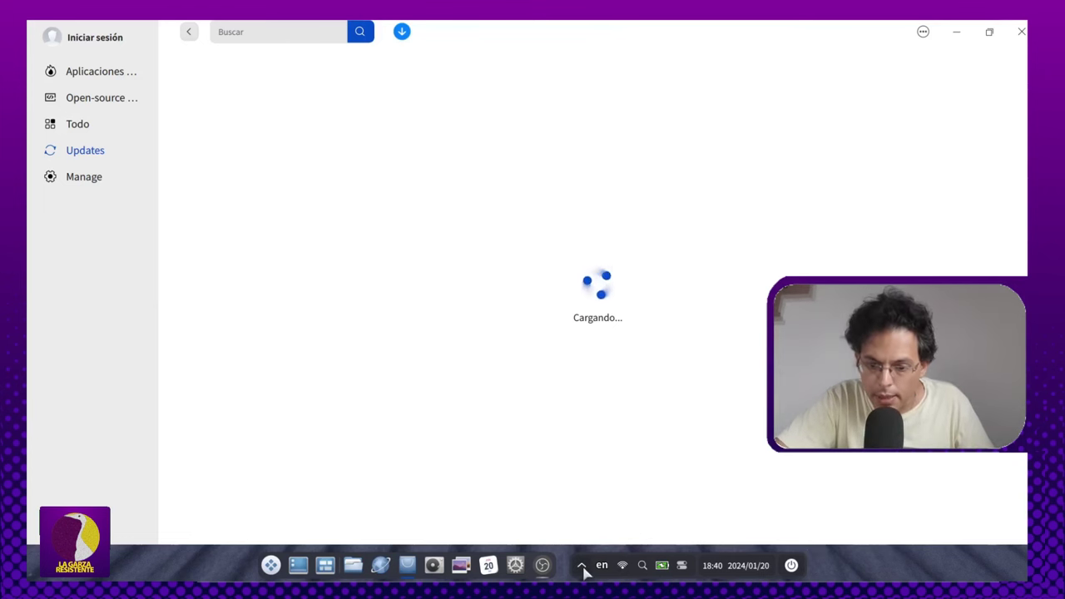
Step: Check the Wi‑Fi tray panel, dismiss it, and open the system-wide search
left_click(625, 566)
left_click(627, 566)
left_click(642, 566)
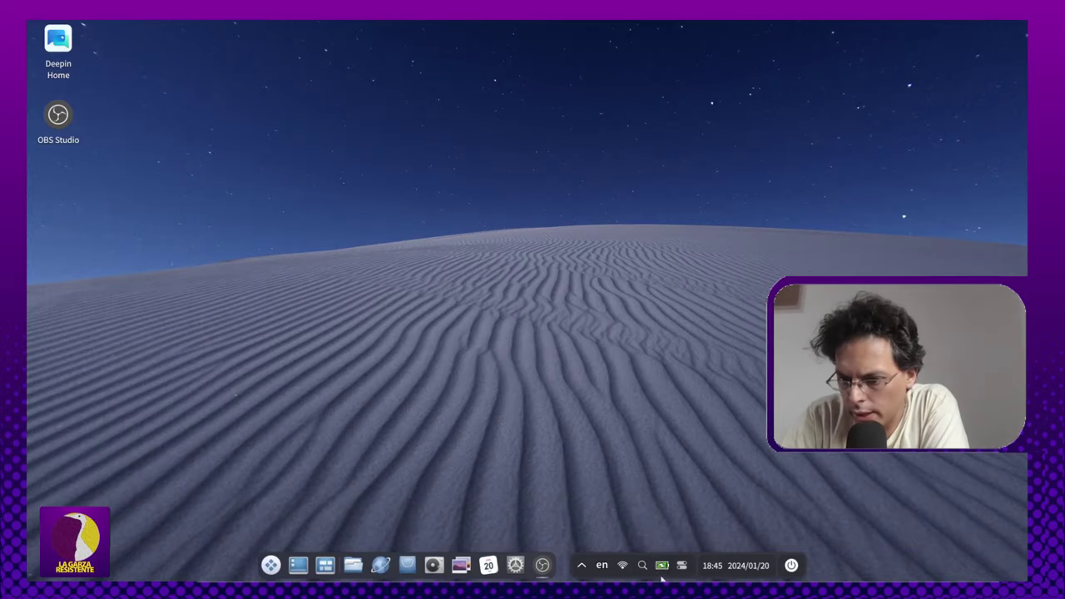
Step: View the Energía power settings from the battery tray icon, close them, and show quick settings
left_click(661, 565)
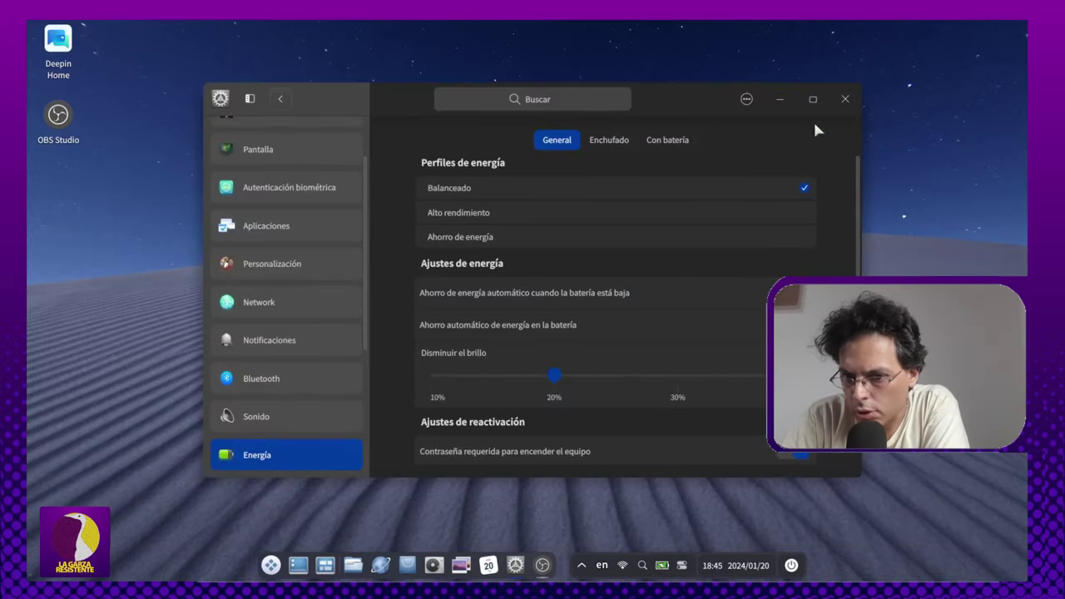
left_click(844, 99)
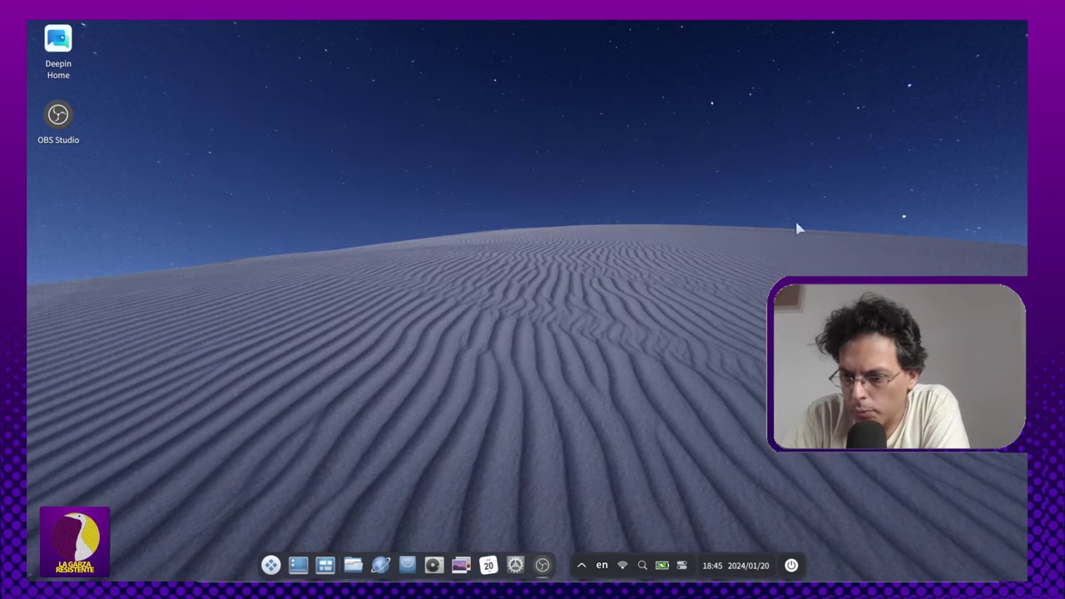
left_click(681, 566)
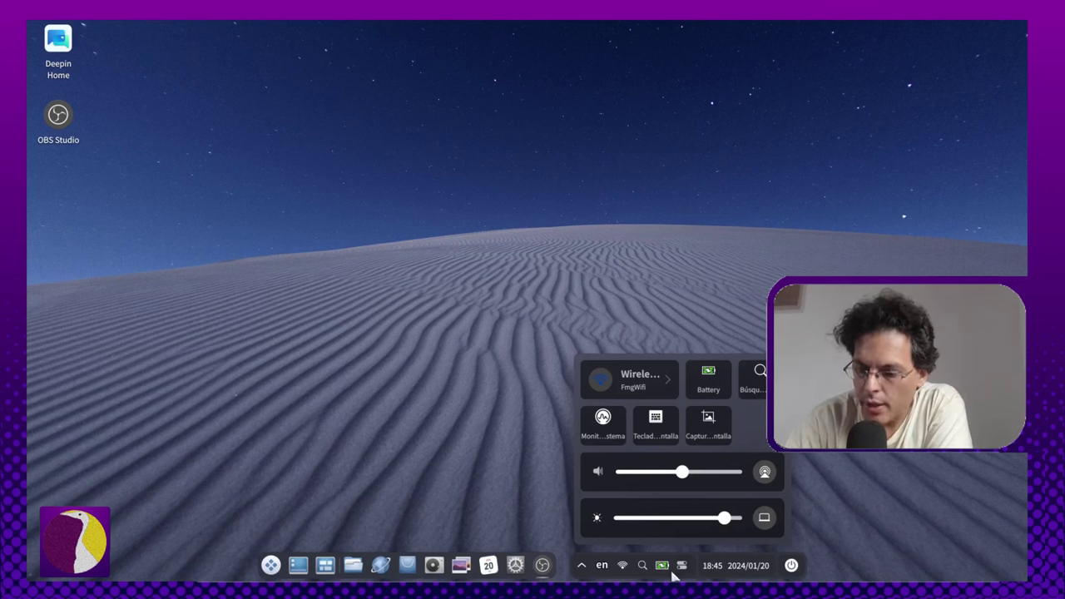
Step: Reopen the quick-settings panel and start a Captura de pantalla from it
left_click(397, 493)
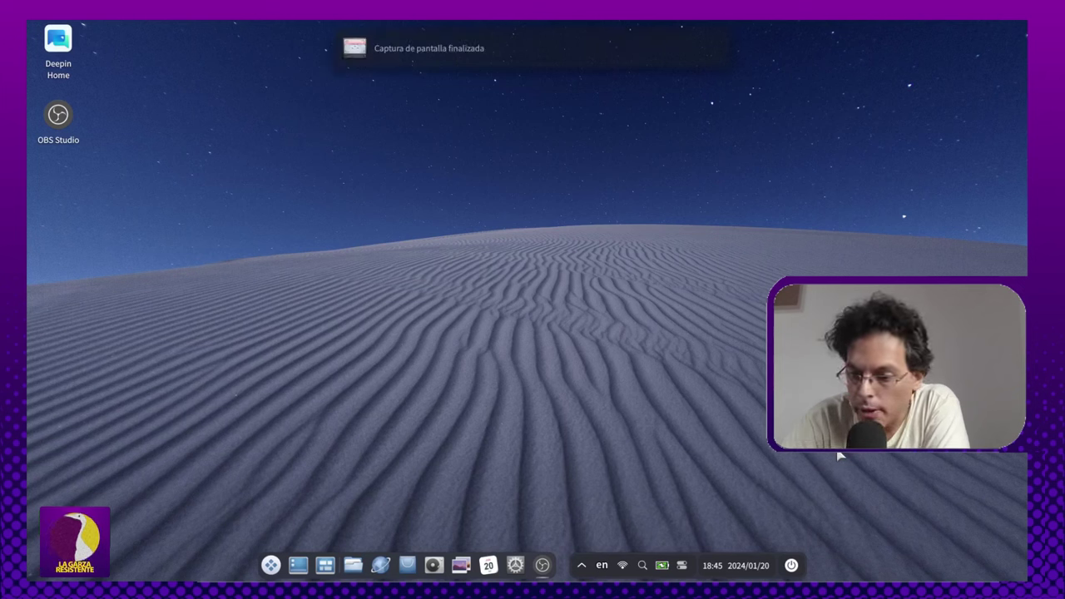
left_click(684, 566)
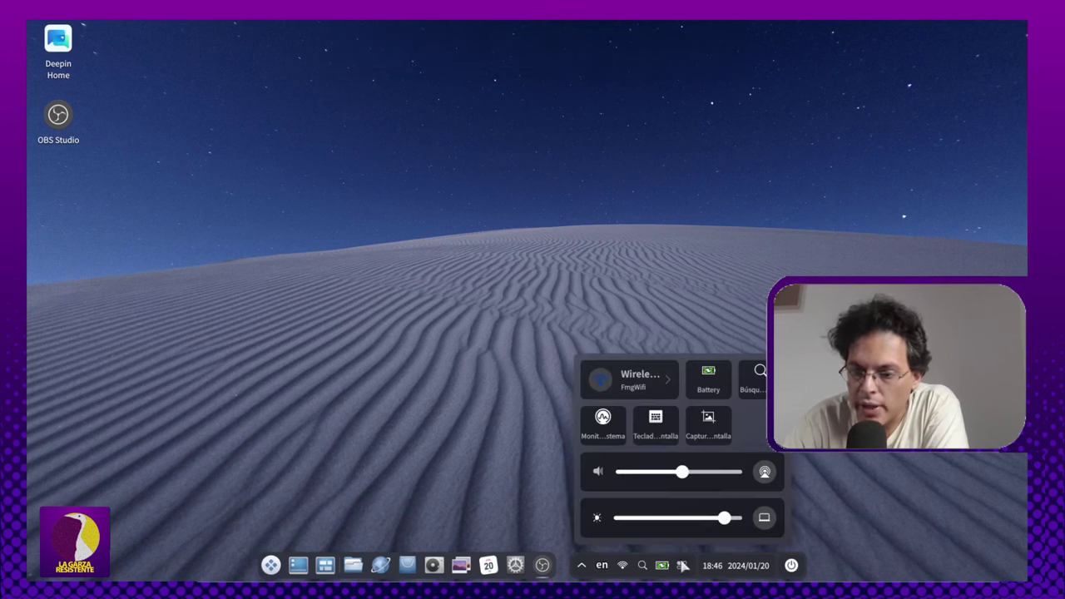
left_click(708, 424)
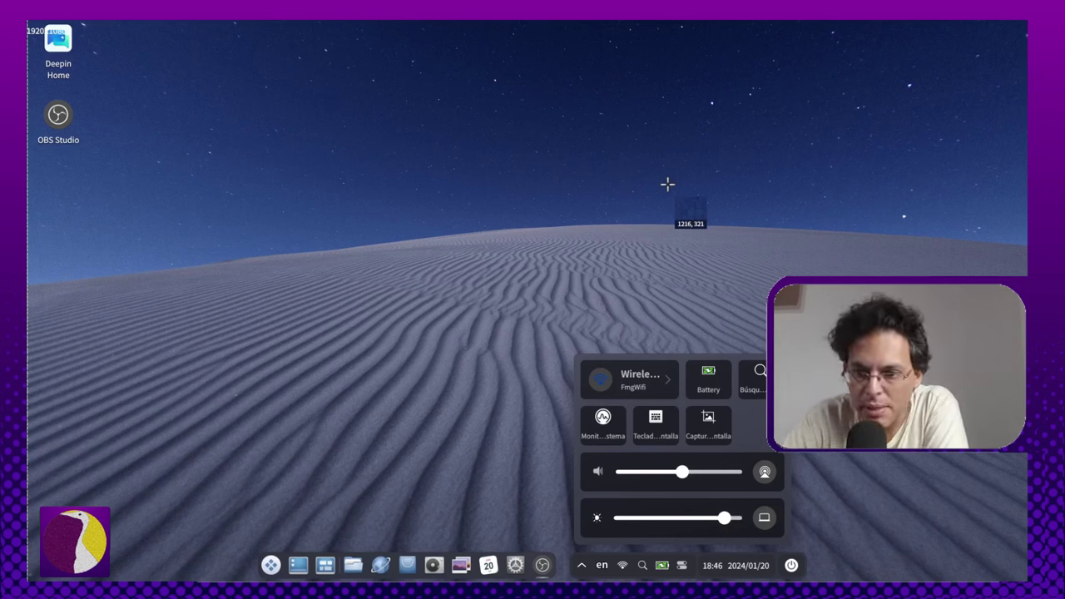
Step: Capture the full screen, cancel the capture, and open the Notification Center from the clock
left_click(625, 258)
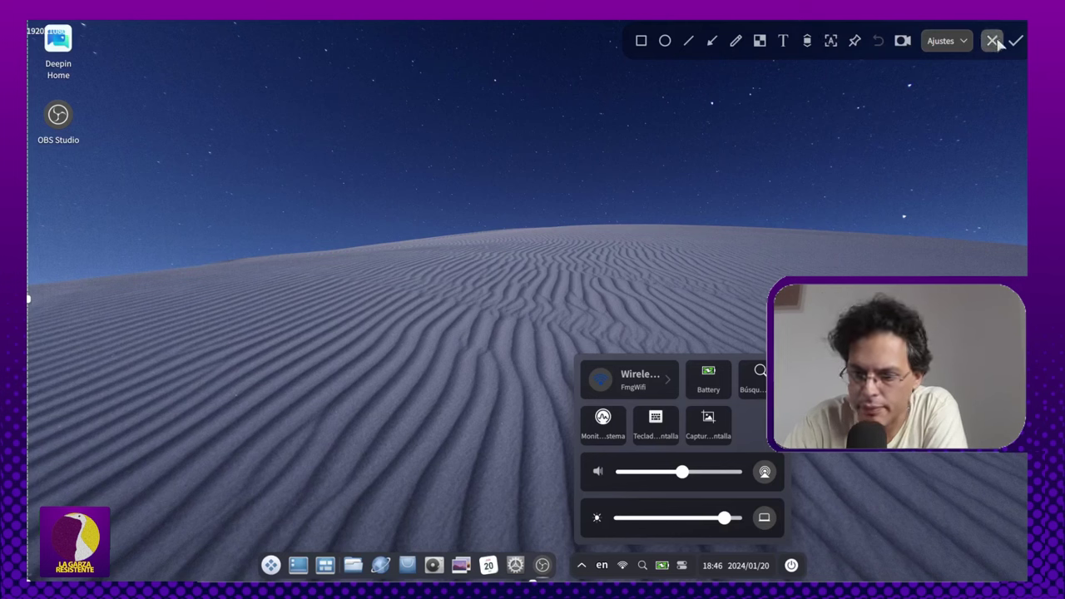
left_click(995, 41)
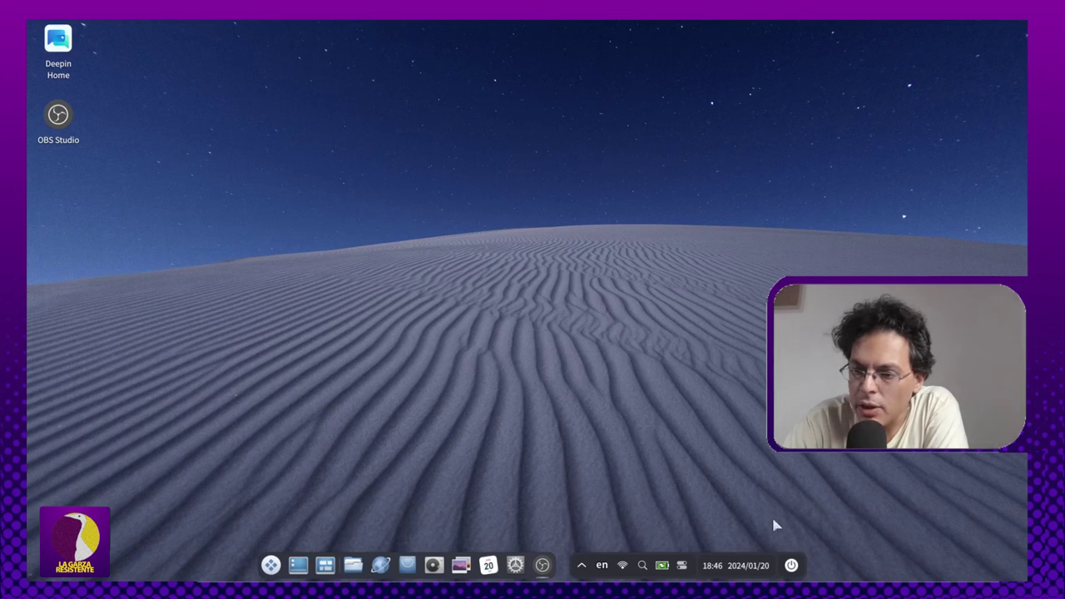
left_click(764, 565)
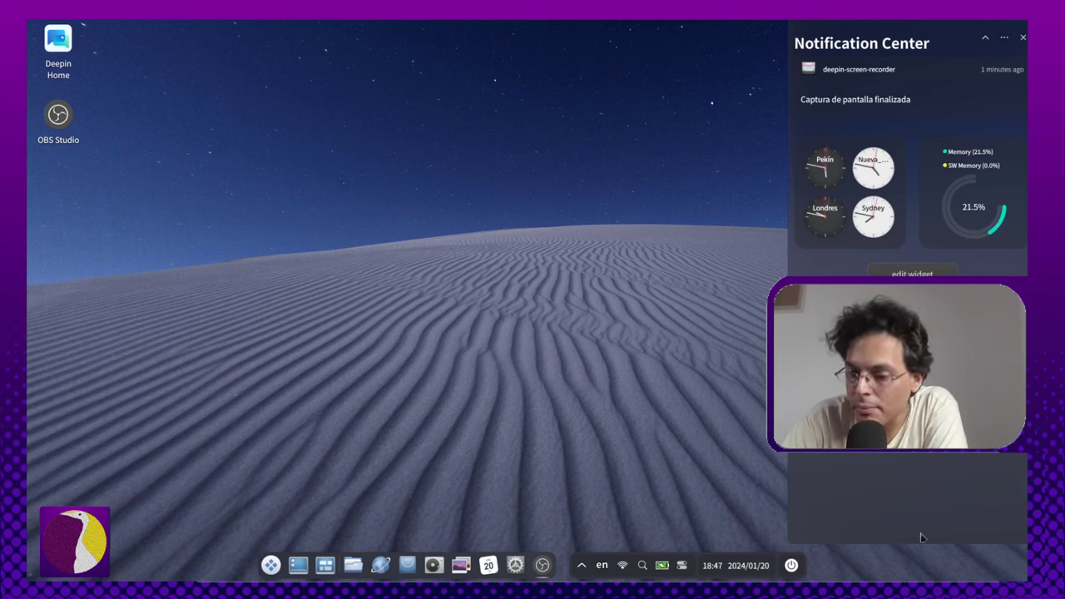
Step: Reopen the Notification Center, dismiss the 'Captura de pantalla finalizada' notice, and close the panel
left_click(722, 566)
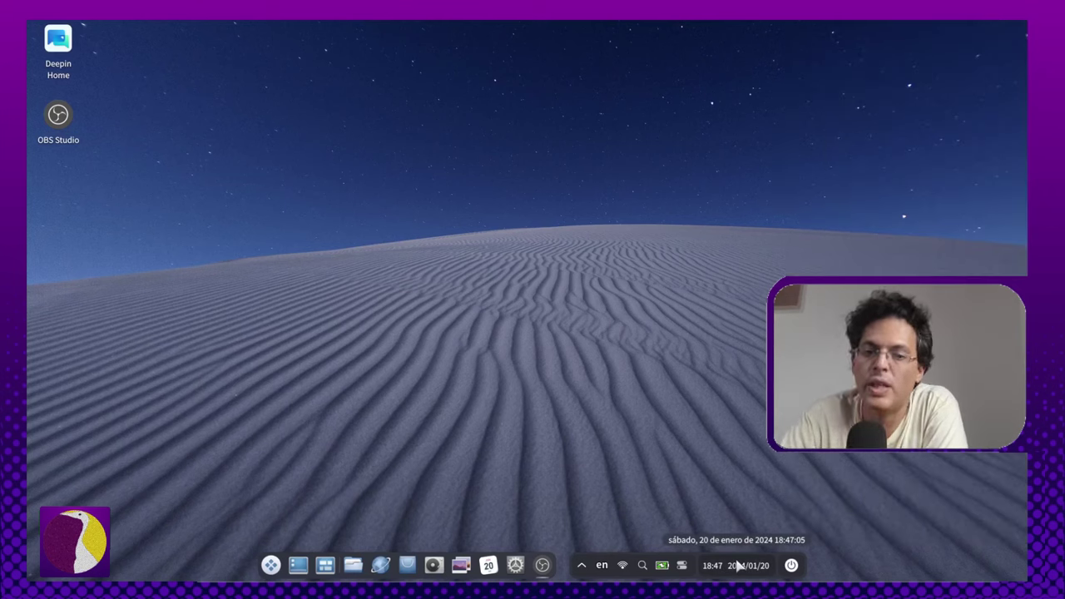
left_click(737, 565)
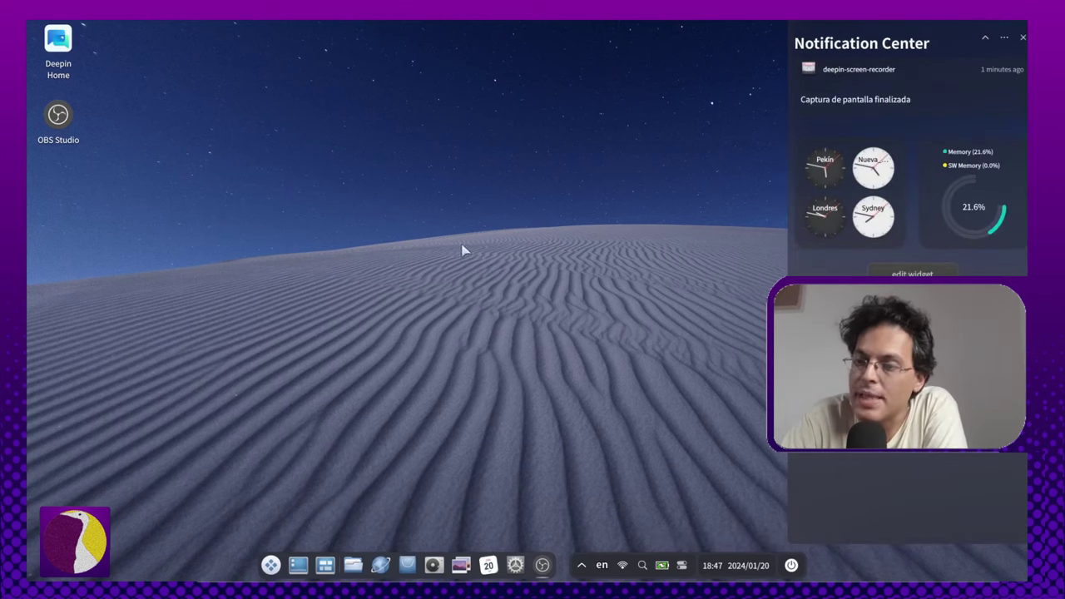
mouse_move(975, 72)
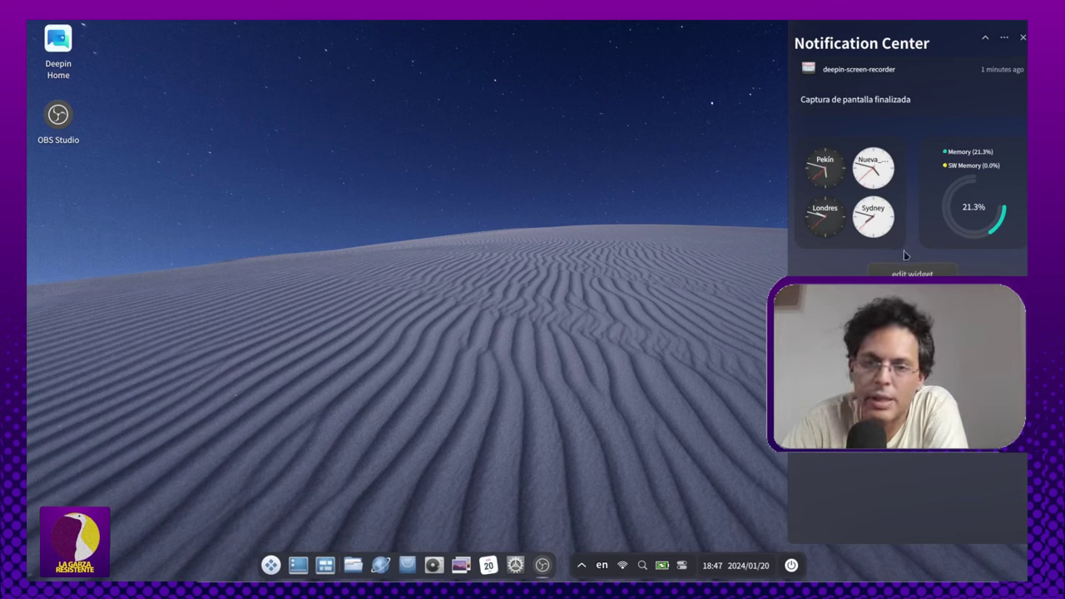
left_click(940, 104)
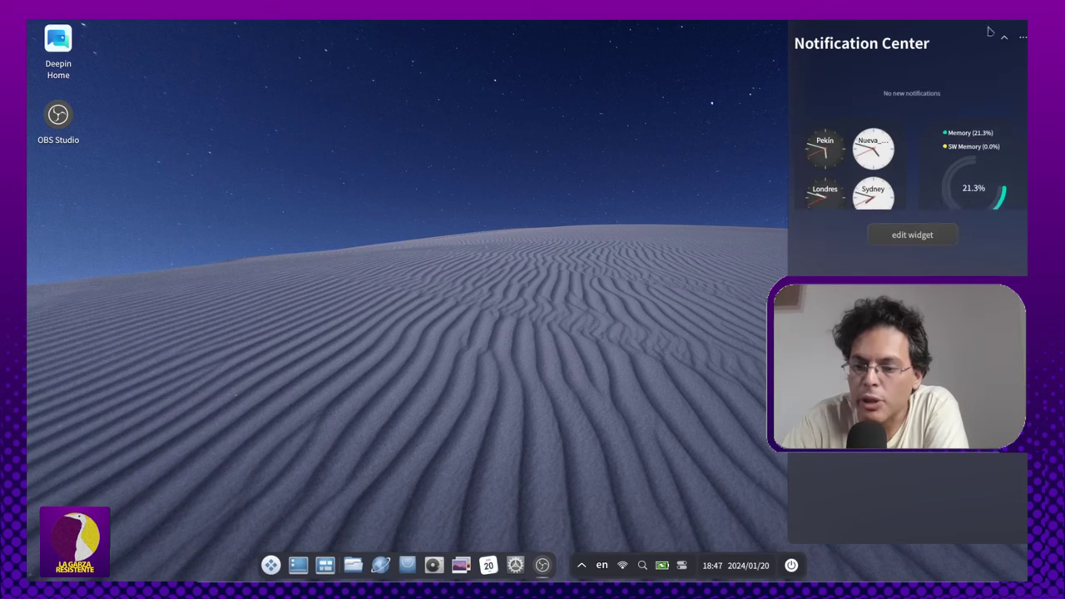
left_click(527, 290)
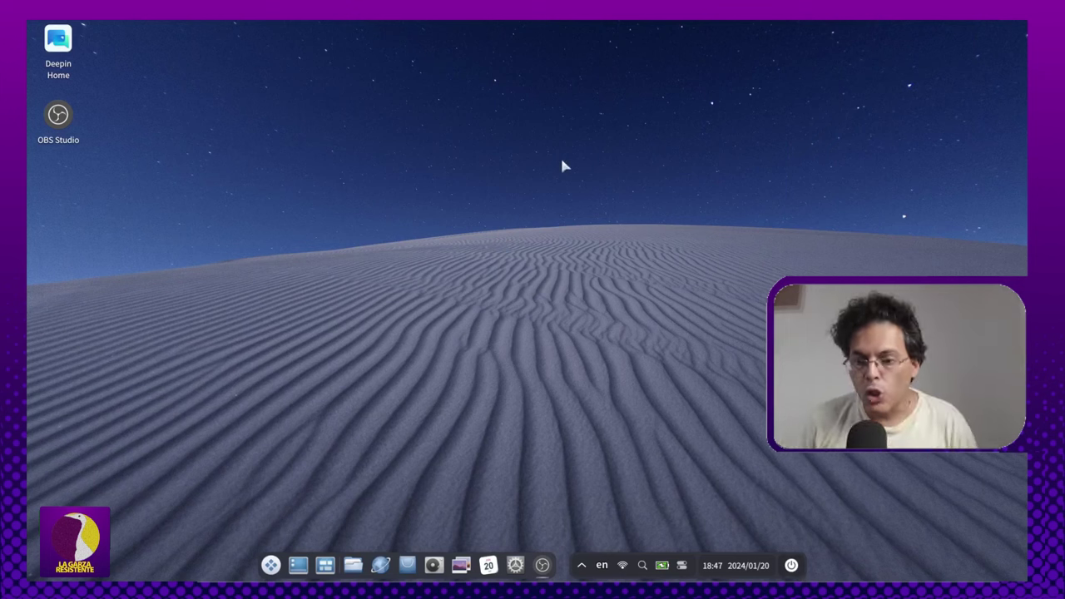